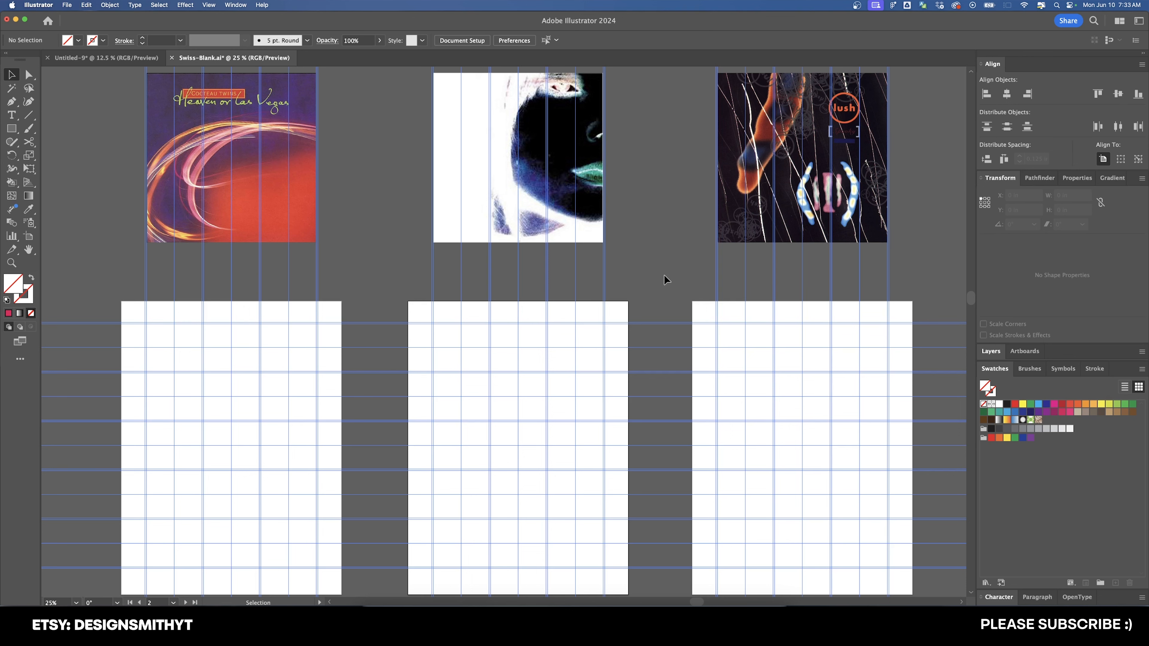
Draw a square about 2.59 in wide above the Heaven or Las Vegas album cover.
scroll(658, 204, left, 10)
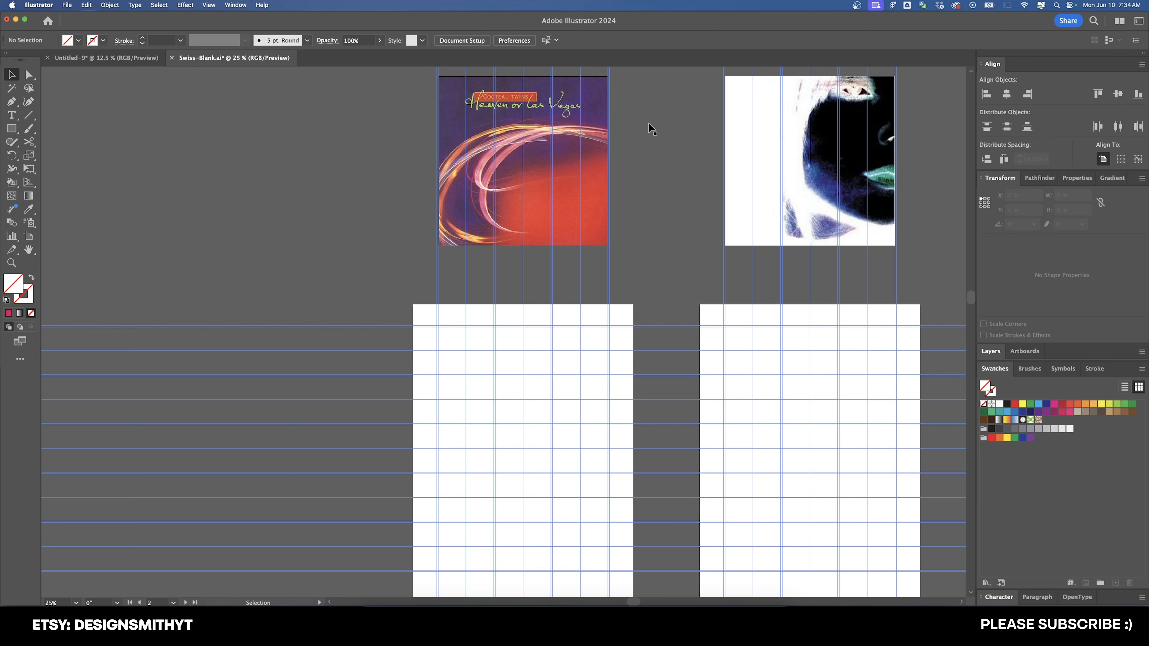
scroll(644, 271, right, 2)
key(m)
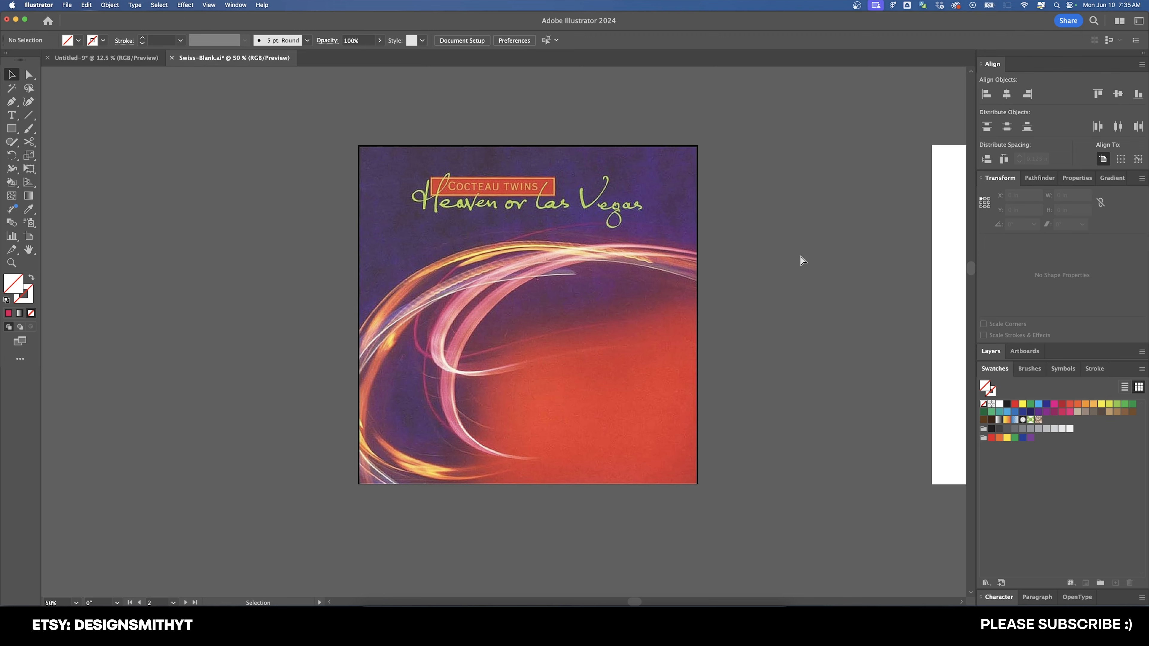
scroll(800, 257, up, 4)
key(m)
mouse_move(319, 135)
mouse_down()
mouse_move(379, 166)
mouse_move(385, 199)
mouse_up()
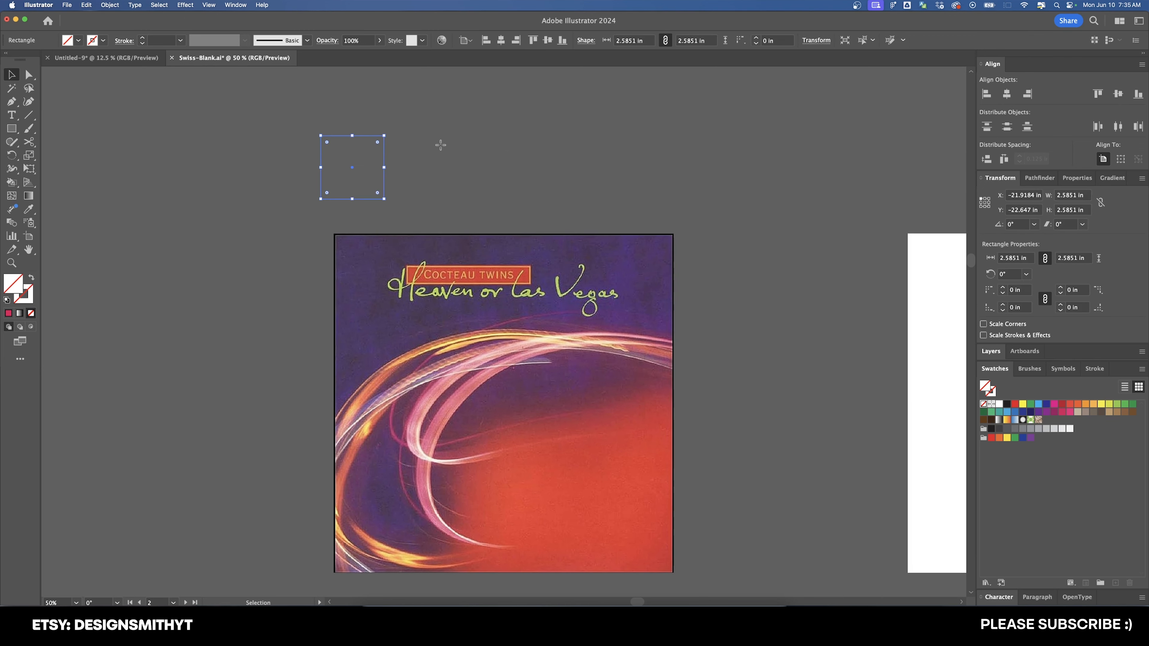
Fill the square with the dark purple sampled from the cover's background beside the title.
key(v)
click(441, 141)
drag(463, 113, 319, 196)
key(i)
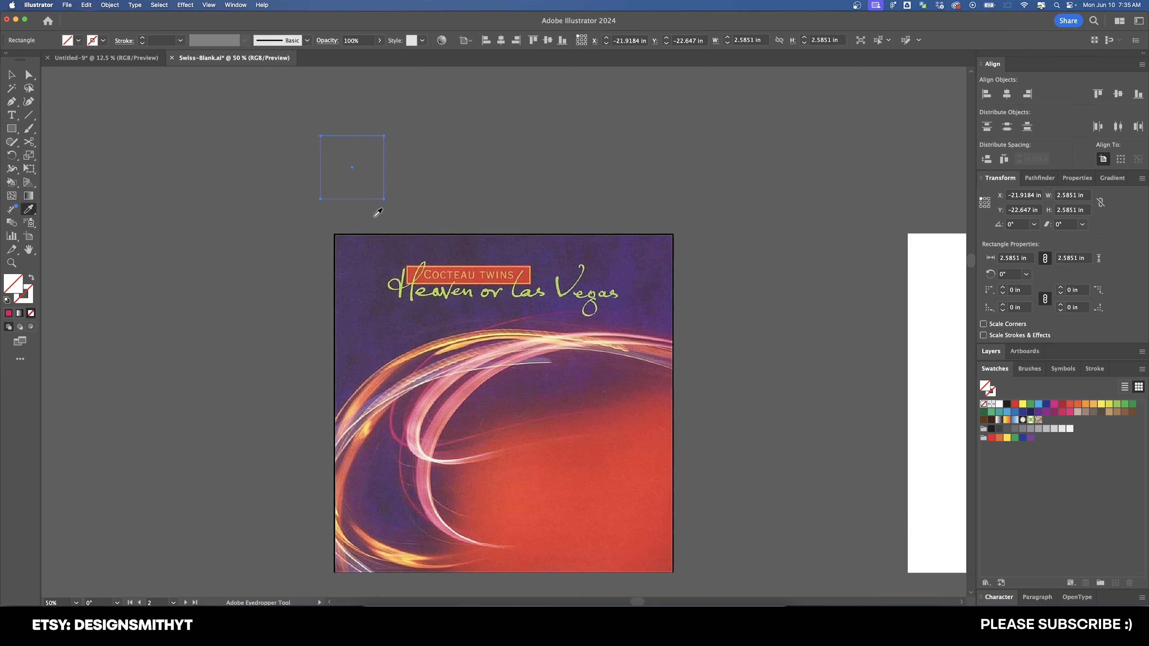
click(388, 286)
Duplicate the purple square five times to the right, making an evenly spaced row of six swatches.
key(v)
drag(371, 168, 433, 166)
key(super+d)
key(super+d)
key(super+d)
key(super+d)
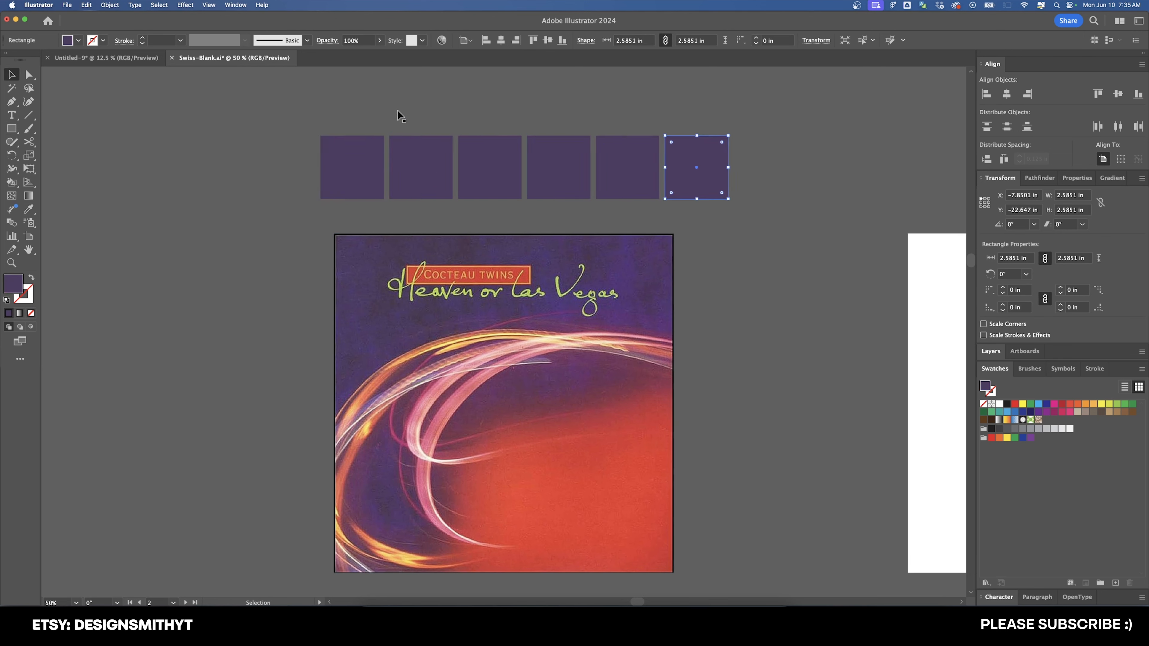
Recolor the second square in the row with the red sampled from the album cover.
click(431, 183)
key(i)
click(613, 507)
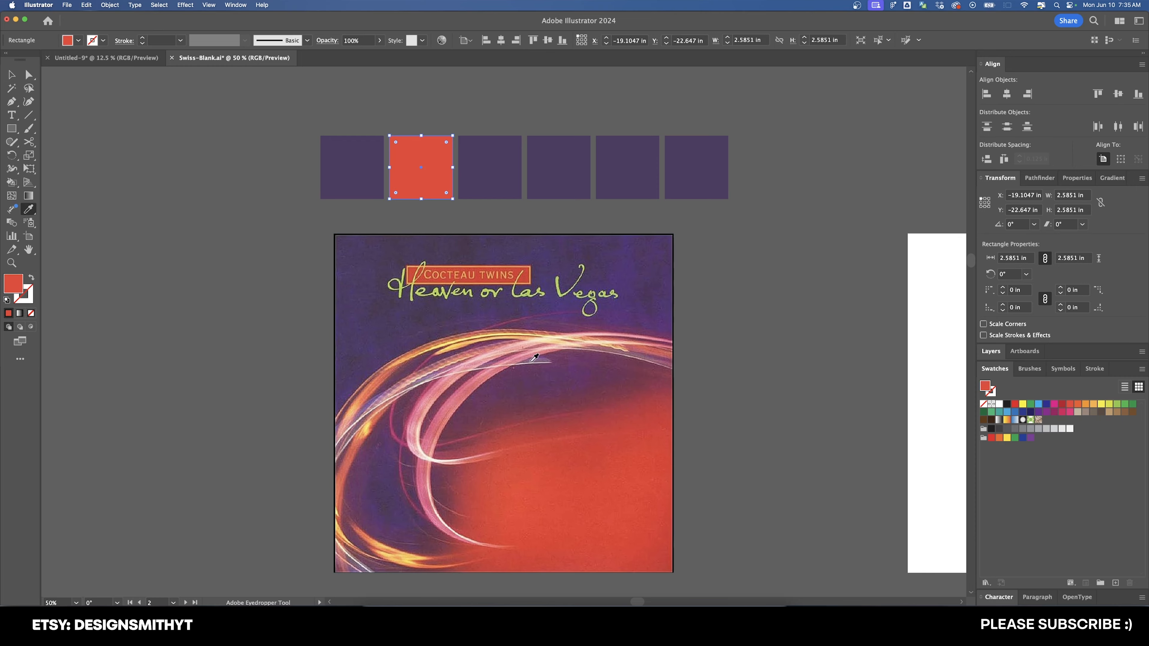
Recolor the third square with the green sampled from the cover's handwritten title.
key(v)
click(479, 169)
key(i)
scroll(500, 288, up, 6)
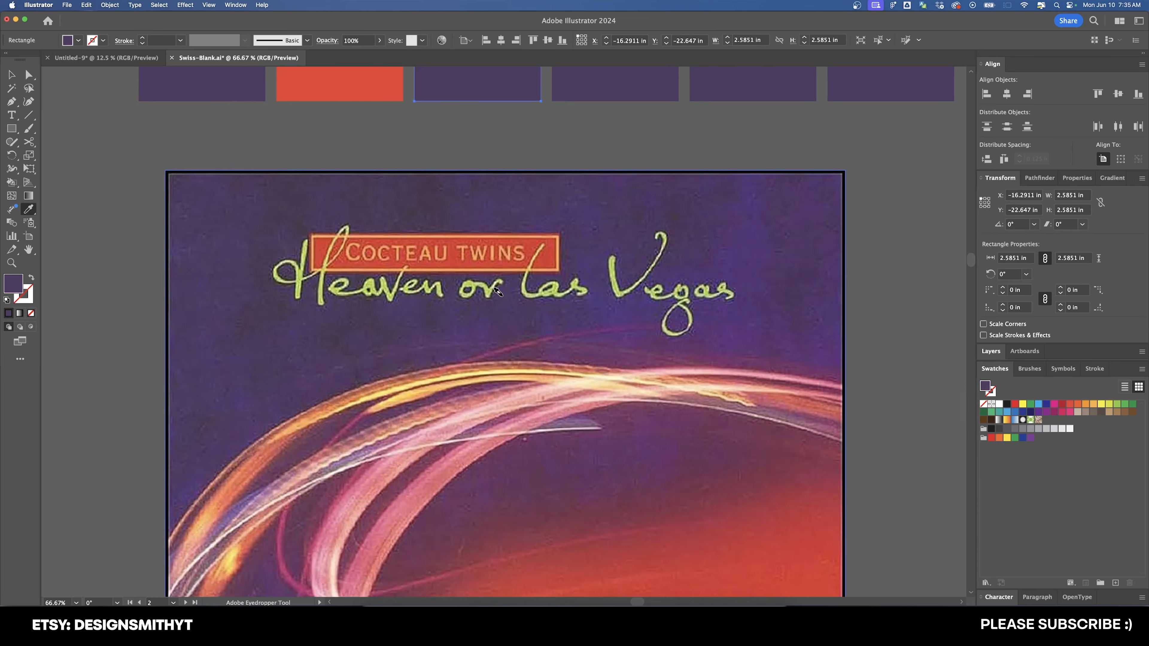
click(448, 274)
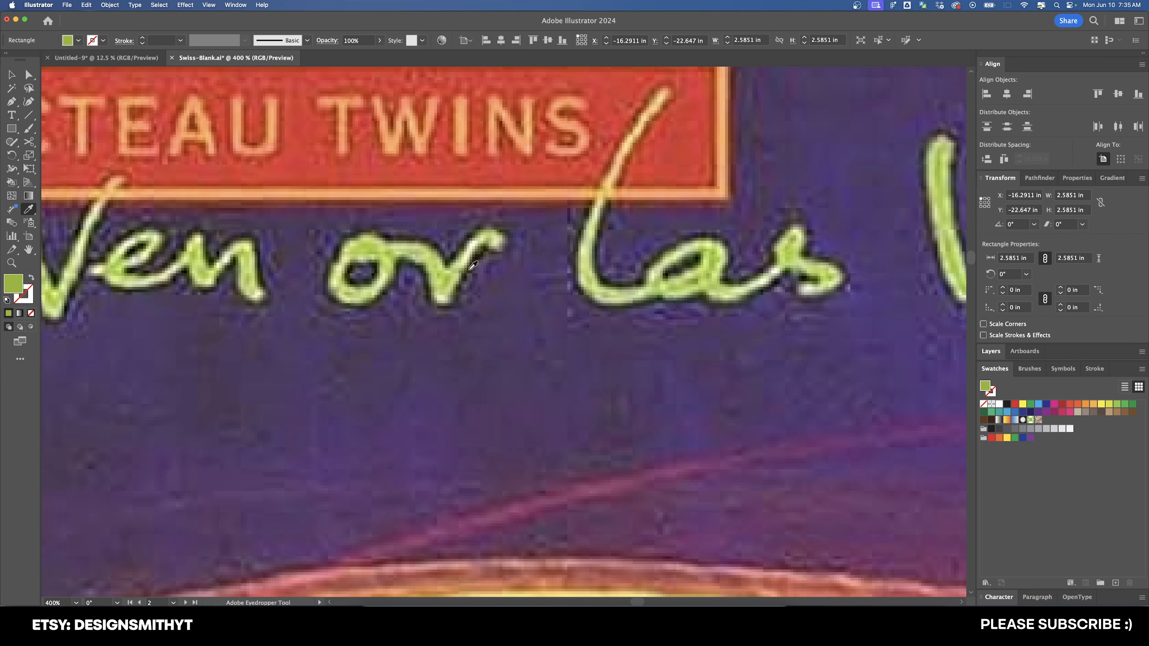
Recolor the fourth square with the light orange sampled from the border of the cover's Cocteau Twins label.
scroll(470, 267, down, 8)
scroll(488, 256, up, 2)
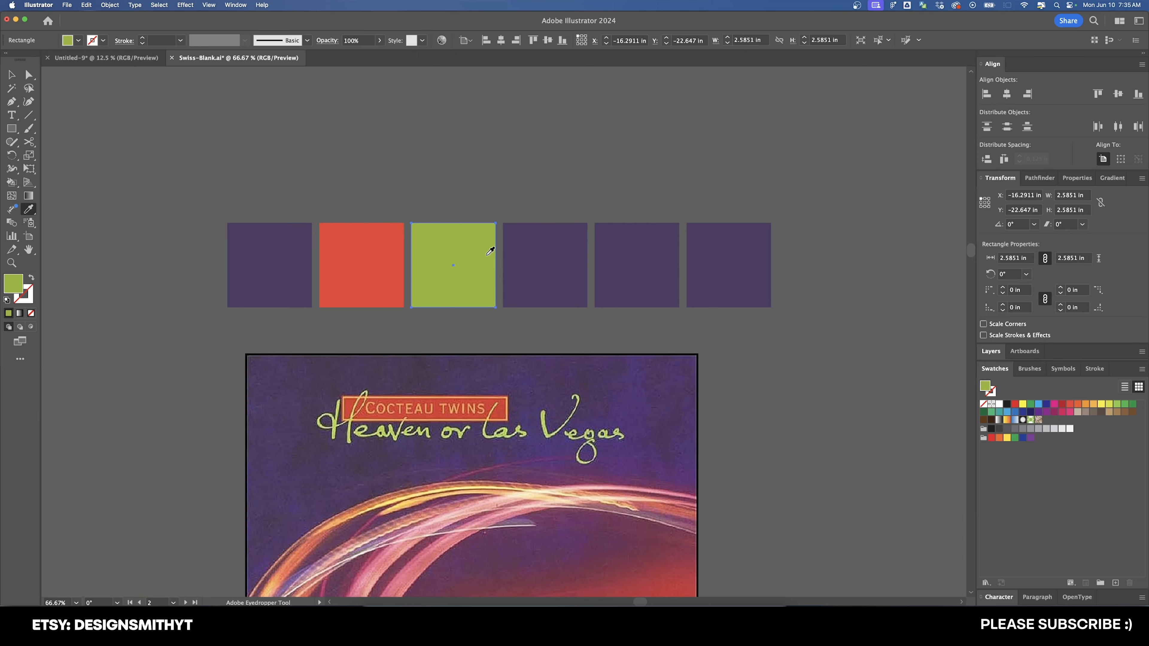
key(v)
click(554, 289)
drag(570, 311, 566, 222)
key(i)
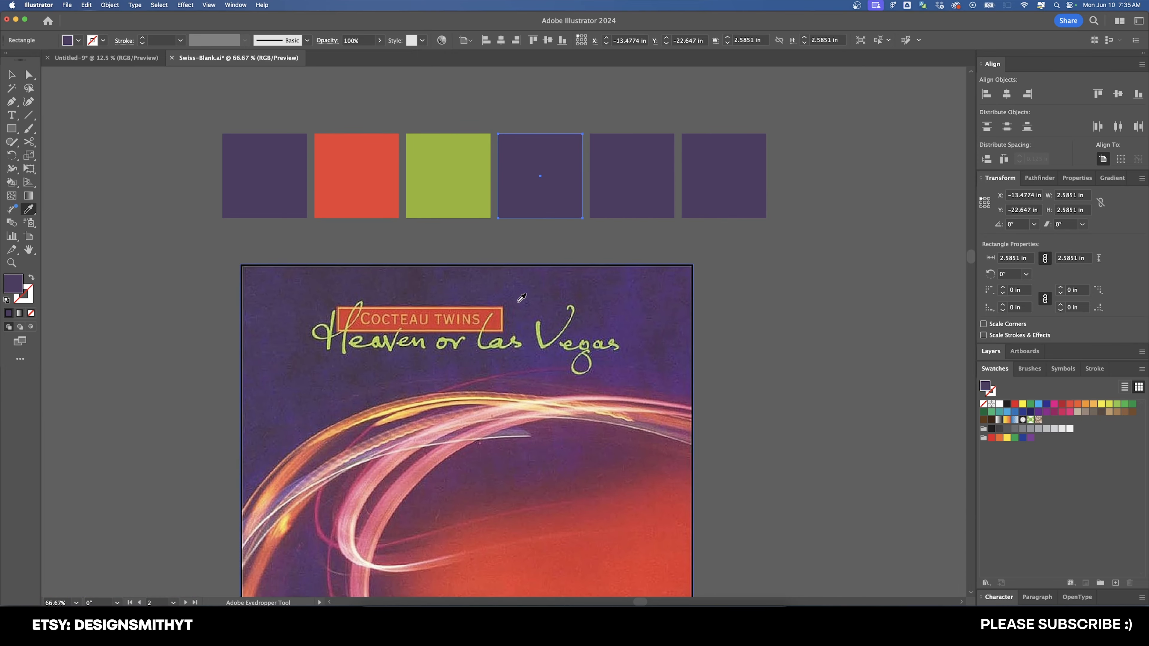
scroll(497, 313, up, 3)
scroll(498, 313, up, 1)
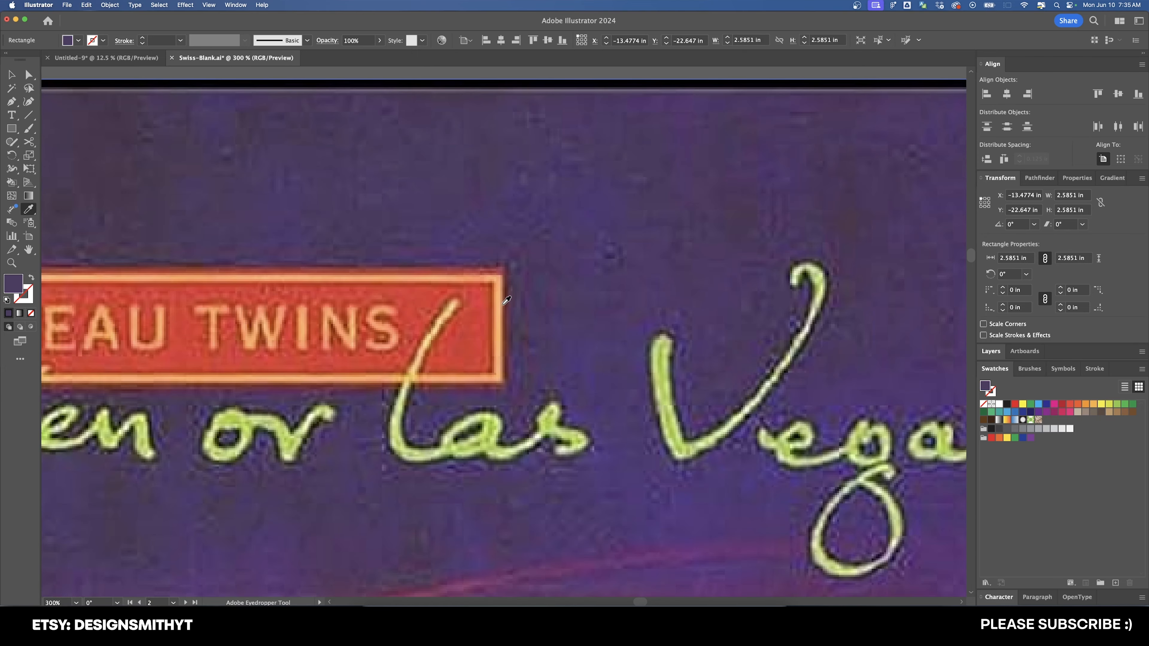
click(499, 300)
Recolor the fifth square with the pink sampled from the light streaks on the cover.
scroll(498, 300, down, 4)
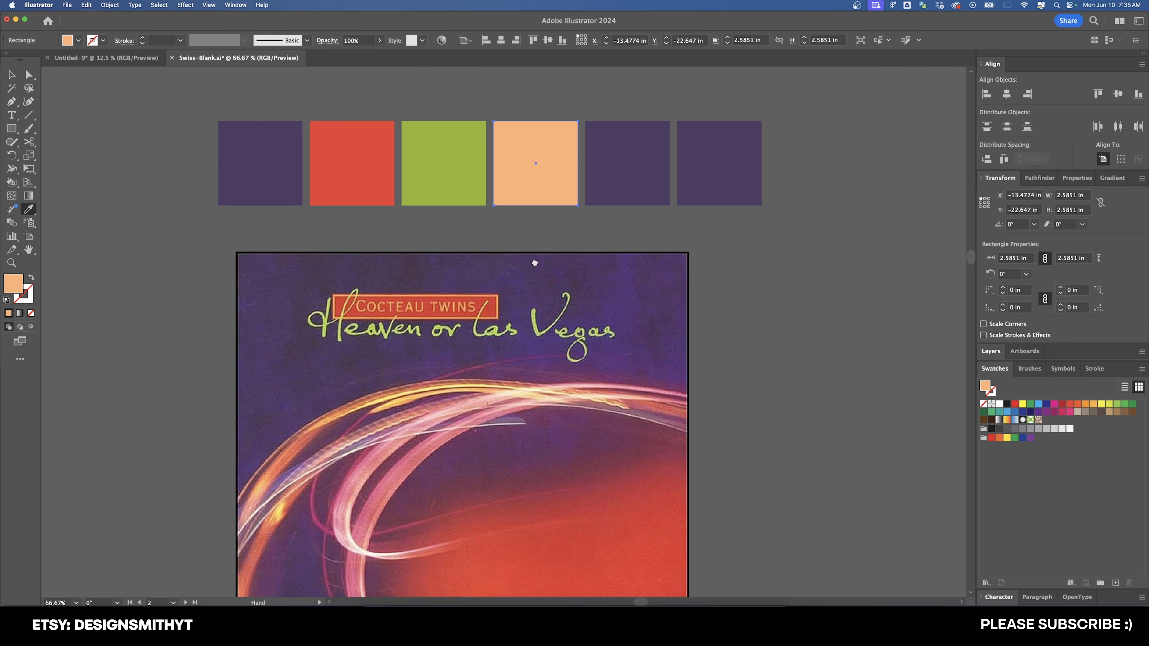
scroll(546, 237, down, 1)
super+click(607, 181)
click(470, 382)
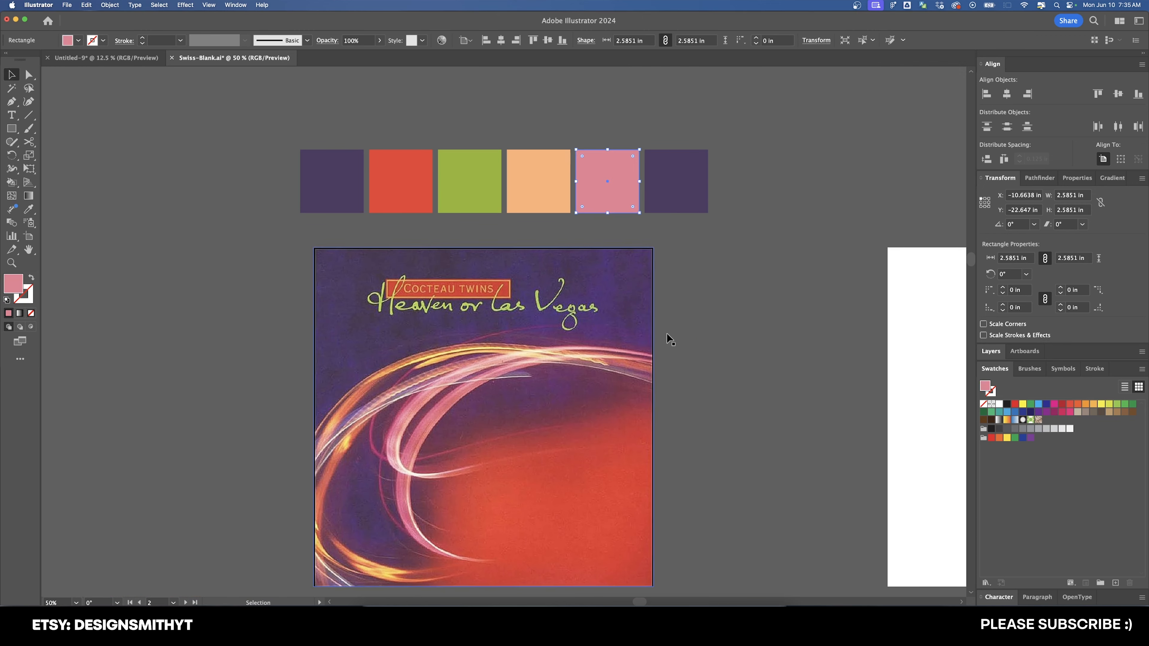
Delete the leftover sixth purple square at the end of the swatch row.
super+click(683, 332)
drag(715, 147, 673, 209)
key(Delete)
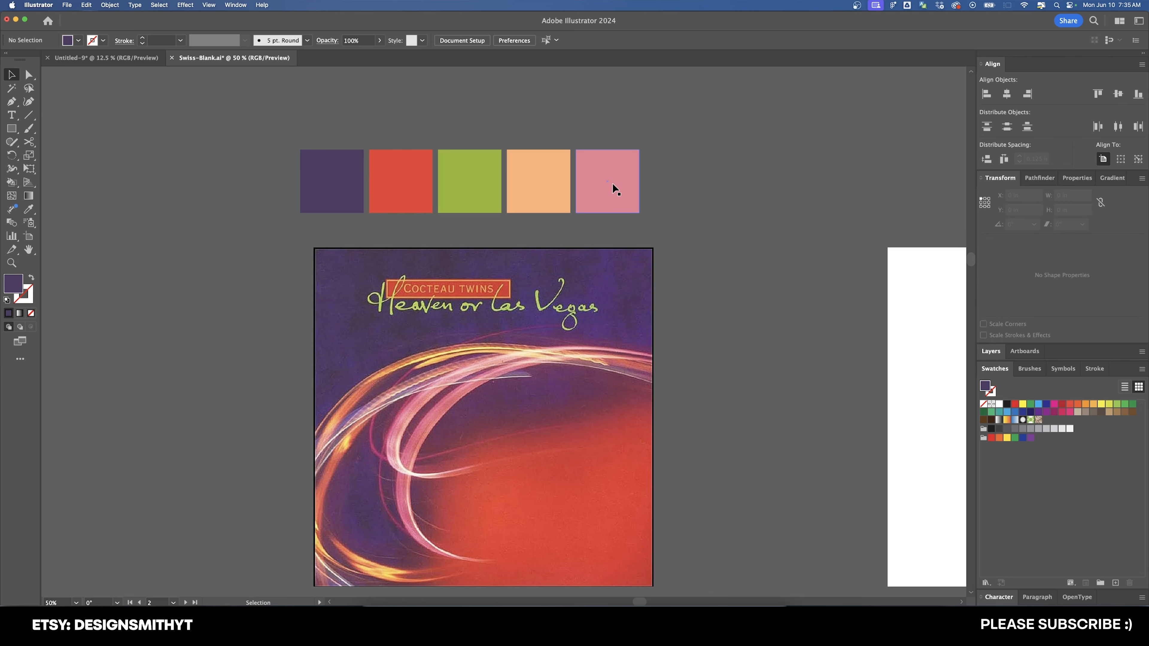
Rotate the five-swatch row into a column and place it along the left side of the first blank artboard, flush with its top.
drag(564, 162, 355, 480)
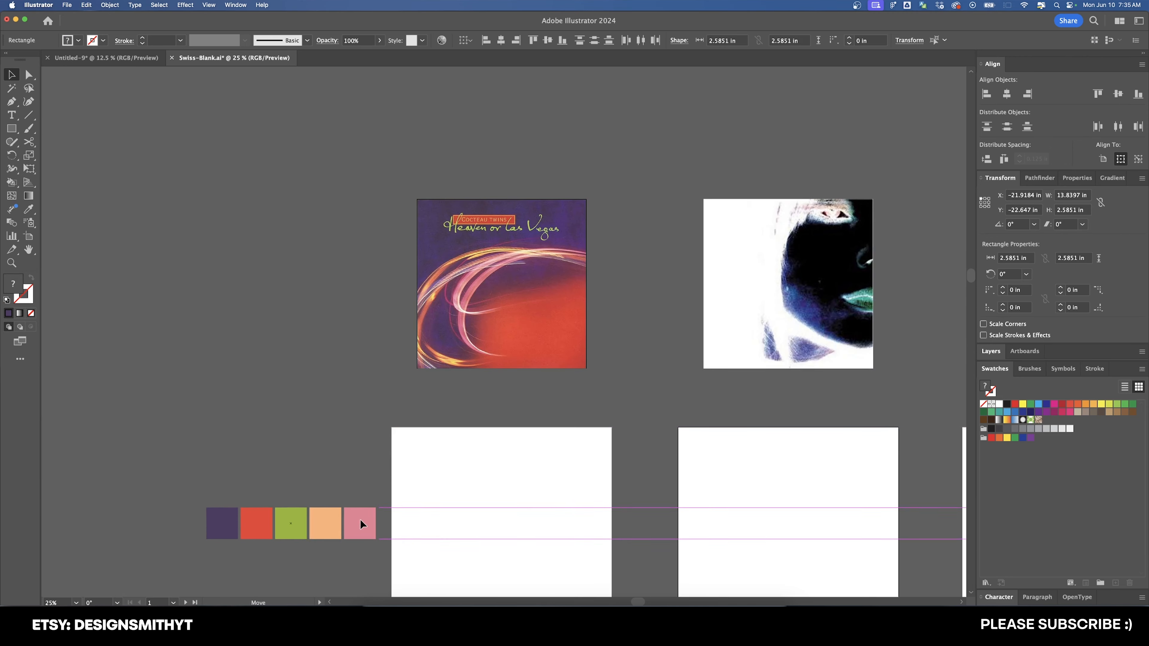
drag(416, 452, 316, 419)
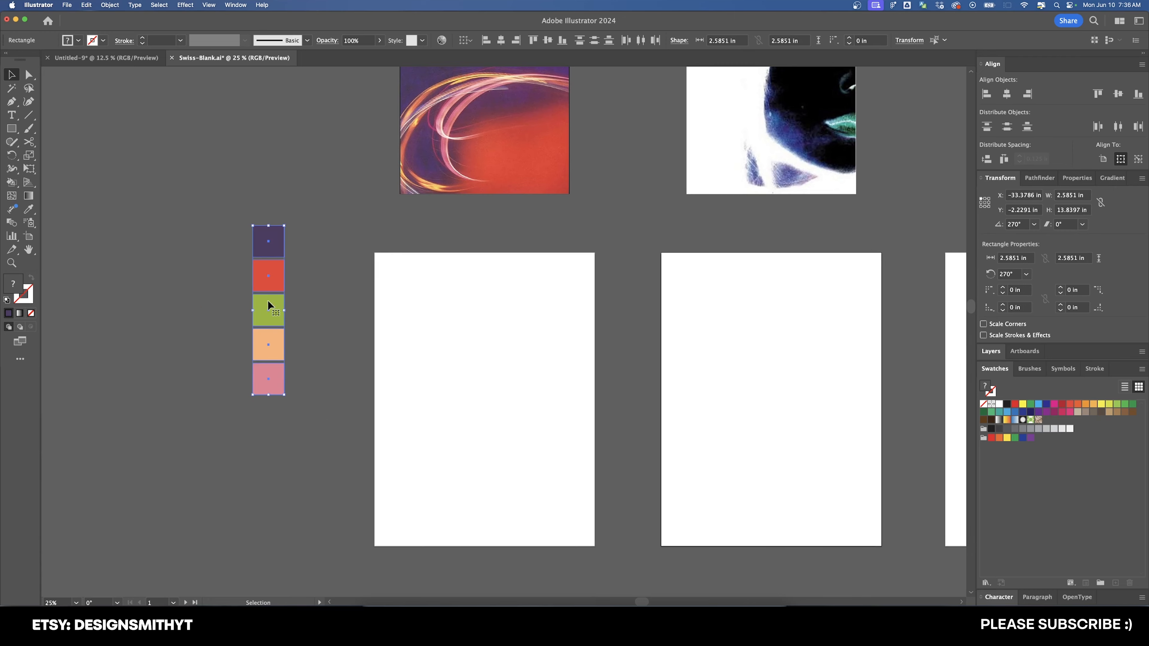
drag(278, 253, 351, 277)
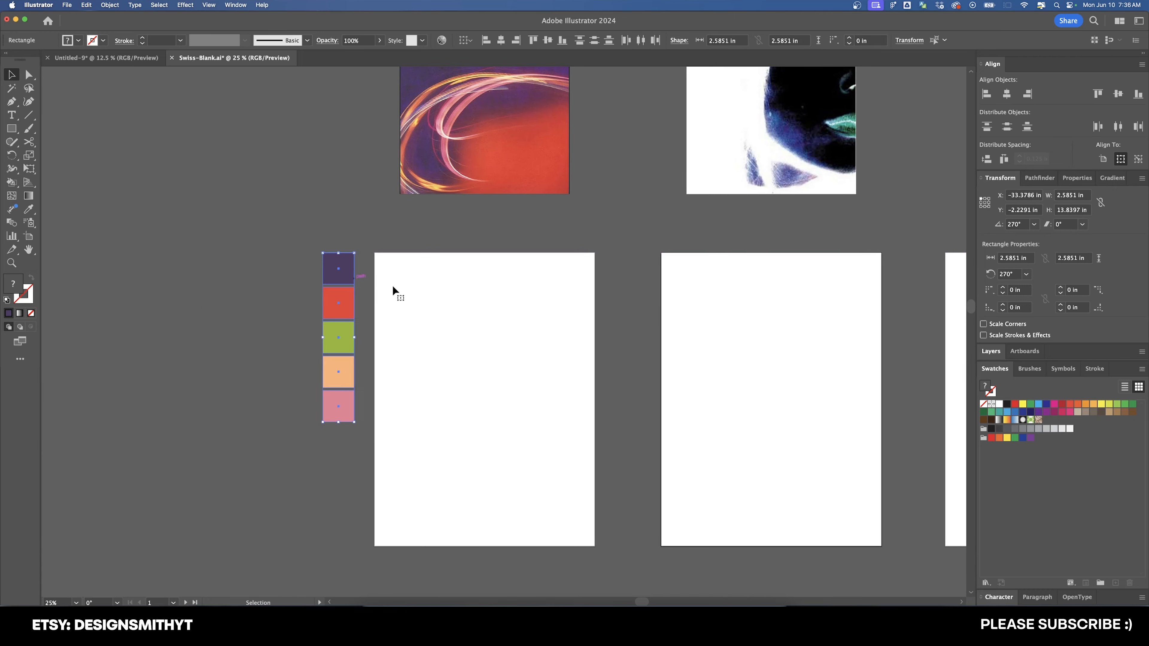
click(392, 289)
Show the guides and cover the first blank artboard with an 18 by 24 in dark purple rectangle.
scroll(484, 317, down, 2)
key(super+equal)
key(super+semicolon)
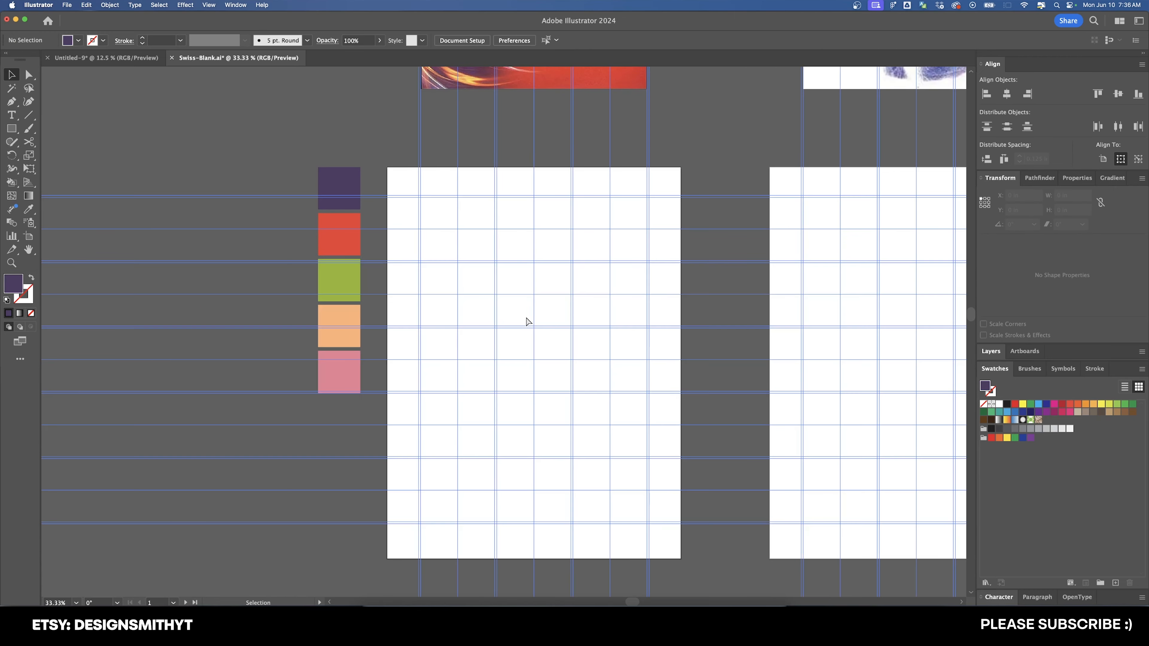
scroll(459, 303, right, 2)
key(m)
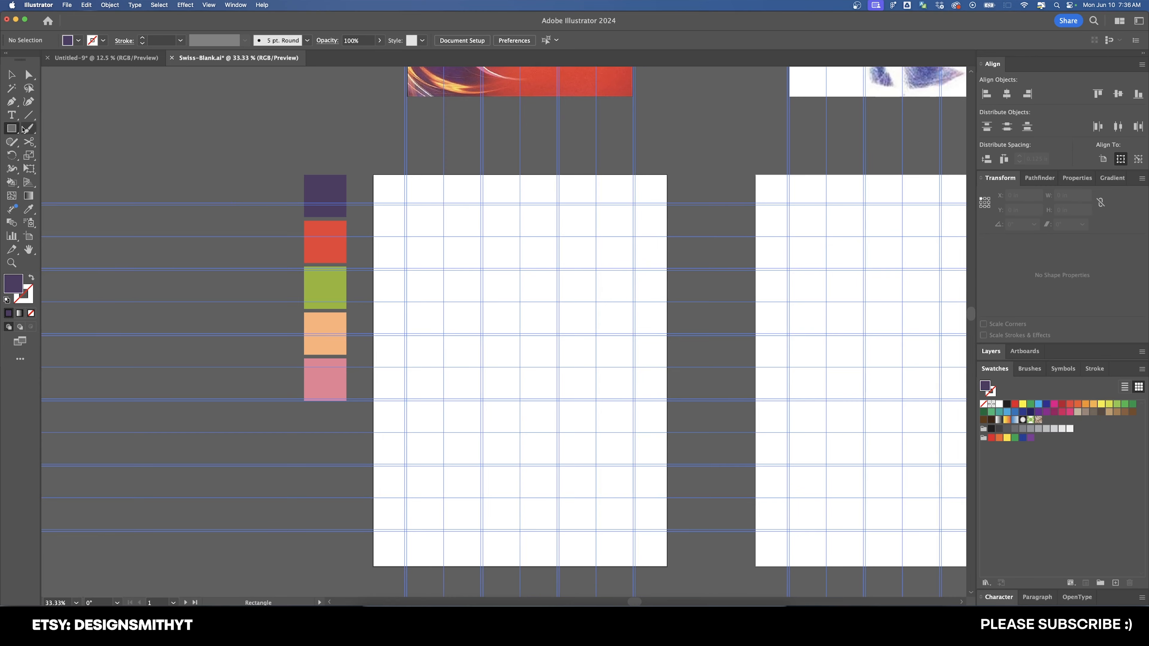
drag(373, 175, 667, 566)
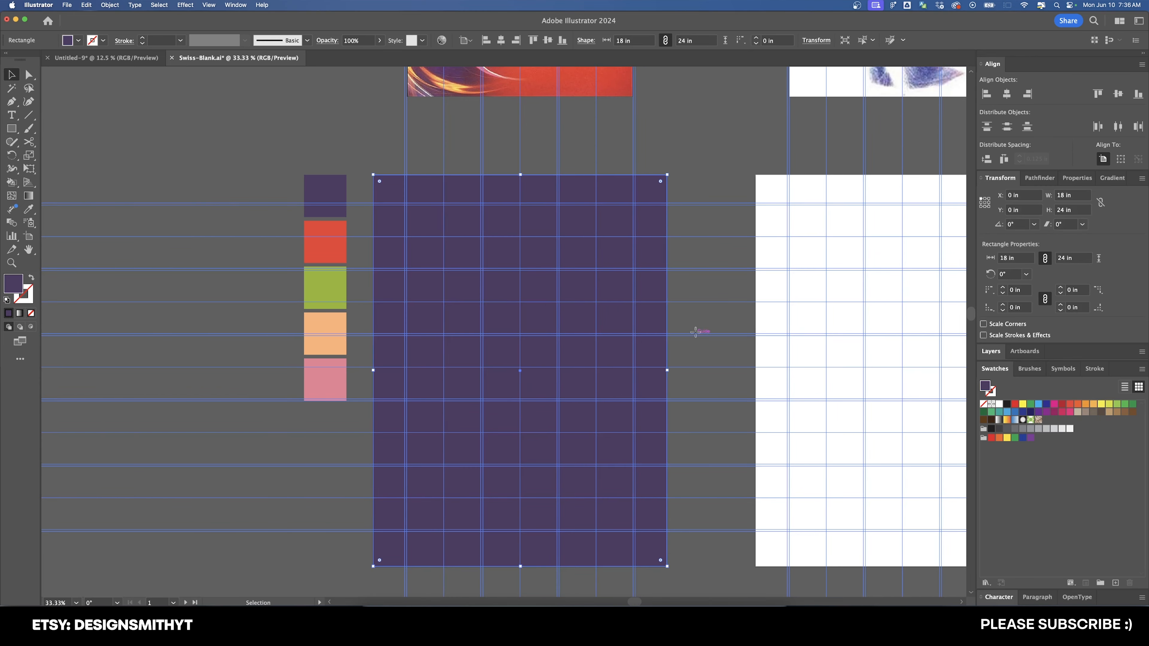
Lock the purple background rectangle in place.
scroll(688, 317, up, 2)
key(v)
click(109, 5)
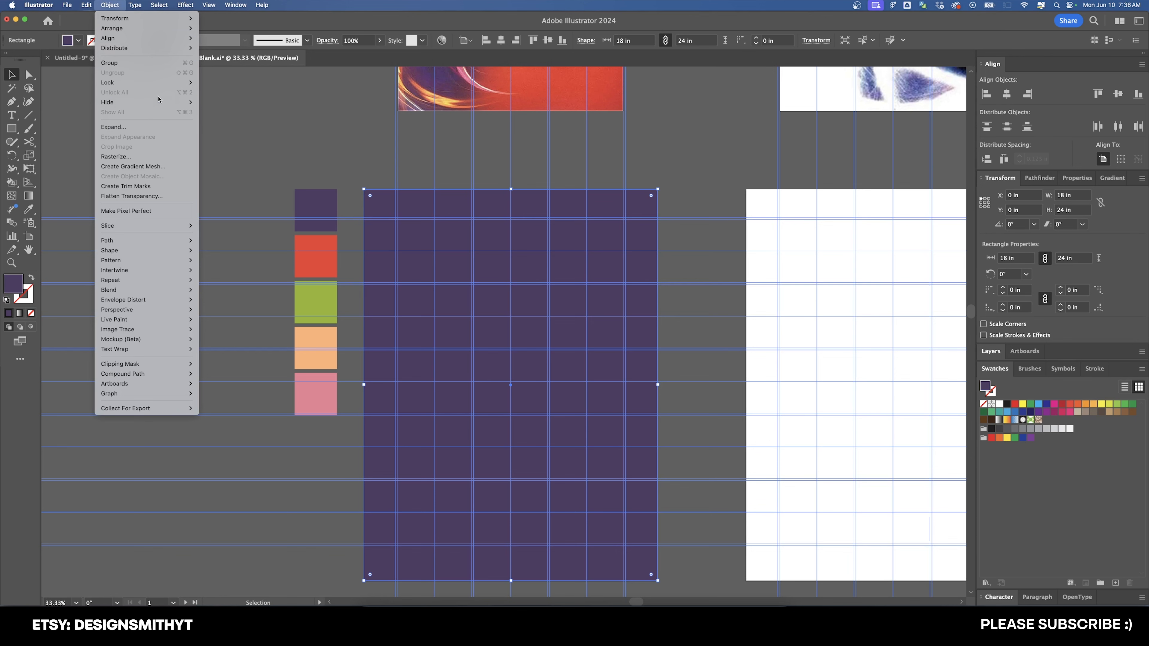
click(216, 82)
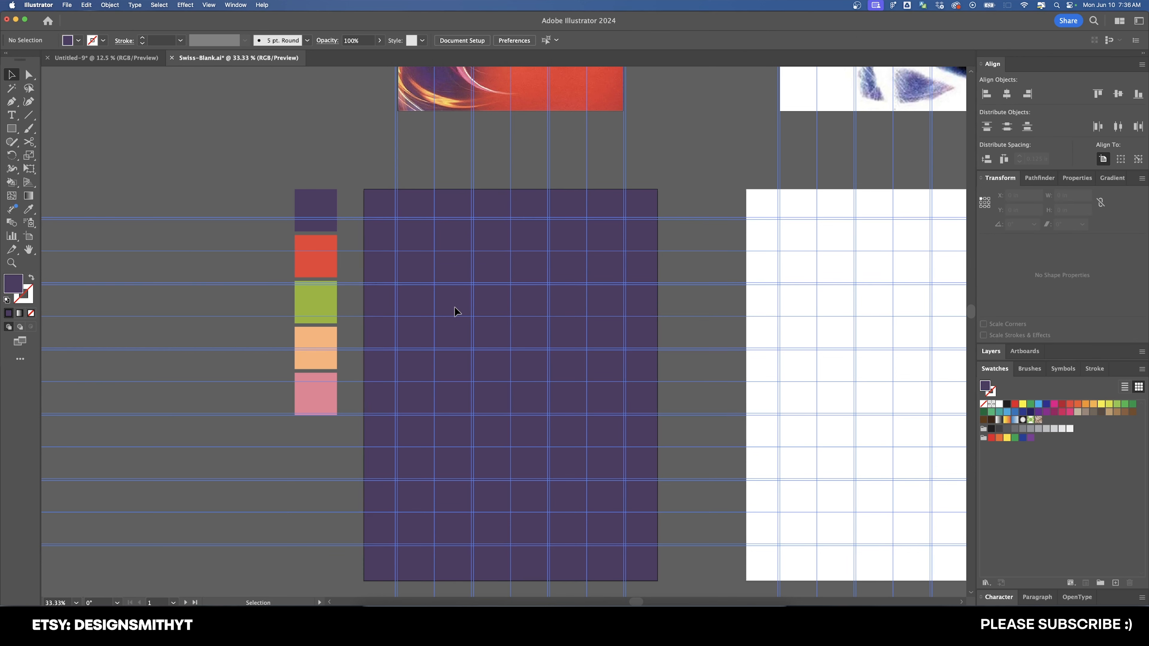
Draw a circle about 8.91 in across near the middle of the purple poster.
scroll(455, 311, up, 6)
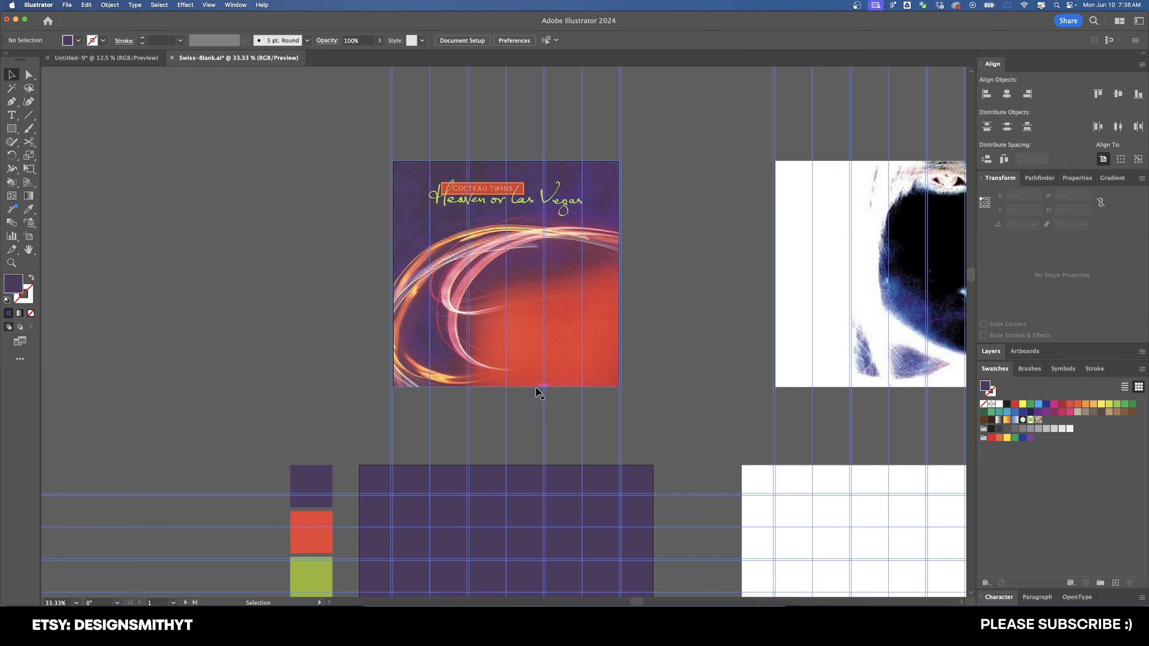
scroll(564, 226, down, 4)
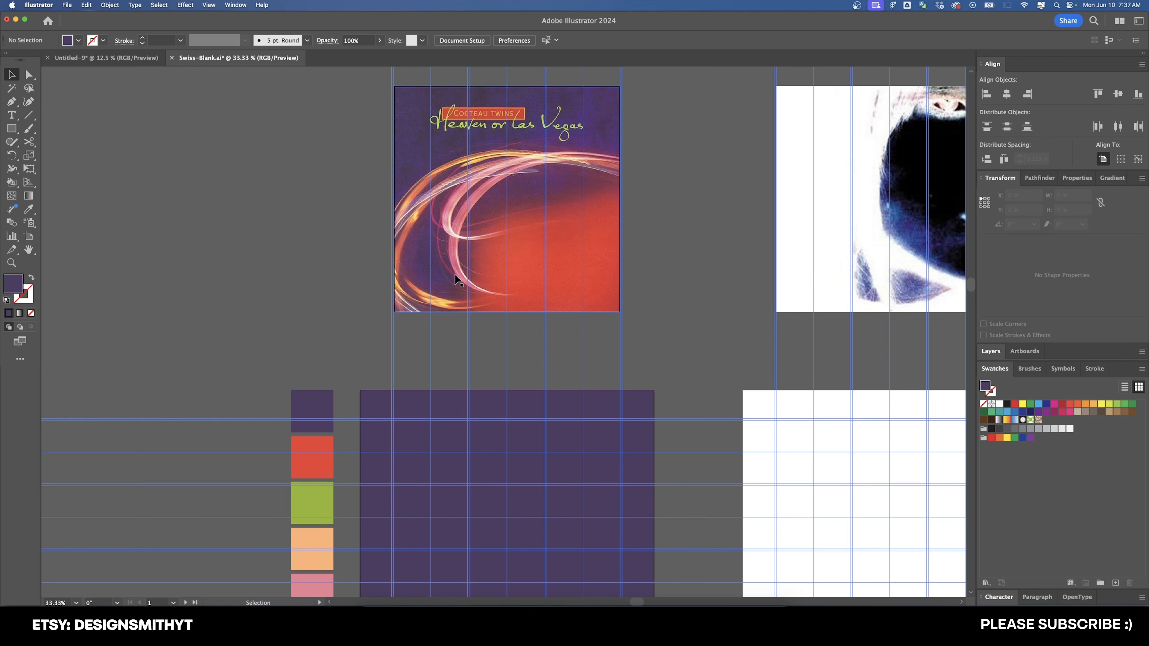
key(l)
scroll(292, 277, down, 12)
drag(523, 313, 672, 467)
key(v)
drag(632, 398, 551, 385)
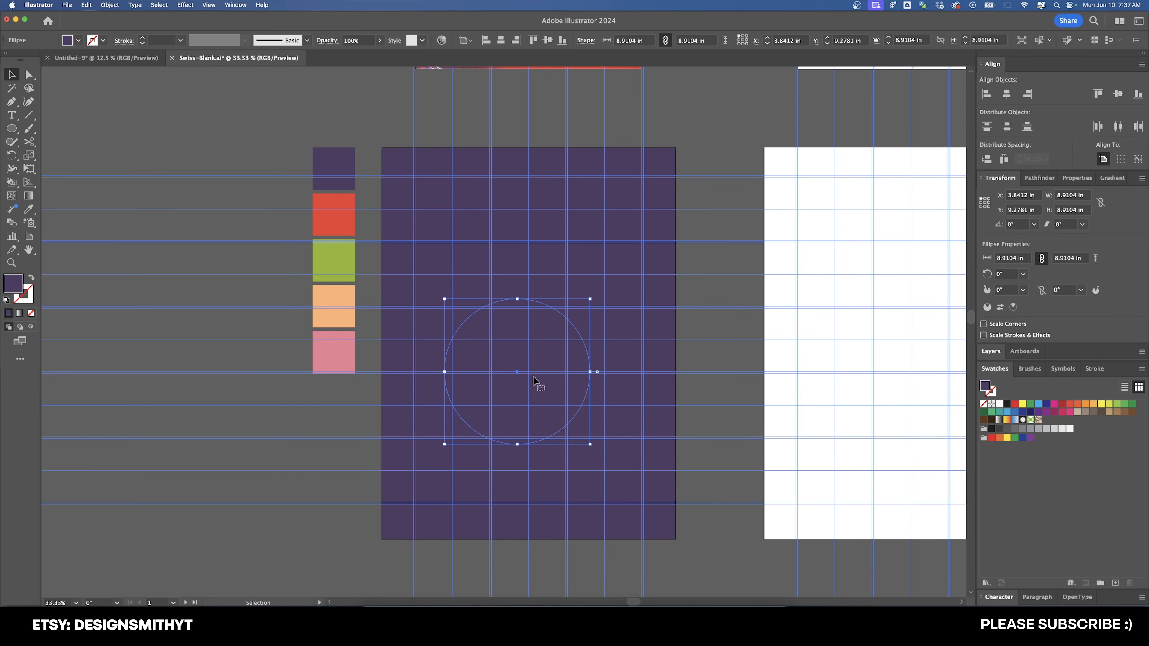
Fill the circle with the pink sampled from the palette swatches.
key(i)
click(343, 215)
scroll(344, 312, up, 2)
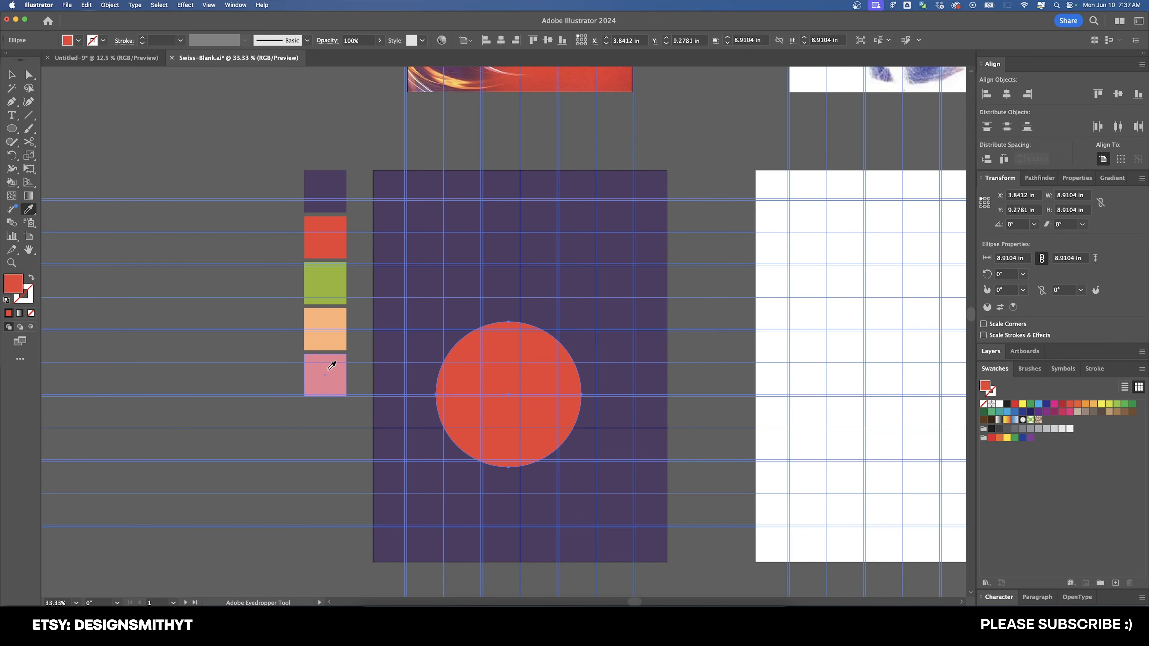
click(332, 364)
key(v)
drag(595, 336, 581, 302)
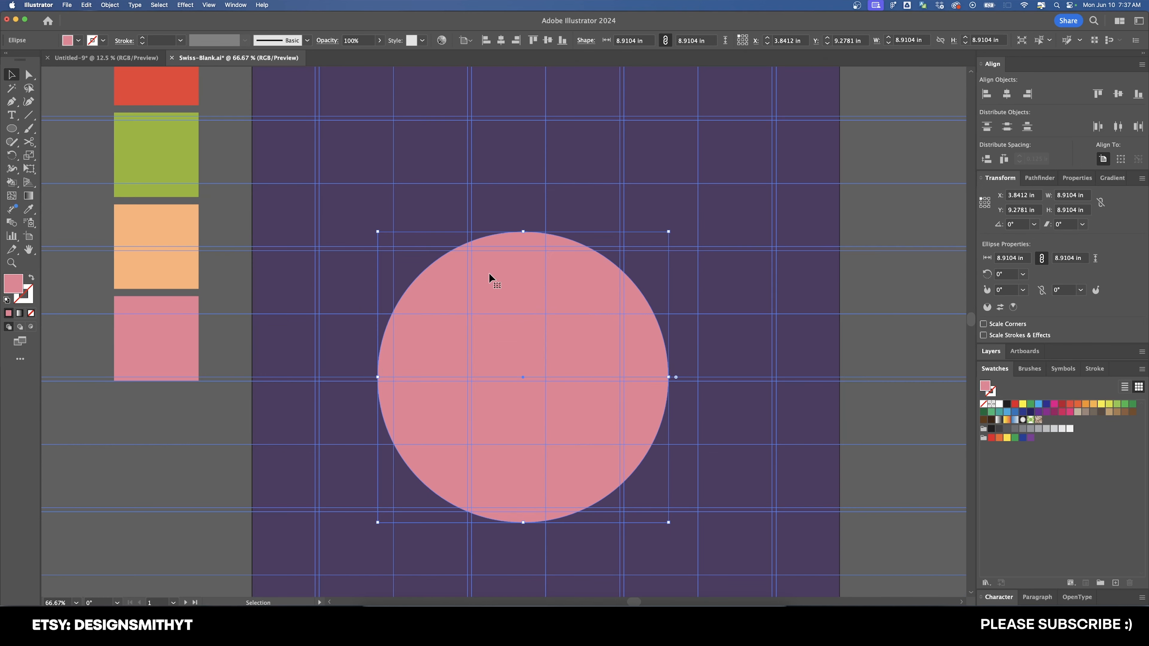
Move the pink circle to the poster's right margin guide and resize it to 8.125 in to fit the grid.
click(208, 4)
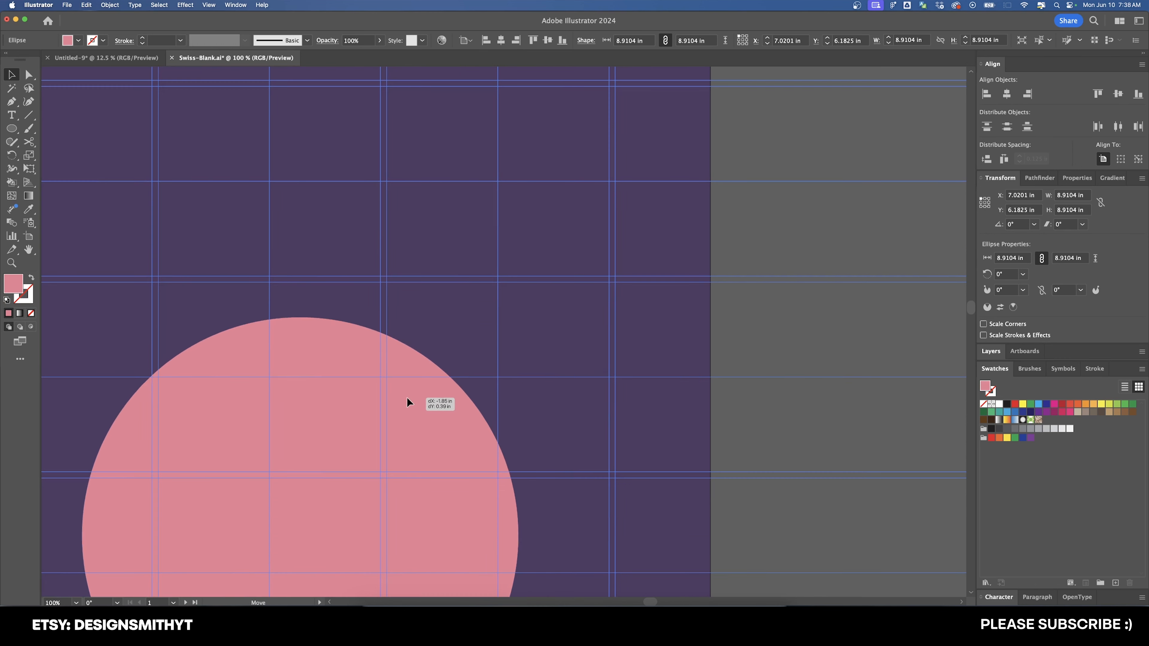
drag(407, 397, 500, 367)
key(super+minus)
drag(295, 456, 241, 438)
scroll(307, 435, up, 6)
scroll(308, 433, up, 4)
scroll(378, 420, down, 2)
drag(359, 383, 436, 380)
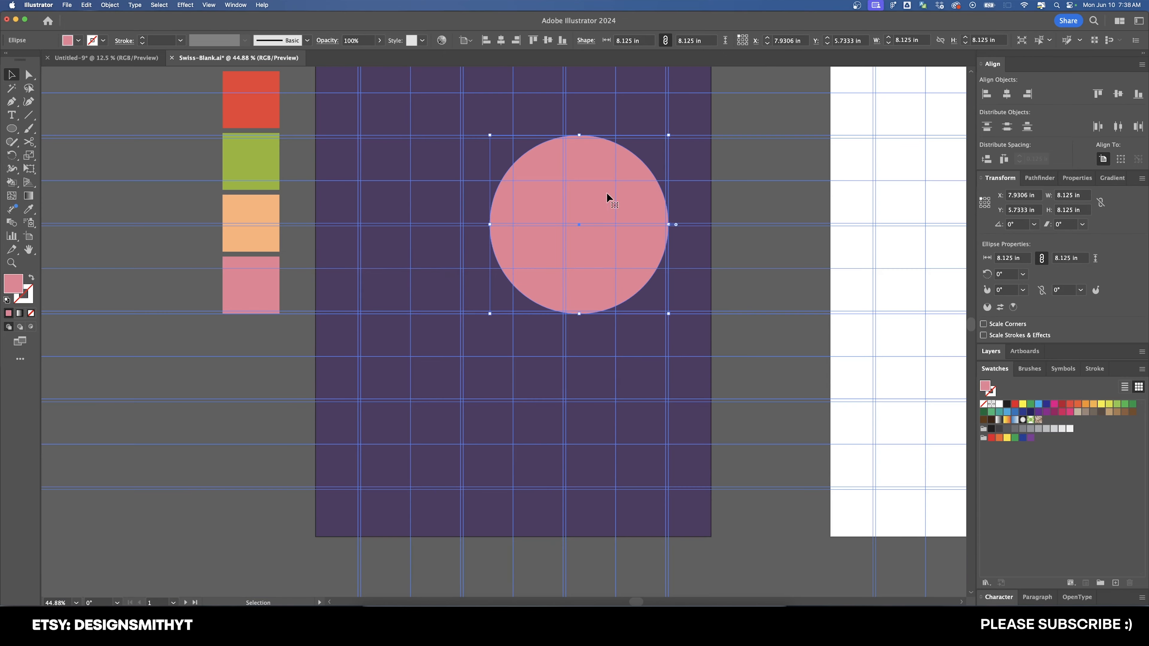
Duplicate the pink circle to the lower left of the poster and fill the copy with the light orange swatch color.
drag(601, 196, 469, 377)
scroll(469, 377, up, 2)
key(i)
click(290, 251)
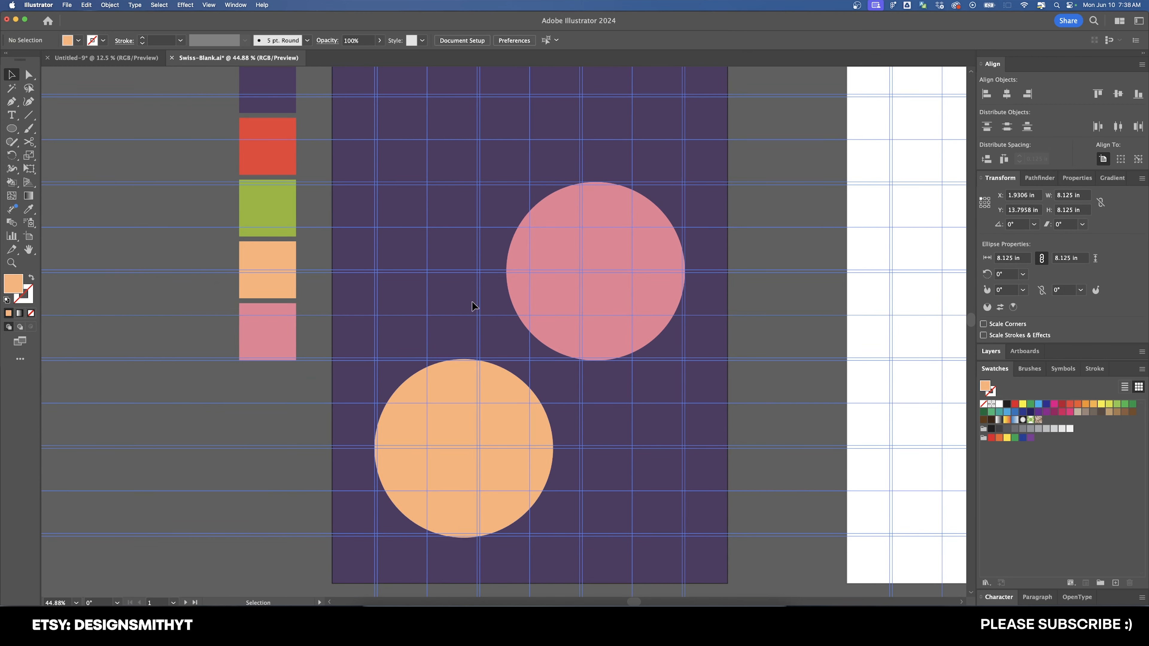
Enlarge the light orange circle proportionally to 12.125 in, snapping its edges to the grid guides.
key(super+minus)
drag(533, 387, 589, 318)
scroll(590, 318, up, 10)
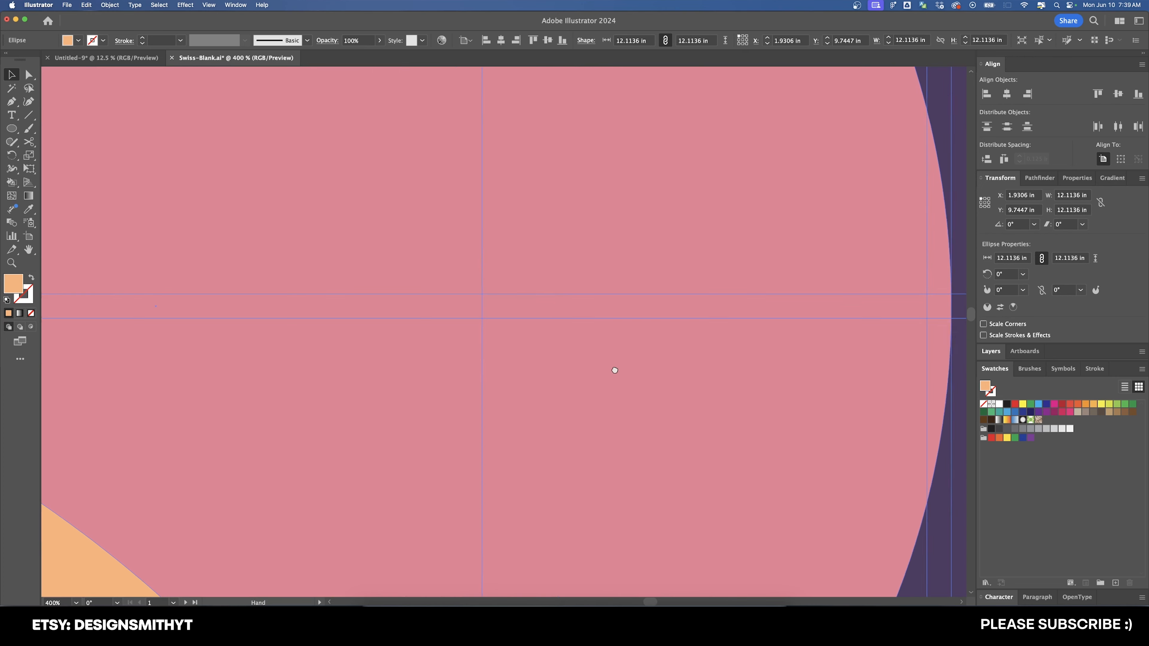
drag(614, 370, 615, 370)
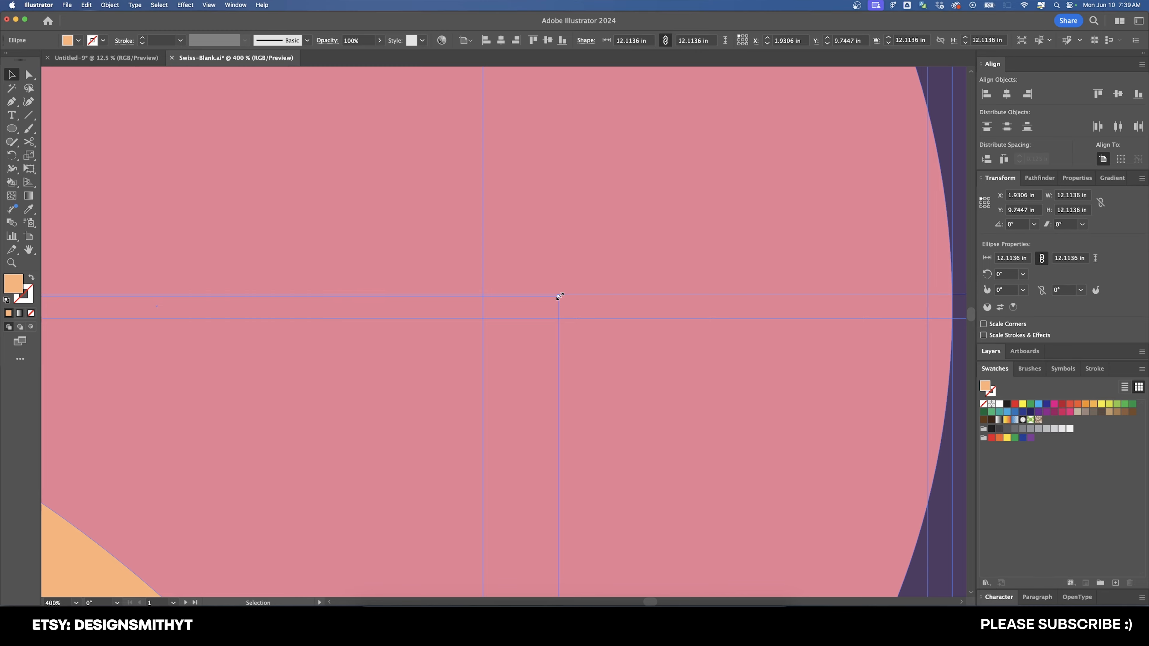
mouse_move(559, 297)
mouse_down()
mouse_move(556, 308)
mouse_move(563, 294)
mouse_up()
key(super+1)
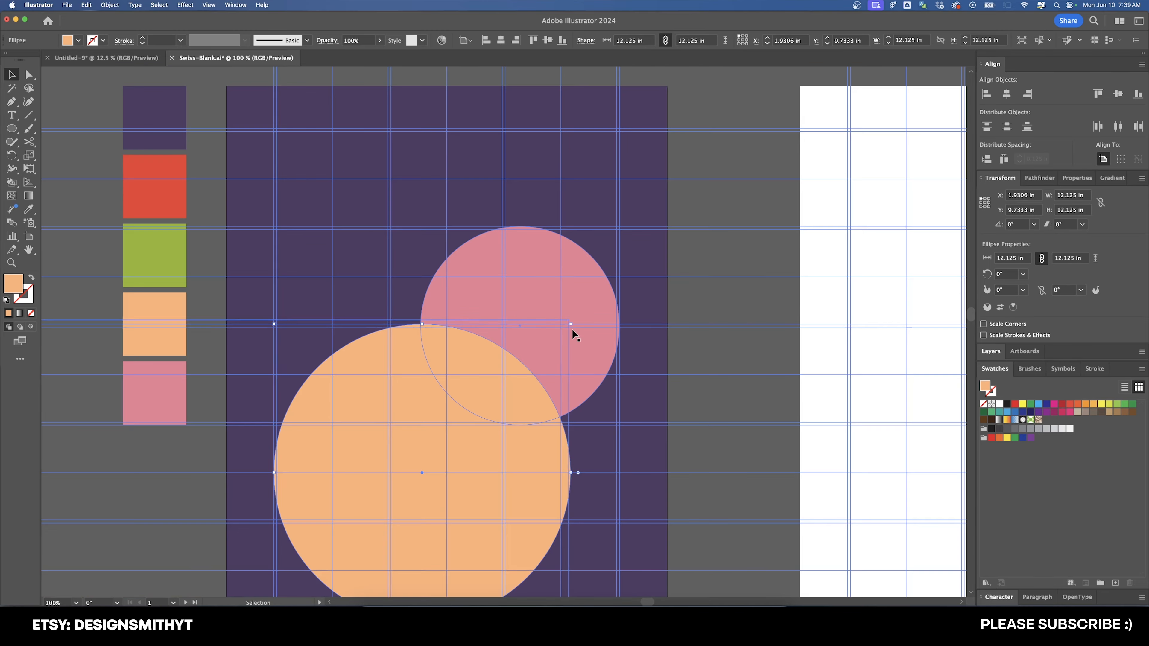
Duplicate the pink circle toward the upper left of the poster.
drag(710, 352, 674, 328)
click(677, 336)
drag(634, 326, 496, 242)
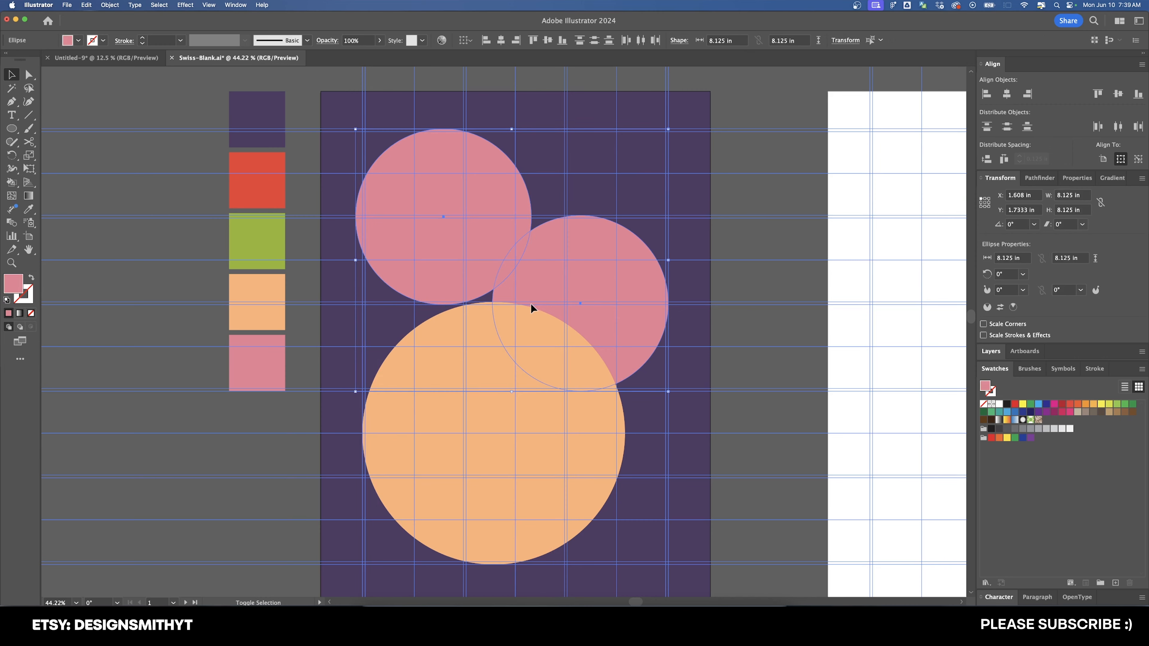
Shrink the new pink circle proportionally to about 4 in, fitting its edges to the grid guides.
click(421, 142)
drag(355, 129, 422, 198)
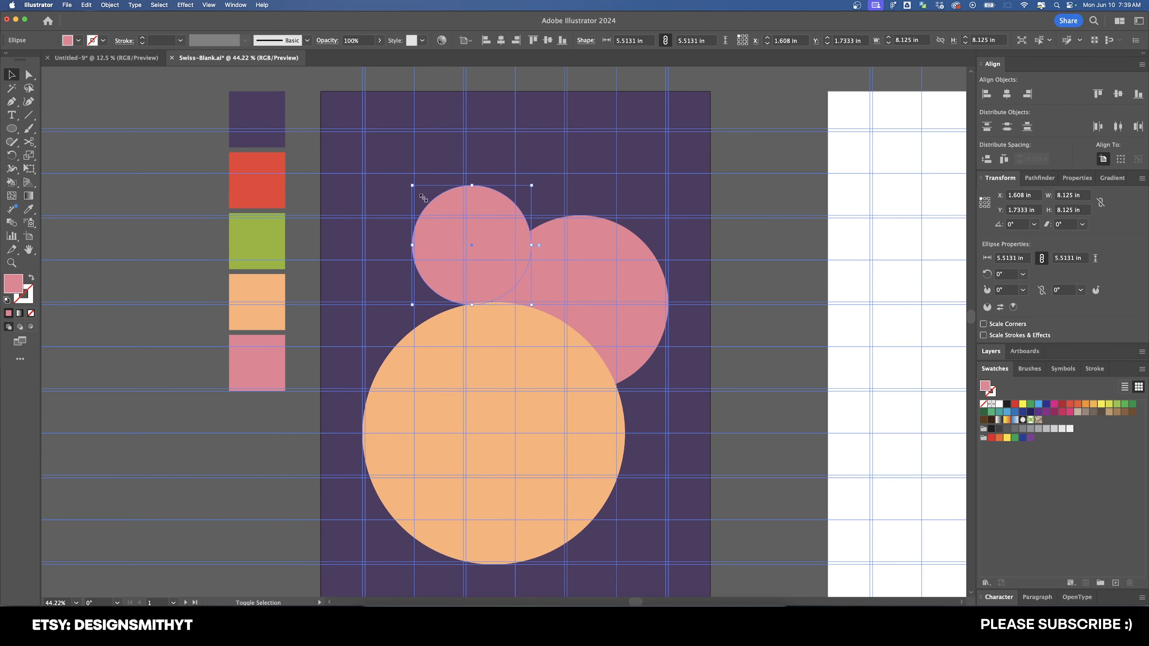
drag(482, 244, 466, 200)
key(super+equal)
key(super+equal)
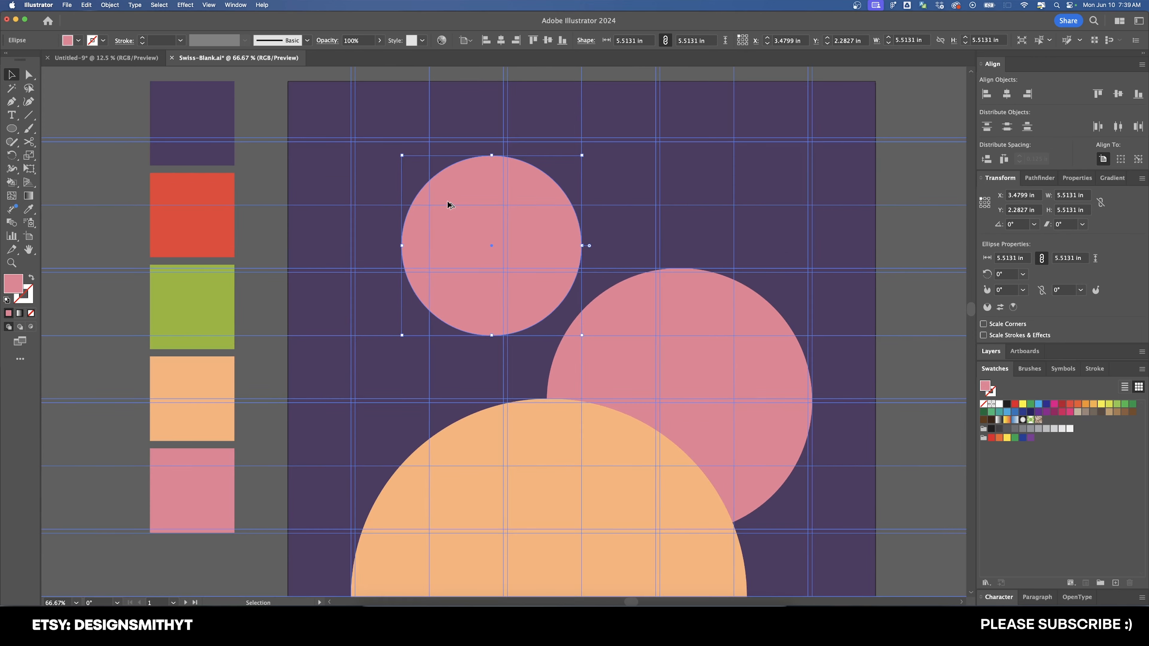
drag(401, 155, 449, 205)
key(super+equal)
key(super+equal)
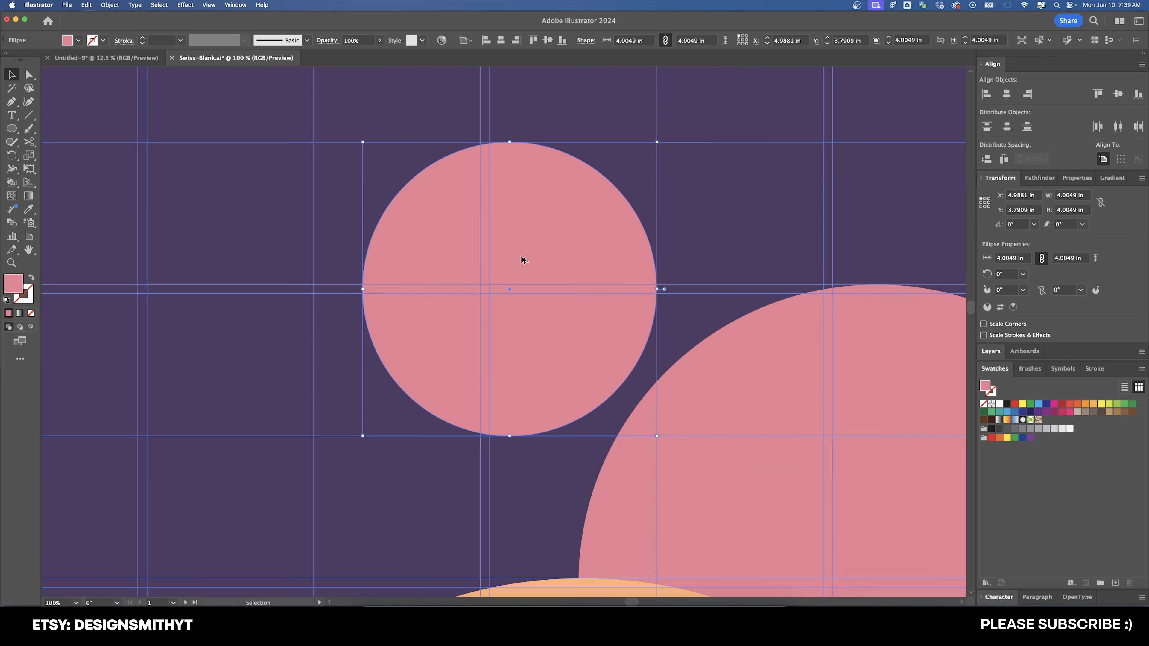
Move the small circle down to rest just above the large orange circle and fill it with the green palette swatch color.
mouse_move(523, 257)
mouse_down()
mouse_move(587, 272)
mouse_move(546, 260)
mouse_up()
key(super+minus)
key(super+minus)
key(super+minus)
key(i)
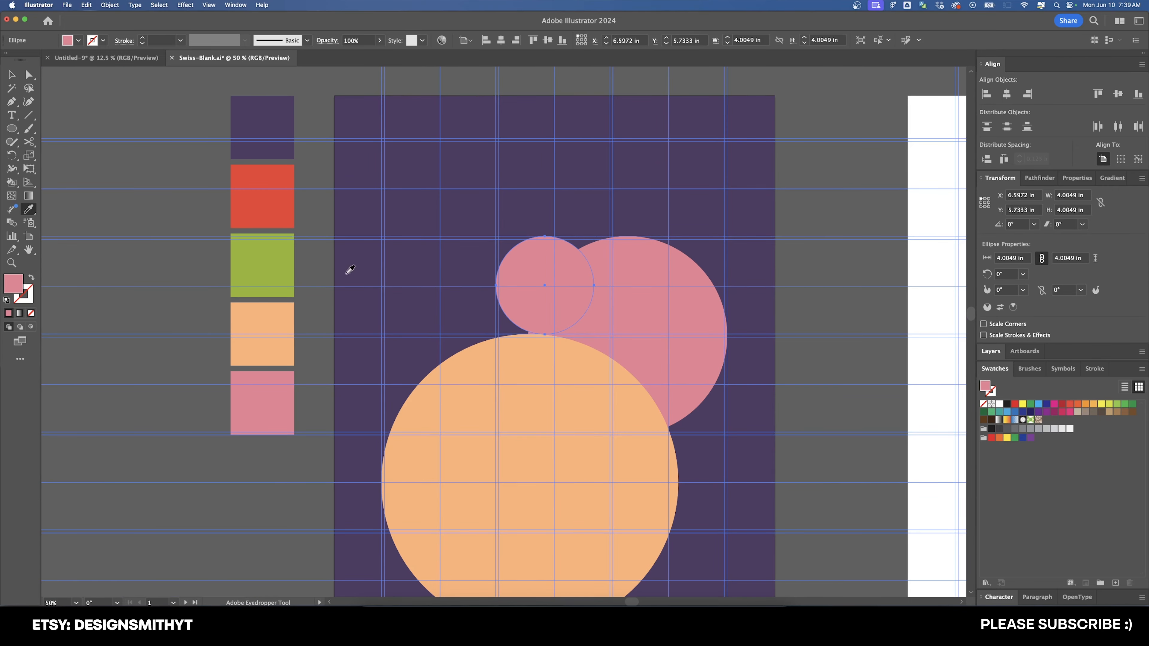
click(258, 243)
scroll(448, 197, right, 3)
scroll(449, 197, down, 2)
key(v)
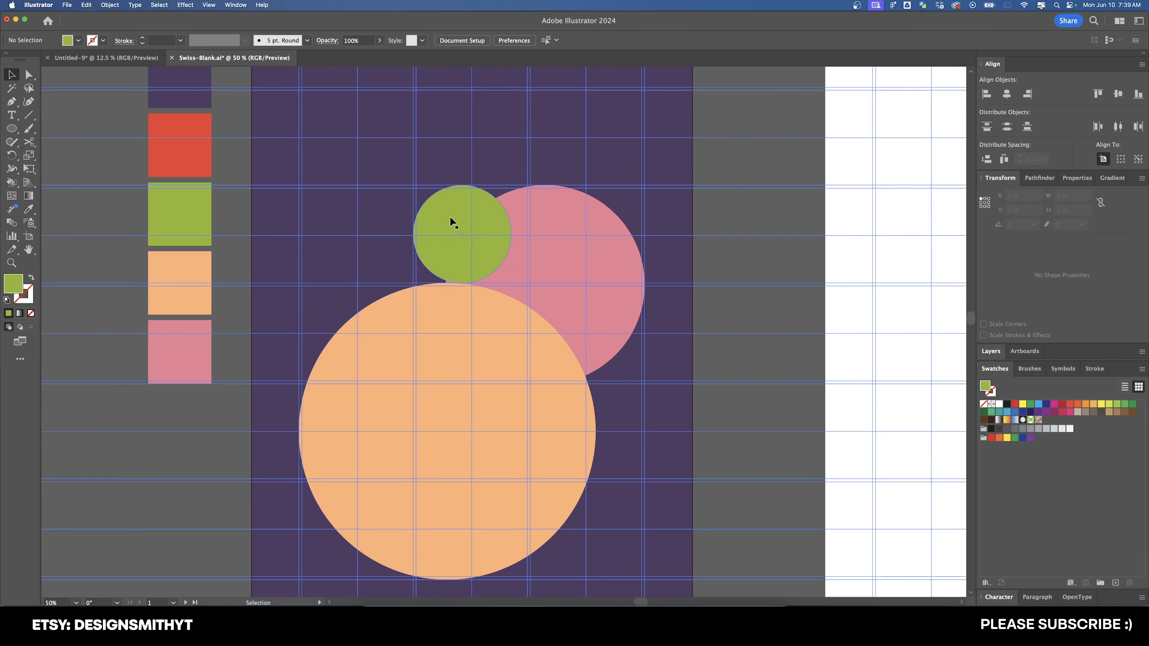
Place the green circle behind the pink one, move it up the poster and enlarge it proportionally to fit the grid guides.
key(super+x)
key(super+equal)
key(super+b)
drag(424, 335, 466, 269)
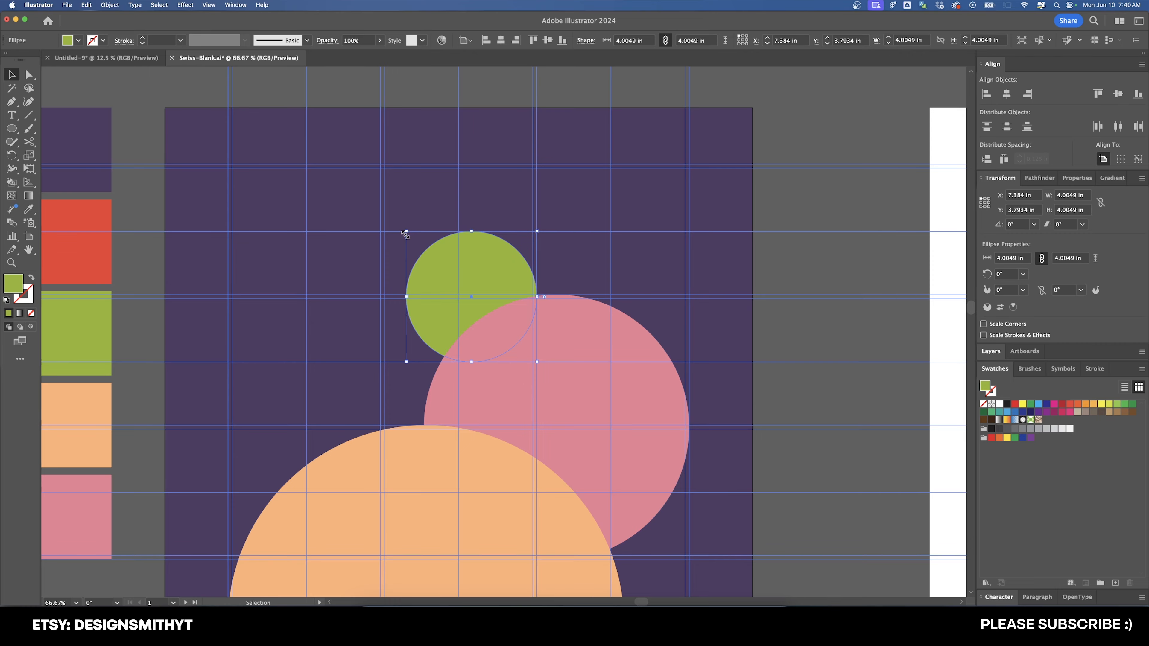
drag(406, 232, 379, 205)
click(595, 223)
Hide the guides to review the circle composition.
scroll(592, 221, down, 2)
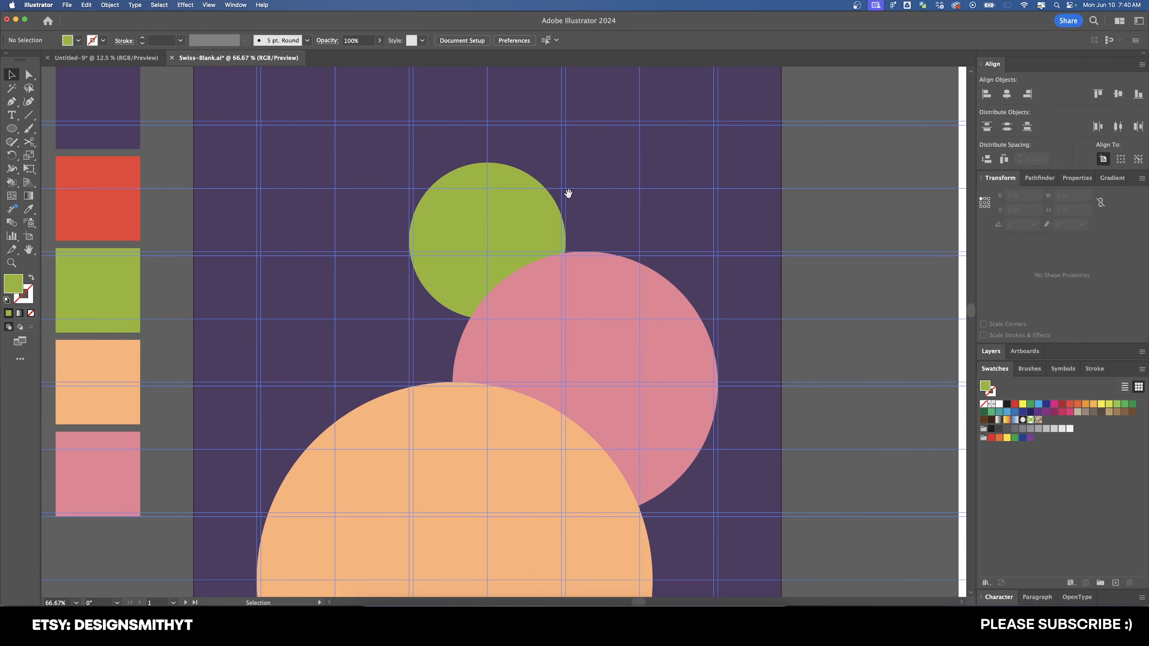
scroll(496, 232, down, 2)
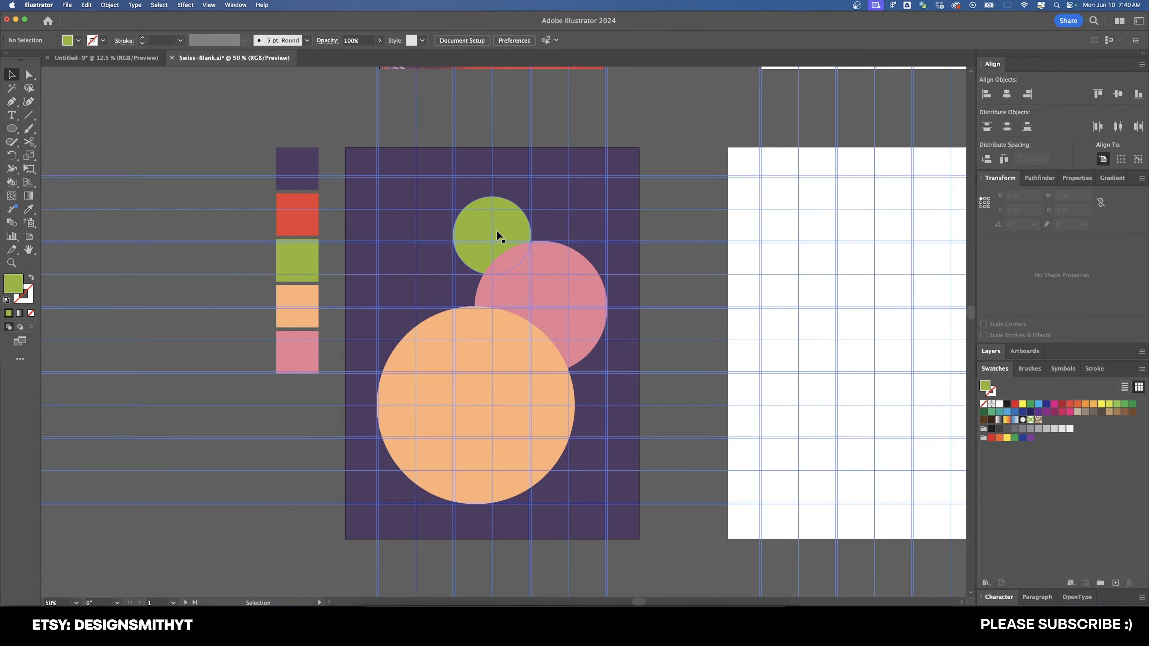
scroll(535, 261, left, 1)
scroll(536, 260, up, 1)
key(super+semicolon)
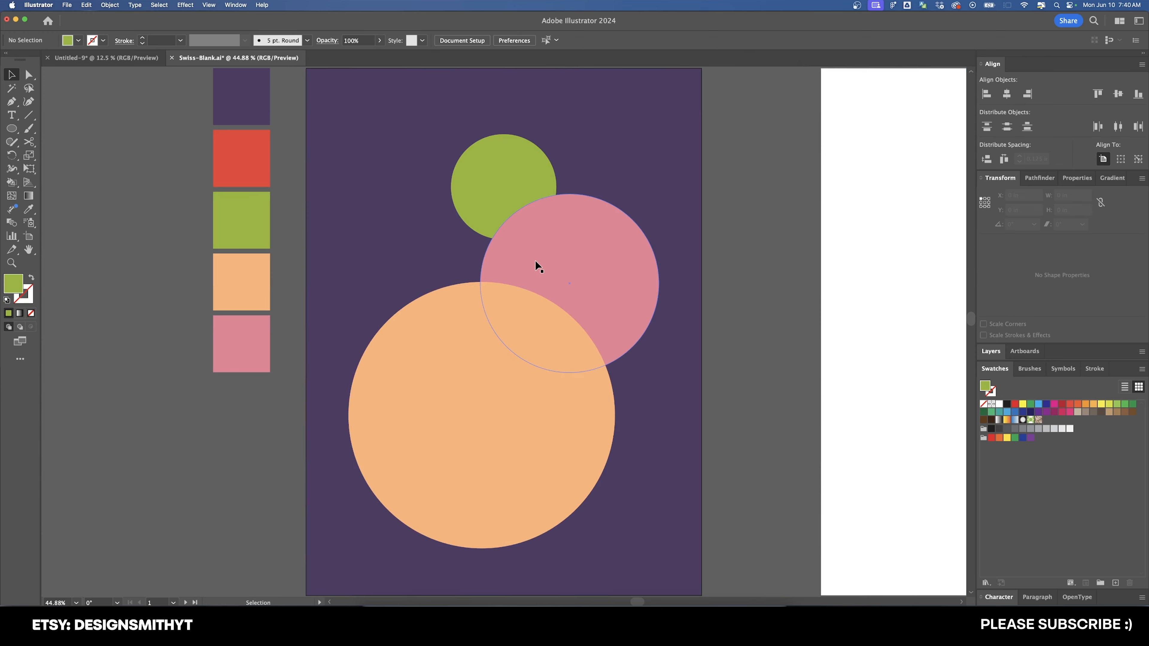
scroll(538, 272, down, 1)
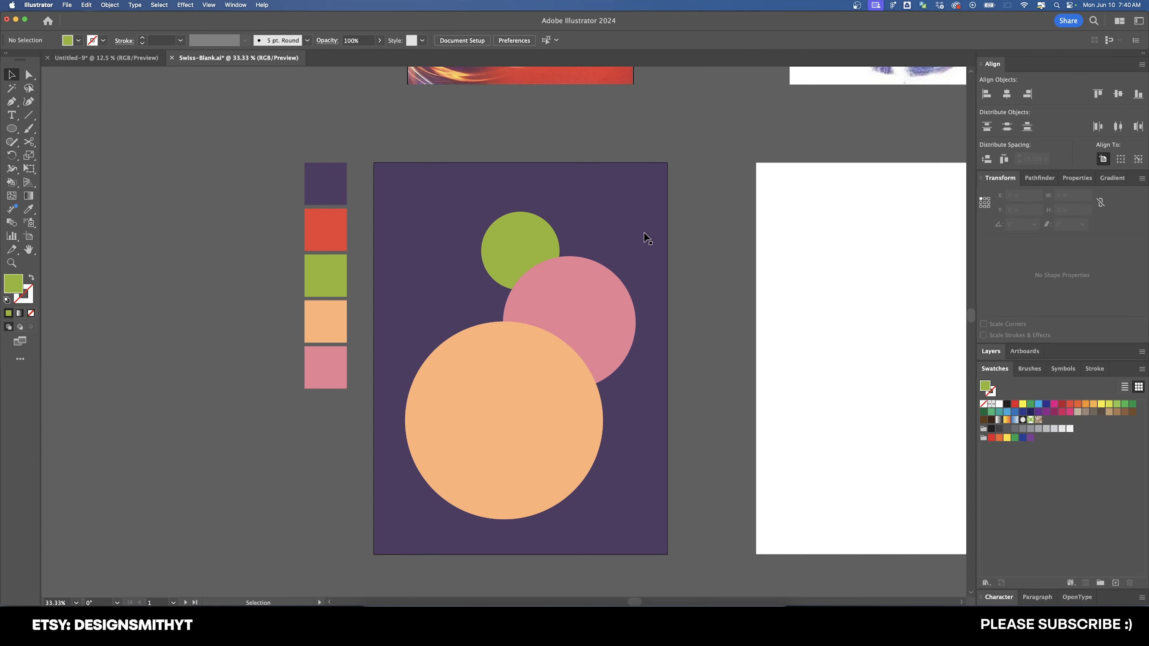
Add the title text "Heaven or Las Vegas" at the poster's upper left margin and scale it to about 87 pt.
key(super+equal)
key(super+equal)
key(t)
click(378, 215)
text(Hea)
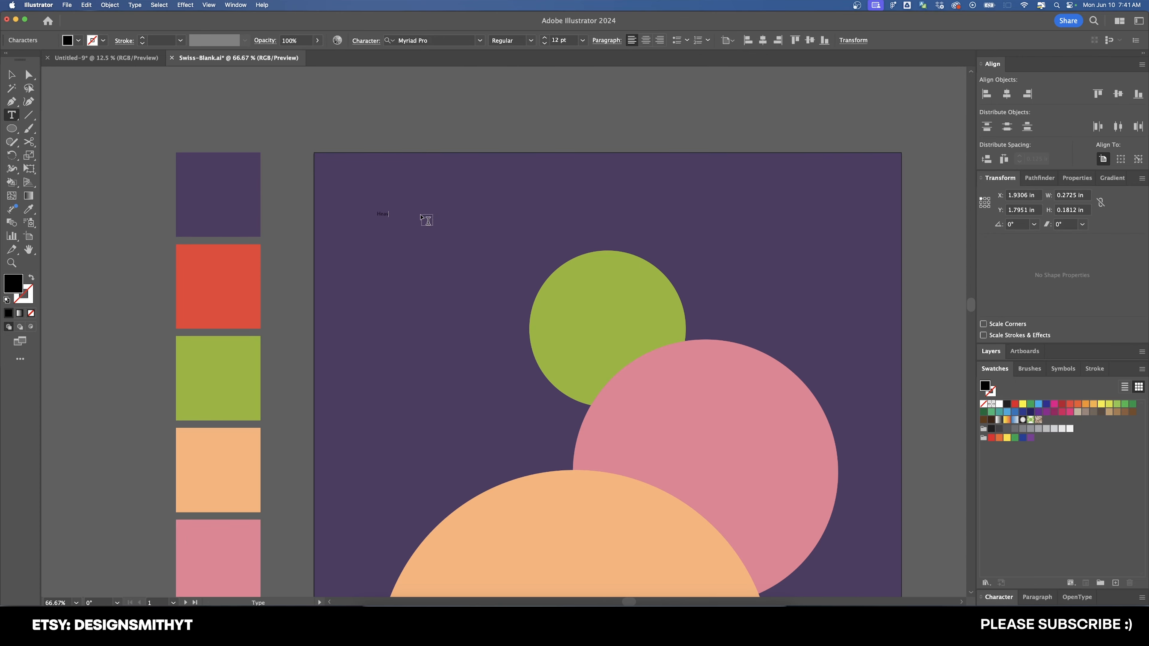
Set the title's font to Inter Bold.
click(450, 39)
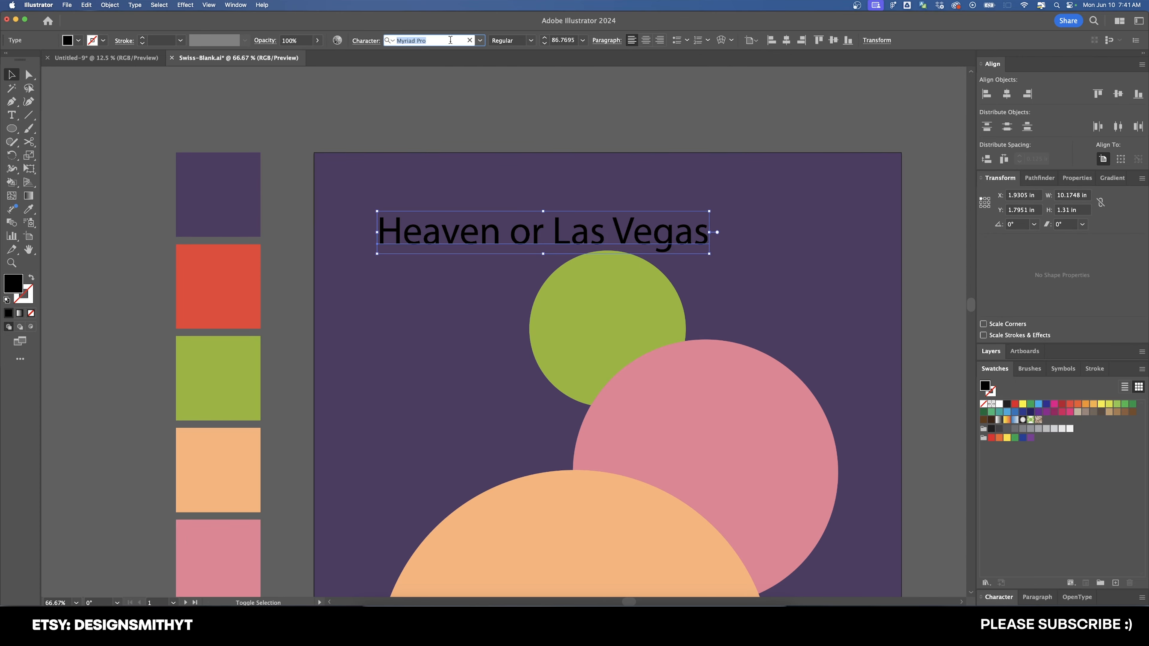
text(inter)
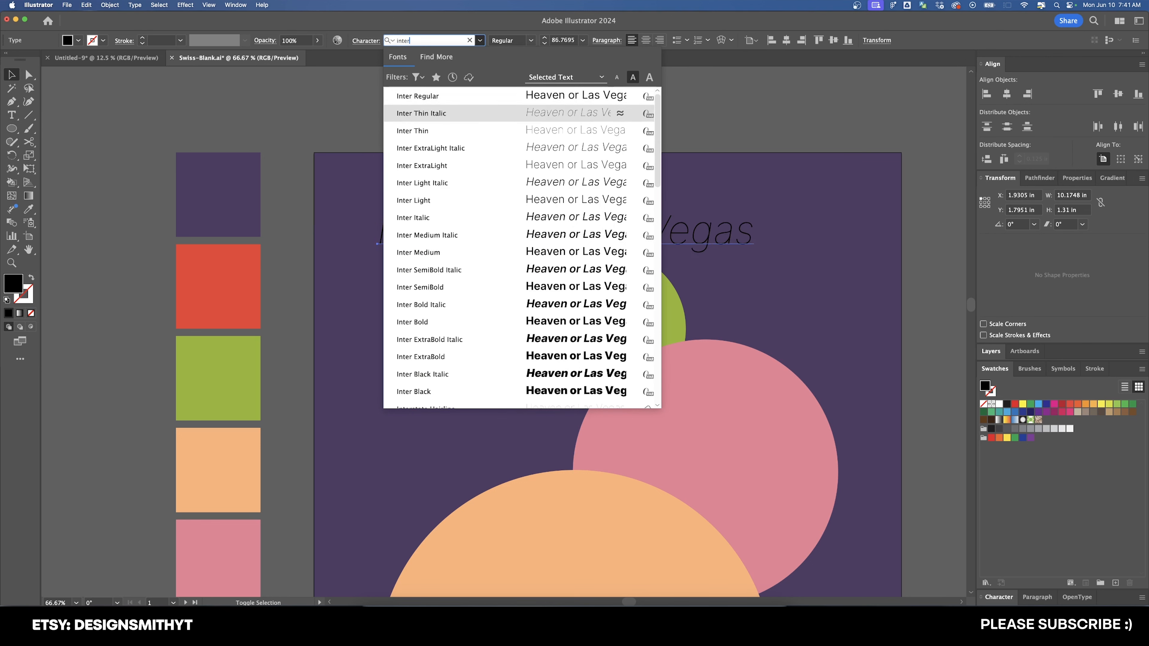
key(Down)
key(Down)
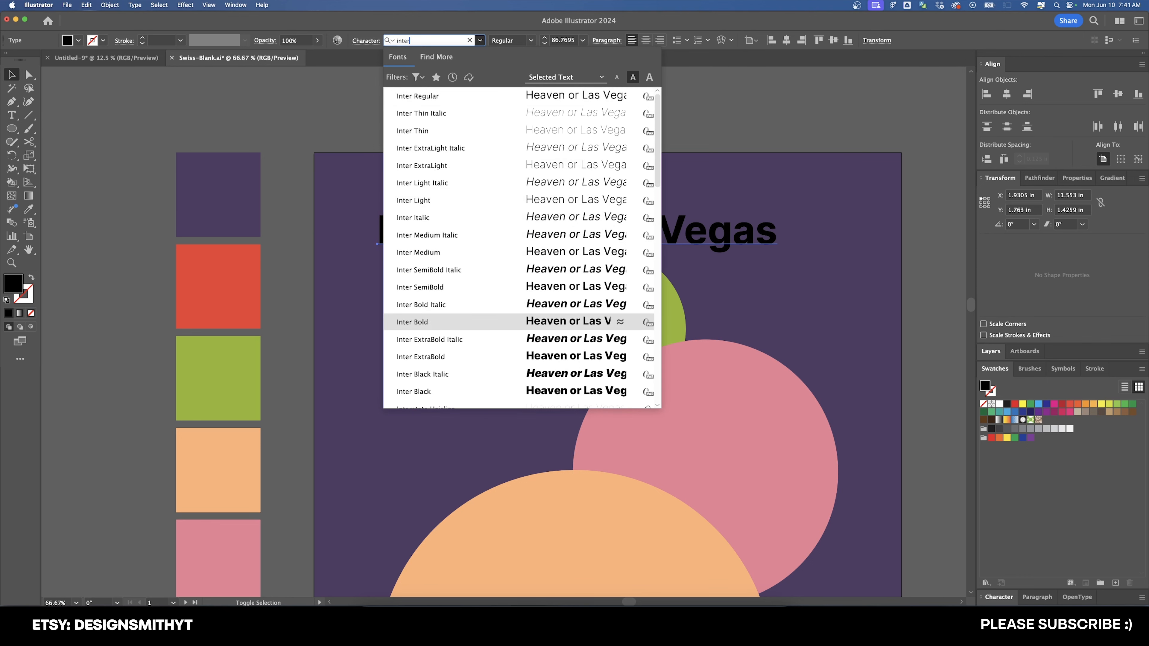
key(Return)
Fill the title with the red sampled from the palette swatches.
key(i)
key(super+minus)
key(super+minus)
click(335, 219)
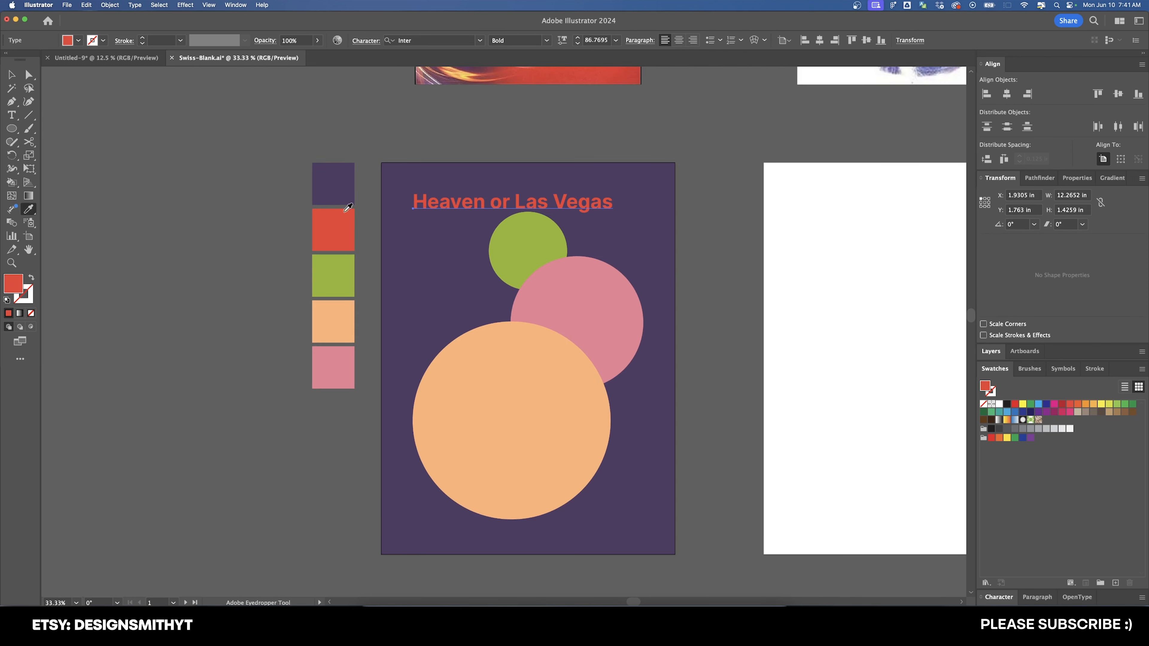
key(v)
click(451, 131)
Select the title text and show the guides.
scroll(480, 138, right, 2)
key(space)
super+click(446, 189)
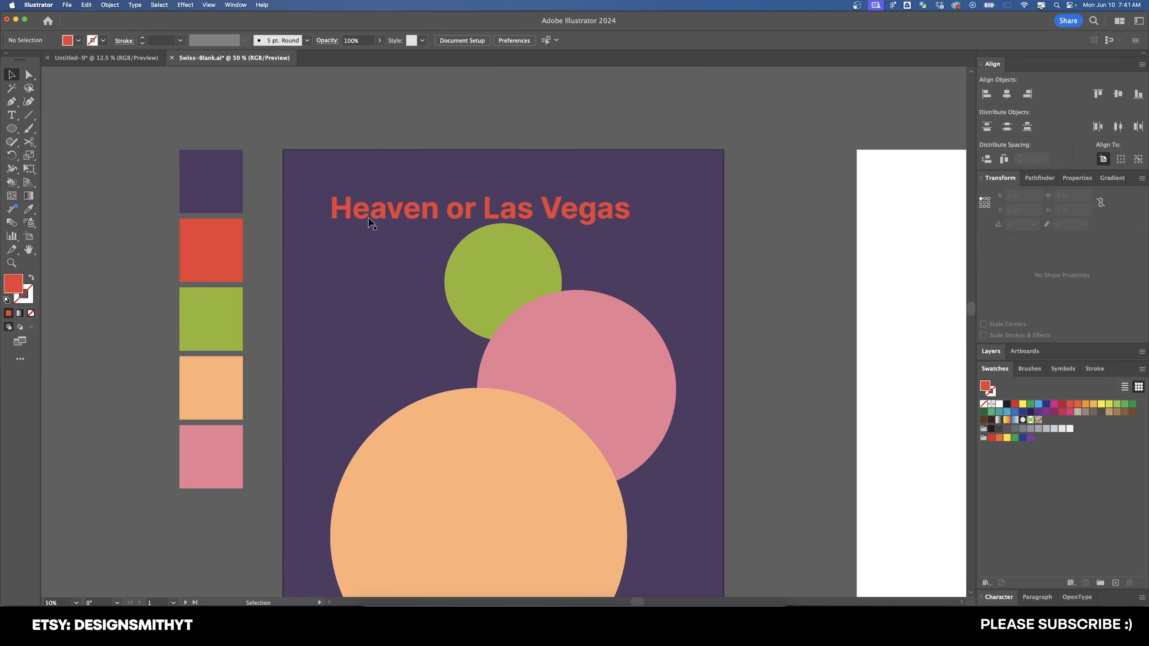
drag(342, 218, 386, 214)
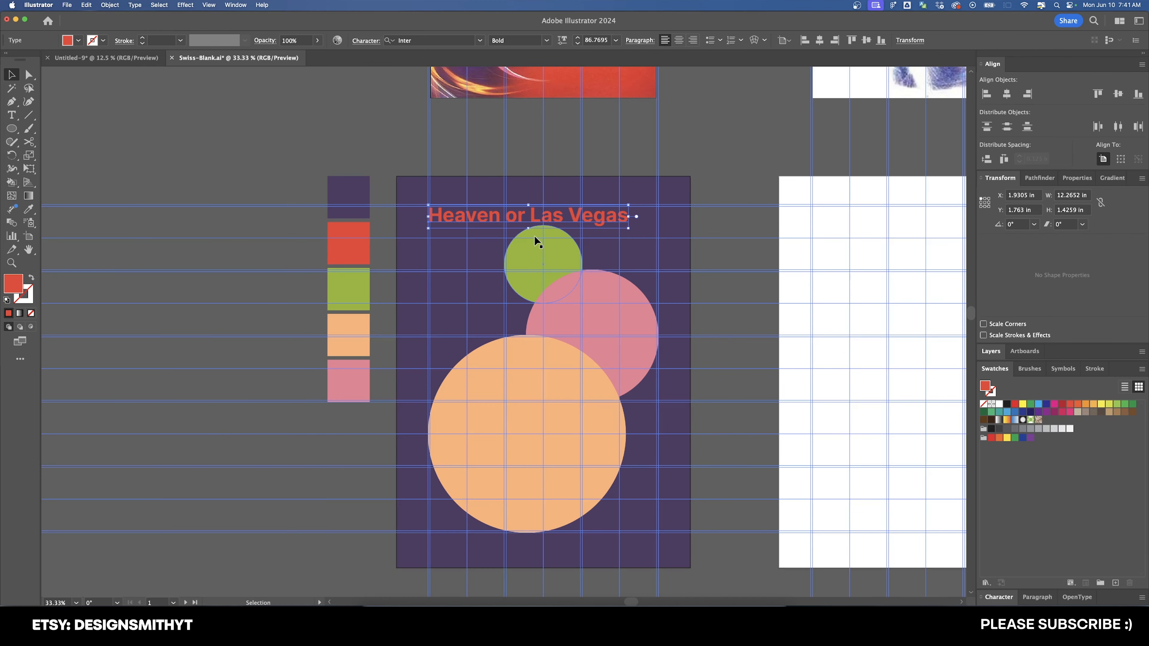
scroll(534, 236, up, 2)
drag(556, 222, 534, 253)
Break the title into four lines reading Heaven, or, Las and Vegas.
double_click(456, 228)
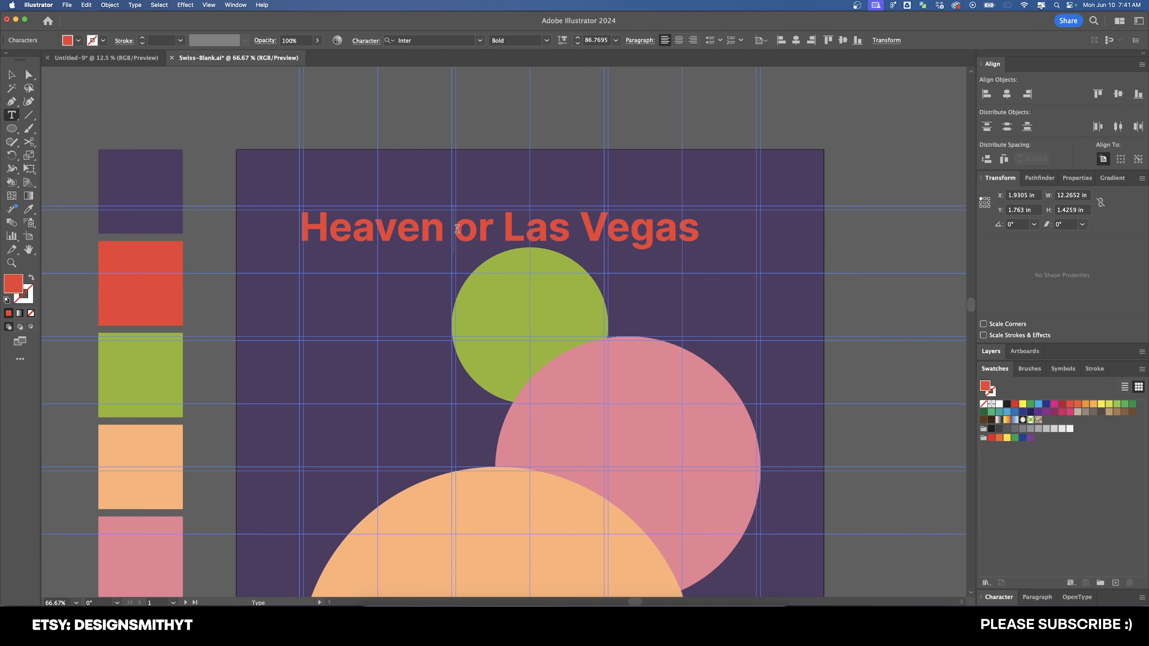
key(Return)
key(Right)
key(Right)
key(BackSpace)
key(Return)
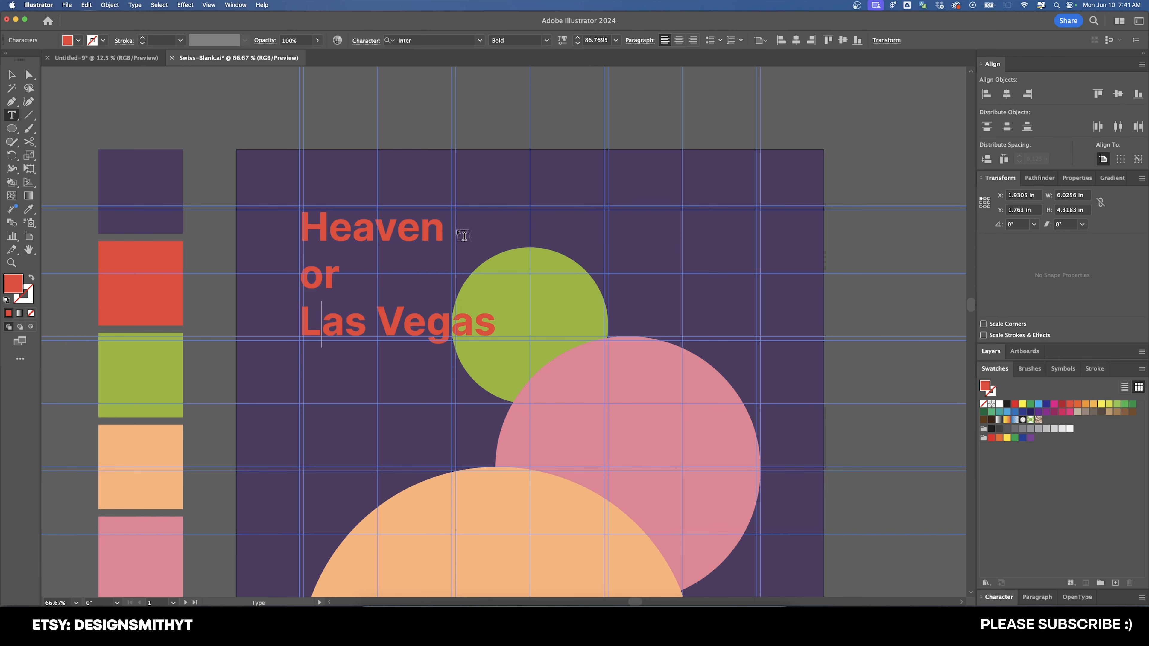
key(Right)
key(Right)
key(Right)
key(Right)
key(Left)
key(BackSpace)
key(Return)
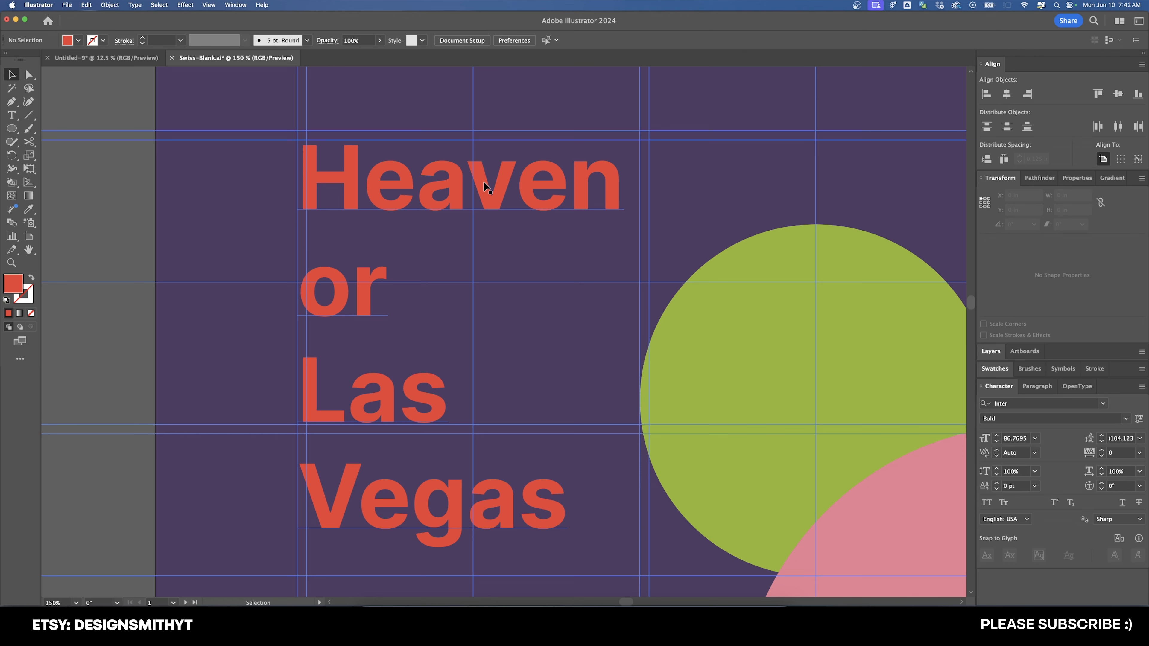
Set the title's kerning to Optical.
click(485, 187)
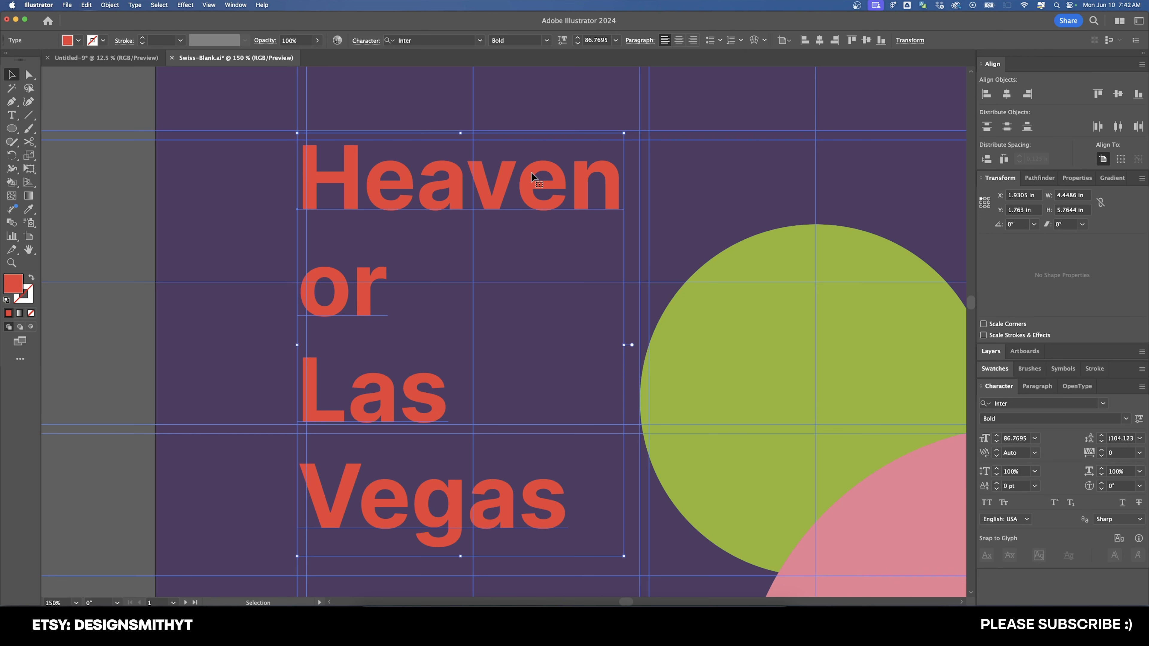
click(1034, 453)
click(1056, 247)
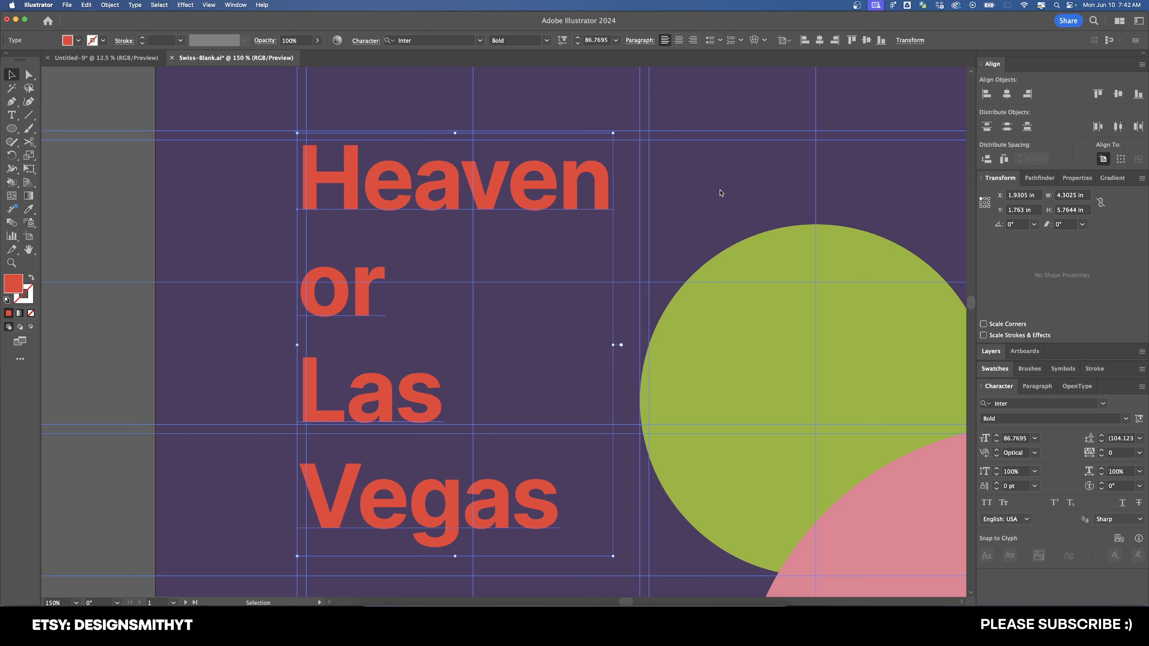
Tighten the kerning between the letters of "Heaven" to -50.
double_click(361, 191)
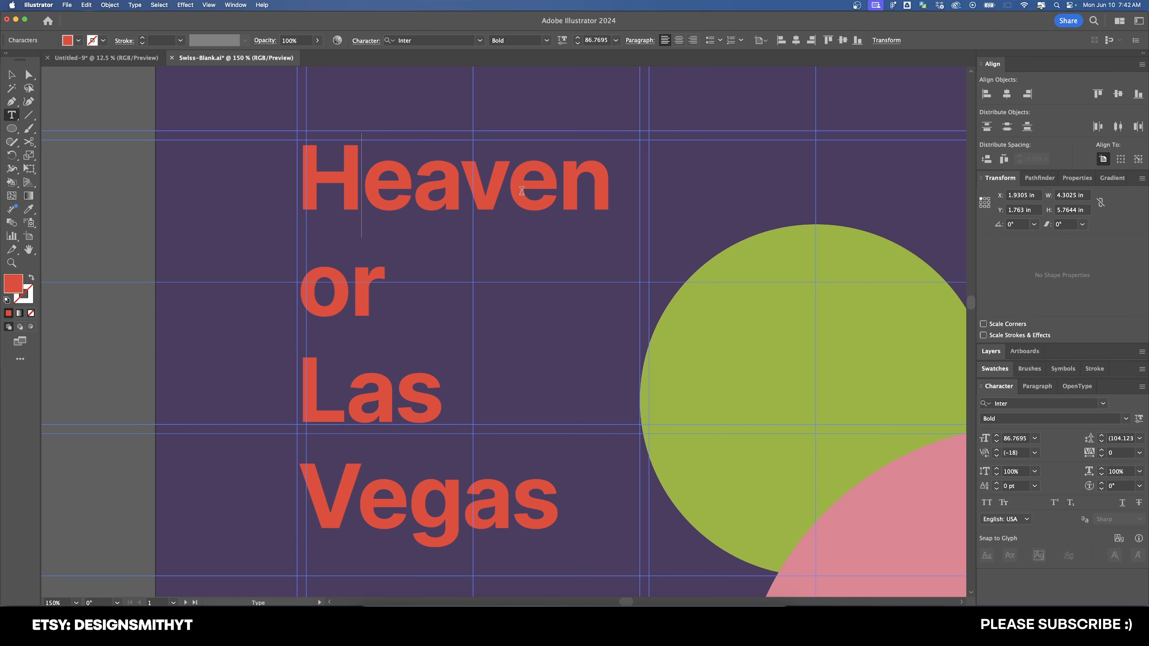
click(1016, 453)
text(-60)
key(Return)
key(Right)
click(1013, 452)
text(-70)
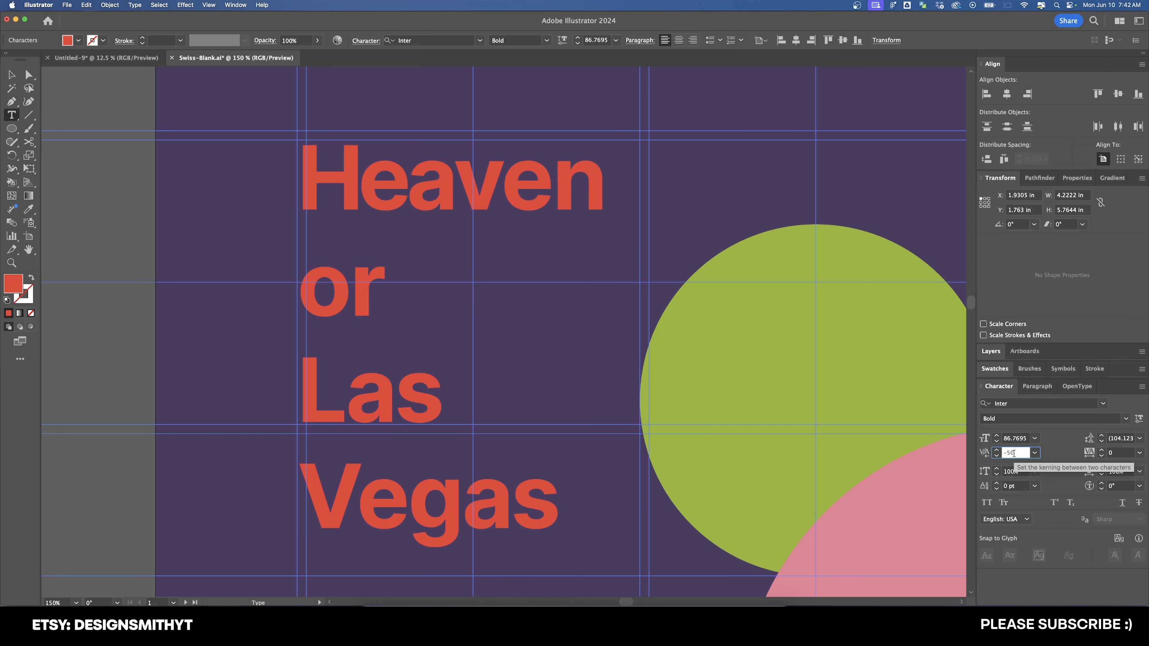
Finish kerning the remaining letters of "Heaven" and tighten the letters of "or" to -50.
key(Right)
key(Right)
key(Right)
key(Right)
key(Right)
key(Right)
click(1014, 453)
text(-70-50)
key(Return)
key(Down)
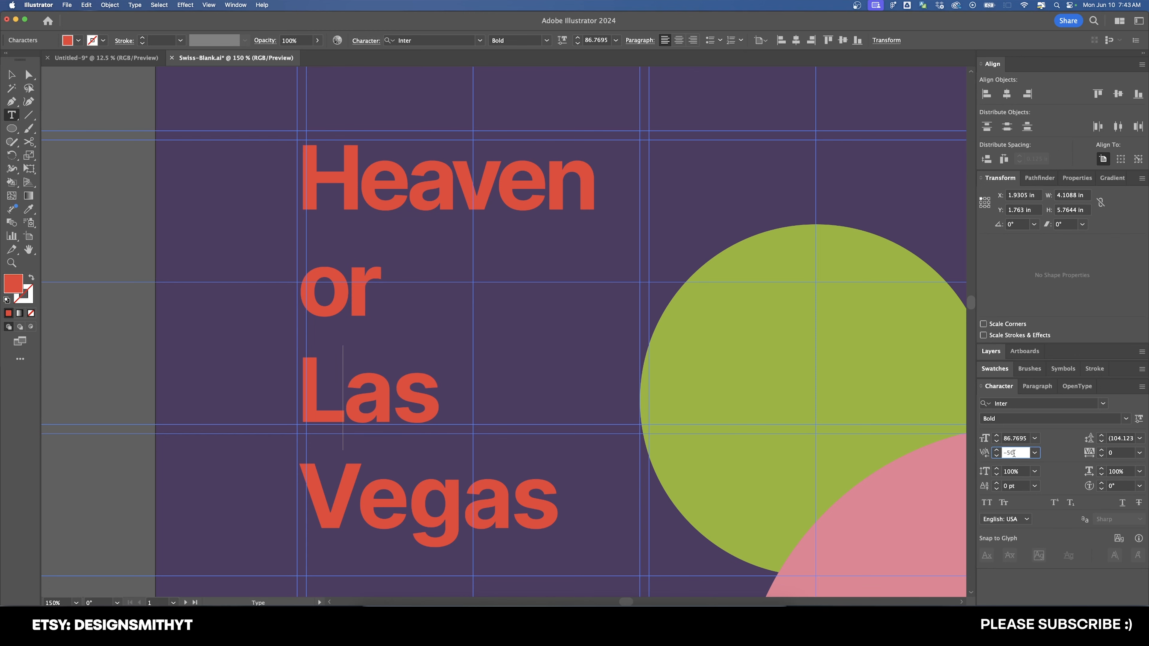
Tighten the kerning between the letter pairs of "Las" and "Vegas".
key(Down)
click(1013, 453)
text(-50)
click(1014, 453)
text(-50)
key(Return)
key(Right)
click(1014, 453)
text(-50)
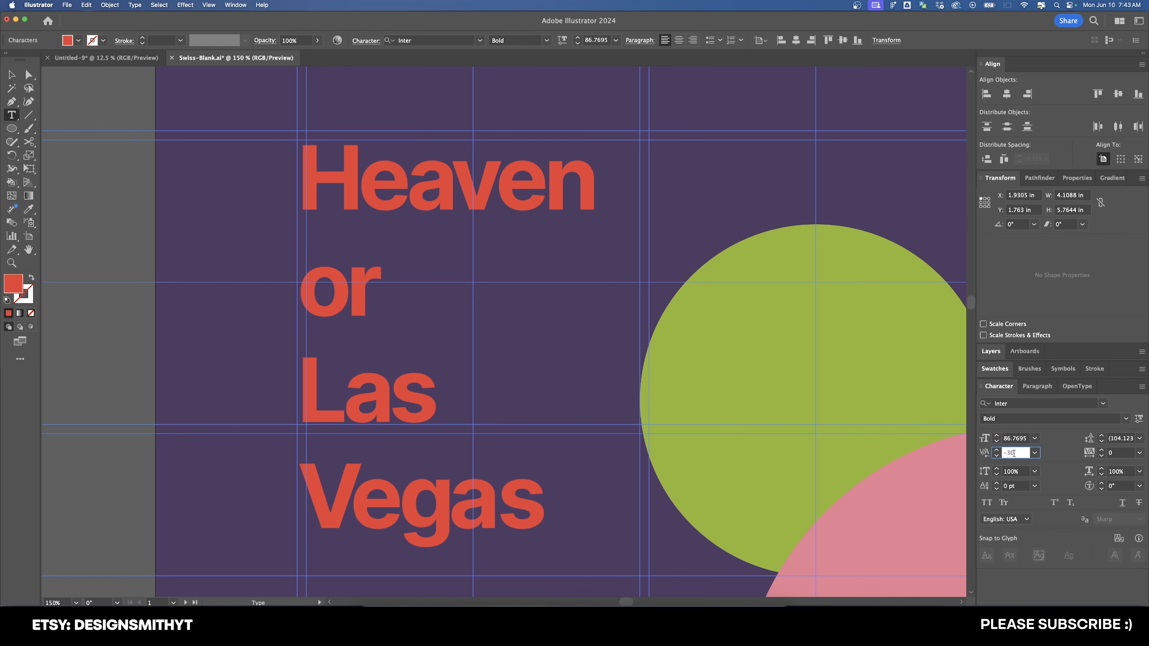
key(Return)
key(Escape)
scroll(657, 187, right, 1)
click(653, 181)
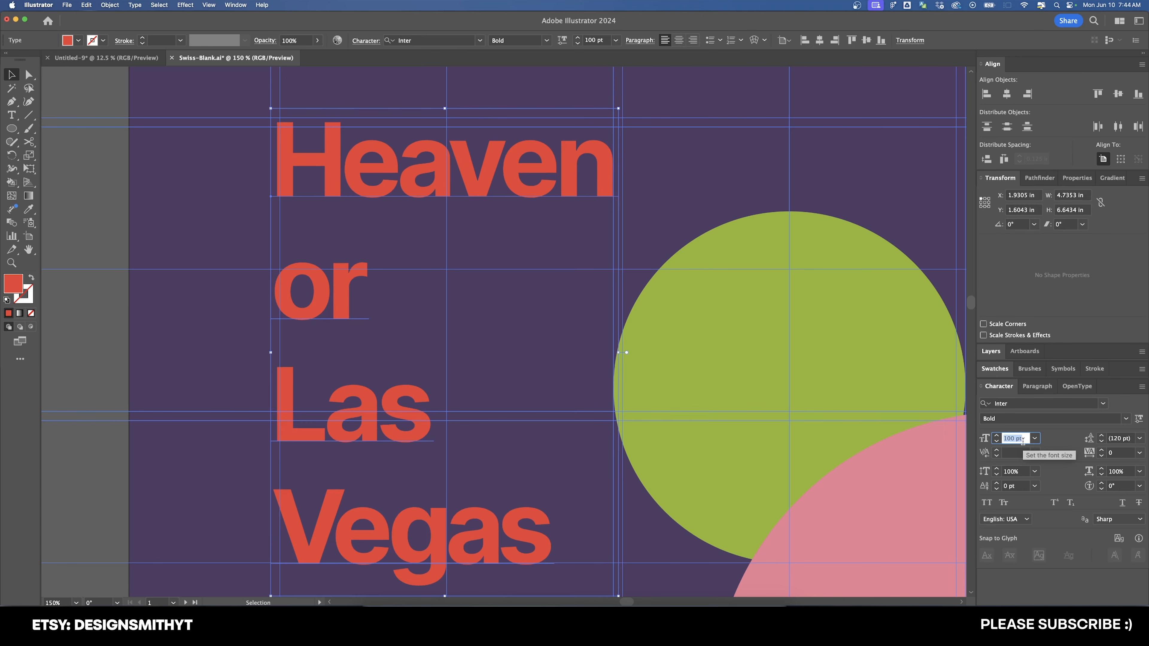
Set the title's font size to 120 pt and tighten its leading to 99 pt.
key(shift+Up)
key(shift+Up)
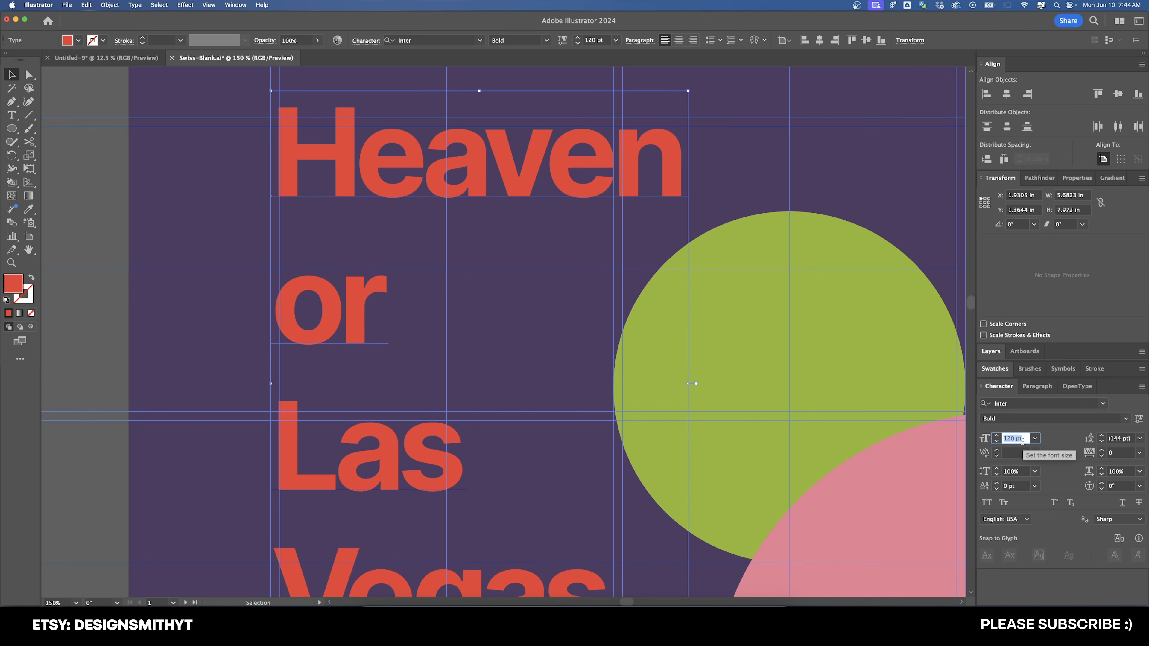
click(1119, 438)
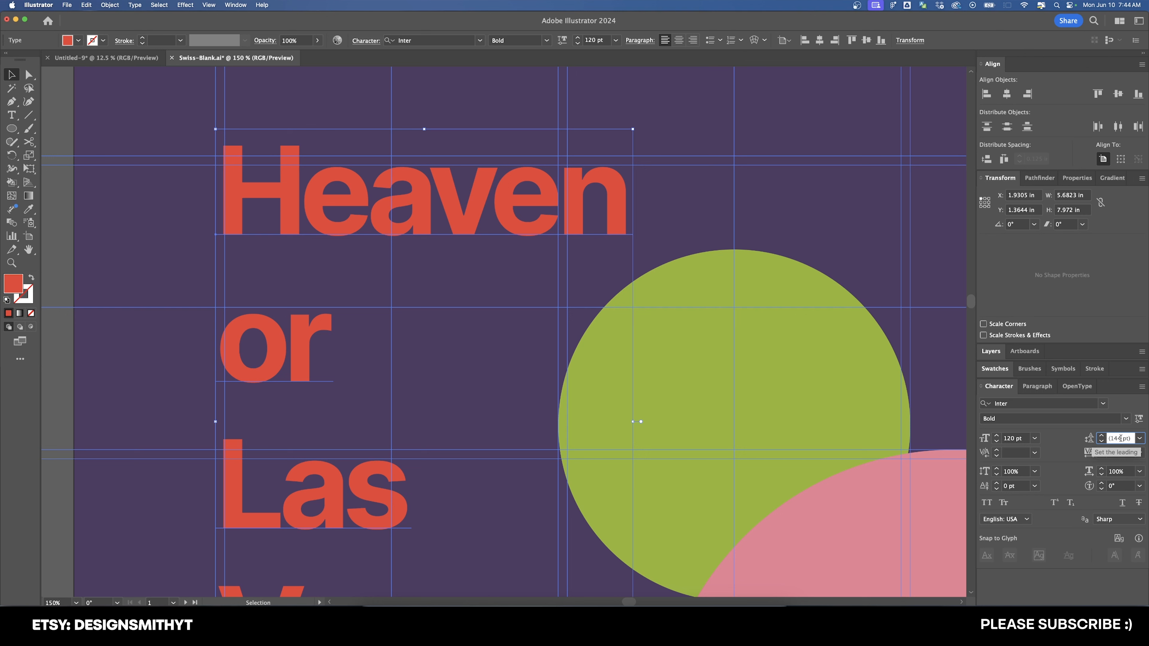
text(100)
key(Return)
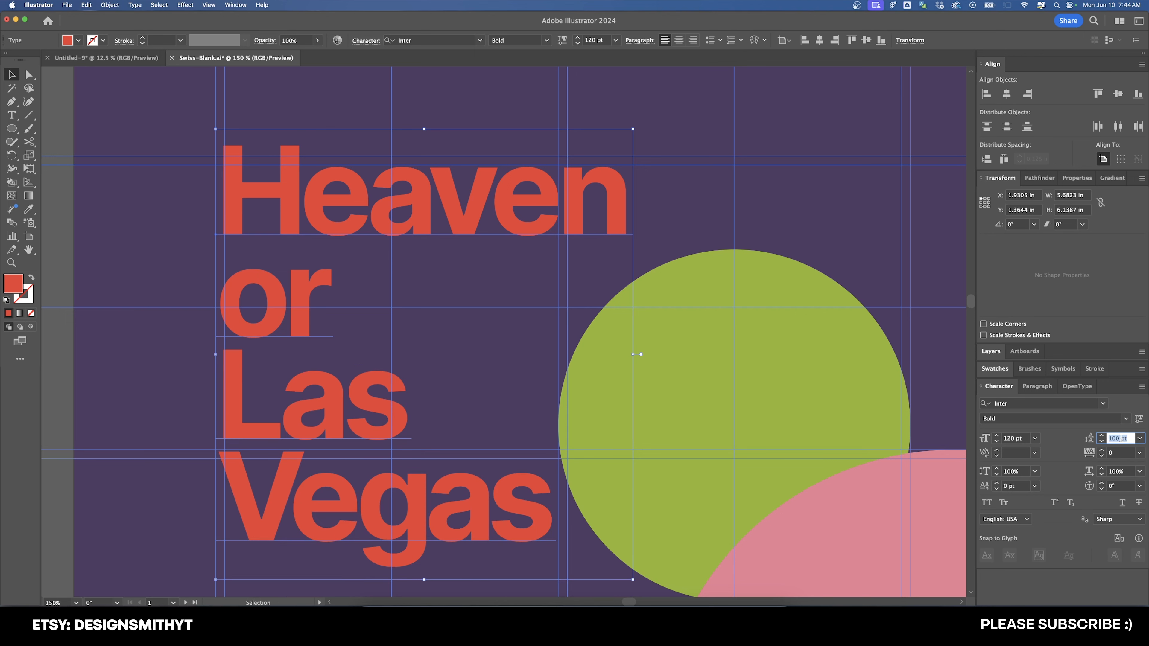
key(Down)
key(Down)
key(Down)
key(Up)
key(Up)
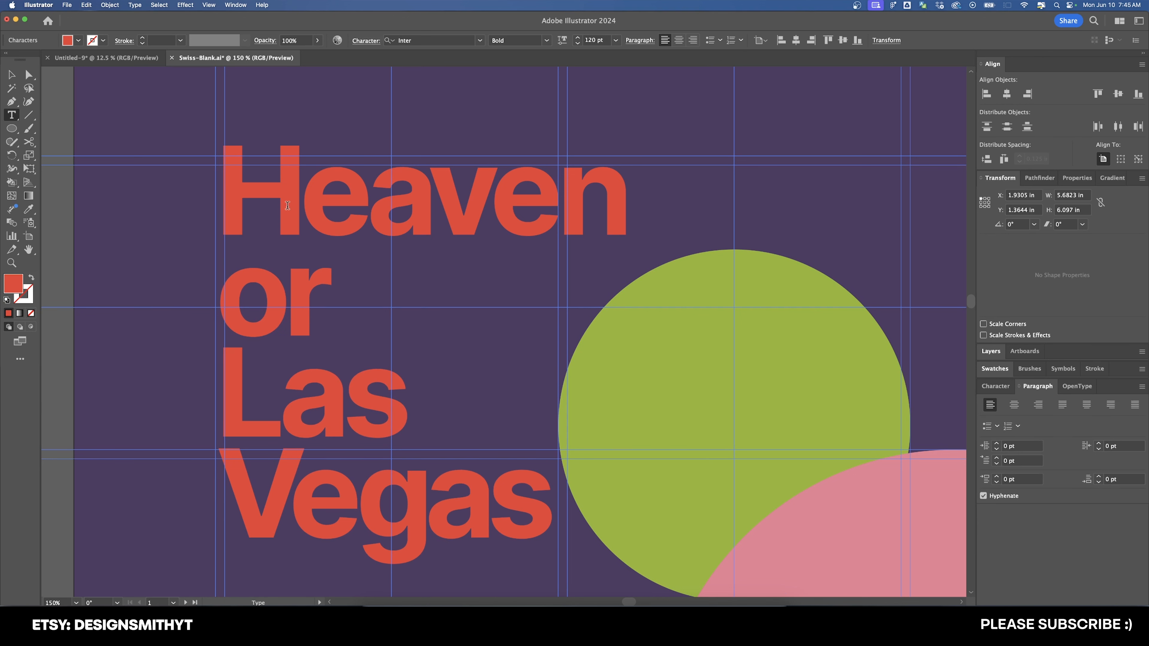
Examine how the first letters of the four title lines align with the left margin guide.
drag(282, 189, 237, 187)
drag(276, 391, 223, 391)
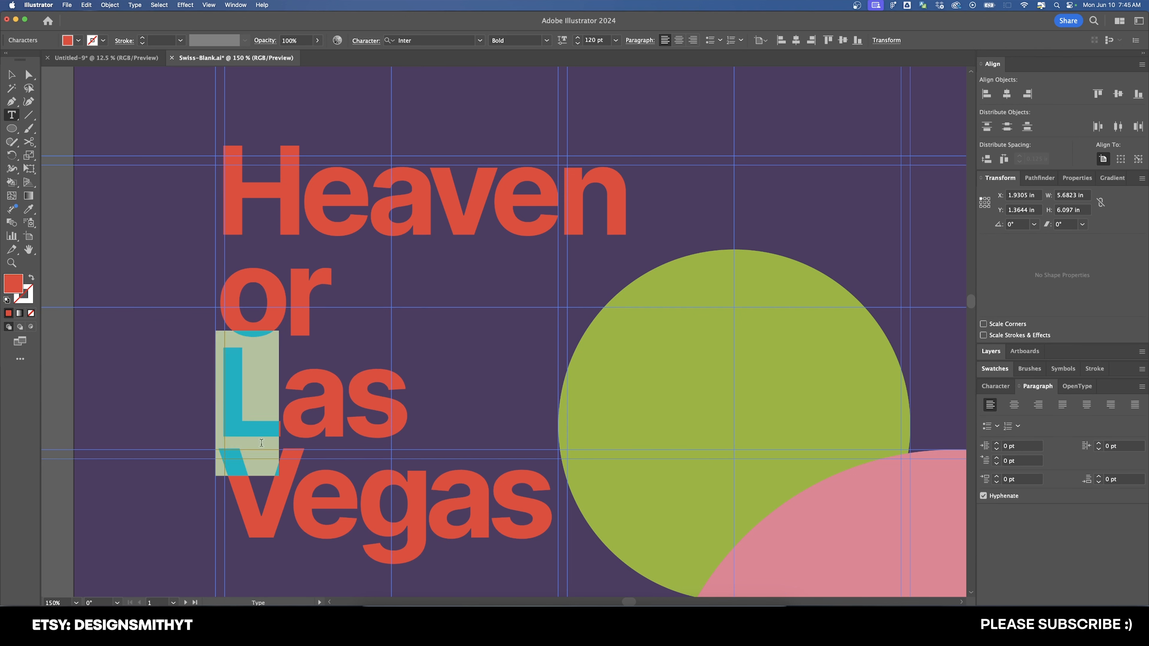
drag(290, 474, 223, 474)
drag(270, 297, 224, 291)
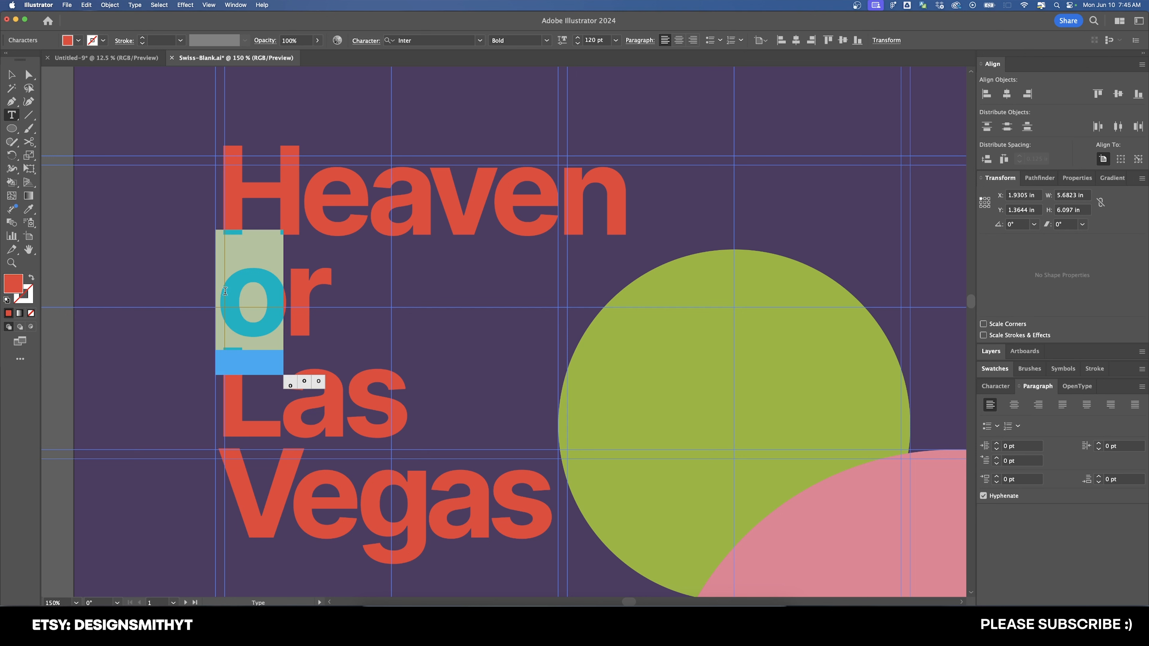
click(416, 200)
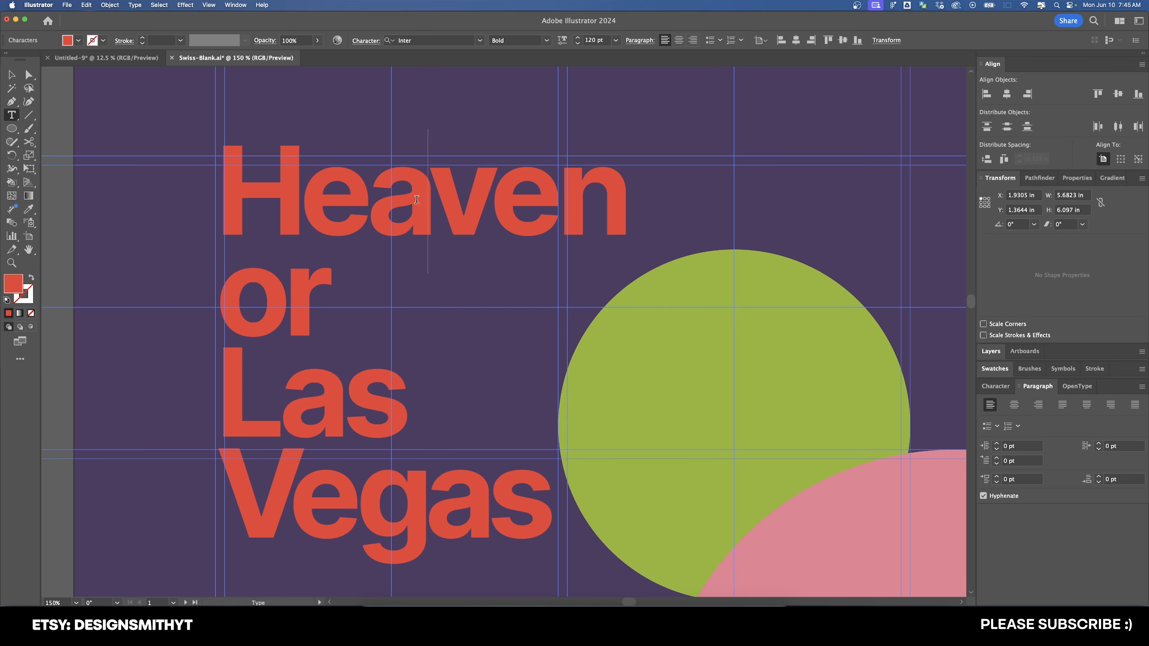
Set the space after the "Heaven" paragraph to -15 pt to bring "or" closer beneath it.
click(481, 206)
key(Right)
key(Right)
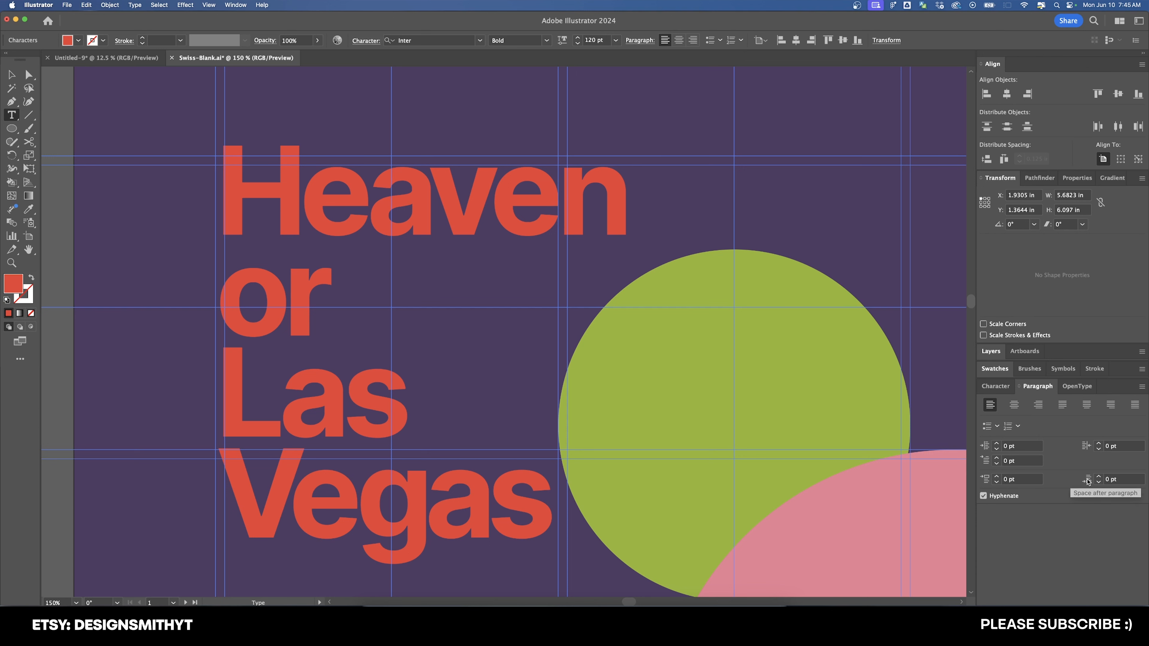
click(1122, 479)
text(-10)
key(Return)
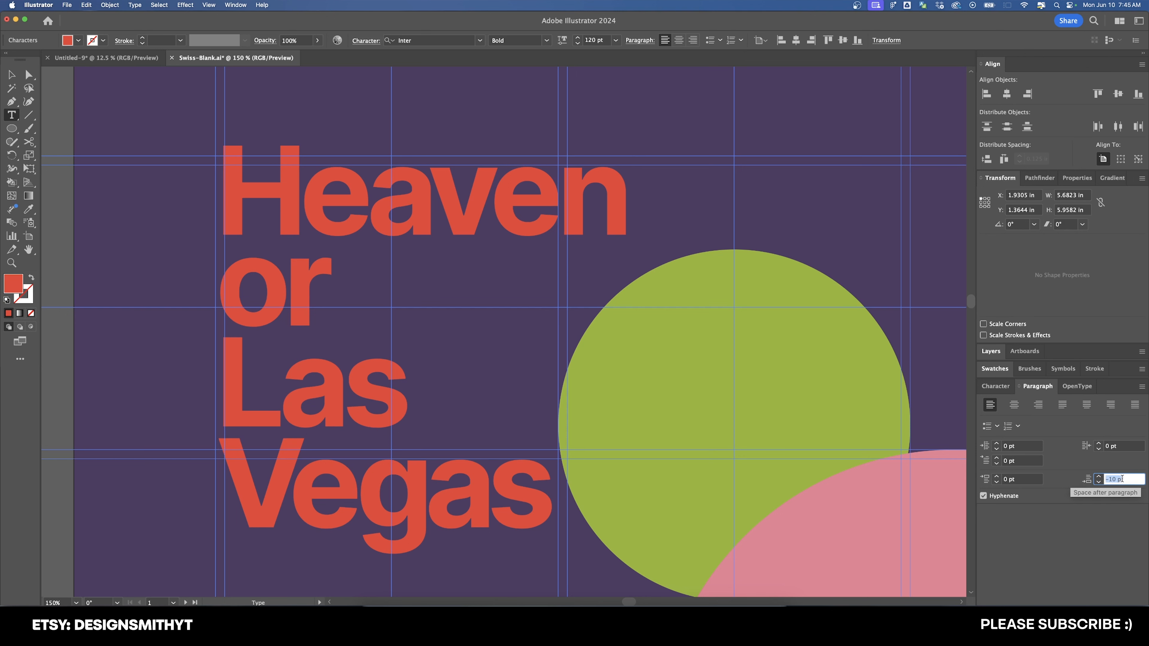
key(Down)
key(Down)
key(Down)
key(Down)
key(Down)
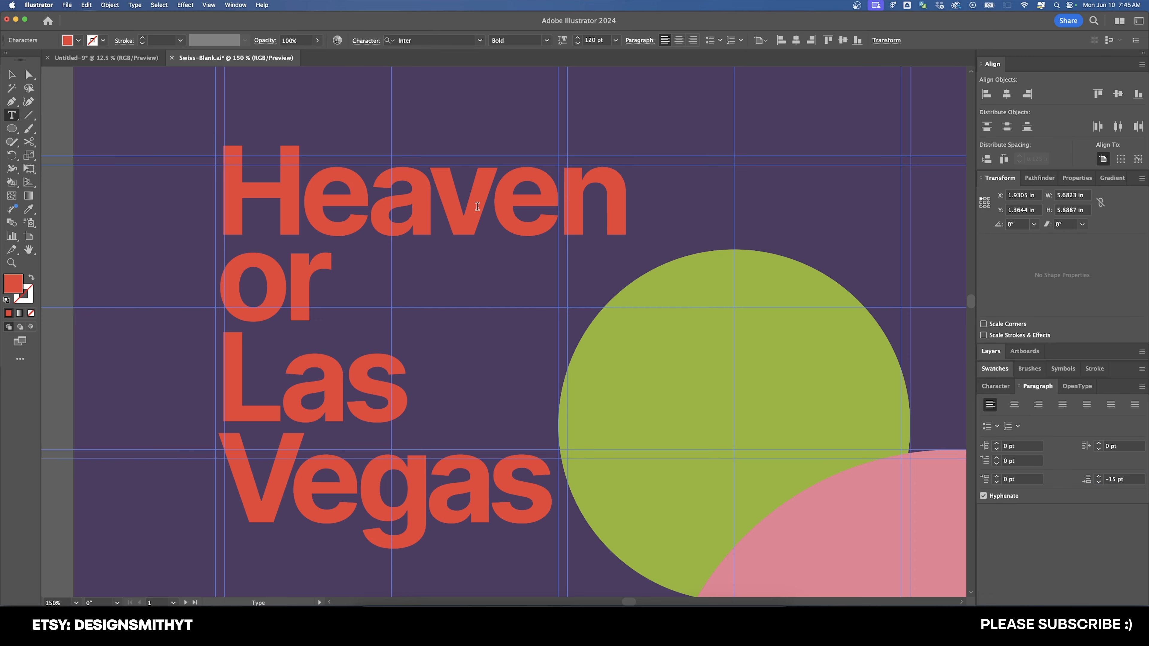
Move the title block down so the upper-left corner of the "H" meets the left margin guide and a horizontal grid guide.
scroll(476, 207, down, 1)
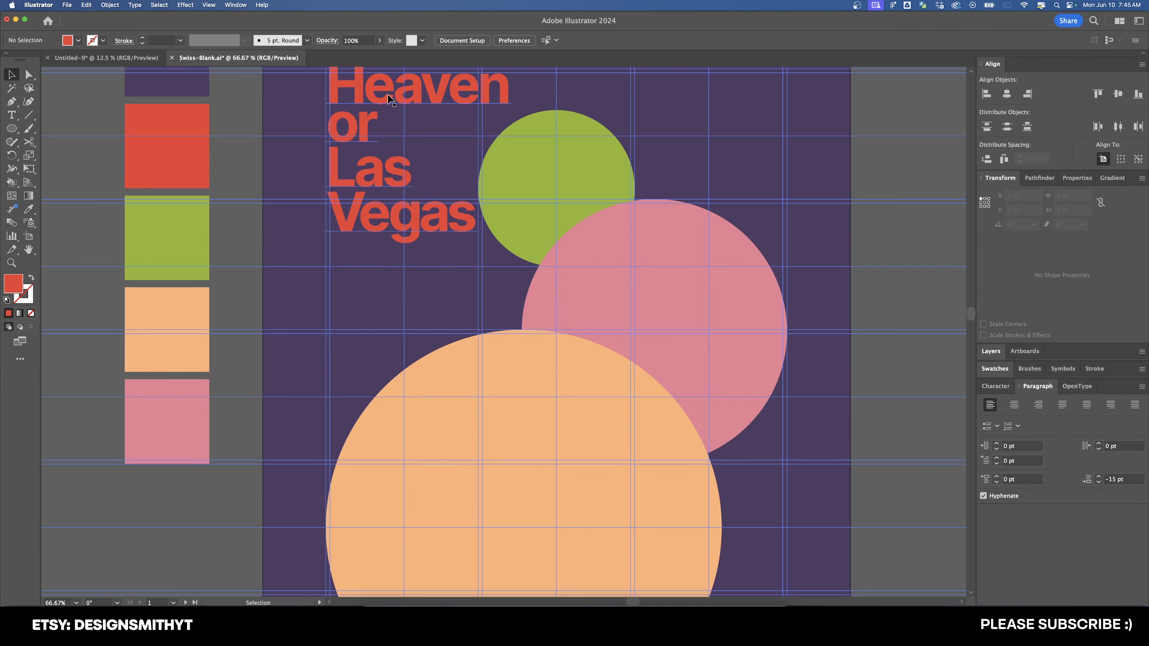
drag(389, 102, 389, 173)
scroll(315, 164, up, 4)
drag(375, 129, 377, 262)
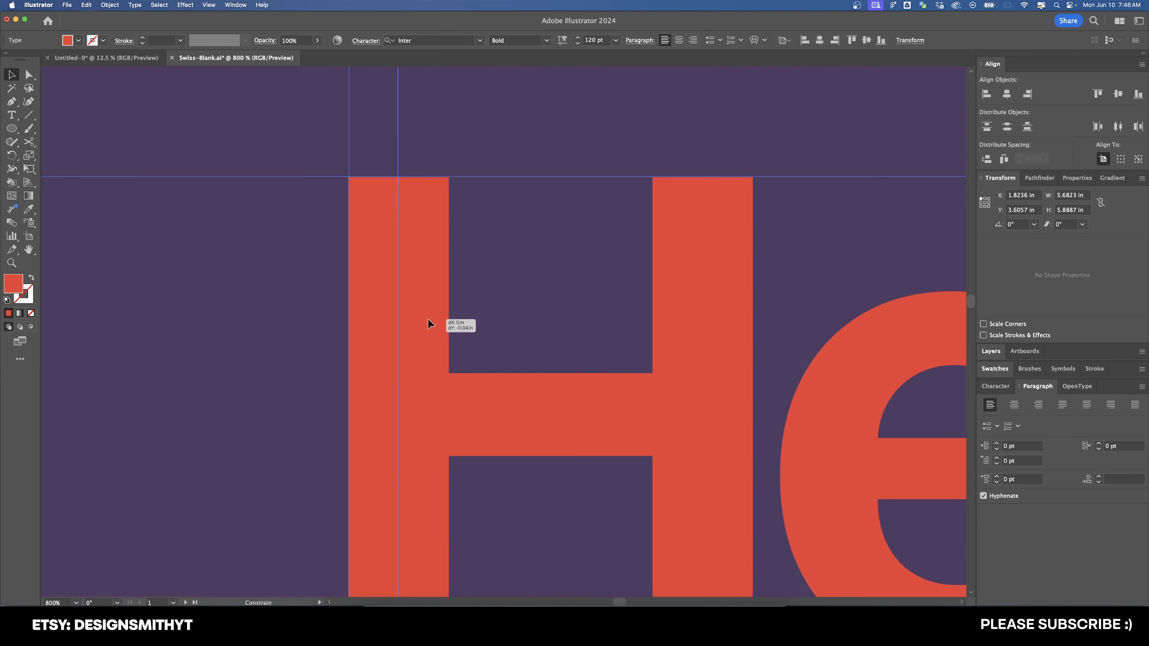
drag(427, 317, 427, 316)
scroll(342, 182, up, 10)
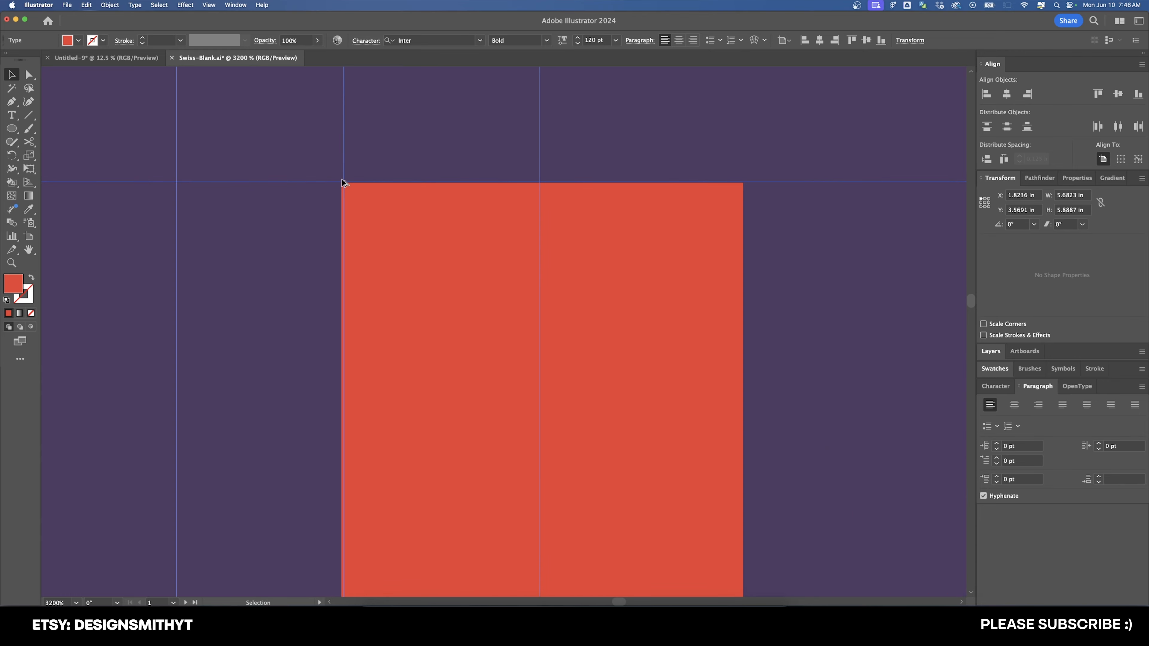
drag(395, 202, 451, 385)
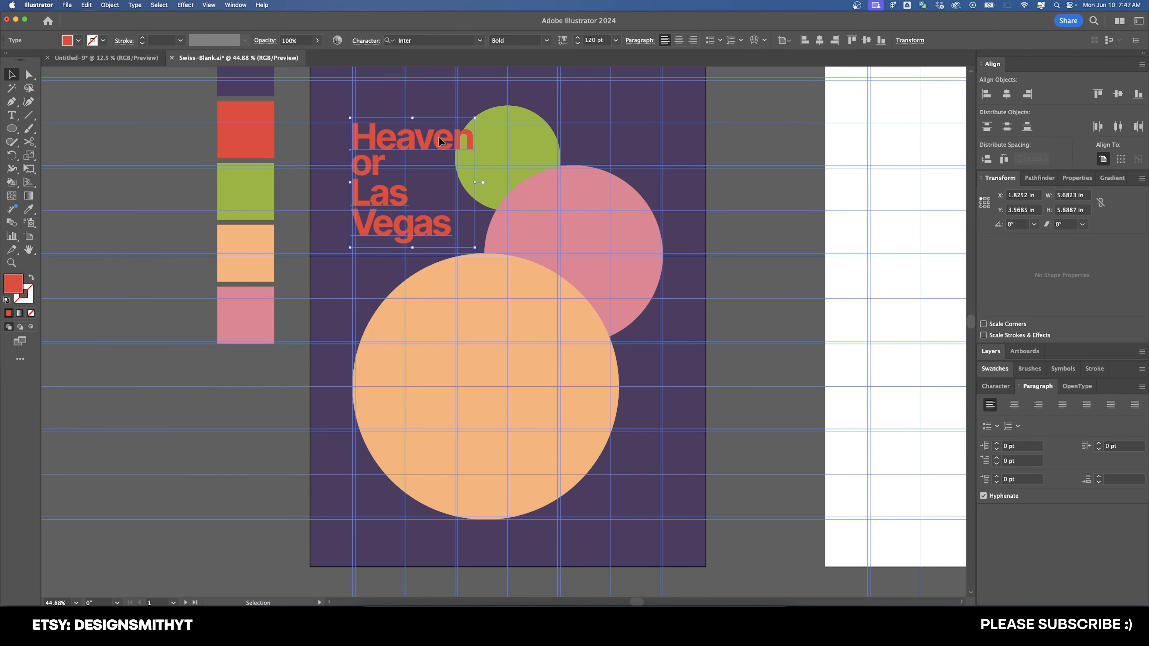
Duplicate the title straight down onto the orange circle and scale the copy's font size to 72 pt for the "Cocteau Twins" line.
drag(426, 142, 426, 394)
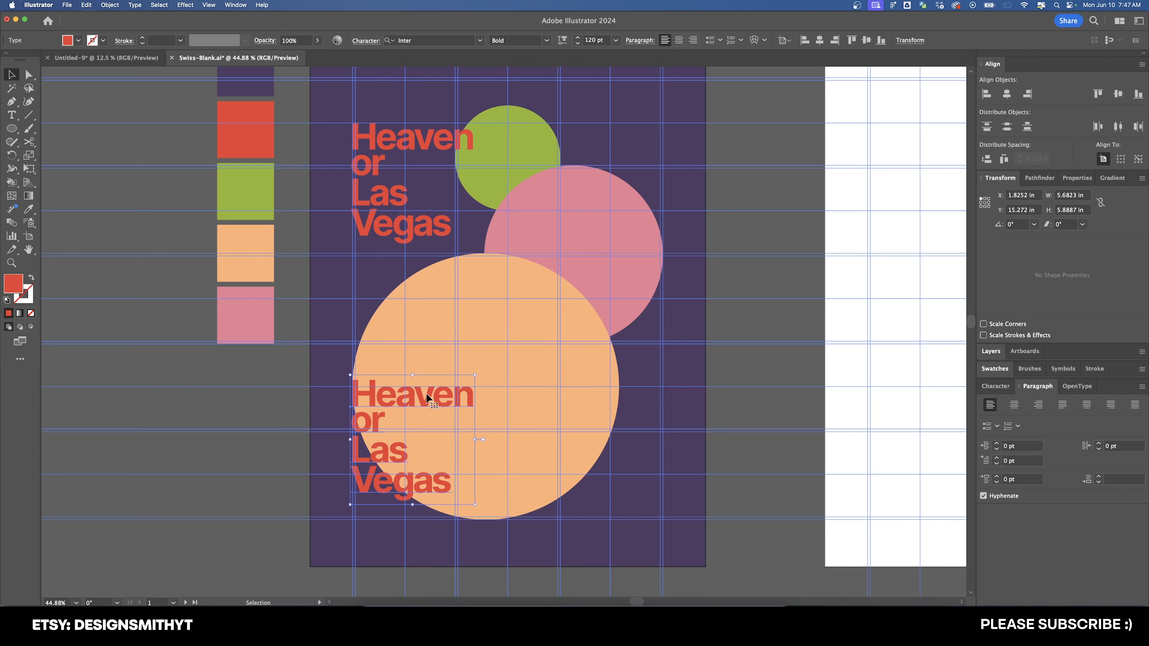
click(603, 40)
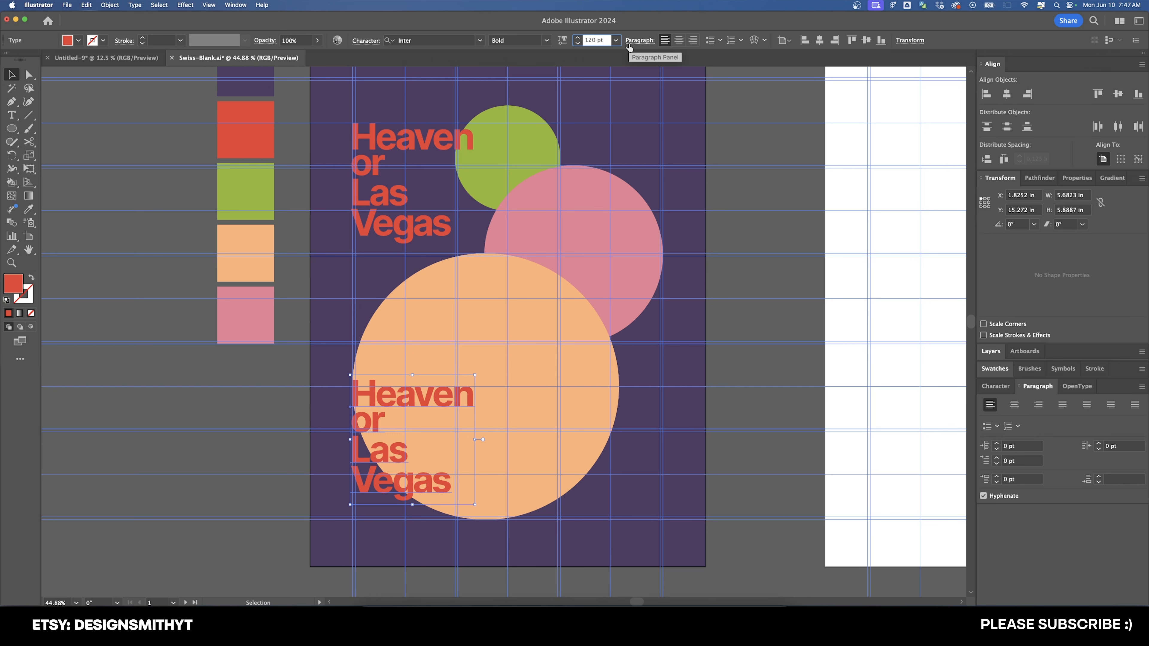
text(*.6)
key(Return)
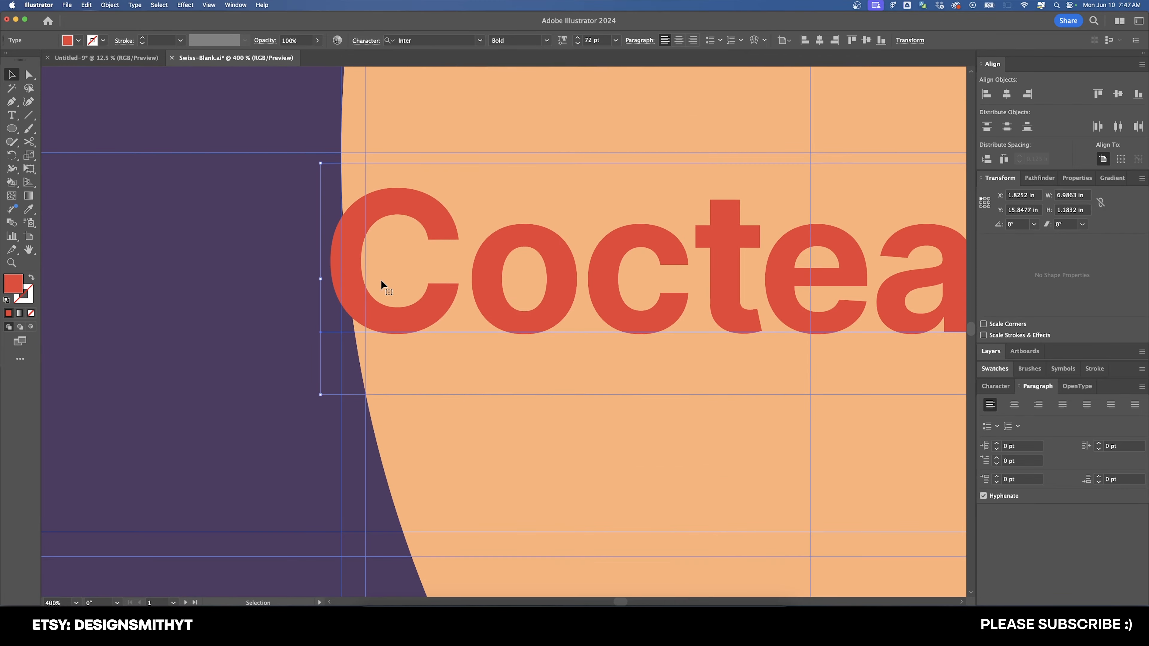
Align "Cocteau Twins" to the left margin with its baseline on the horizontal guide near the orange circle's base, and kern its letters.
drag(380, 279, 412, 447)
scroll(415, 419, down, 2)
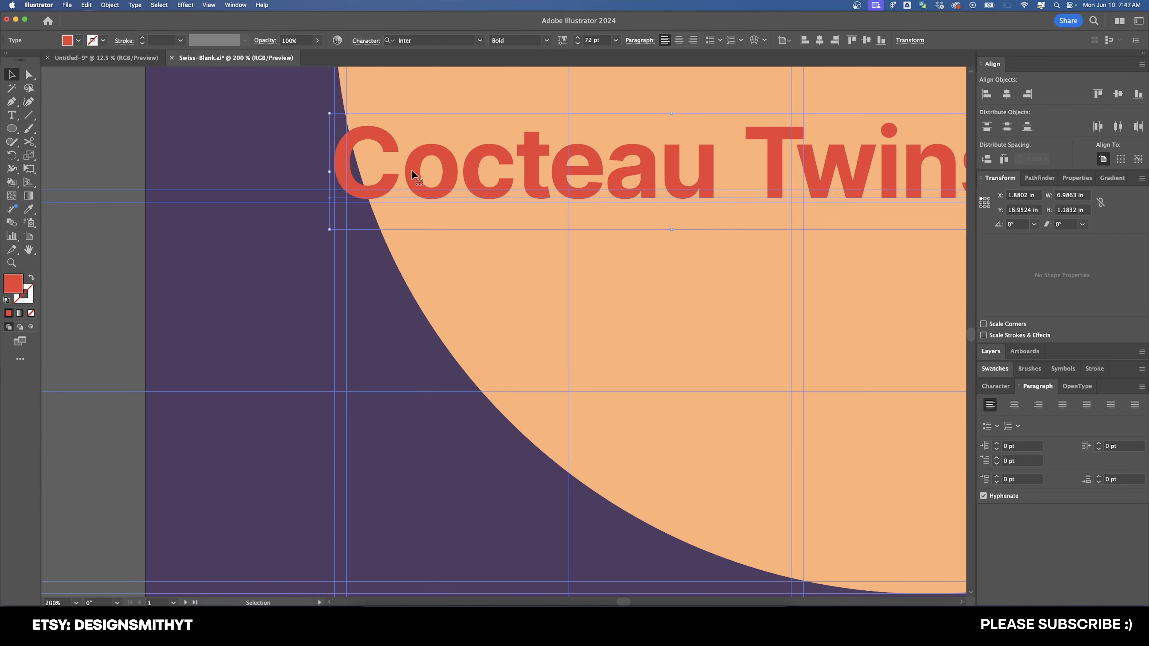
drag(412, 169, 282, 324)
scroll(447, 390, up, 6)
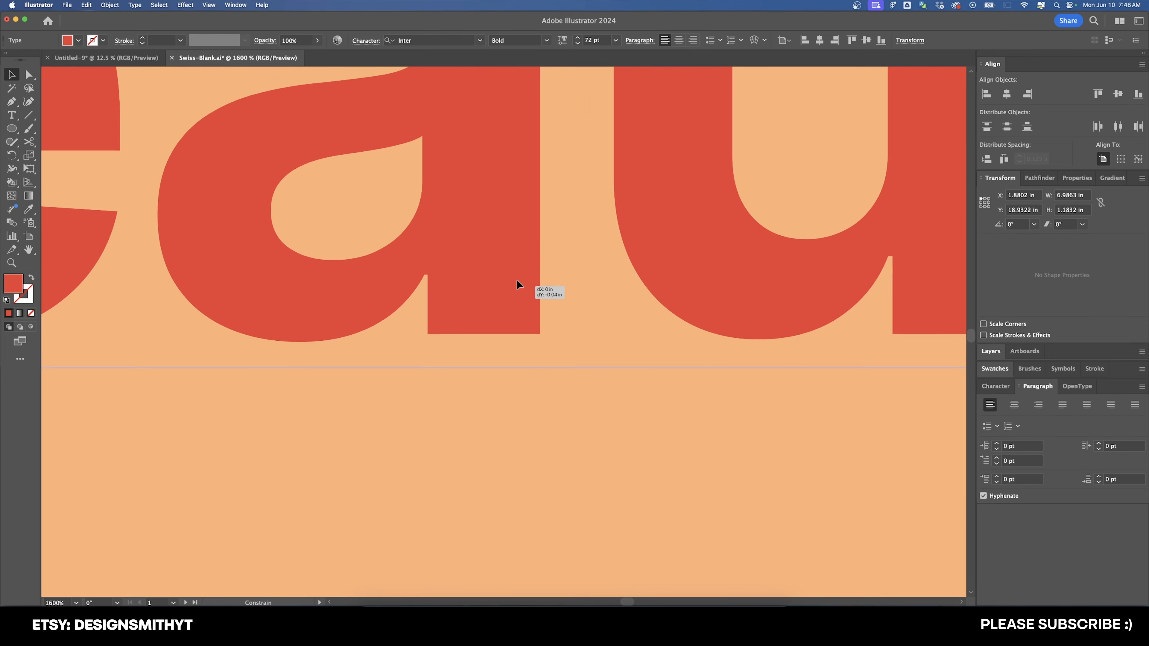
drag(516, 279, 517, 318)
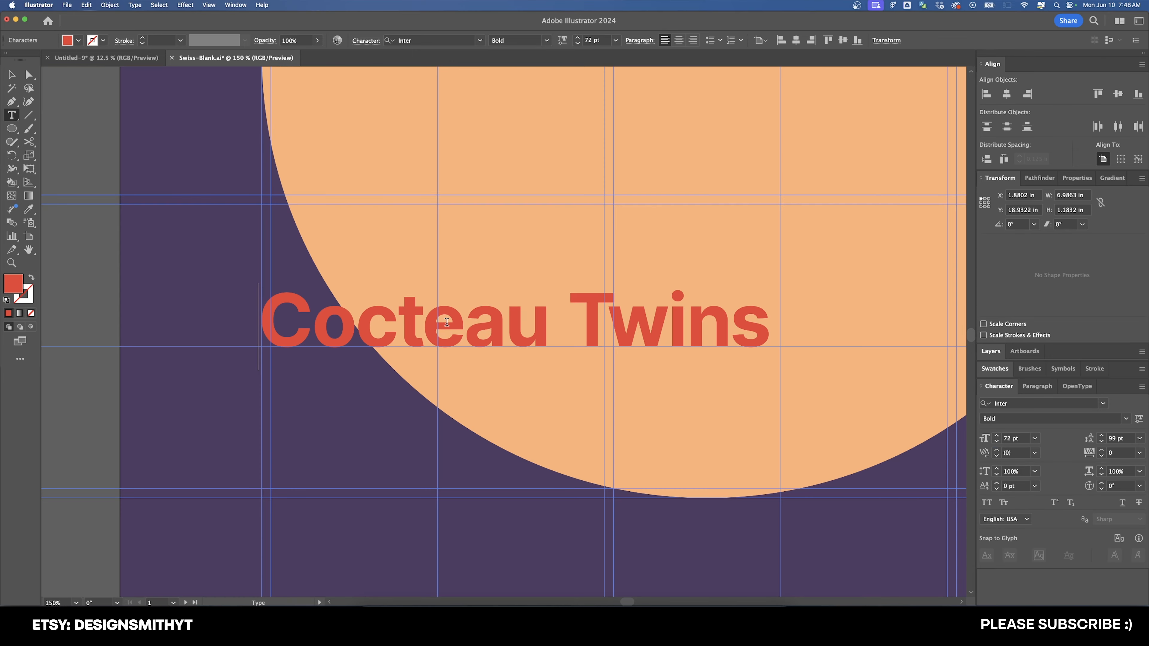
key(Right)
click(1015, 453)
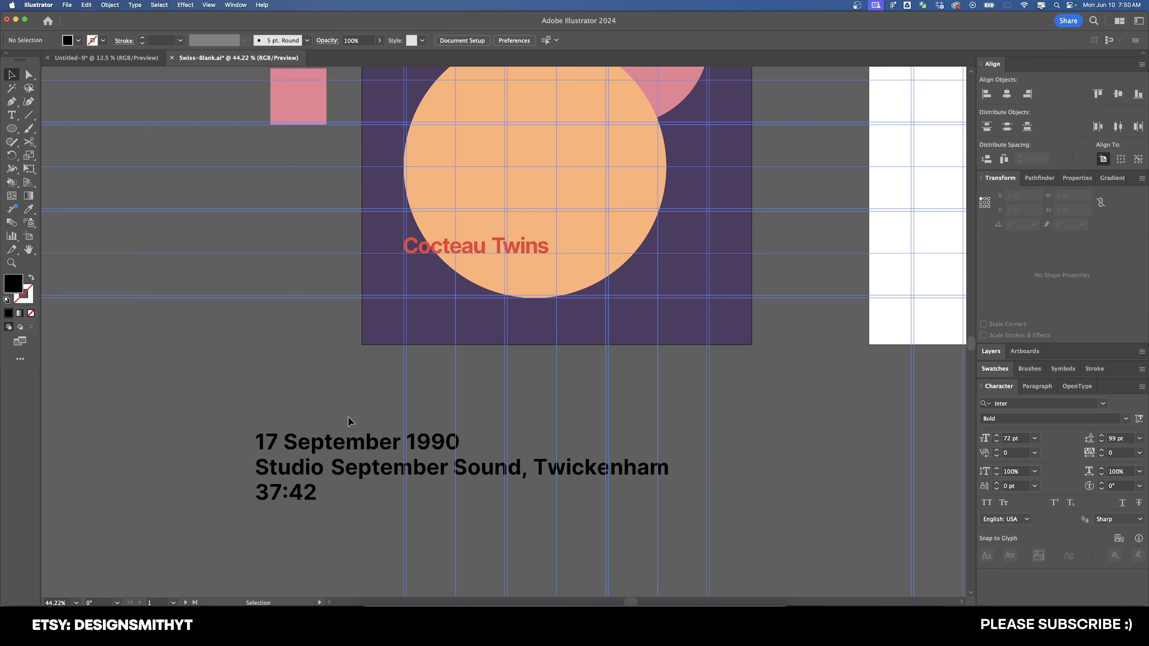
Reduce the album details text below the poster to a font size of 22 pt.
click(350, 441)
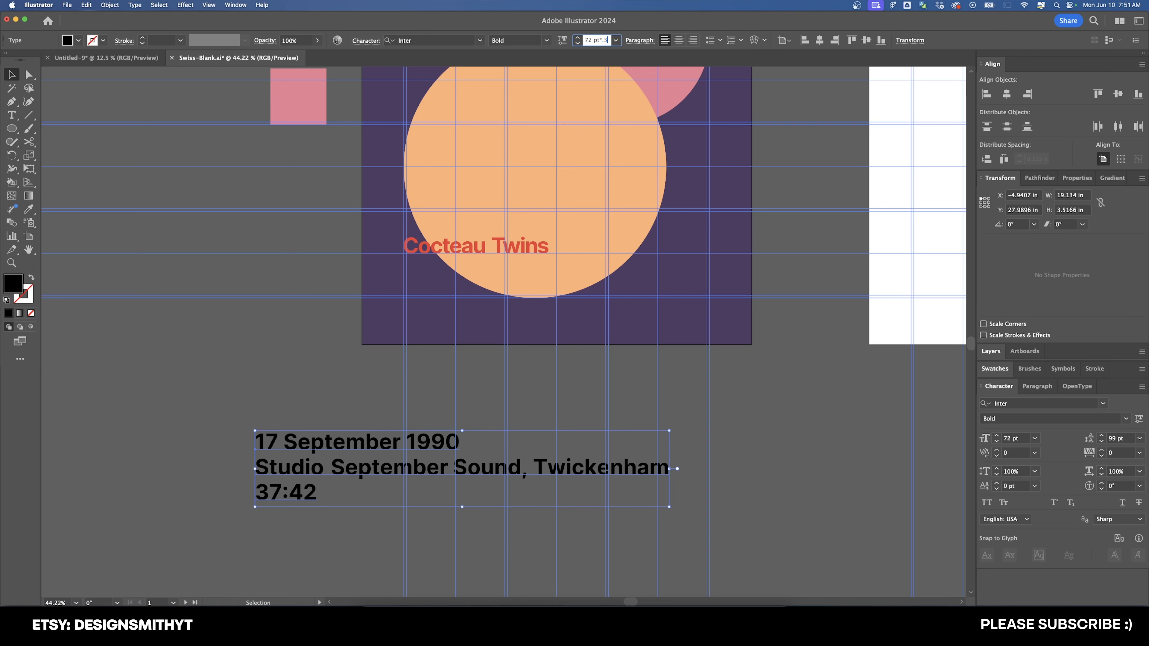
key(Return)
click(607, 40)
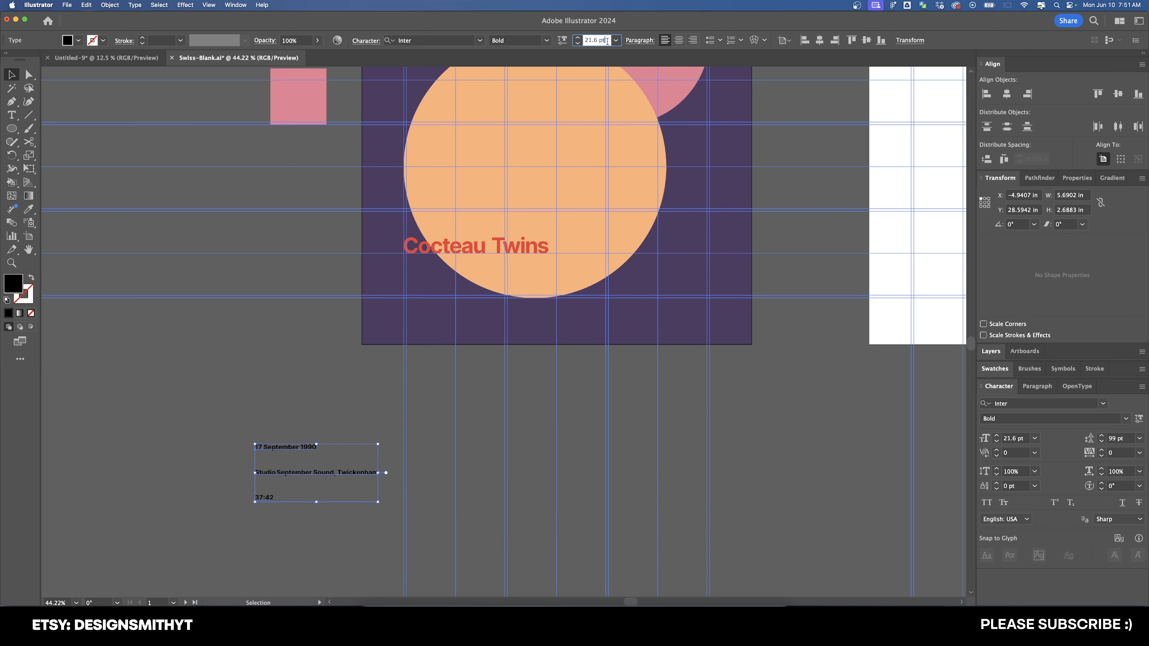
key(Up)
key(Return)
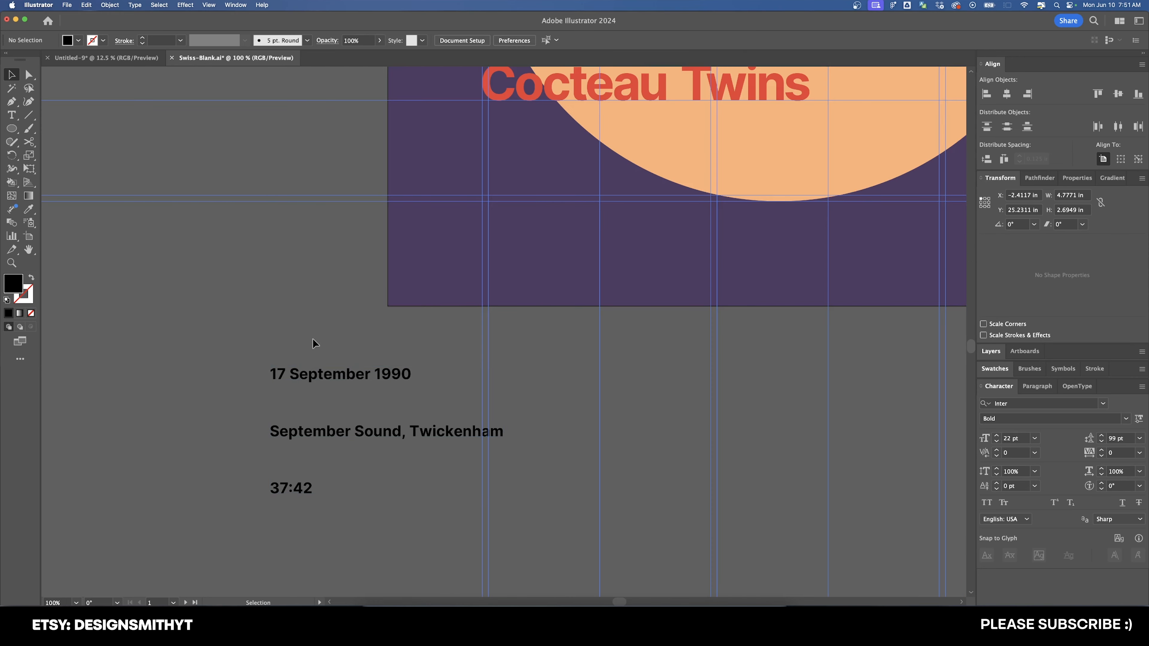
Separate the "17 September 1990" line from the album details into its own text object below the others.
scroll(313, 341, left, 2)
key(t)
drag(420, 379, 299, 379)
key(super+c)
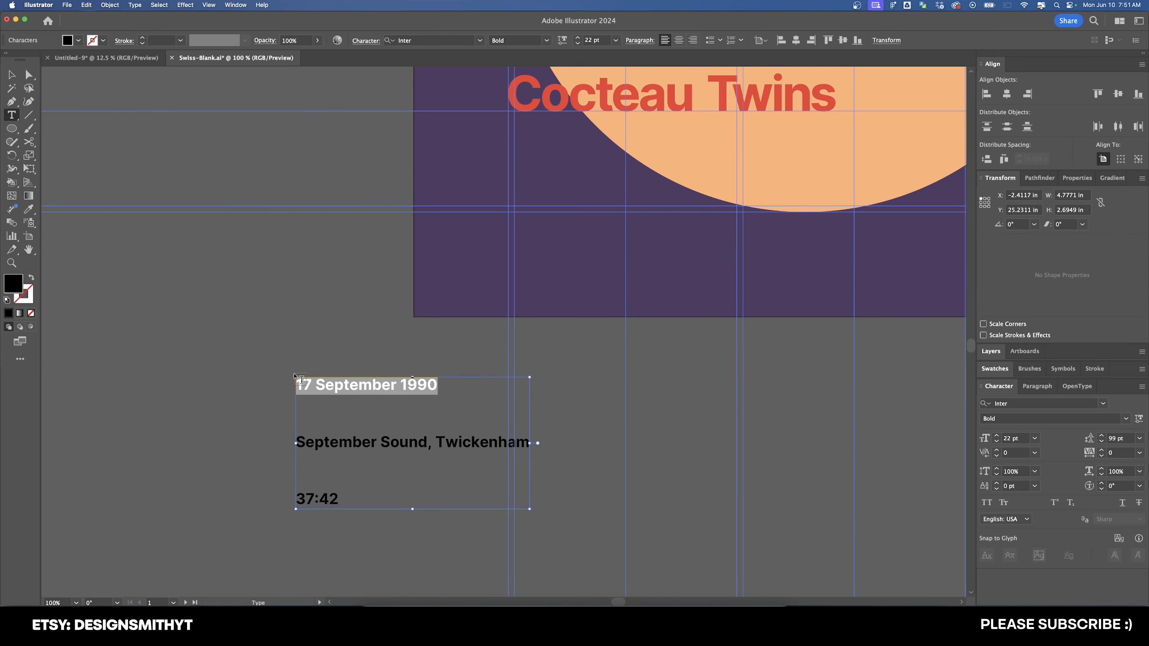
key(BackSpace)
scroll(300, 379, left, 3)
scroll(436, 341, down, 2)
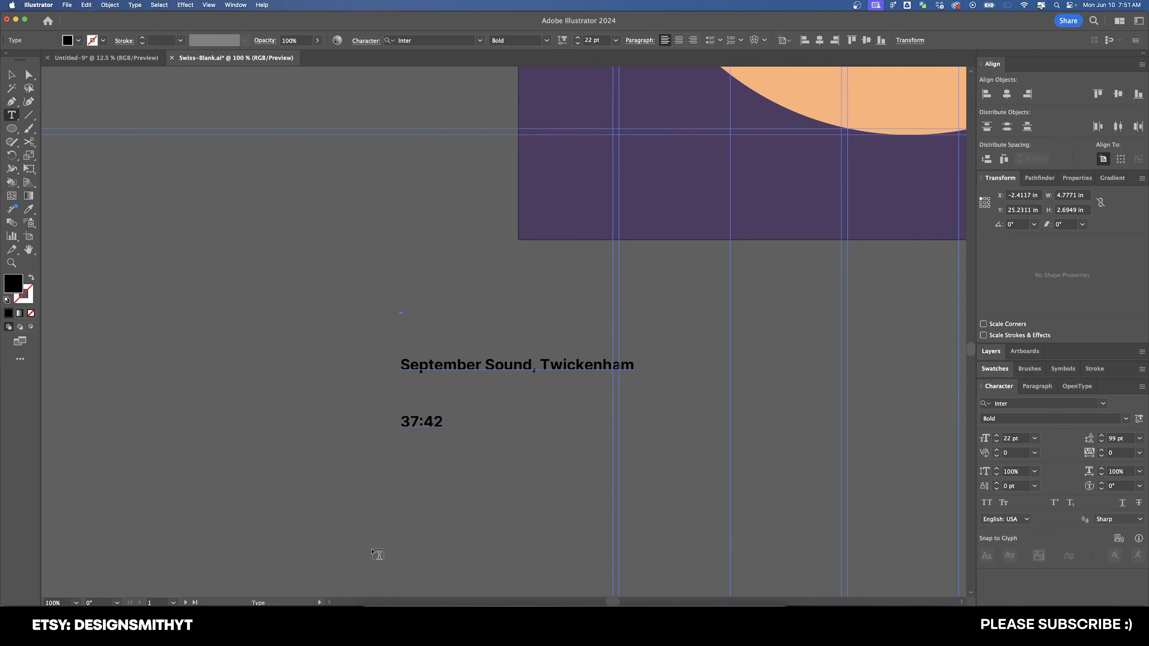
click(317, 554)
key(super+v)
Cut "September Sound, Twickenham" out of the details block to make it a separate text object.
scroll(364, 538, down, 2)
scroll(364, 538, right, 1)
key(t)
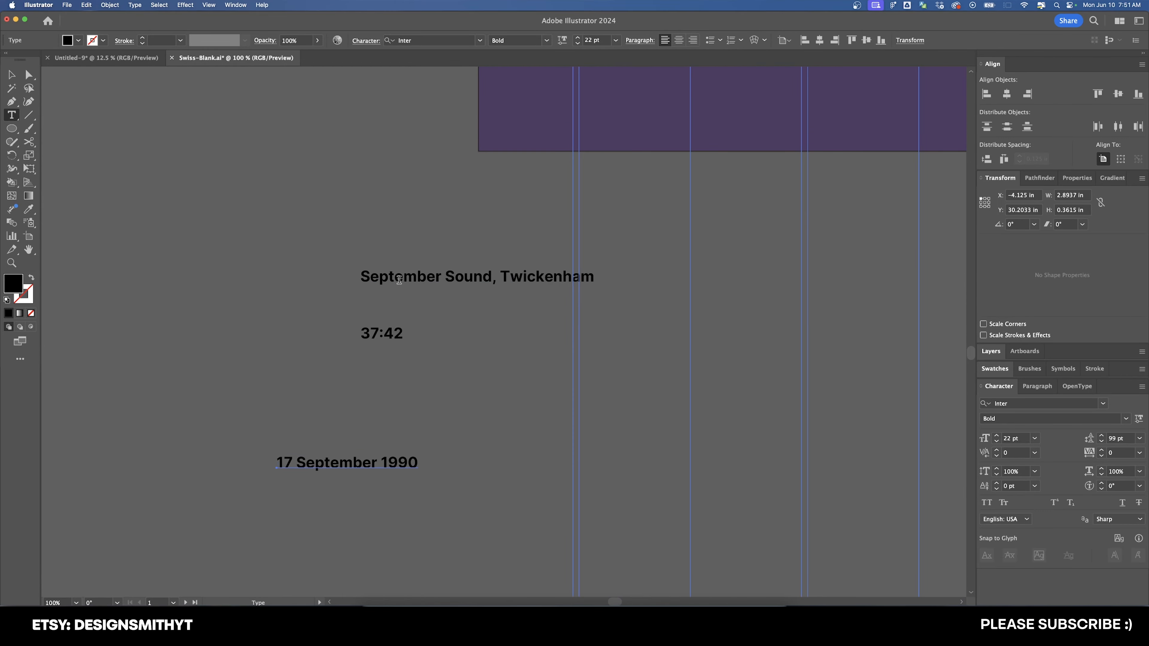
triple_click(567, 278)
key(super+x)
key(Escape)
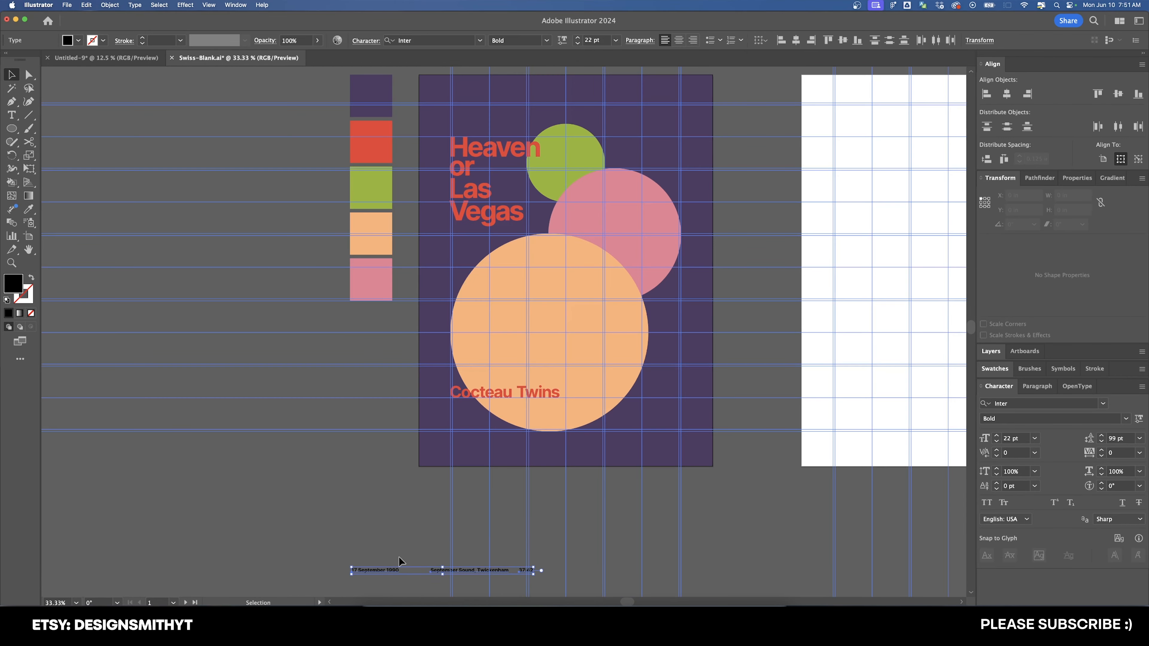
Move the date, studio and duration row, in palette green, to the poster's upper margin guide and check it with the guides hidden.
drag(379, 572, 477, 108)
scroll(491, 118, up, 3)
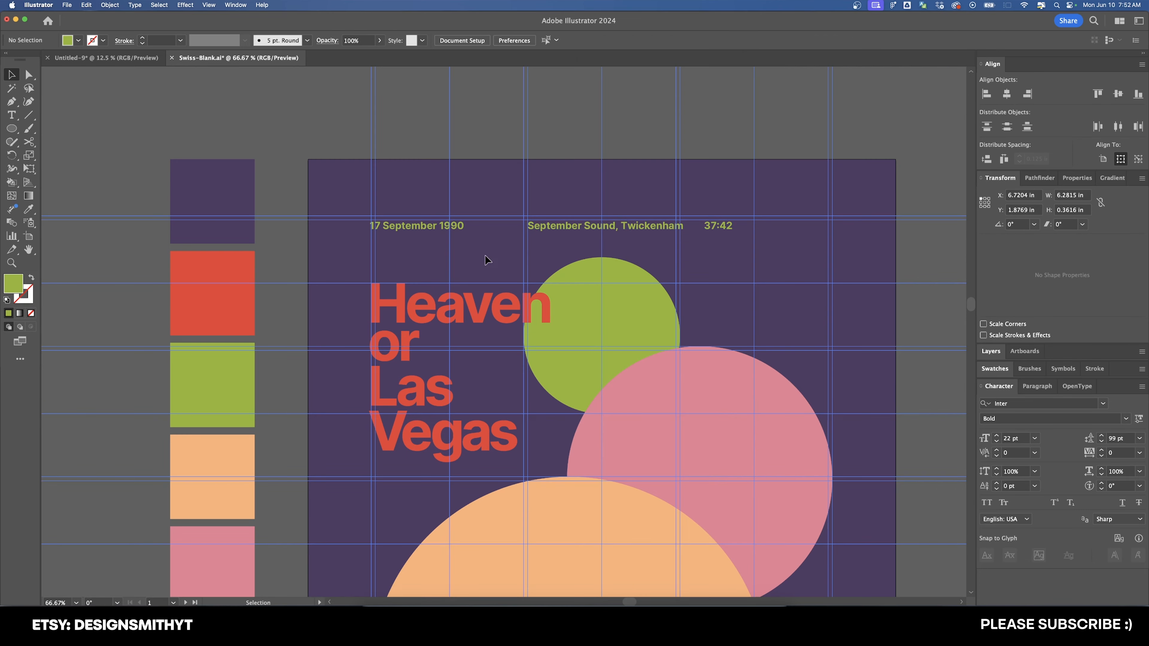
drag(503, 255, 492, 207)
key(super+semicolon)
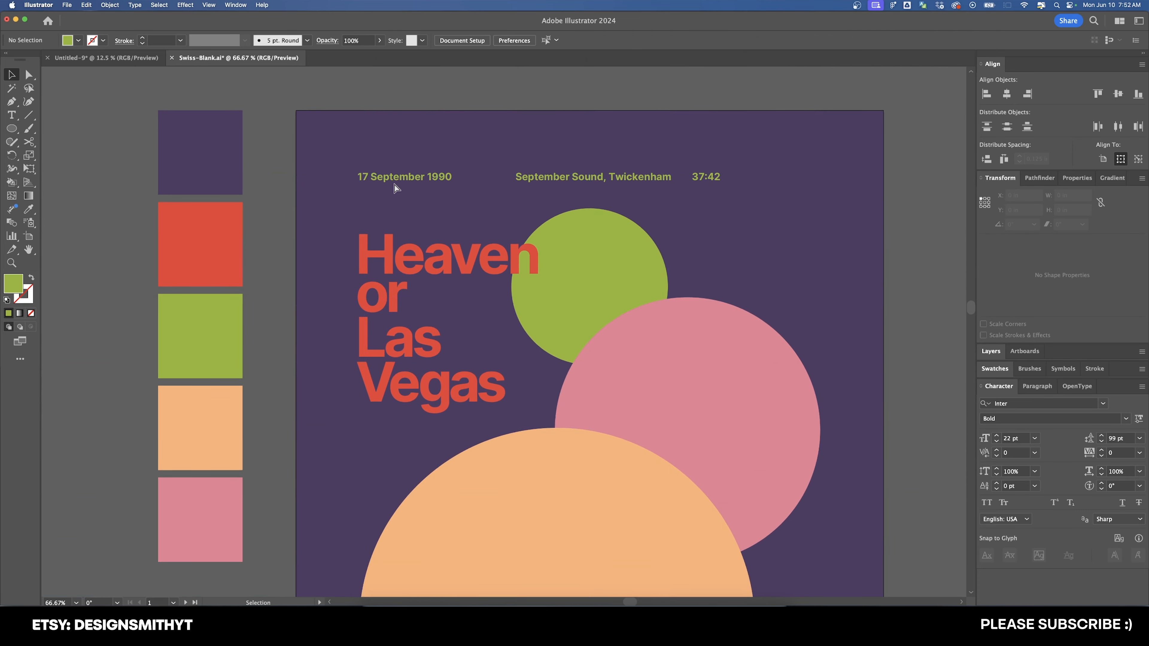
key(super+semicolon)
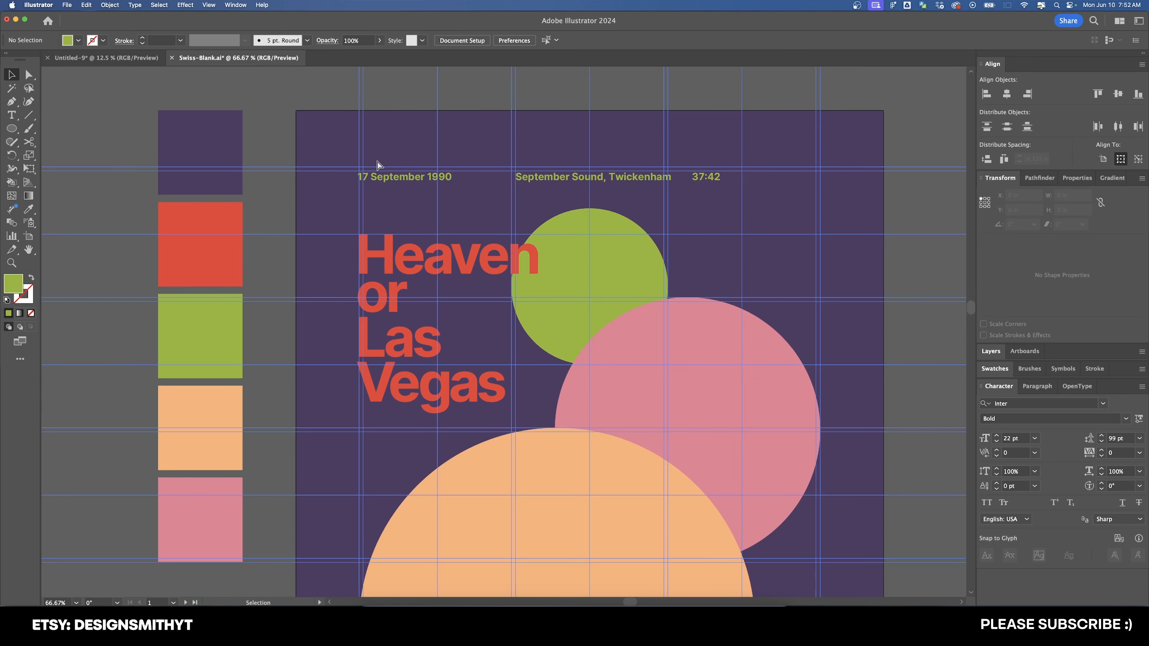
Set the kerning of "17" and the first letter pairs of "September" in the date to -50.
drag(393, 193, 422, 220)
scroll(395, 184, up, 4)
double_click(382, 274)
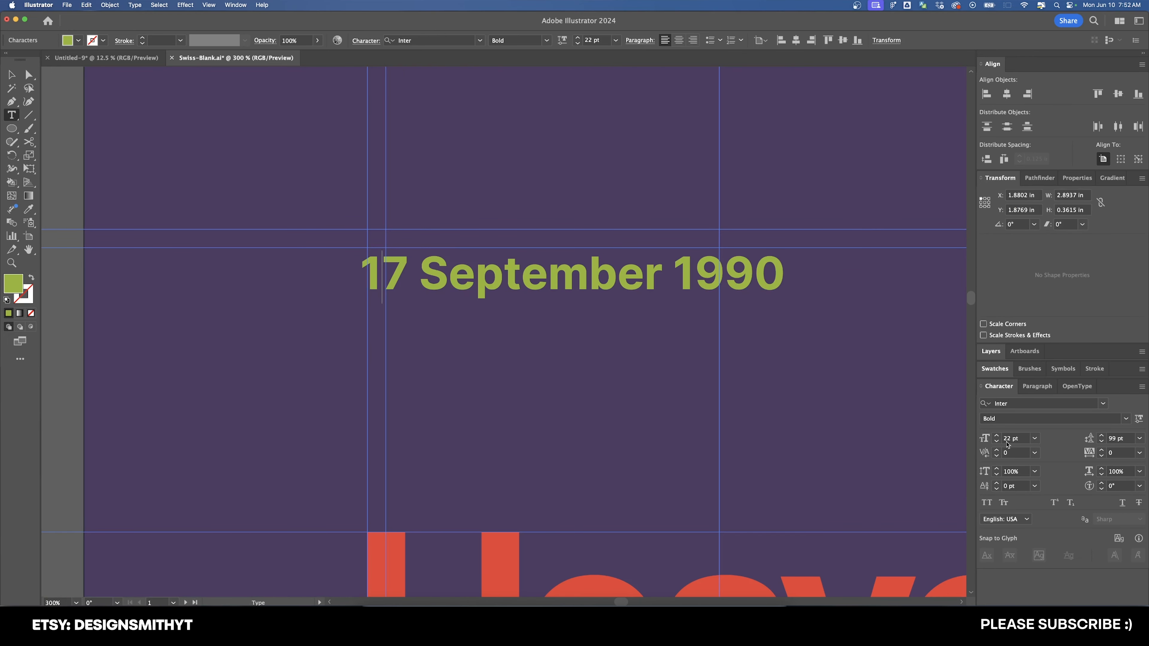
double_click(1017, 452)
text(-50)
key(Return)
key(Right)
click(1022, 454)
text(-50)
key(Return)
key(Right)
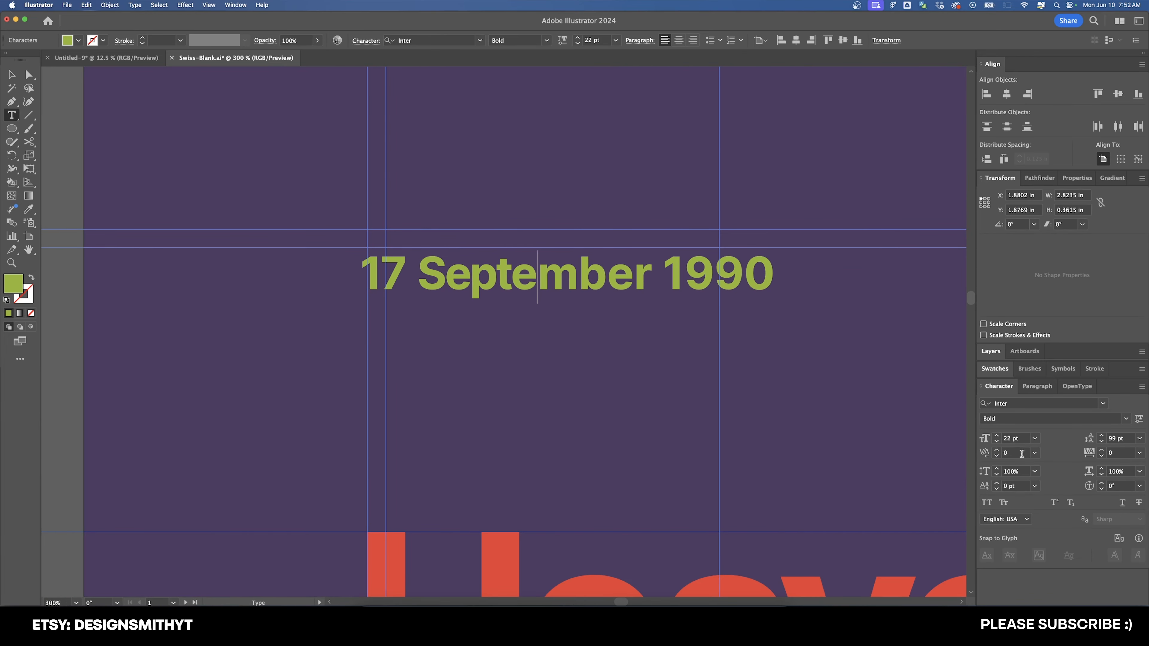
Tighten the remaining letter pairs of "September" in the date to a kerning of -50.
click(1021, 453)
text(-50)
key(Down)
key(Down)
key(Down)
key(Down)
key(Down)
key(Return)
key(Right)
click(1021, 454)
key(Down)
key(Down)
key(Down)
key(Down)
key(Down)
key(Return)
Tighten the kerning between the digits of "1990" in the date.
key(Right)
key(Right)
click(1021, 453)
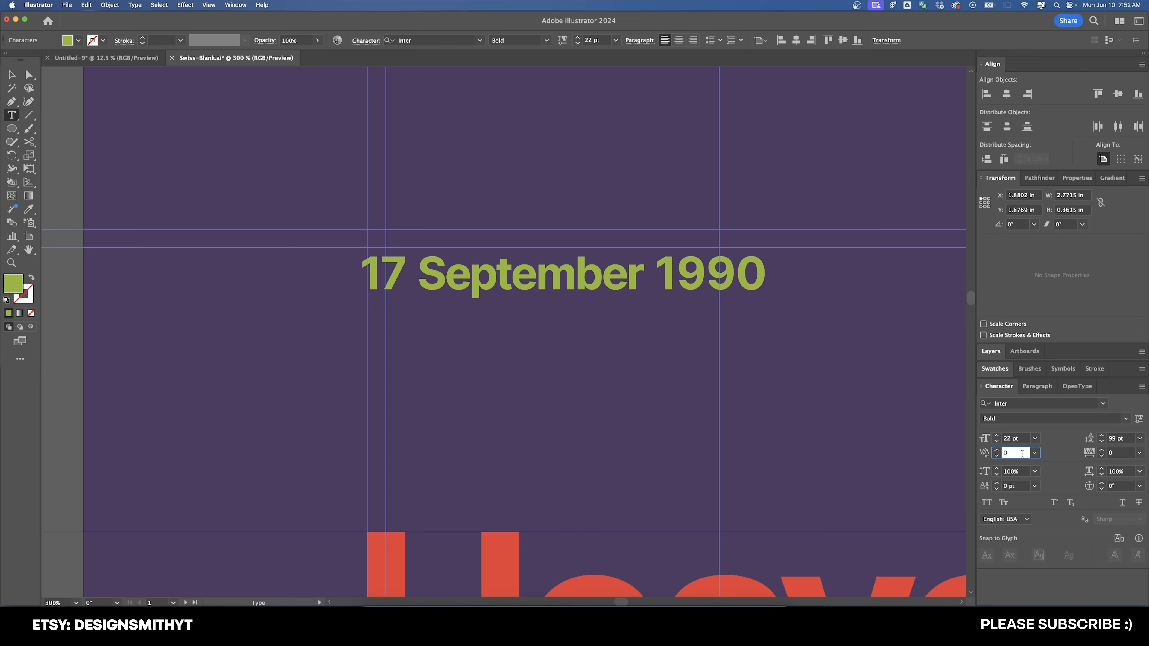
key(Down)
key(Down)
key(Down)
key(Down)
key(Return)
scroll(569, 295, right, 5)
key(Escape)
scroll(412, 287, down, 1)
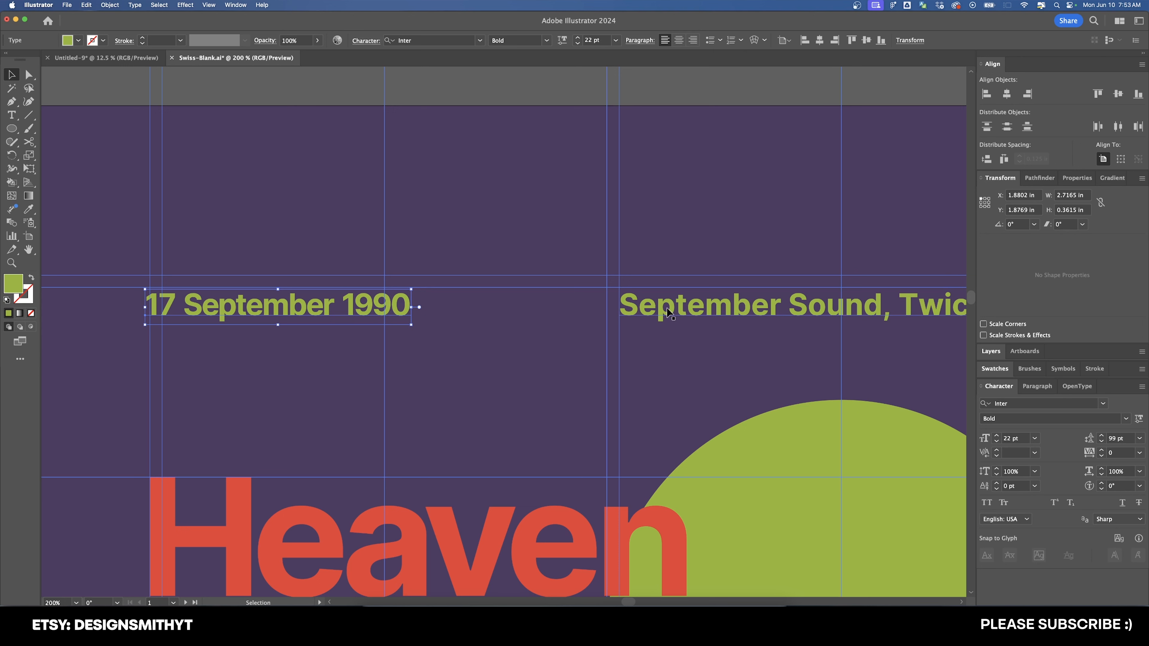
Replace "September" in the studio text with the kerned "September" copied from the date.
drag(337, 298, 185, 306)
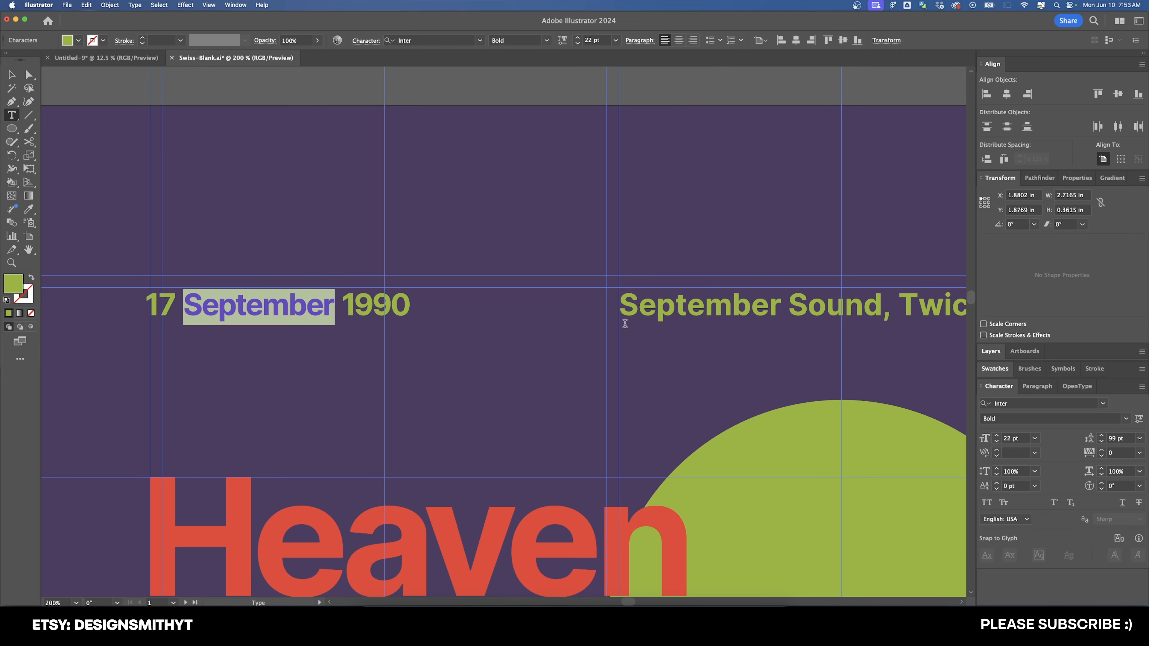
drag(623, 306, 782, 305)
key(super+equal)
key(super+equal)
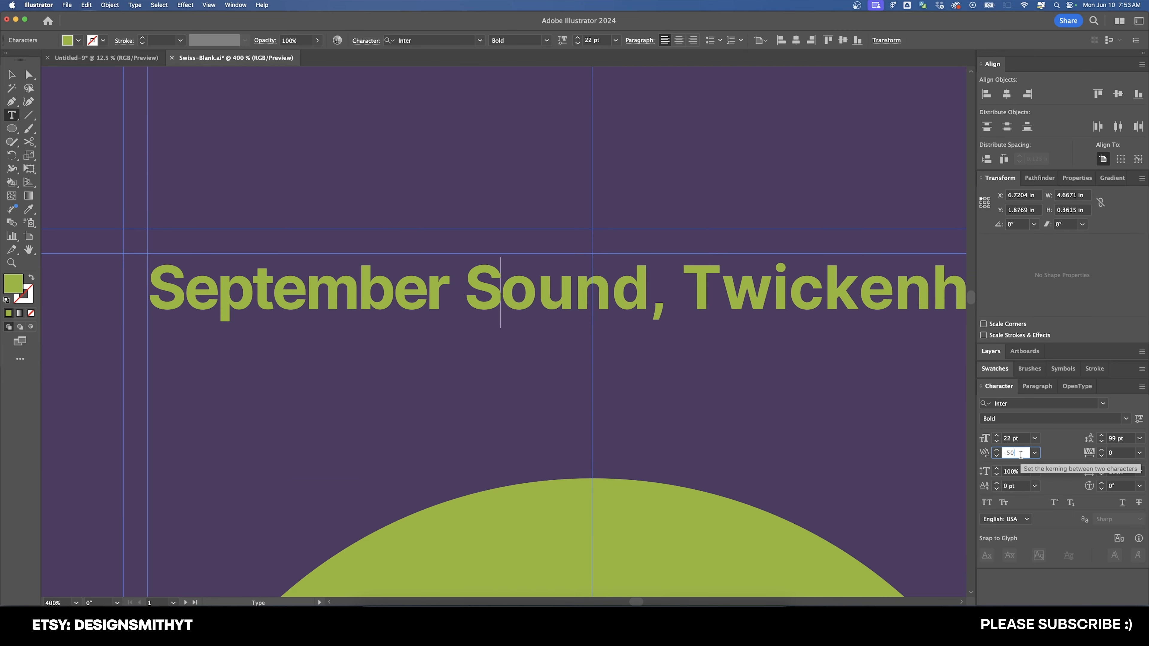
Tighten the kerning of the letter pairs in "Sound, Twickenham" to about -50.
click(1015, 453)
text(-60)
key(Return)
key(super+minus)
key(Return)
click(1017, 454)
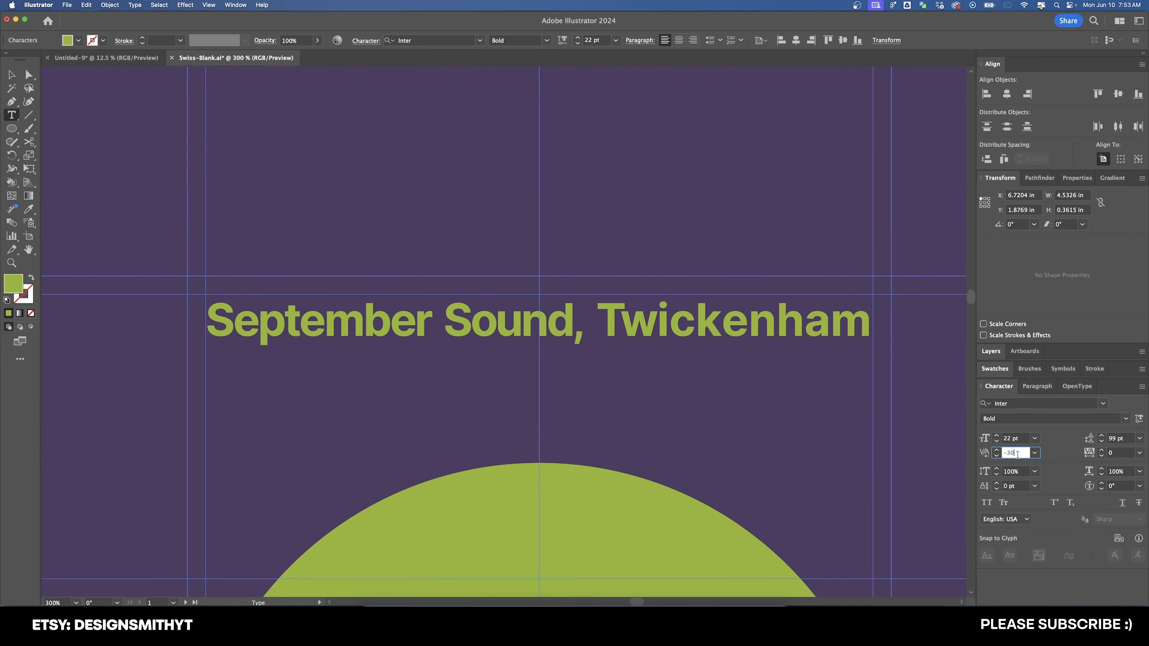
key(Return)
click(1016, 454)
text(-10)
key(Return)
key(Escape)
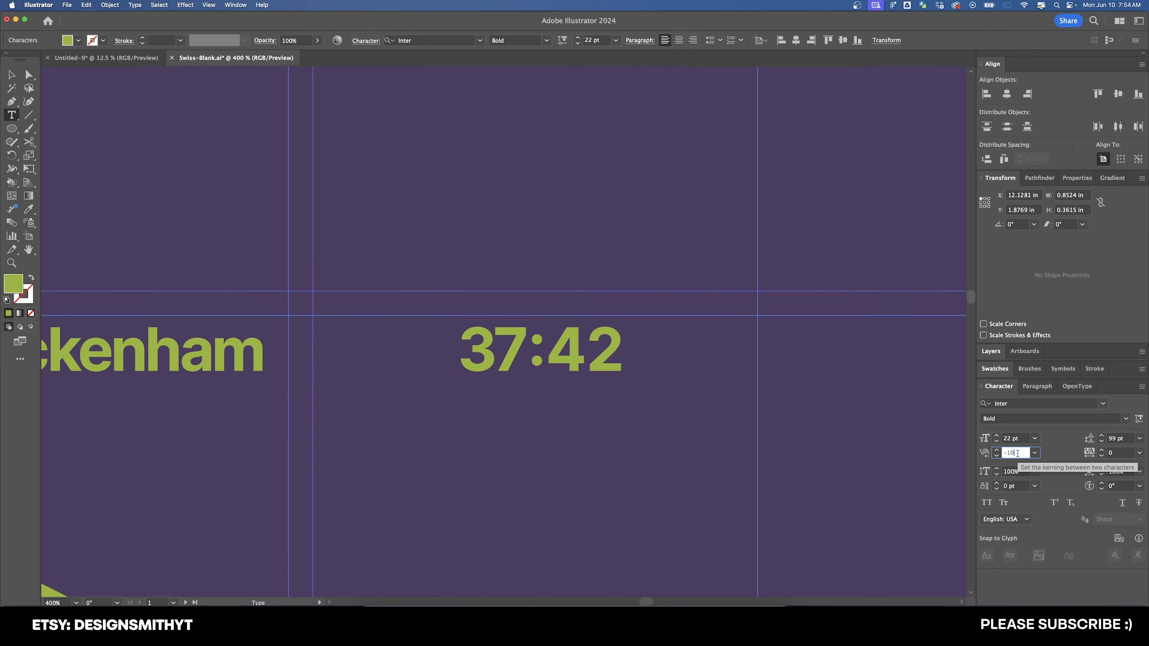
Finish tightening the kerning between the characters of the "37:42" duration.
key(Return)
key(Escape)
key(super+minus)
key(super+minus)
key(super+minus)
key(super+minus)
key(super+minus)
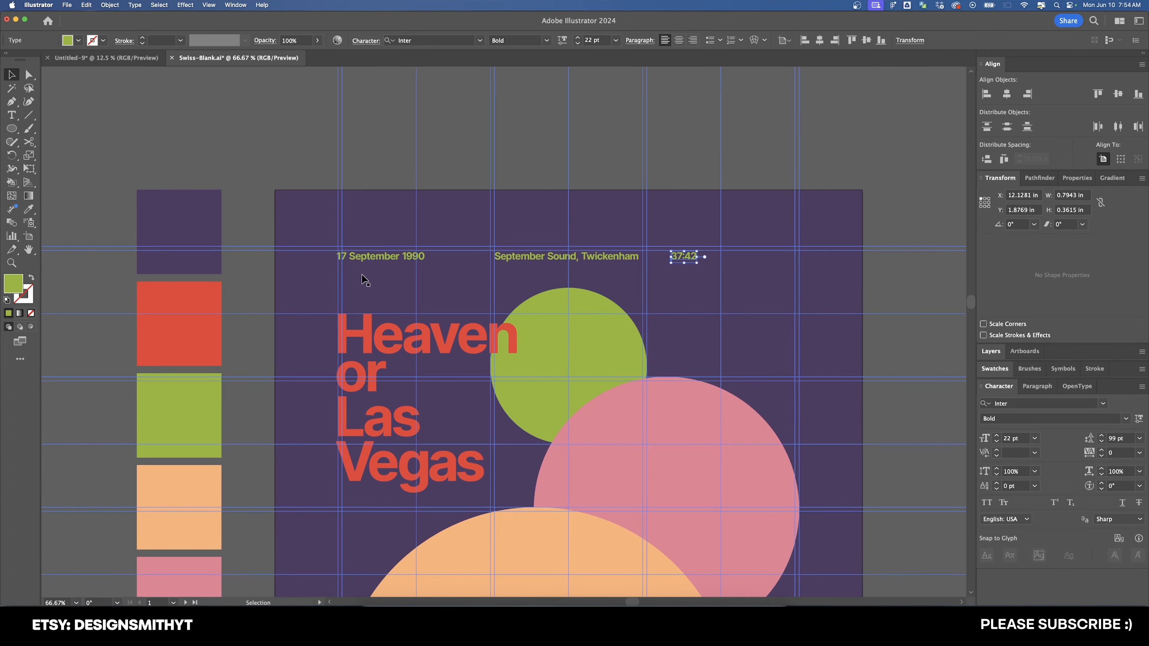
Select the date, studio and duration texts and move them up until their baselines sit on the lower of the two top margin guides.
drag(365, 271, 767, 233)
scroll(334, 257, up, 4)
drag(435, 259, 435, 220)
scroll(428, 224, up, 2)
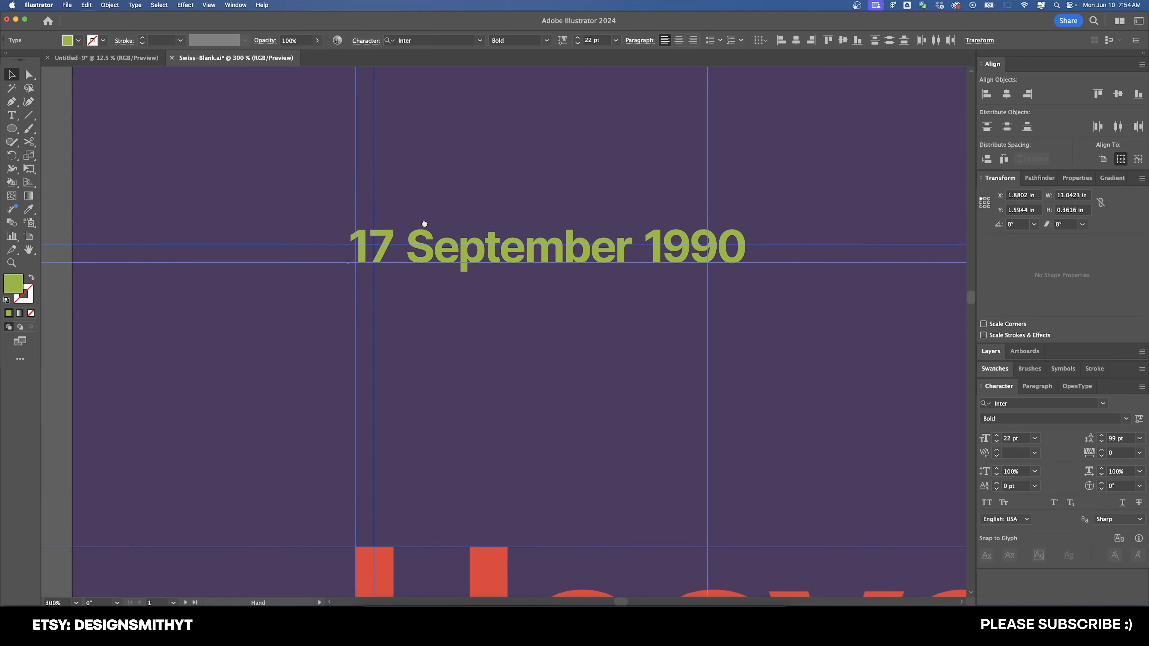
click(422, 227)
scroll(347, 256, up, 8)
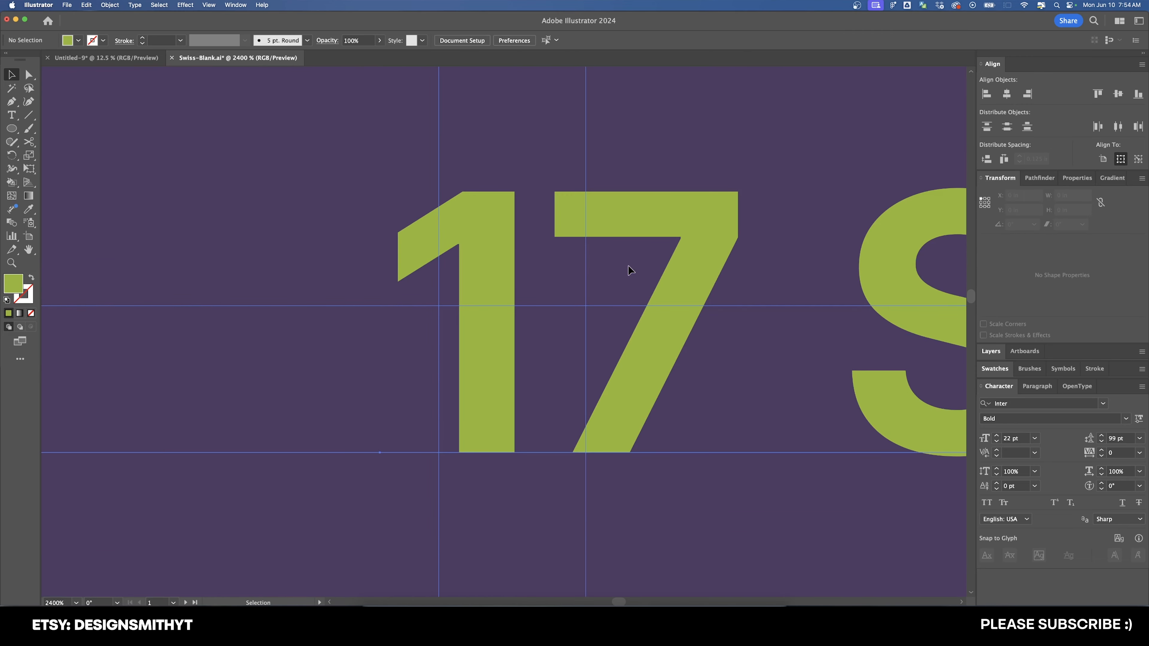
Move the date text so its left edge sits on the left margin guide.
drag(626, 266, 687, 267)
scroll(724, 262, down, 8)
click(451, 216)
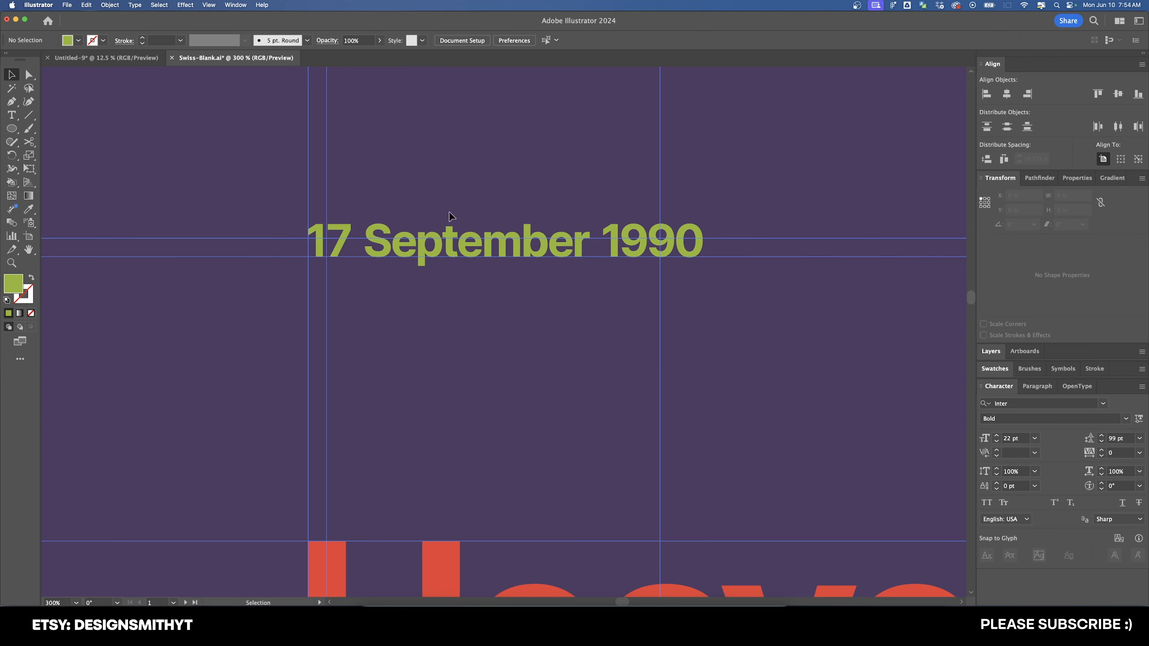
Move the studio text left so its "S" starts on the vertical guide at the green circle's left edge.
drag(807, 212, 66, 240)
click(562, 290)
scroll(561, 292, down, 2)
scroll(428, 265, up, 4)
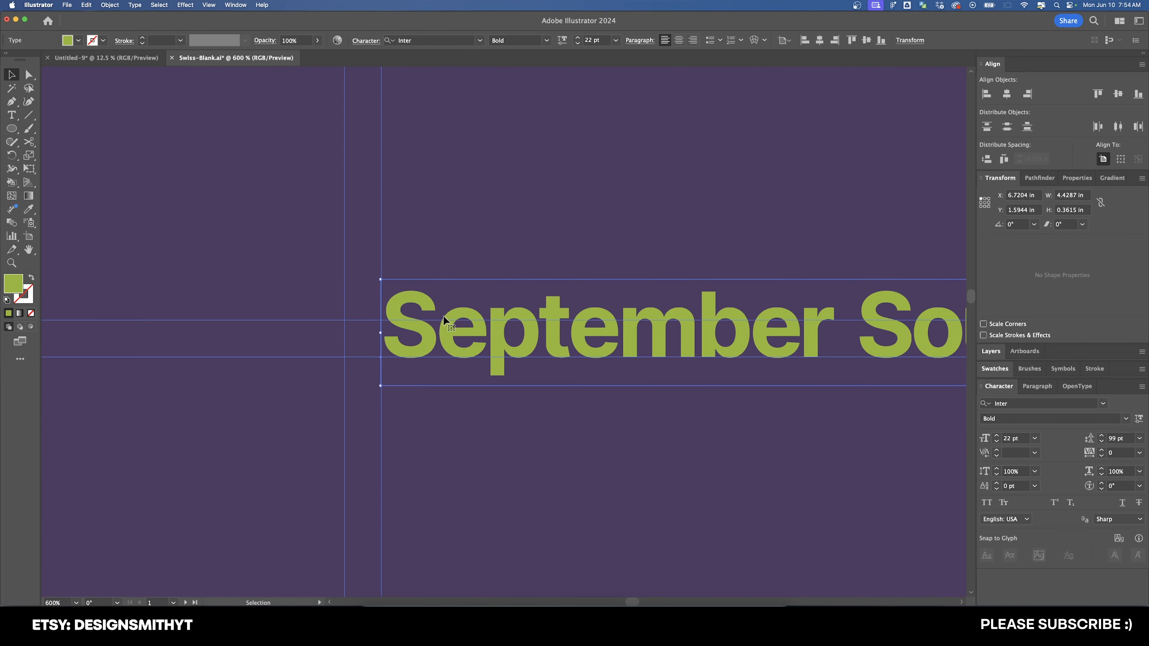
drag(448, 314, 539, 290)
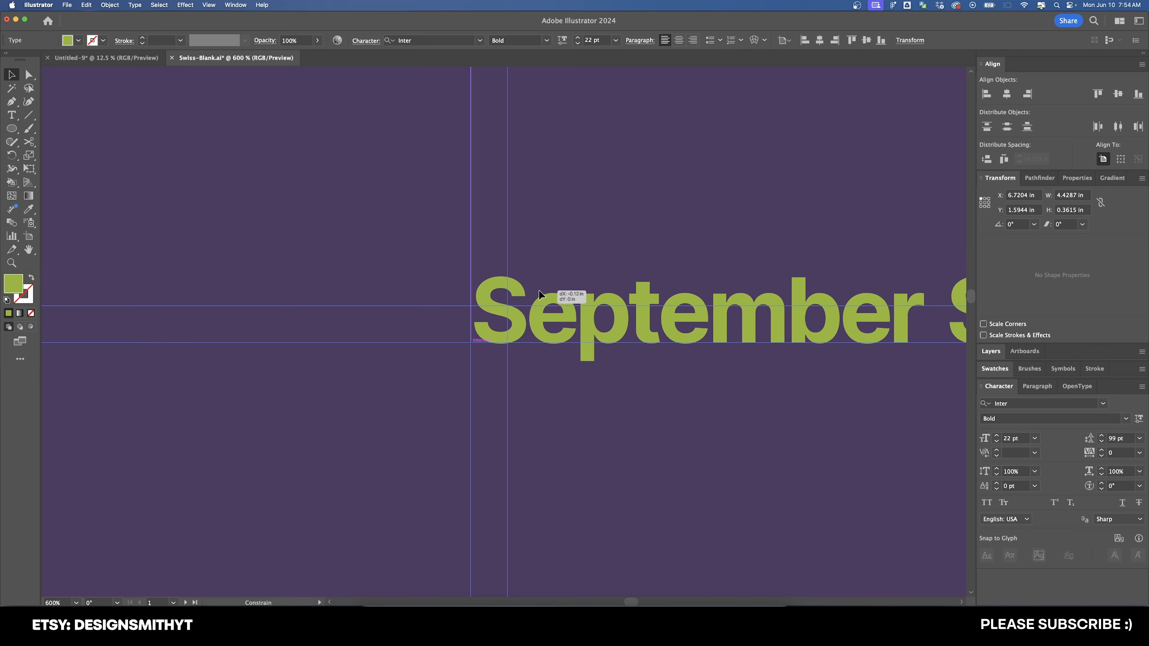
drag(539, 290, 535, 290)
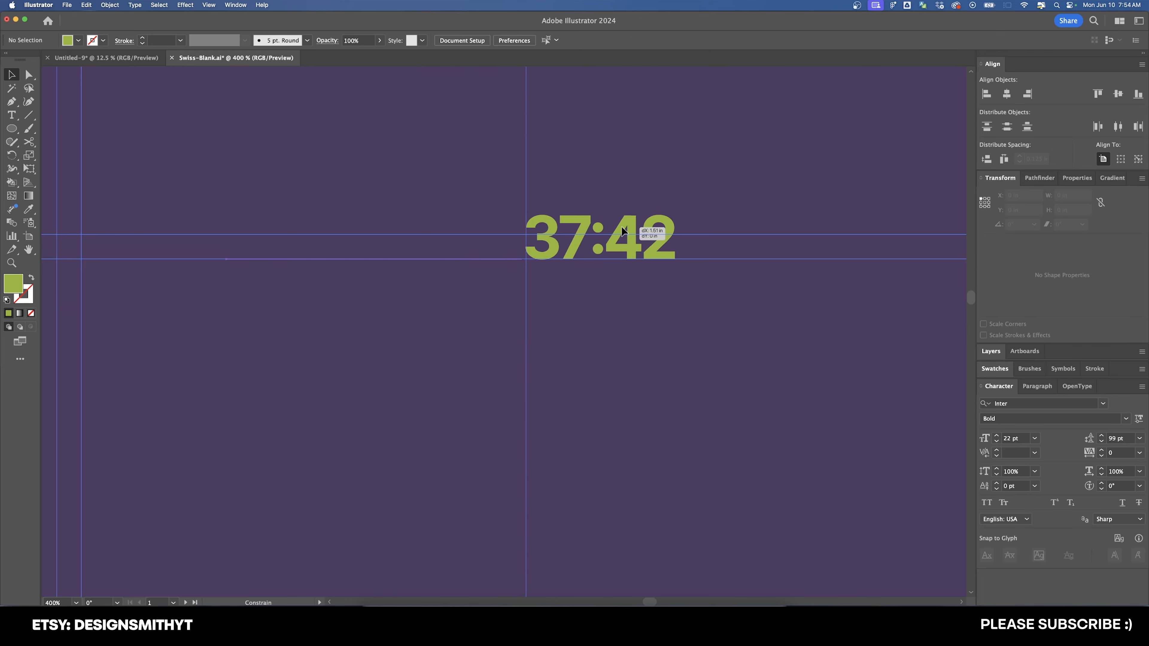
Move the "37:42" duration so its left edge sits on the single column guide midway between the last two guide pairs.
click(621, 225)
click(587, 199)
scroll(587, 198, down, 5)
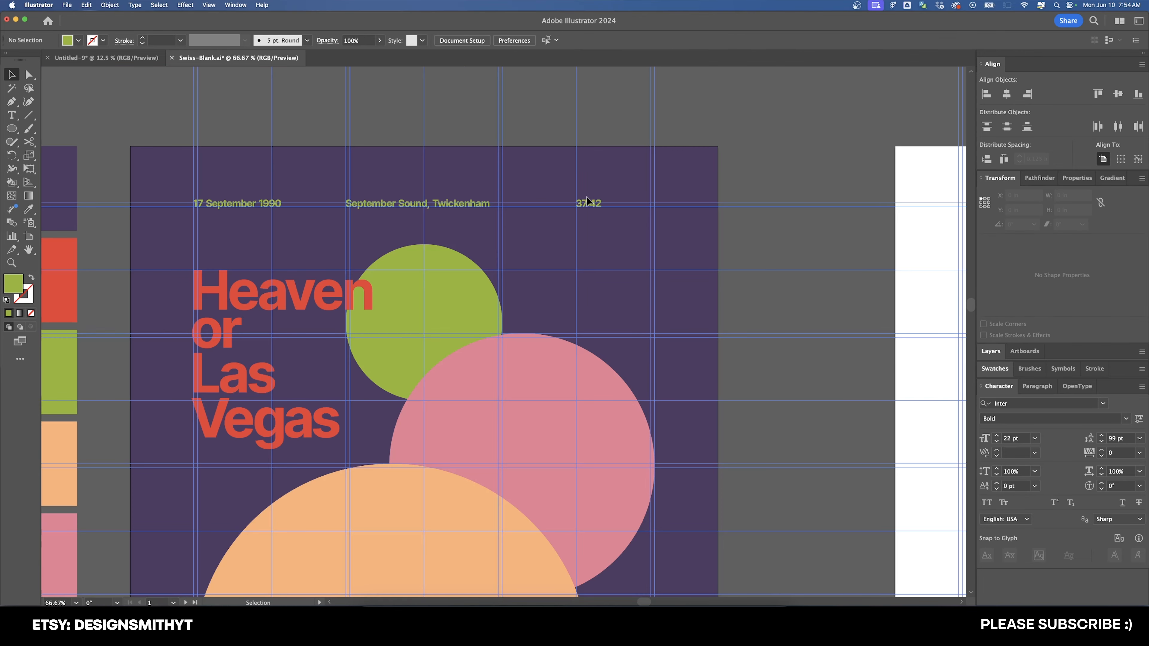
scroll(587, 199, down, 1)
drag(648, 184, 659, 193)
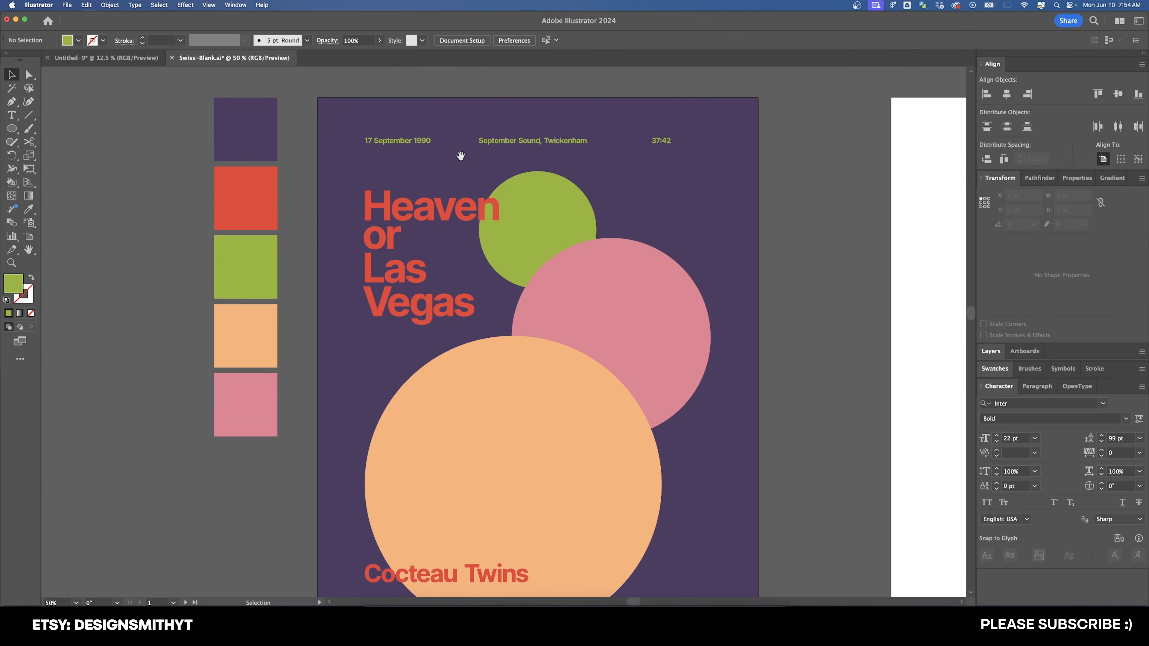
Try distributing the horizontal spacing between the date, studio and duration texts evenly, and undo it.
scroll(460, 156, up, 2)
drag(523, 153, 341, 239)
drag(205, 192, 825, 249)
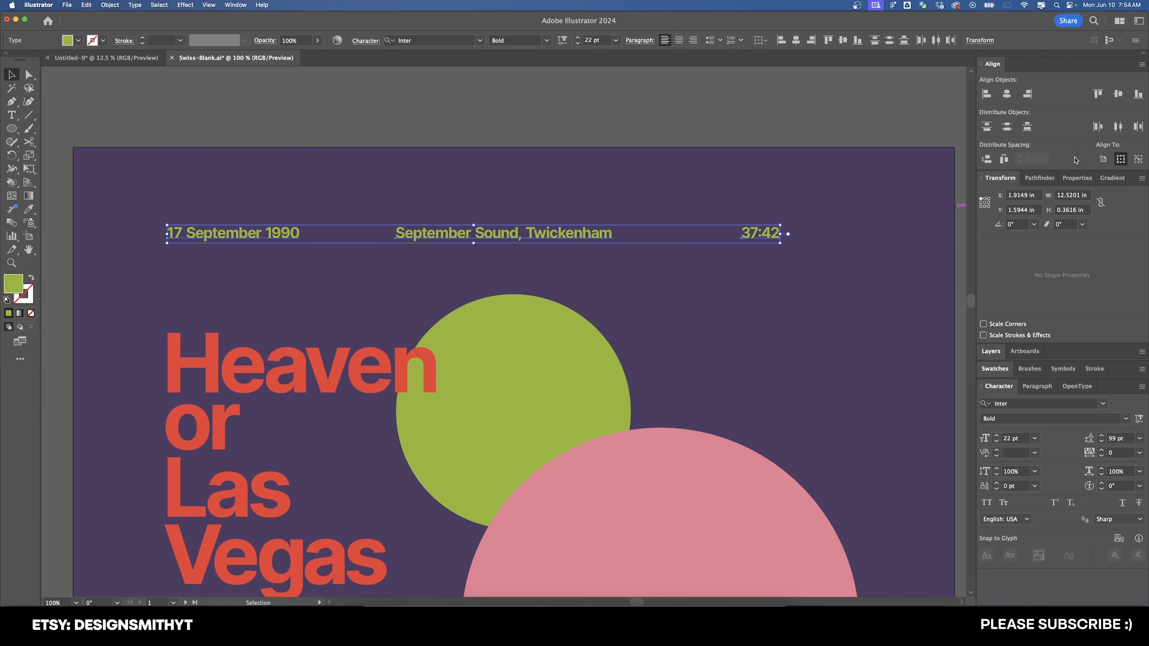
click(1003, 159)
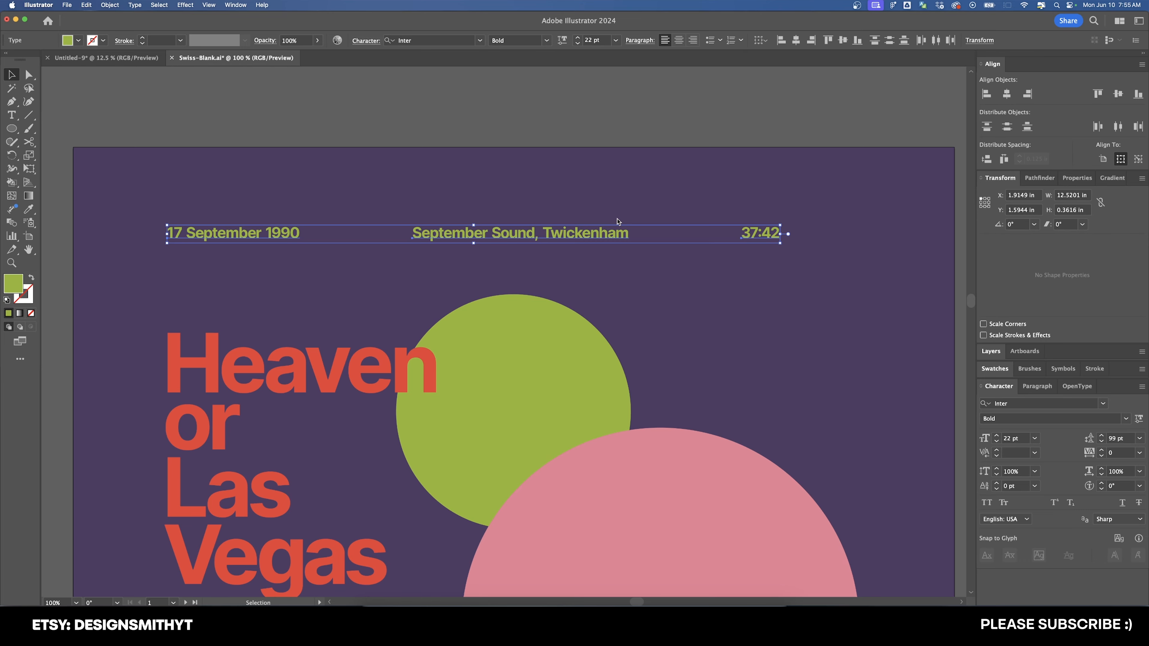
key(super+semicolon)
scroll(420, 231, up, 3)
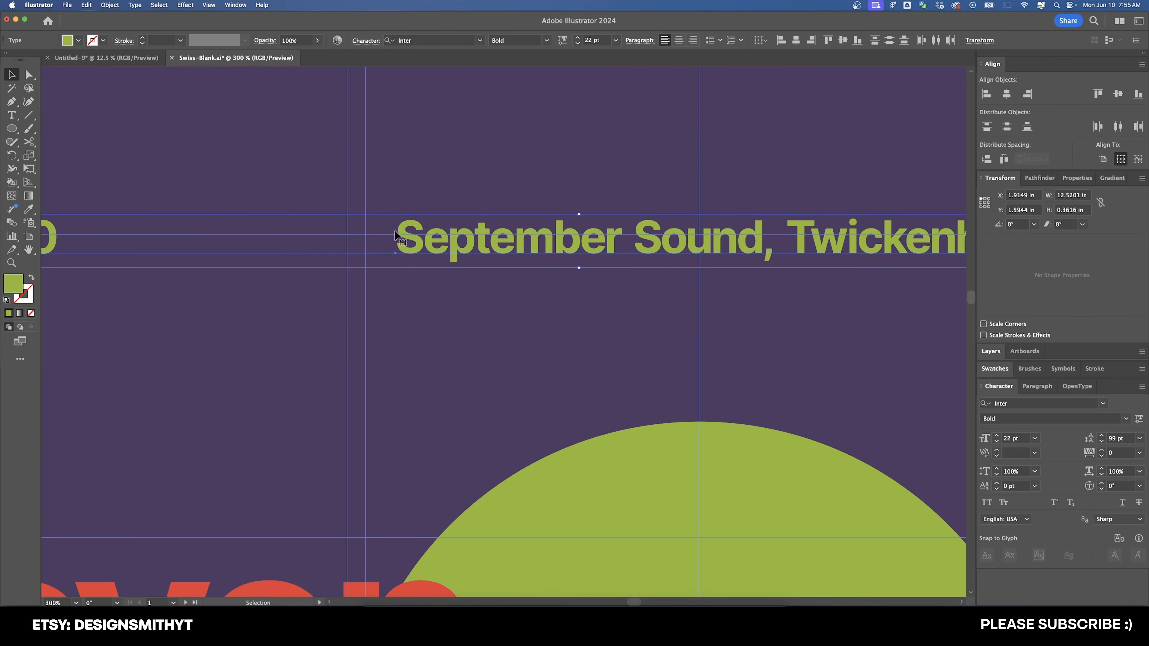
key(super+z)
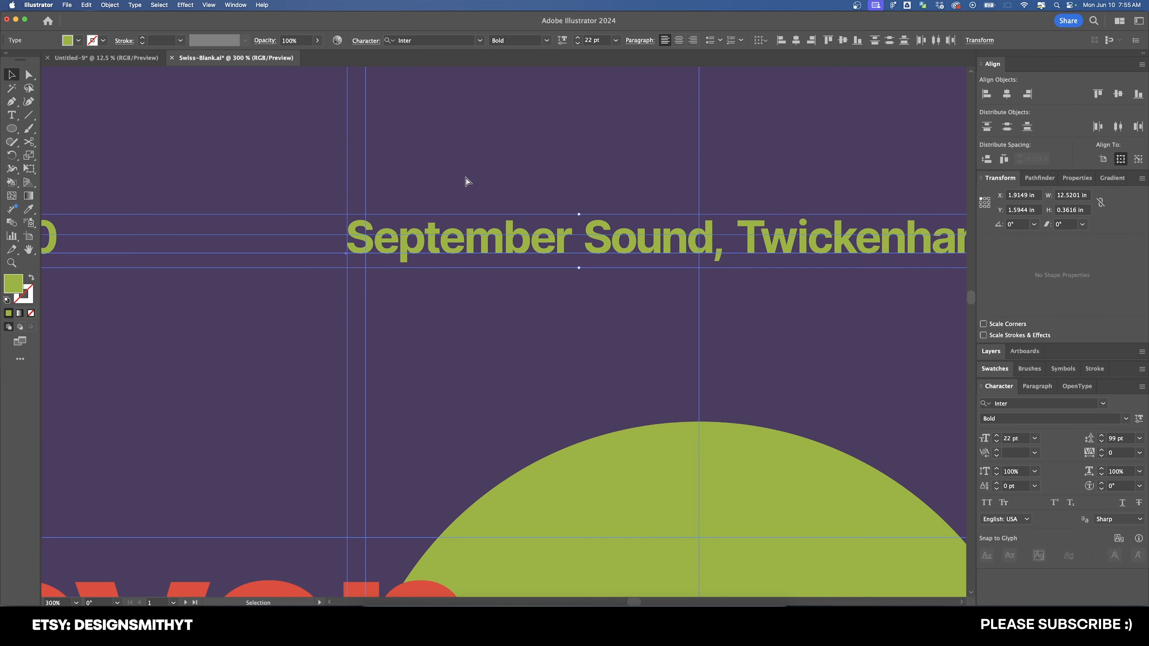
click(468, 181)
scroll(464, 190, down, 3)
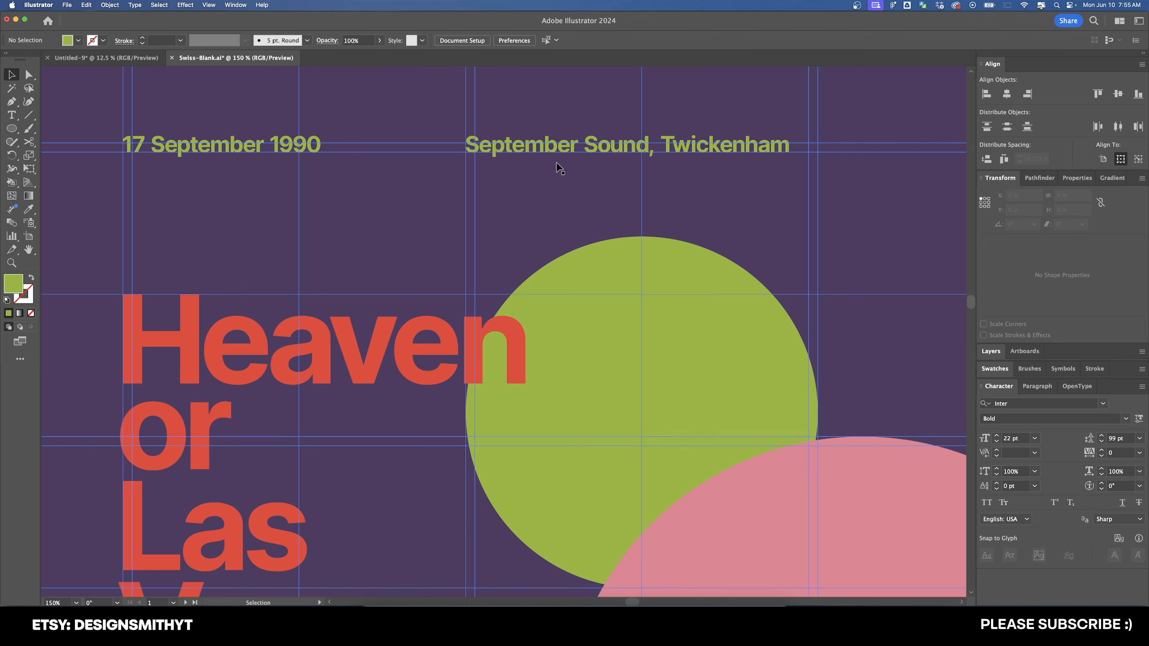
Try shifting the "37:42" duration right until it ends at the right margin guide, check it without guides, and undo the move.
scroll(577, 180, right, 10)
scroll(577, 180, up, 2)
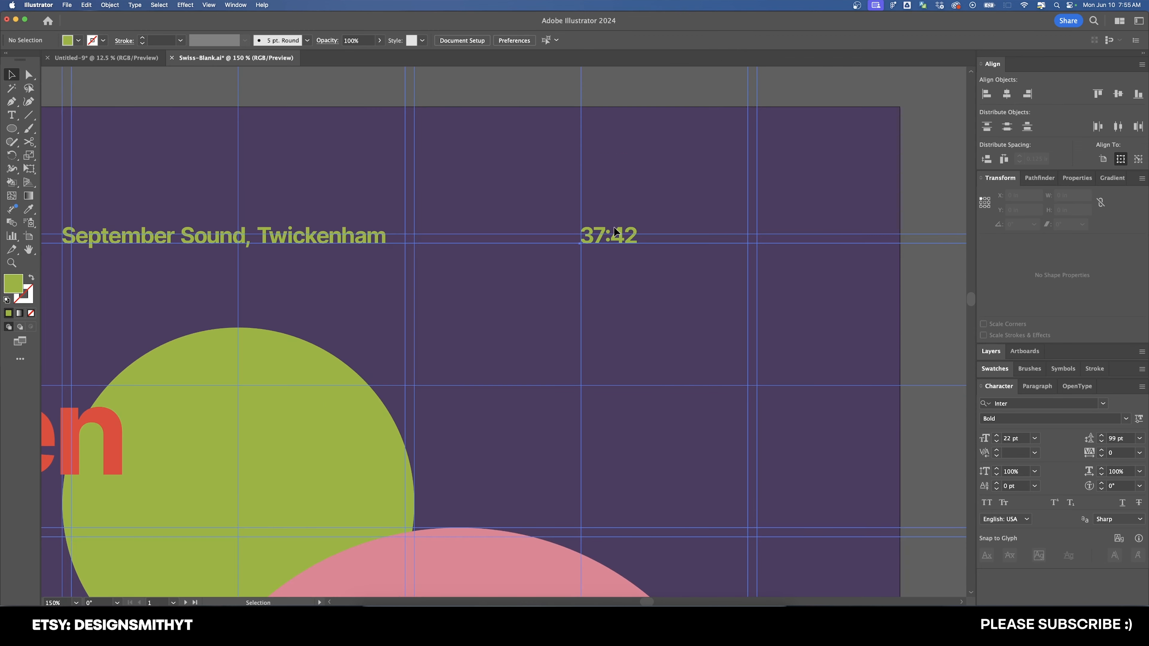
click(614, 228)
click(596, 192)
click(597, 235)
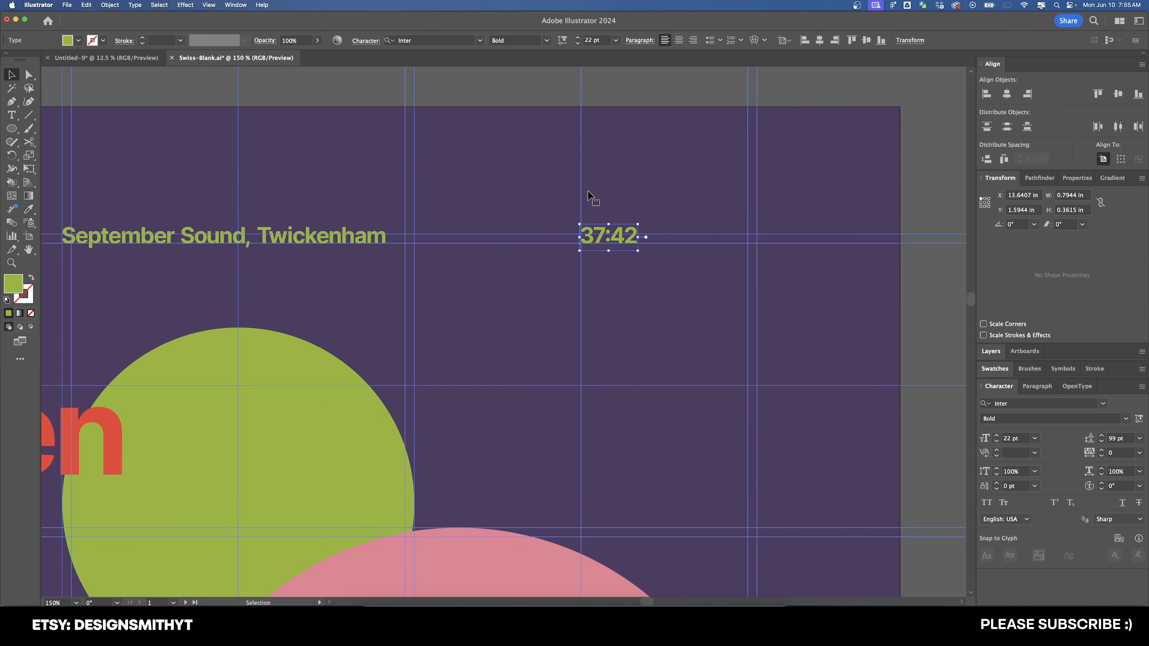
drag(601, 228, 723, 228)
click(700, 184)
key(super+;)
key(super+0)
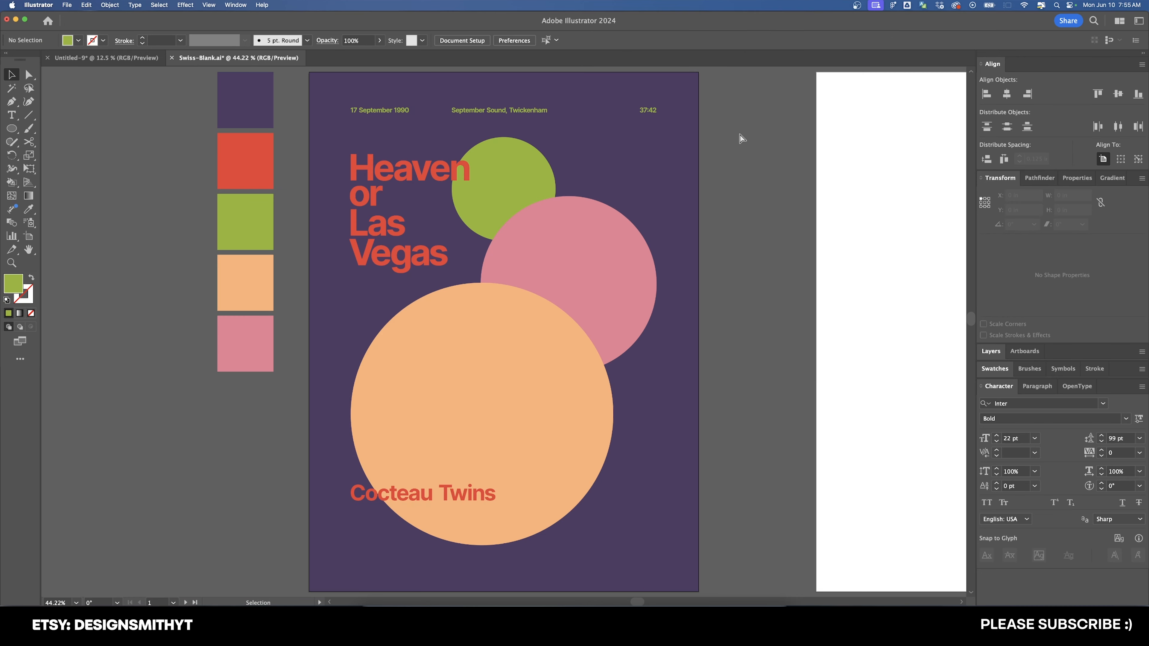
click(648, 110)
key(super+z)
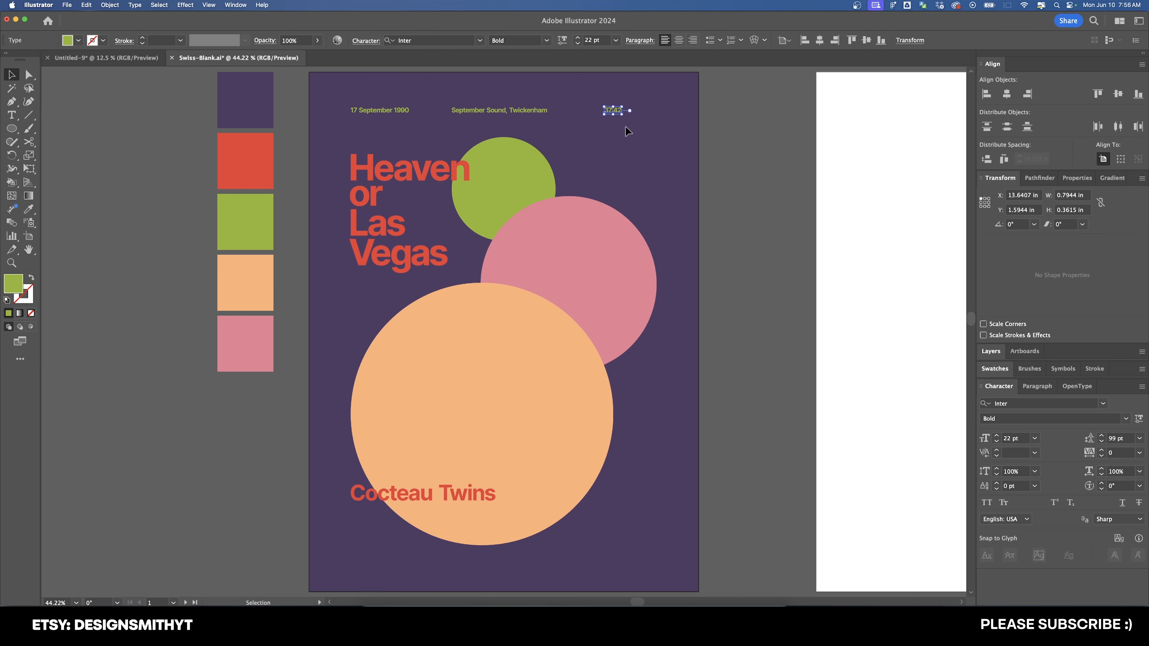
Recolor the date, studio and duration texts with the light orange sampled from the large circle.
click(627, 130)
drag(411, 110, 645, 125)
key(i)
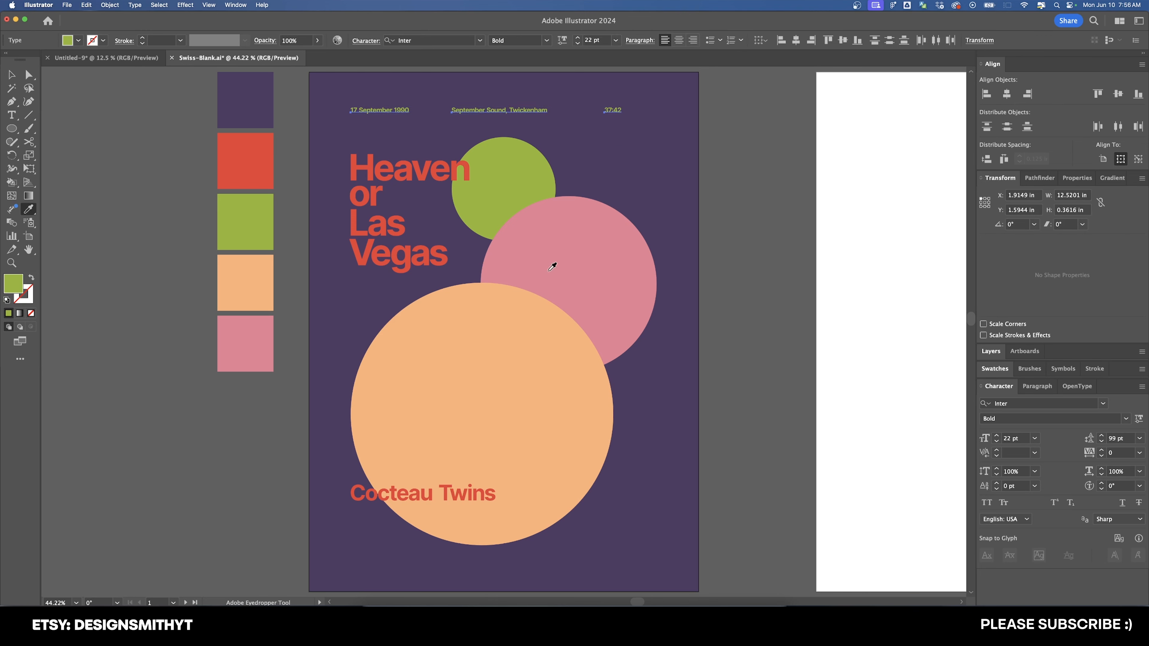
click(497, 337)
key(v)
click(661, 168)
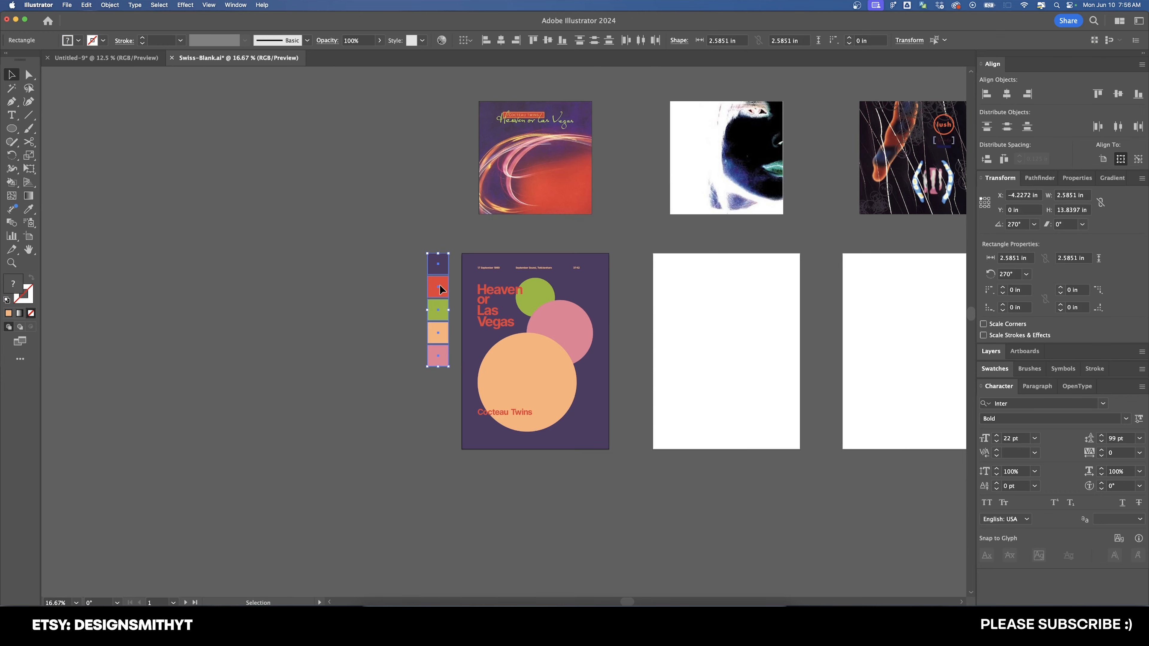
Move the palette swatches farther left and place the Heaven or Las Vegas album cover between them and the poster.
drag(440, 288, 275, 287)
drag(530, 144, 390, 296)
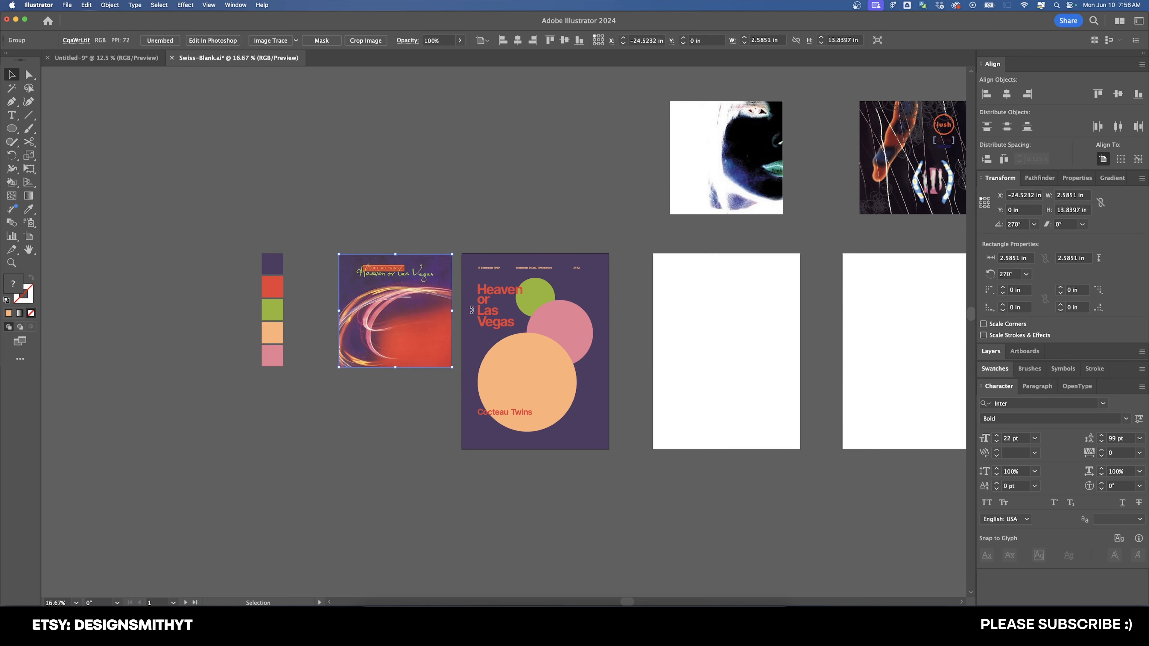
scroll(471, 310, up, 3)
drag(584, 327, 621, 238)
scroll(535, 254, down, 1)
drag(563, 167, 587, 194)
click(588, 193)
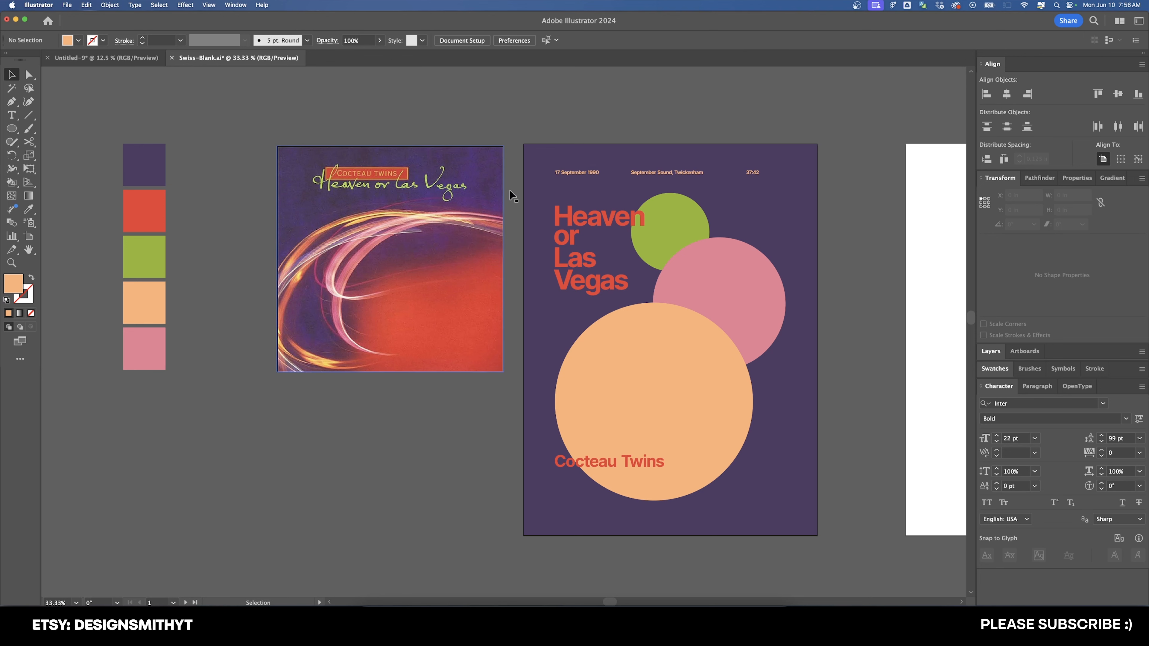
Move the album cover with the face down to just above the second artboard.
scroll(787, 253, right, 3)
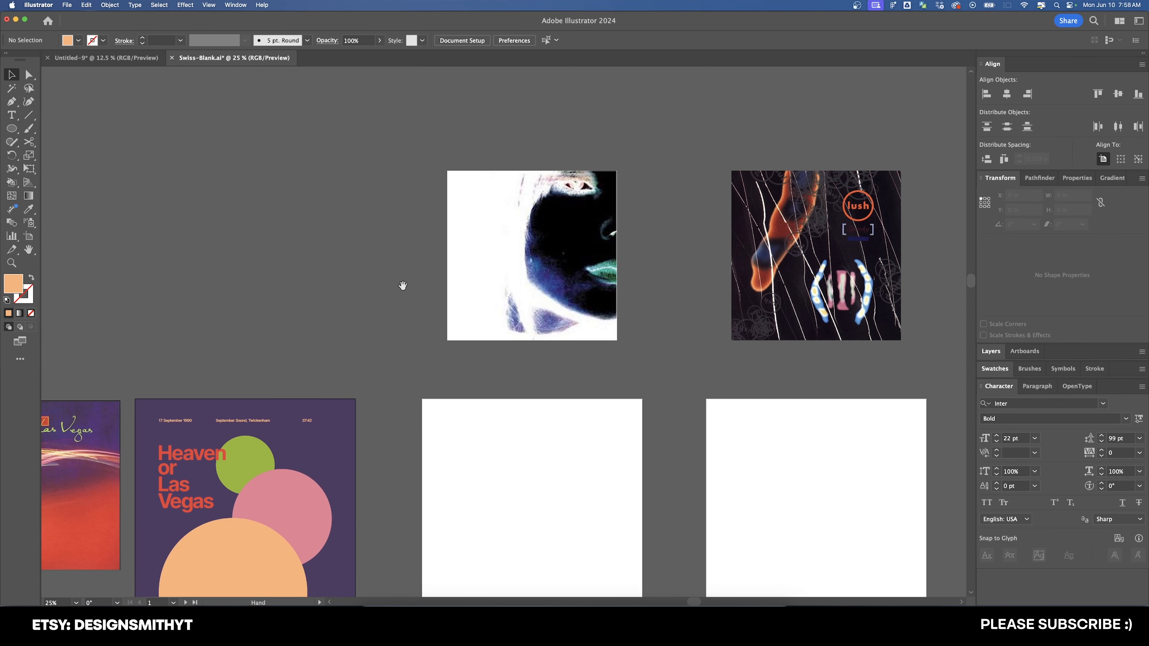
scroll(418, 271, up, 2)
drag(449, 267, 430, 297)
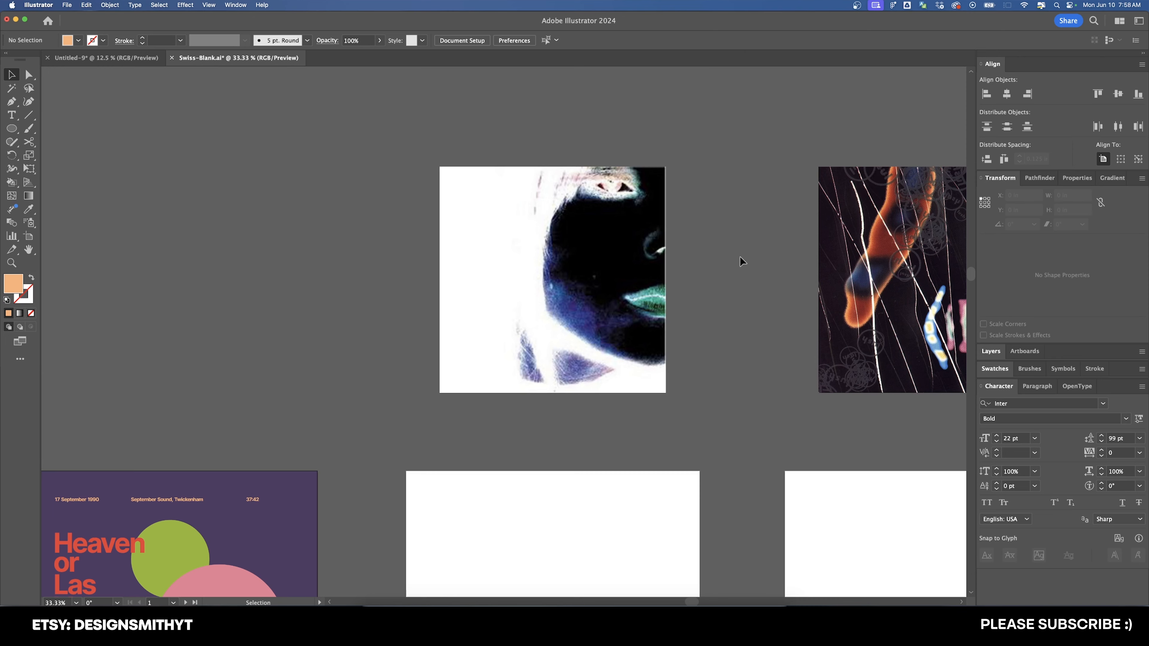
key(super+minus)
drag(566, 549, 538, 400)
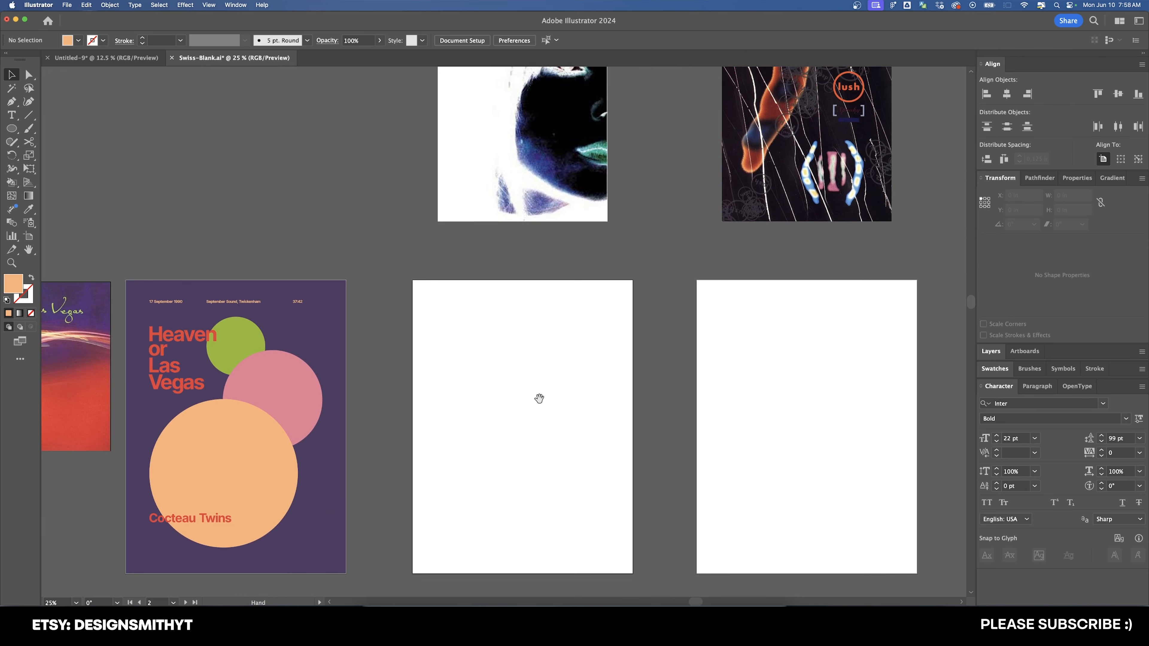
drag(504, 302, 509, 373)
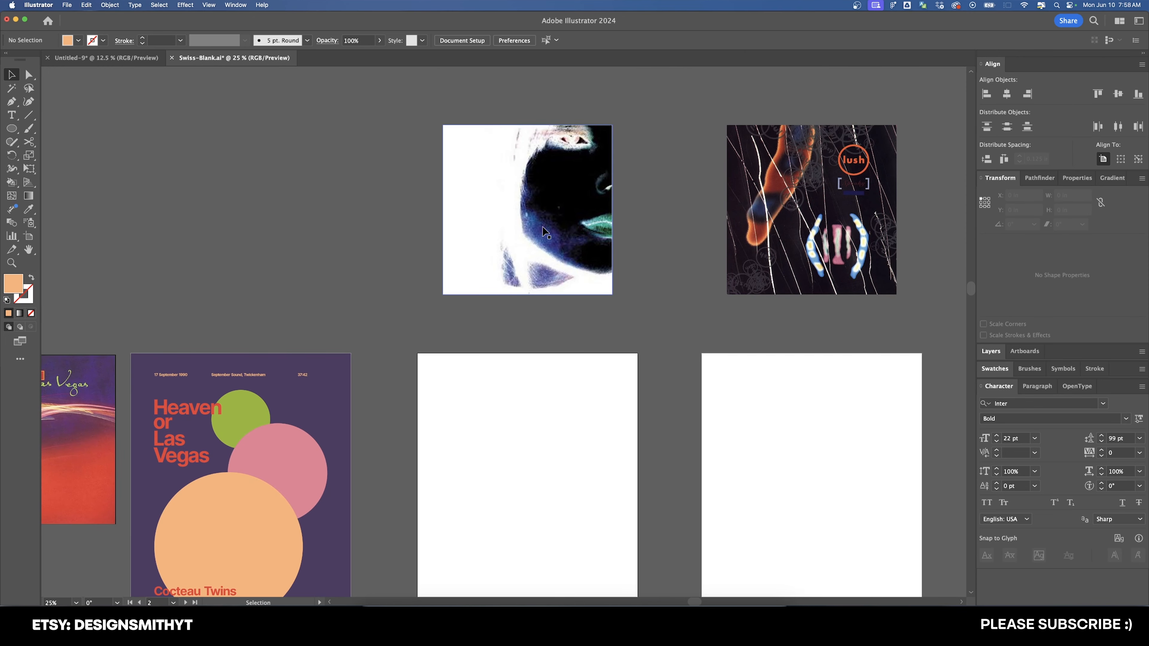
scroll(571, 341, down, 3)
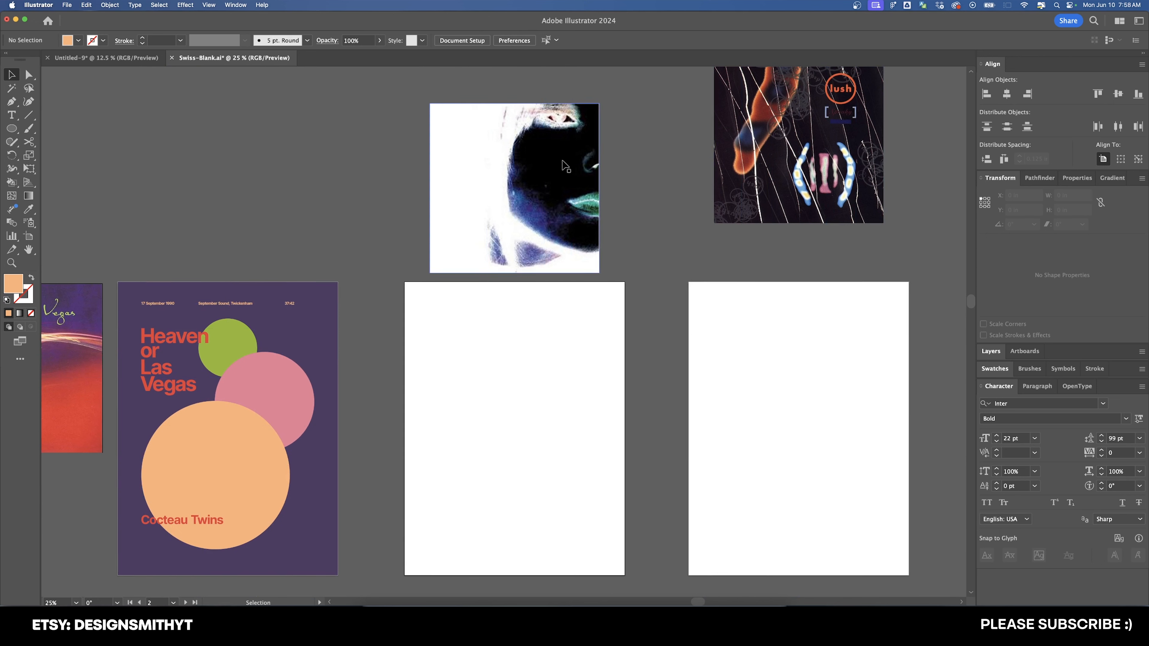
Draw a five-pointed star about 10.24 in wide and 9.74 in high on the second artboard and fill it black.
click(12, 128)
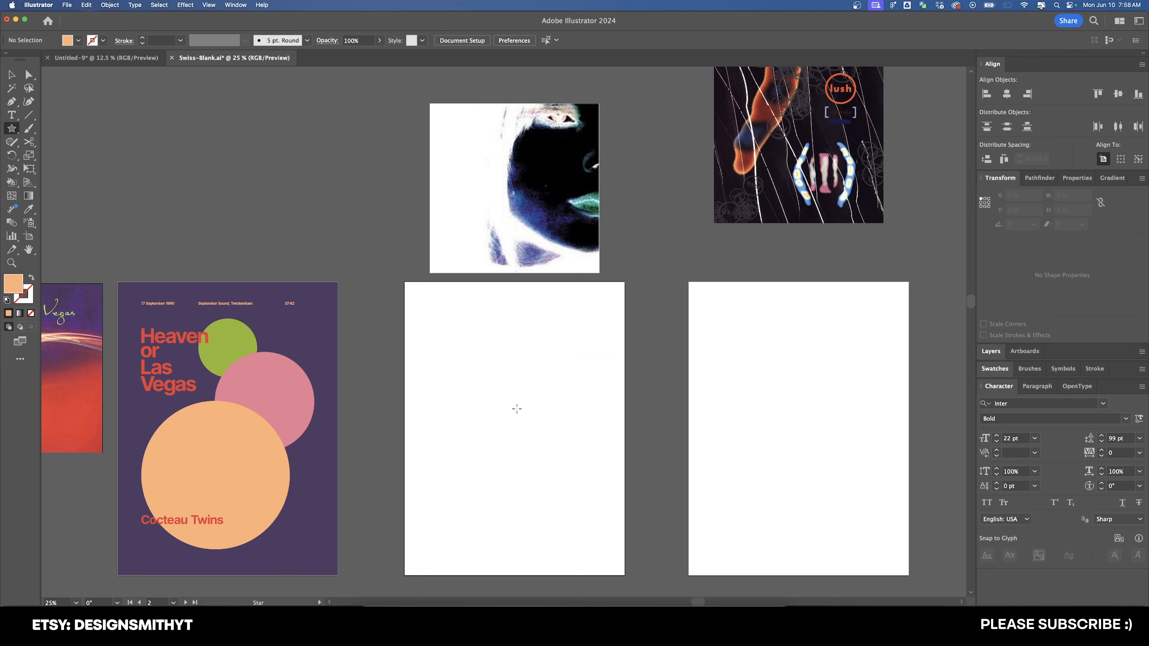
click(516, 408)
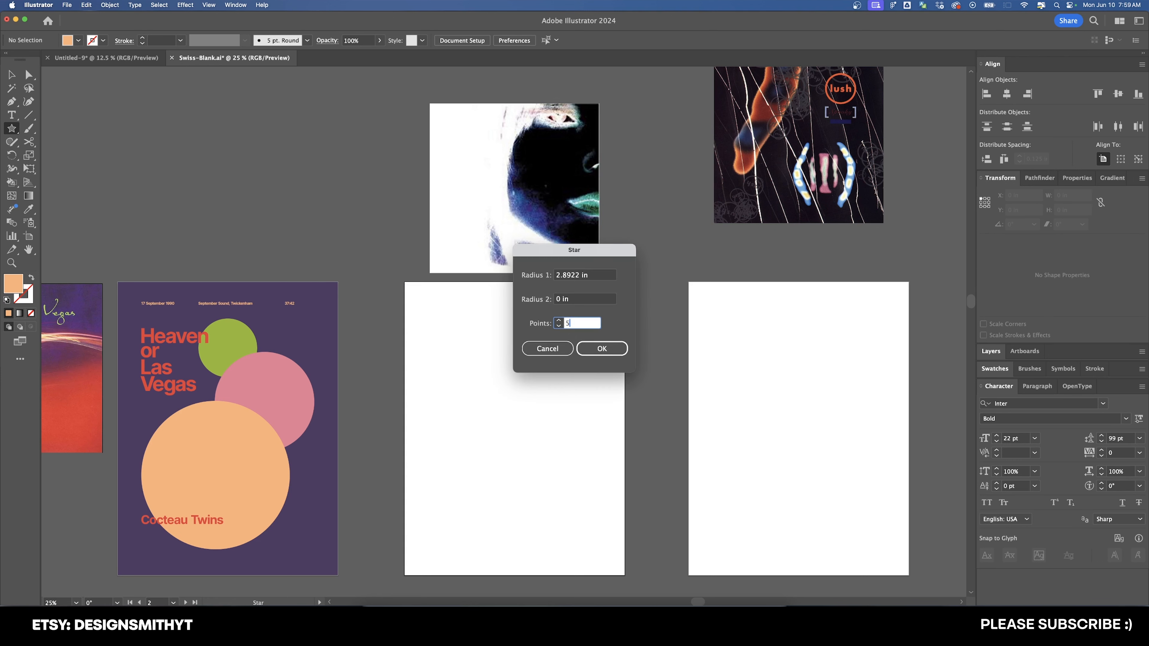
key(Return)
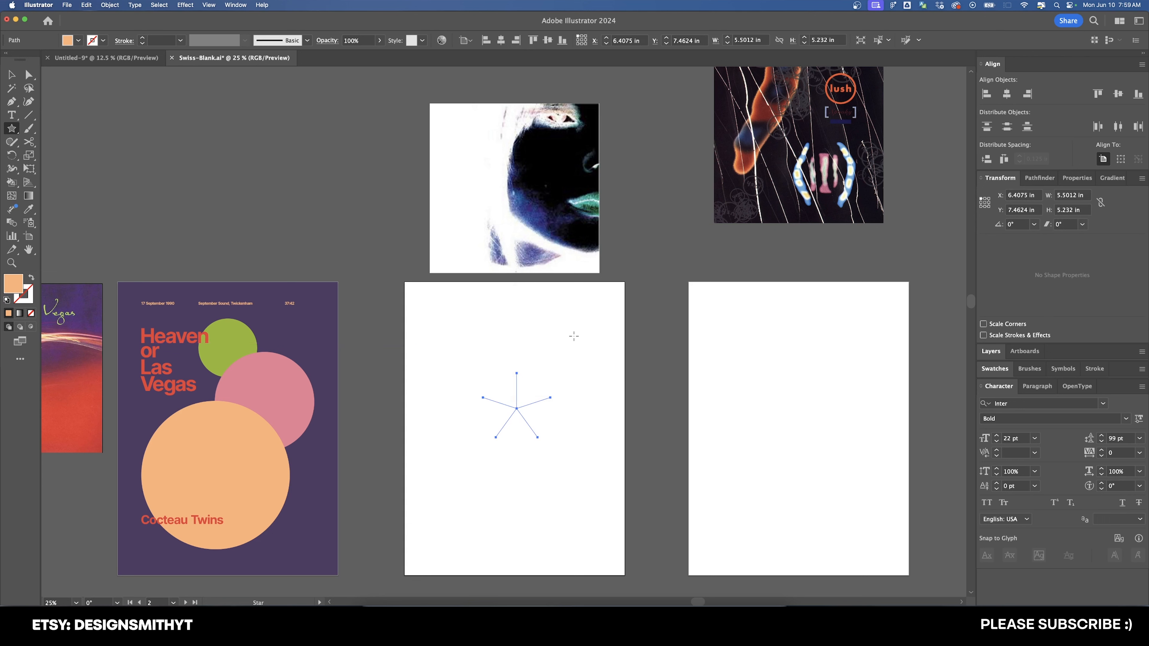
key(cmd+z)
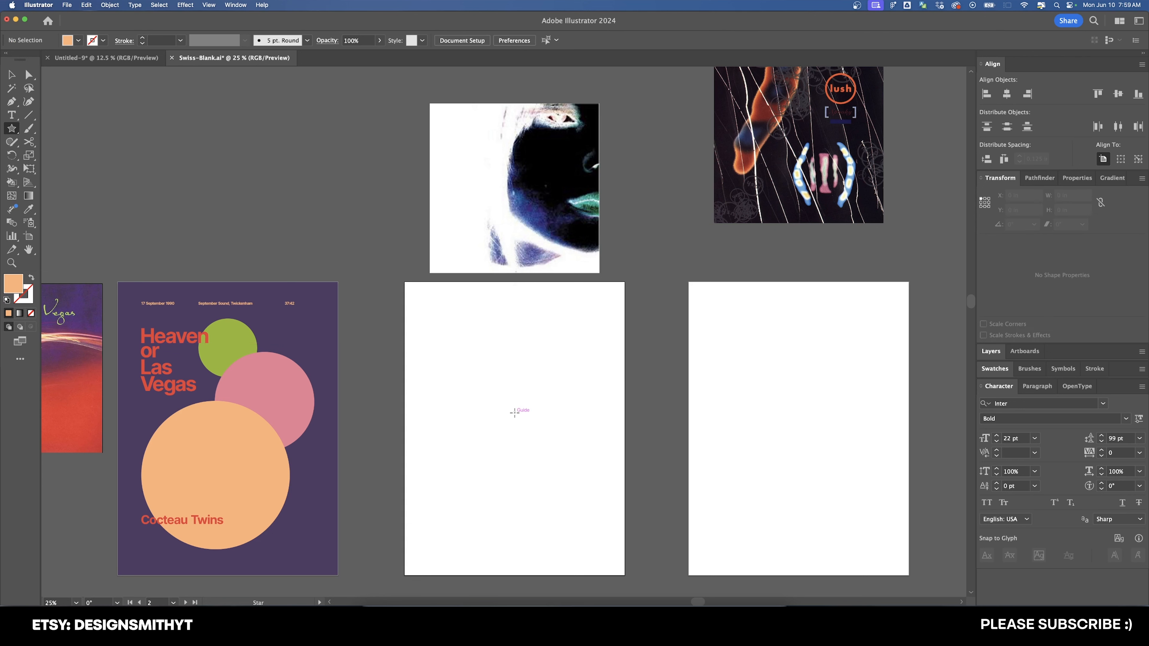
drag(513, 411, 559, 463)
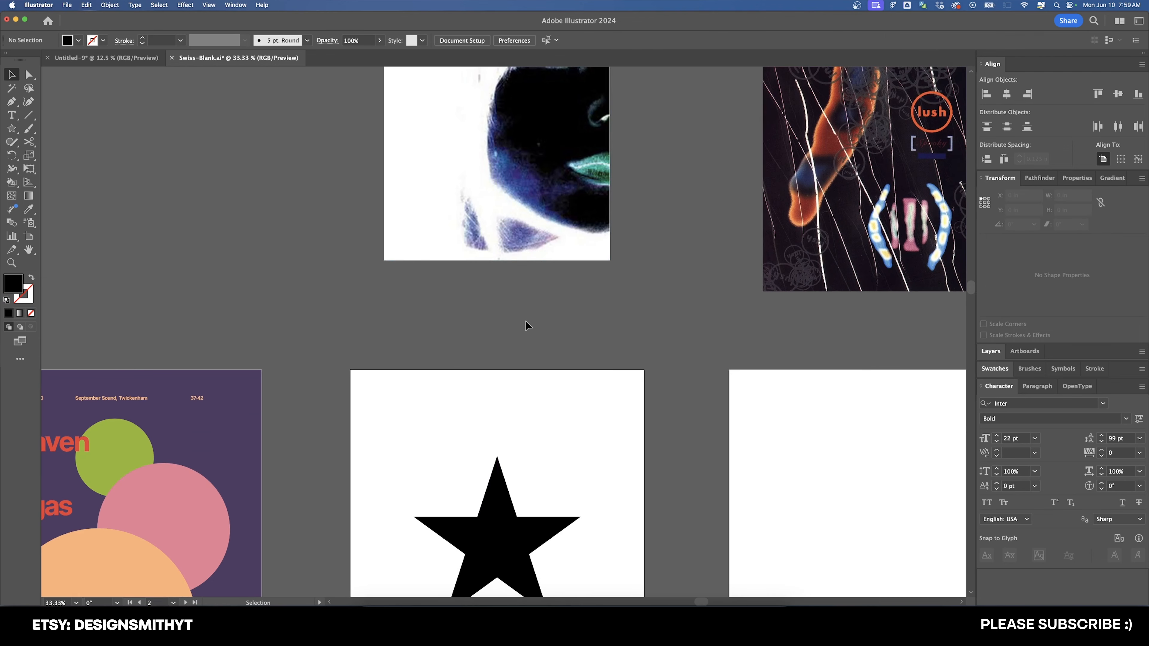
Create a row of five evenly spaced squares, about 2.48 in each, above the second artboard and color them black, dark blue, teal, pink and white.
key(m)
drag(360, 295, 438, 315)
key(super+d)
key(super+d)
key(super+d)
scroll(644, 287, up, 4)
scroll(644, 288, left, 2)
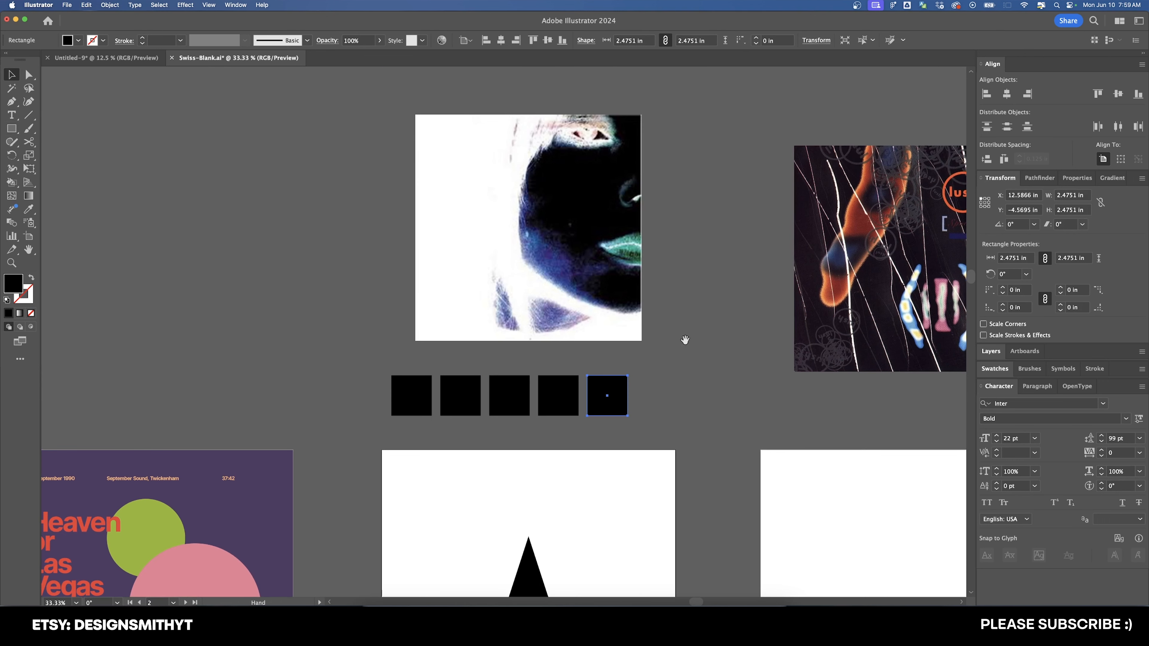
click(409, 397)
click(456, 384)
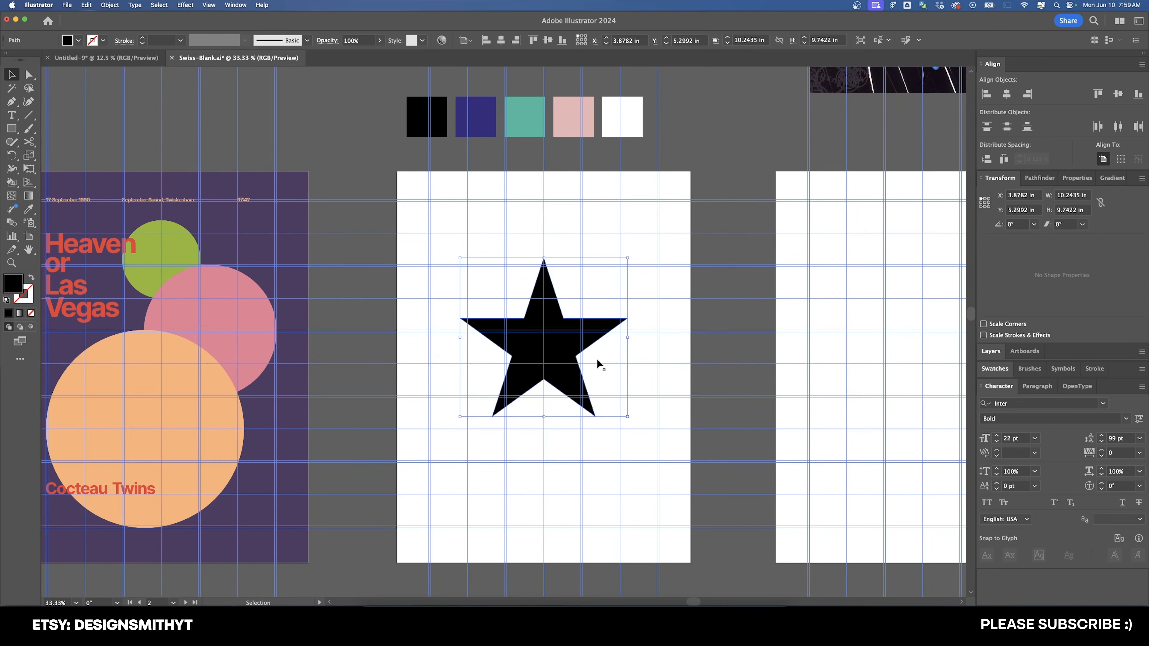
Center the star vertically on the second artboard and lock its width and height proportions.
scroll(596, 359, right, 2)
scroll(596, 358, down, 1)
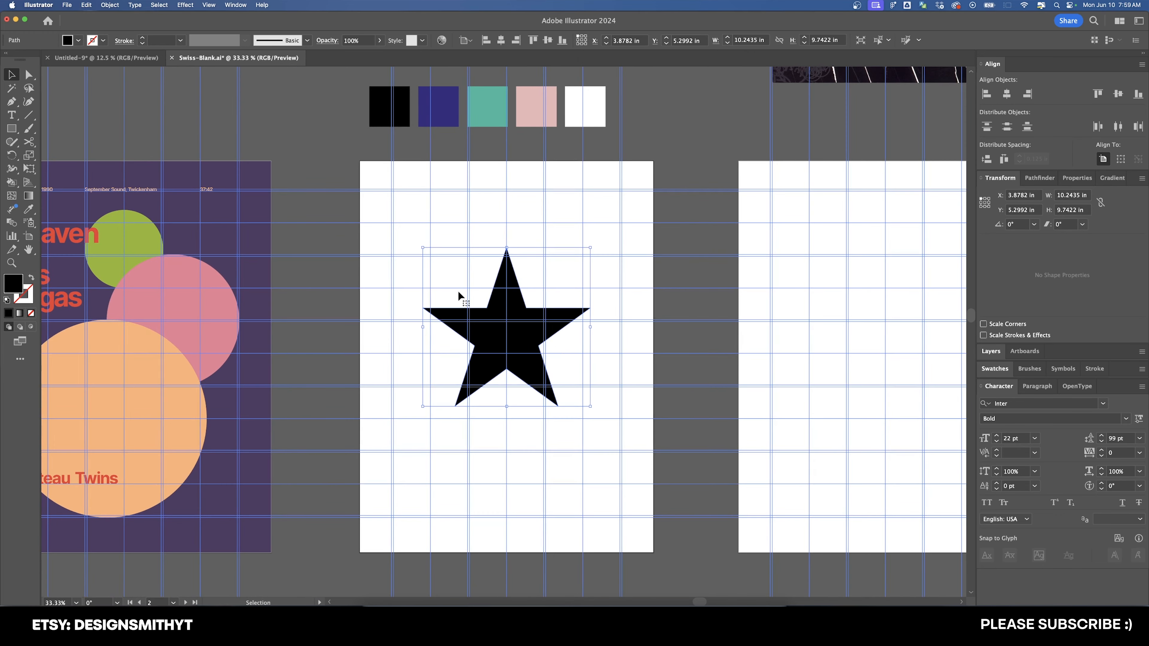
click(547, 40)
click(1100, 202)
Reduce the star proportionally to a height of 1 in.
click(1083, 210)
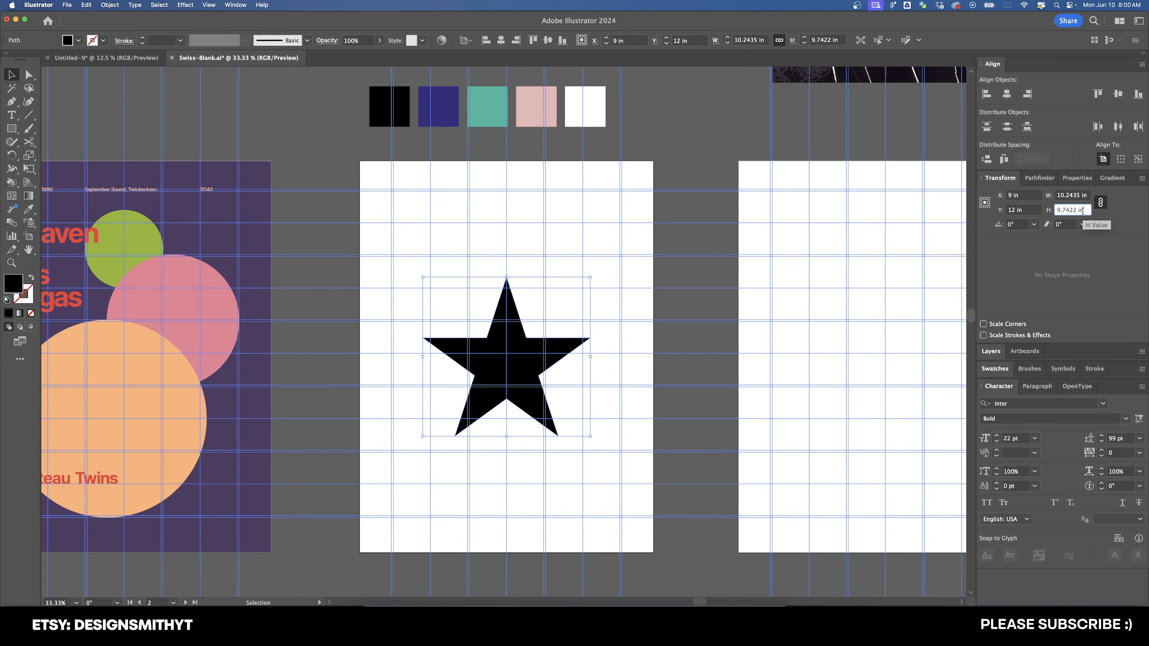
key(Down)
key(Down)
key(Down)
key(Down)
key(Down)
key(Down)
key(Down)
key(Down)
key(Down)
key(Return)
scroll(552, 342, left, 1)
scroll(551, 341, down, 1)
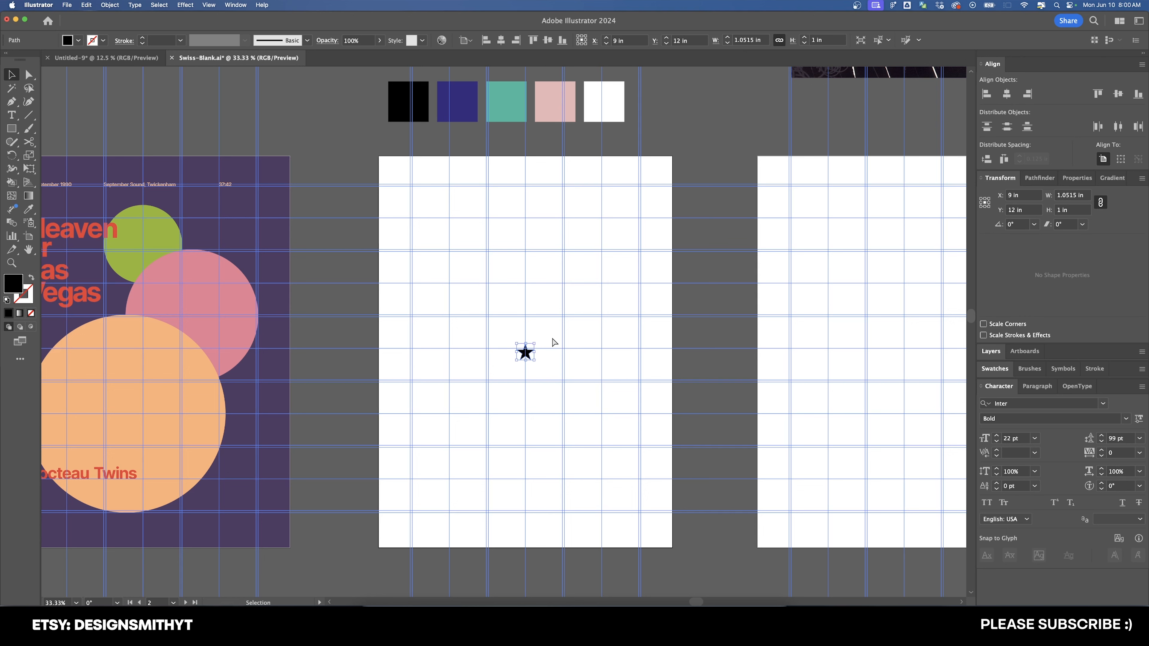
Enlarge a copy of the 1 in star proportionally to a height of 80 in, keeping the small star at its center.
click(1072, 209)
key(Up)
key(Up)
key(Up)
key(Up)
key(Up)
key(Up)
key(Up)
key(Up)
key(Up)
key(Up)
key(Up)
key(Up)
key(Up)
key(Up)
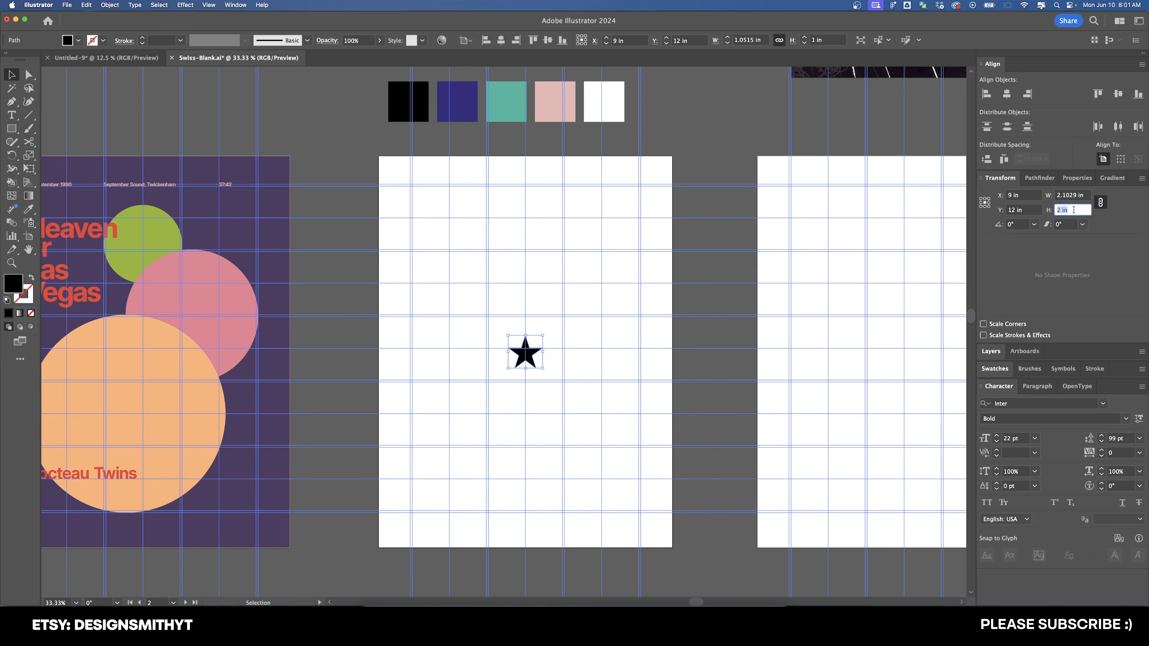
key(Up)
key(Up)
key(Up)
key(Up)
key(Up)
key(Up)
key(Up)
key(Up)
key(Up)
key(Up)
key(Up)
key(Up)
key(Up)
key(Up)
key(Up)
key(Up)
key(Up)
key(Up)
key(Up)
key(Up)
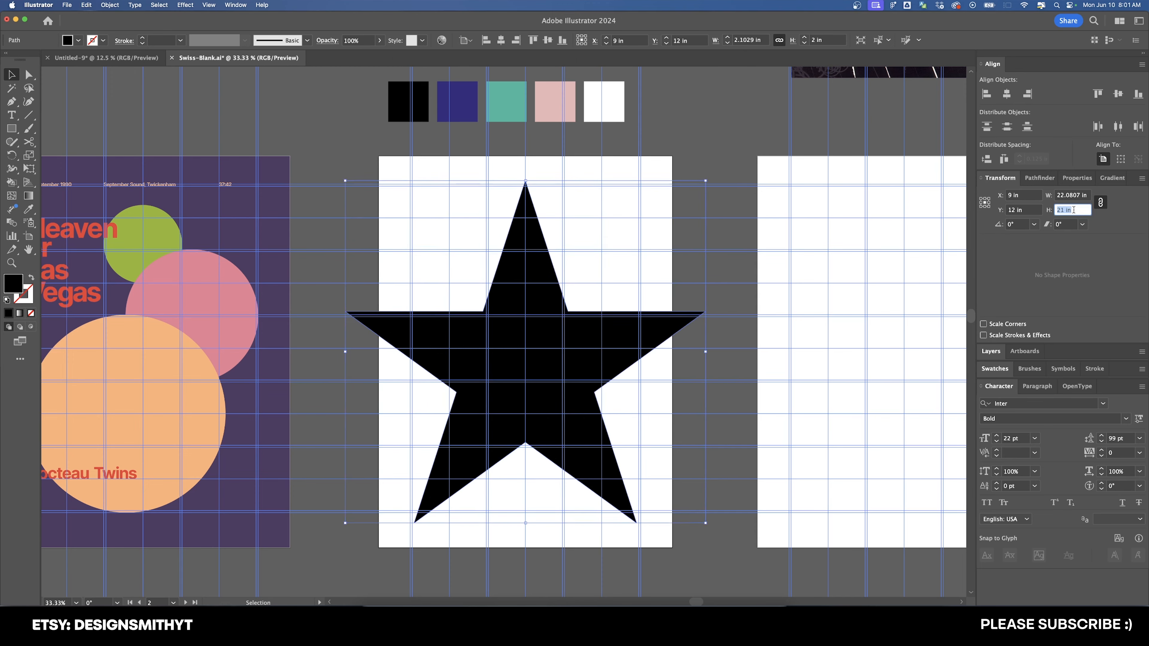
key(Up)
key(Up)
key(Up)
key(Up)
key(Up)
key(Up)
key(Up)
key(Up)
key(Up)
key(Up)
key(Up)
key(Up)
key(Up)
key(Up)
key(Up)
key(Up)
key(Up)
key(Up)
key(Up)
key(Up)
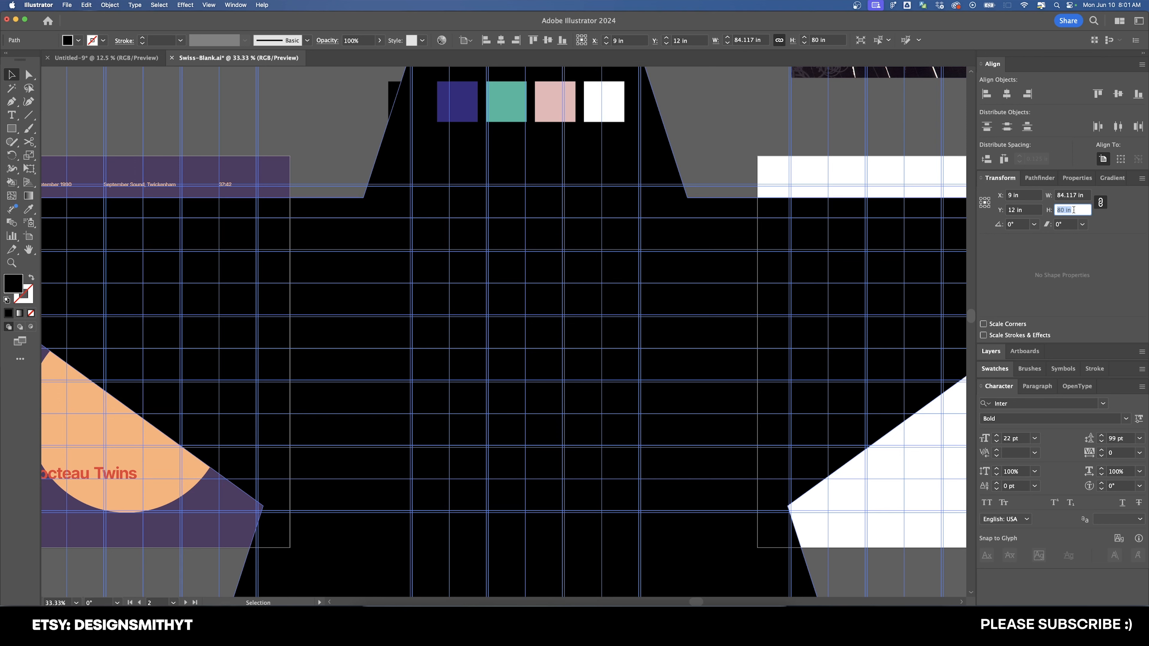
key(Return)
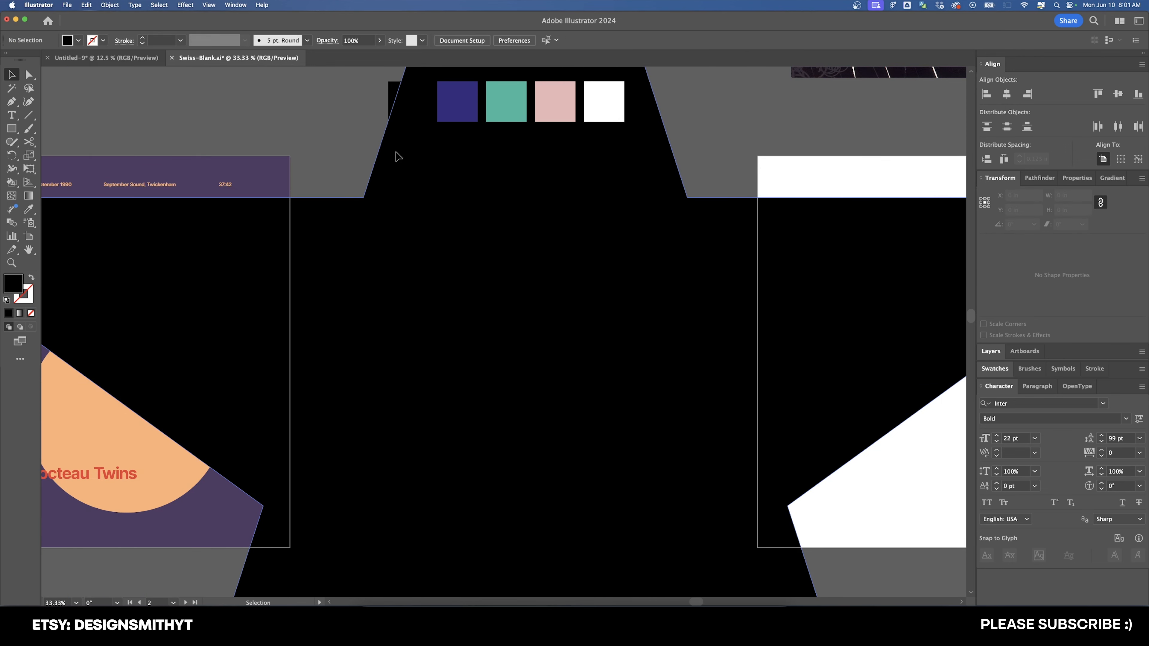
Send the 80 in star behind all the other artwork.
click(110, 5)
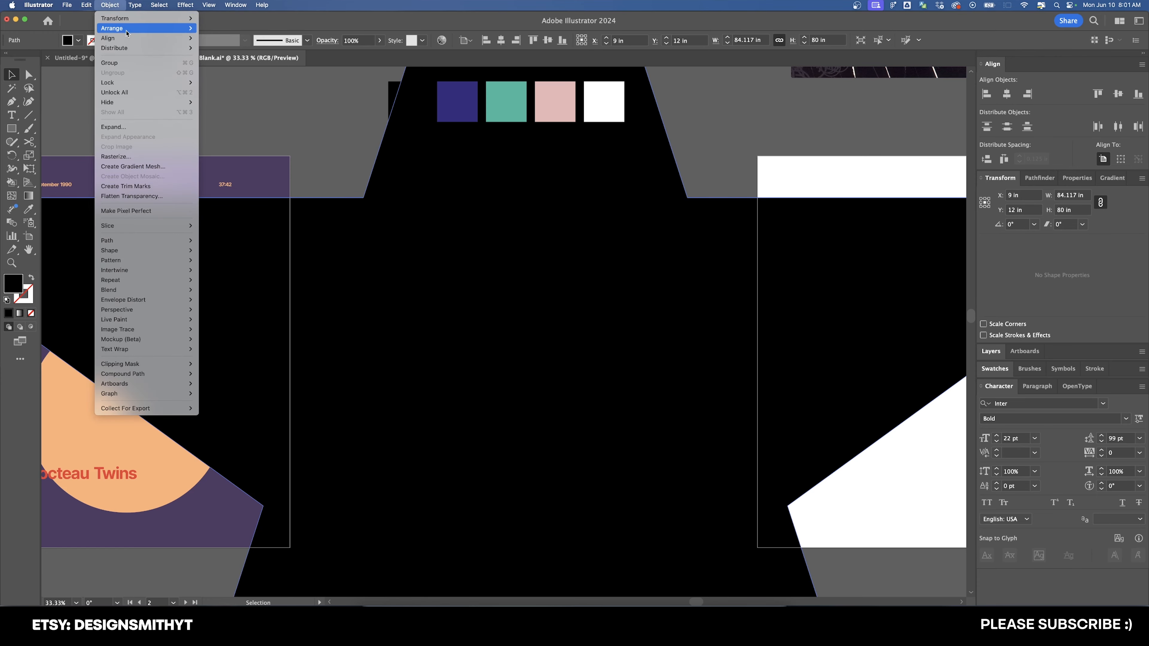
mouse_move(136, 28)
click(234, 48)
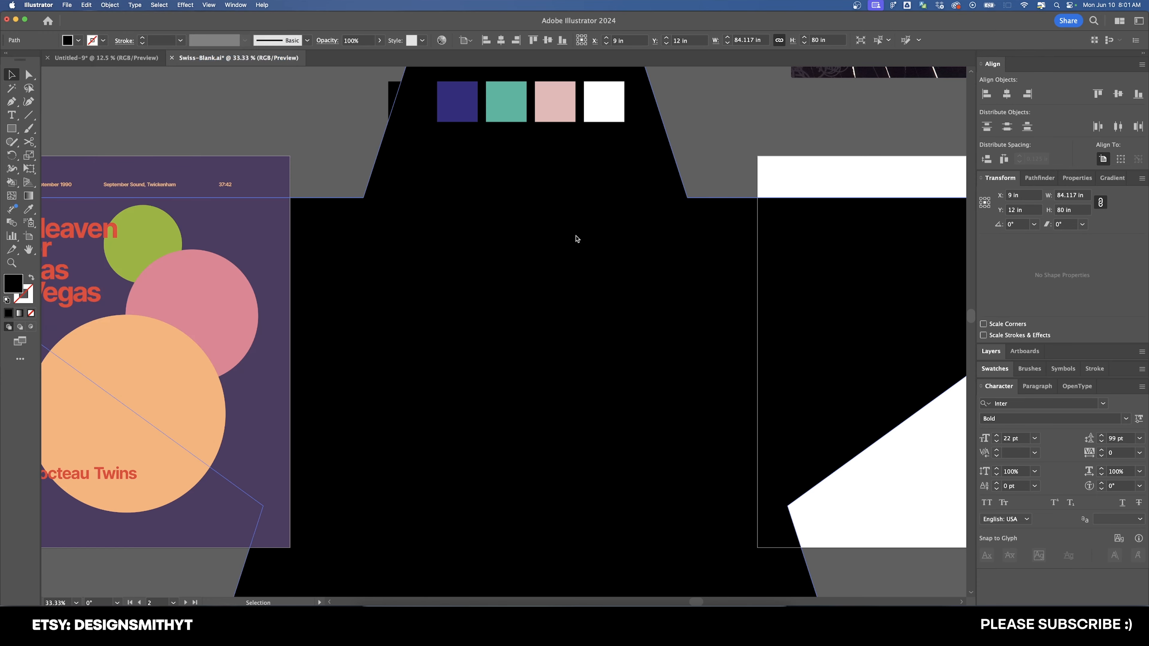
Fill the small 1 in star at the center with the dark blue from the palette squares.
key(shift+super+a)
key(super+y)
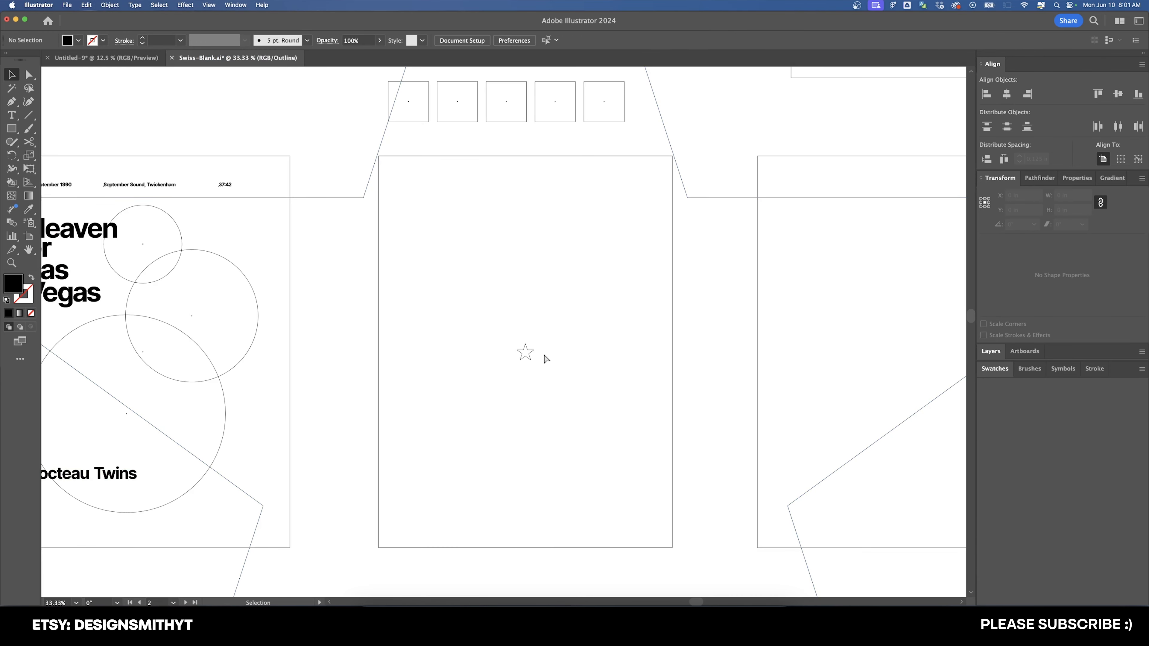
click(530, 355)
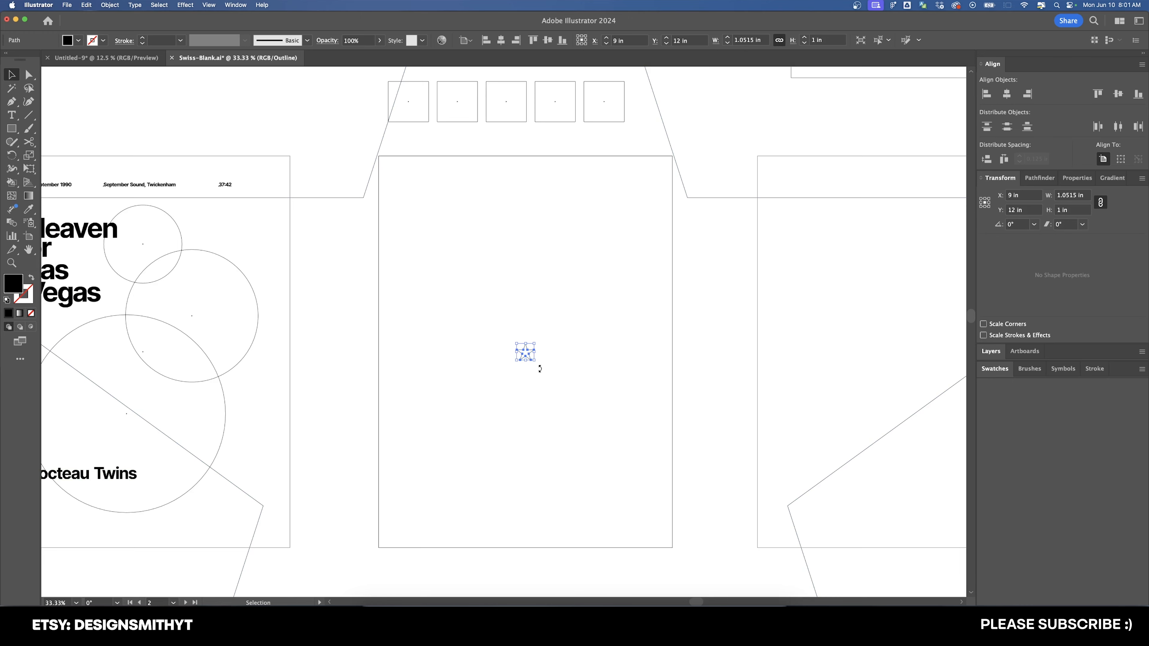
key(super+y)
key(i)
click(469, 98)
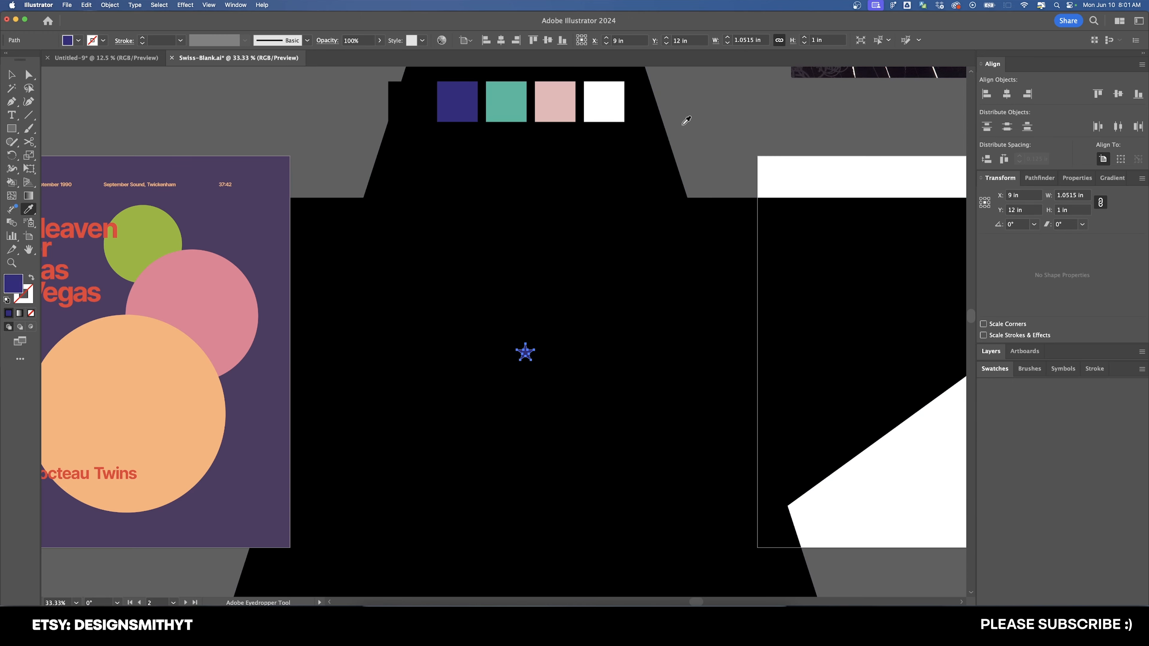
key(v)
Fill the 80 in star with the teal from the palette squares.
click(702, 117)
click(642, 326)
key(i)
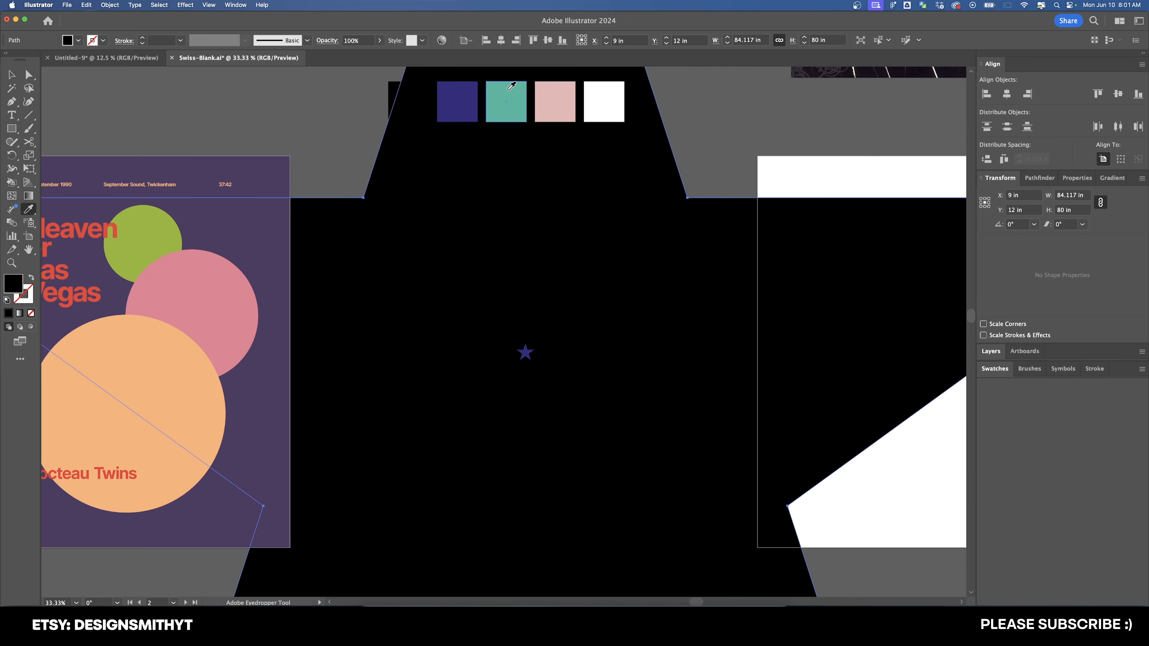
click(511, 86)
key(v)
click(708, 174)
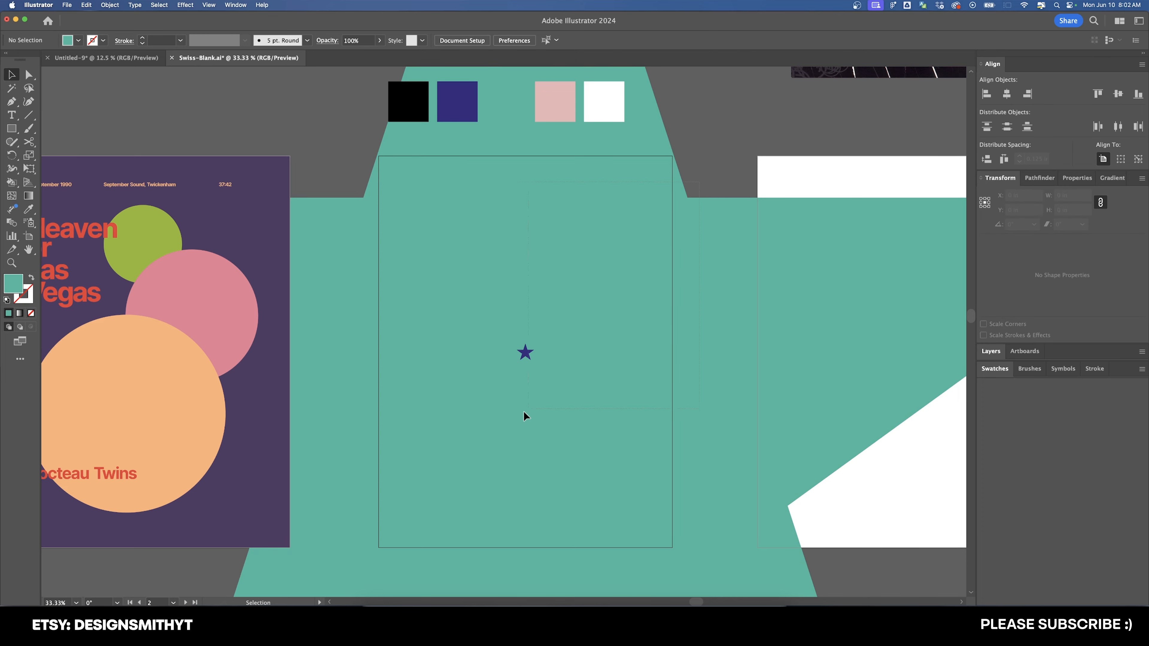
Blend the small dark blue star with the large teal star, using 20 specified steps.
click(515, 417)
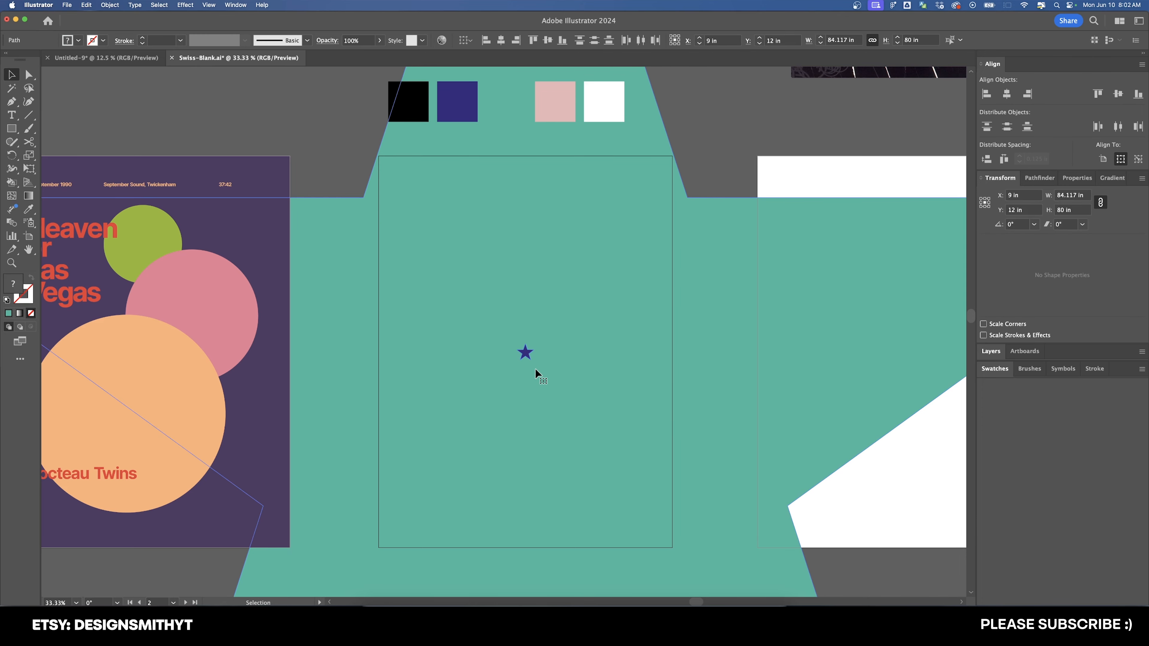
key(super+alt+b)
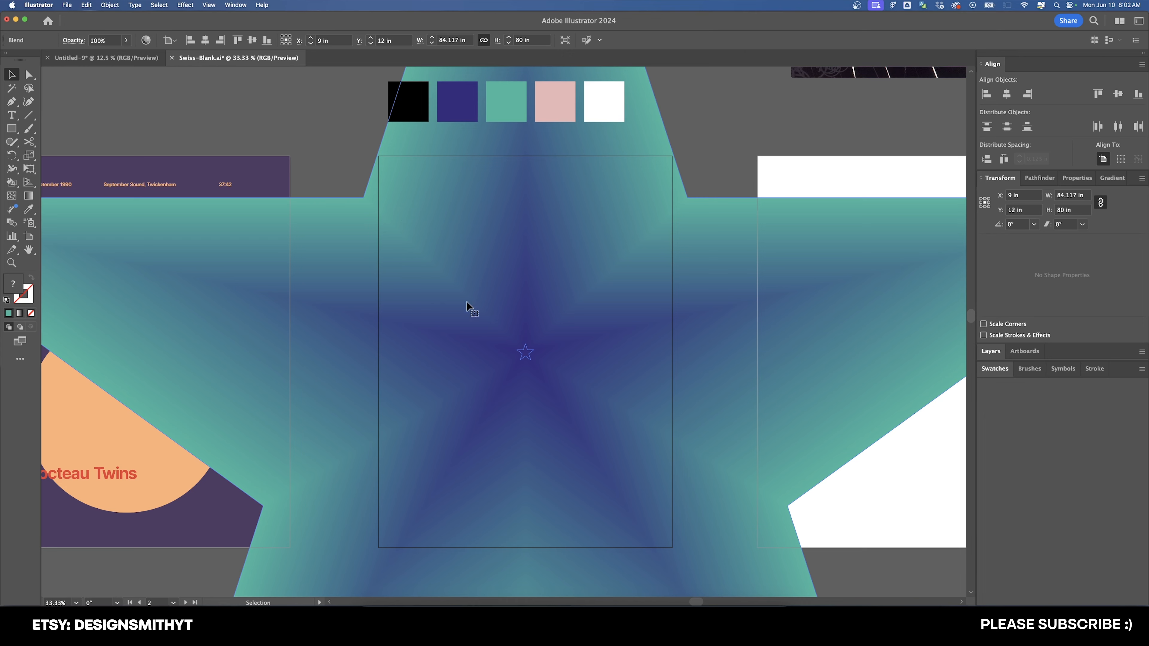
double_click(10, 222)
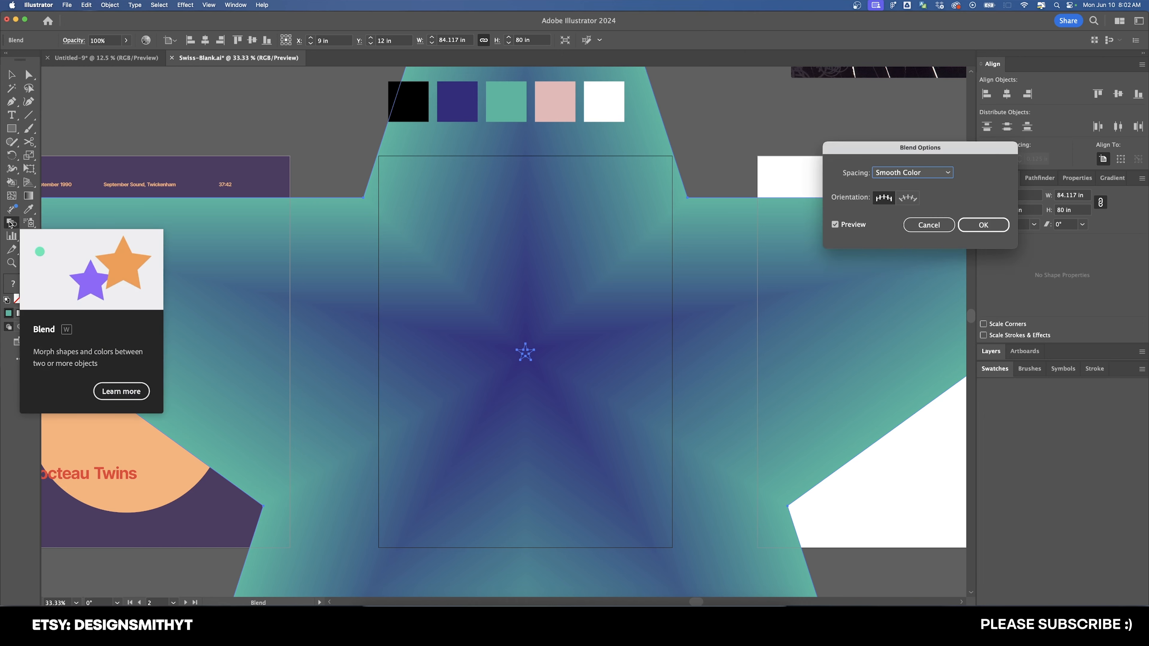
click(886, 176)
click(900, 195)
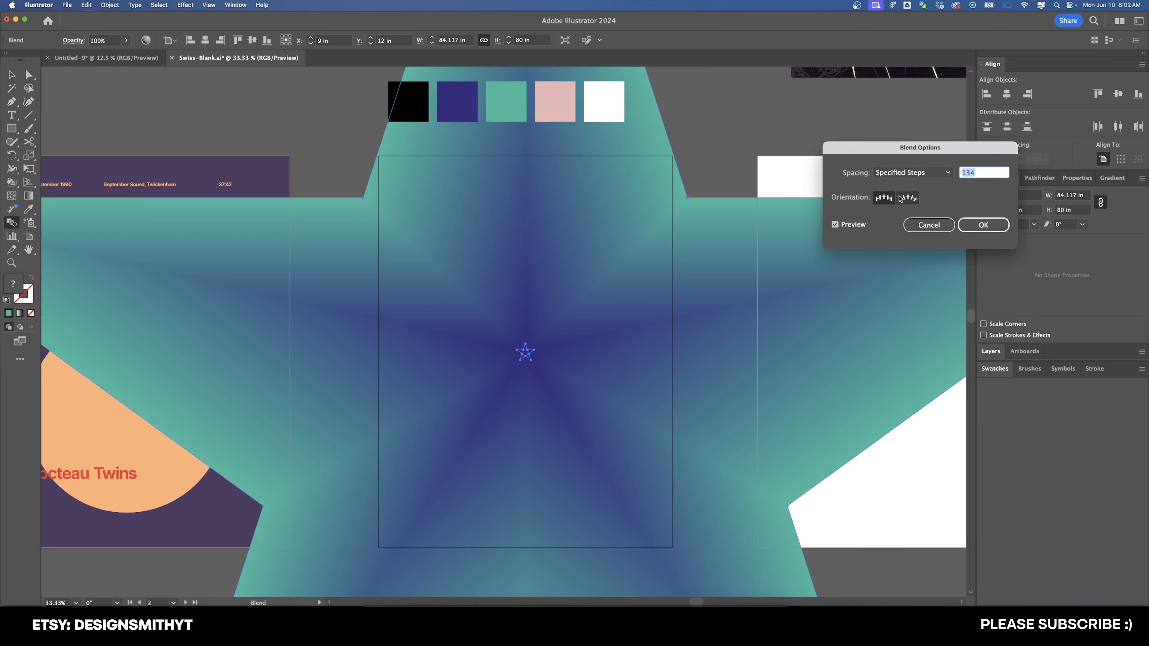
text(10)
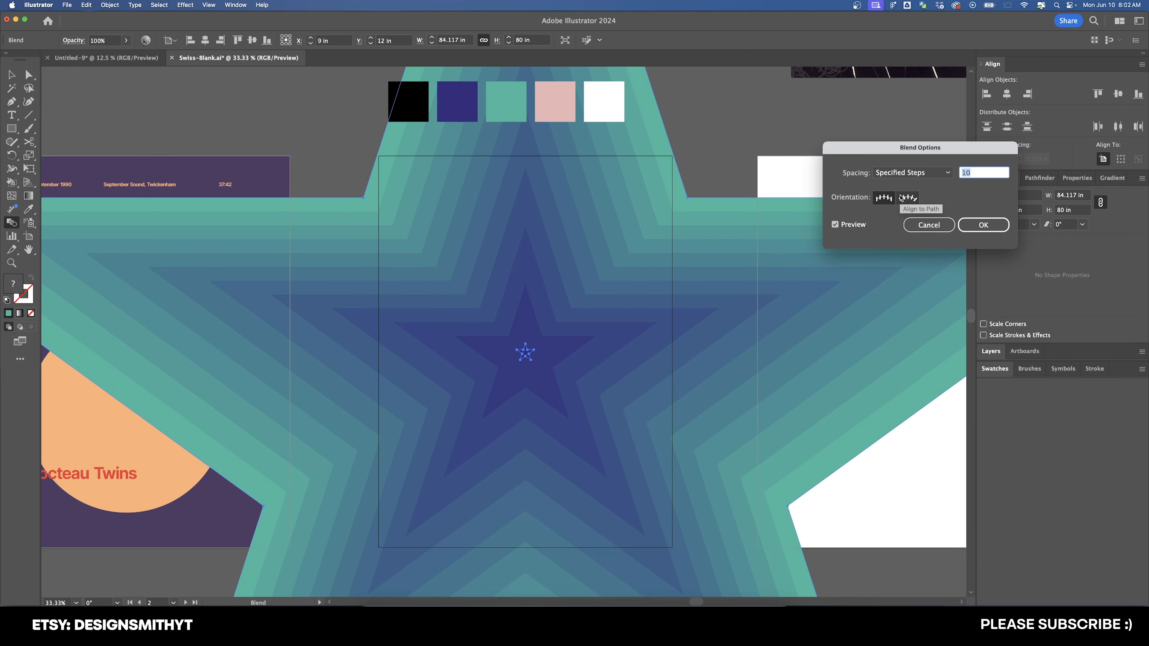
text(20)
key(Tab)
key(Return)
key(v)
Expand the star blend's object and fill, and ungroup it into separate stars.
click(110, 5)
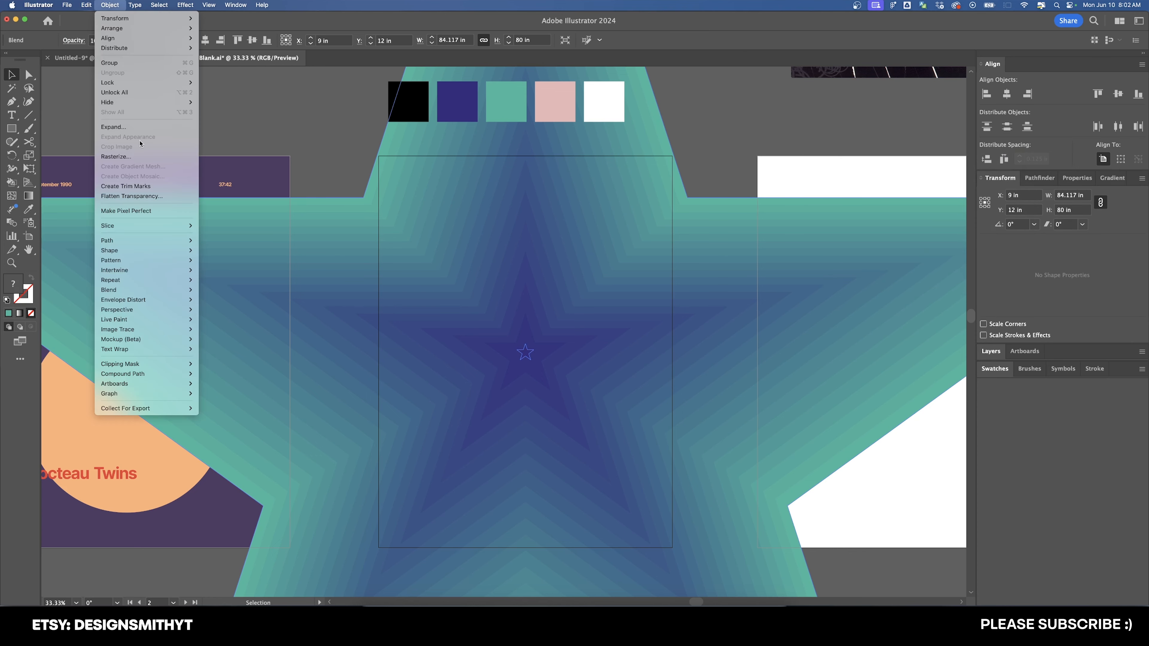
click(114, 127)
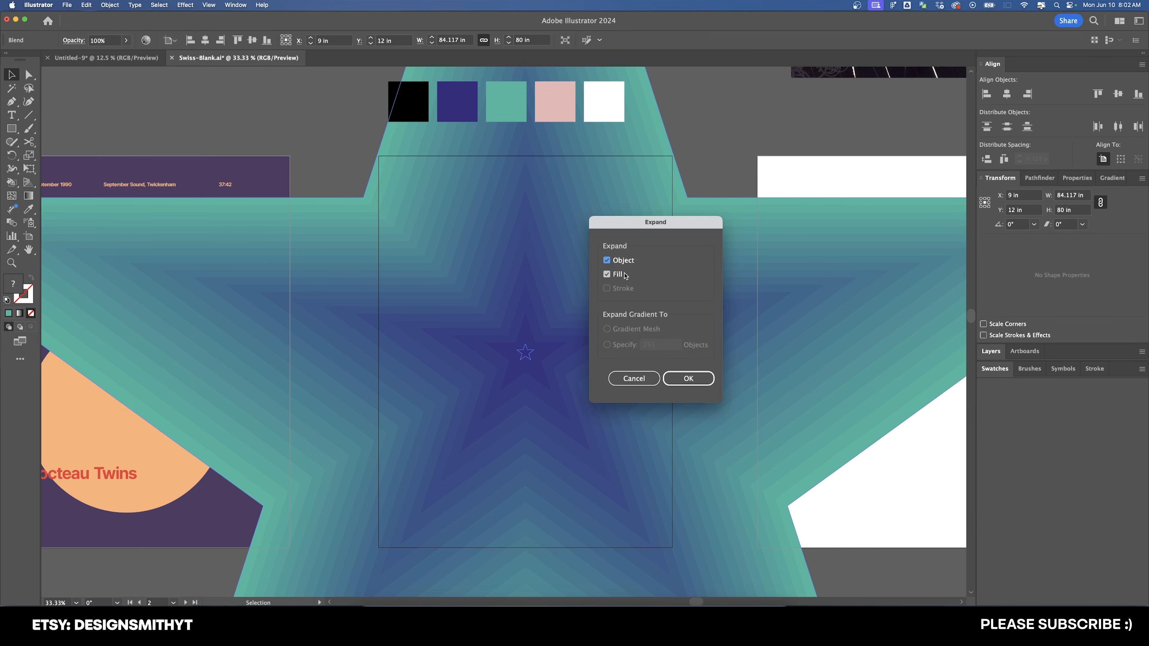
click(688, 379)
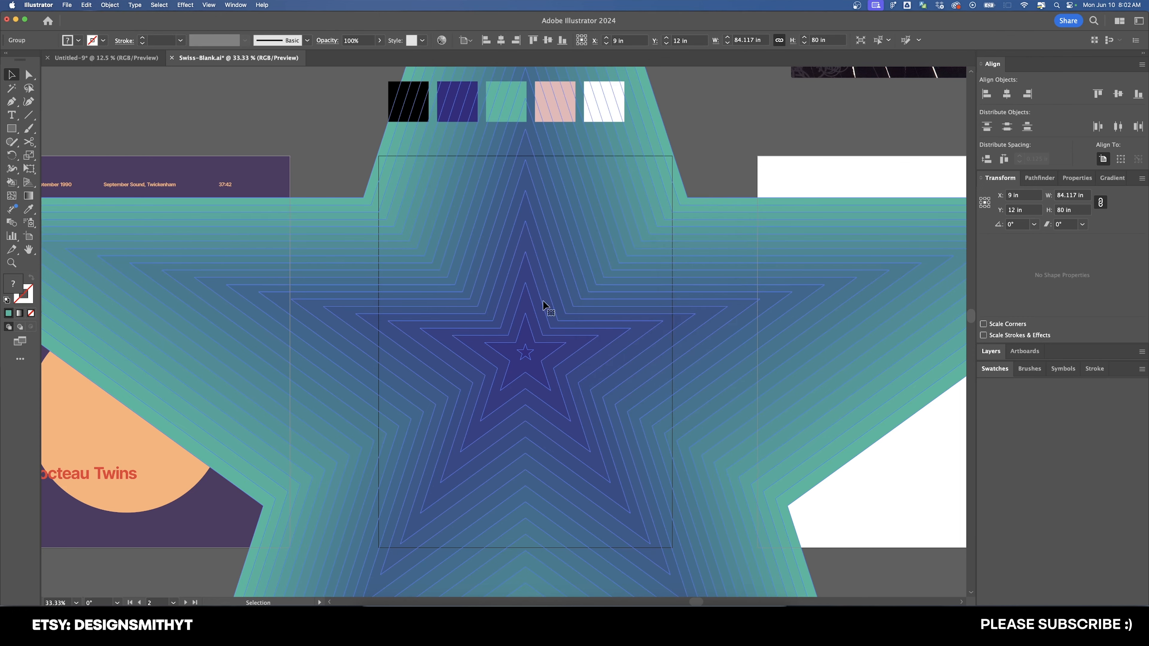
click(713, 167)
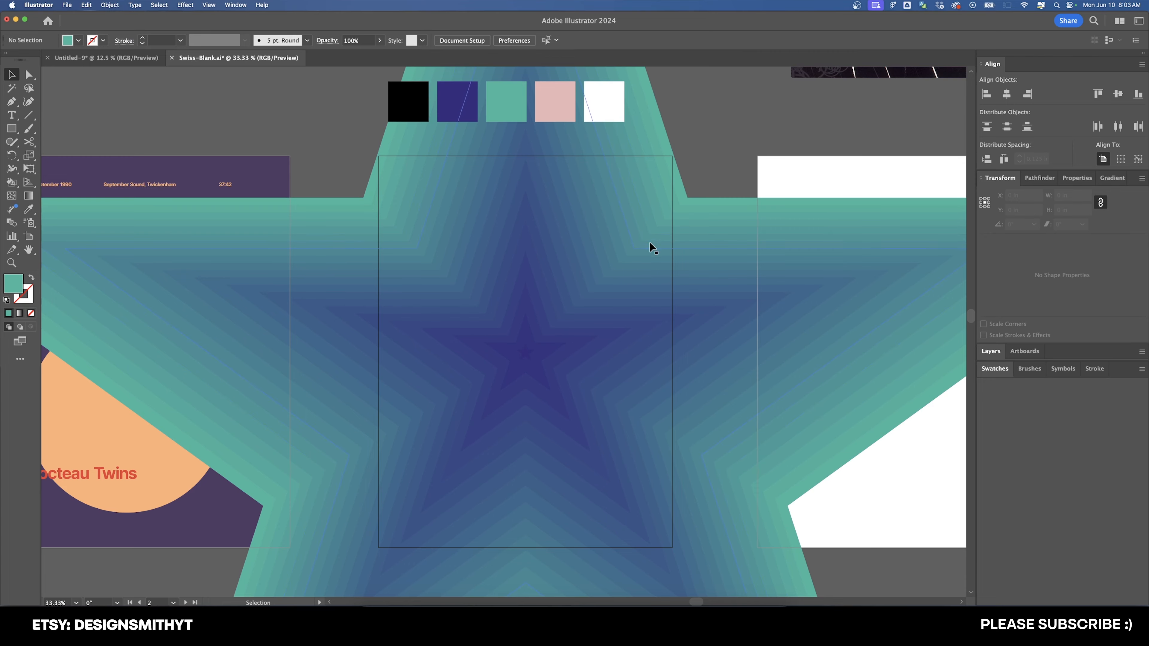
click(659, 269)
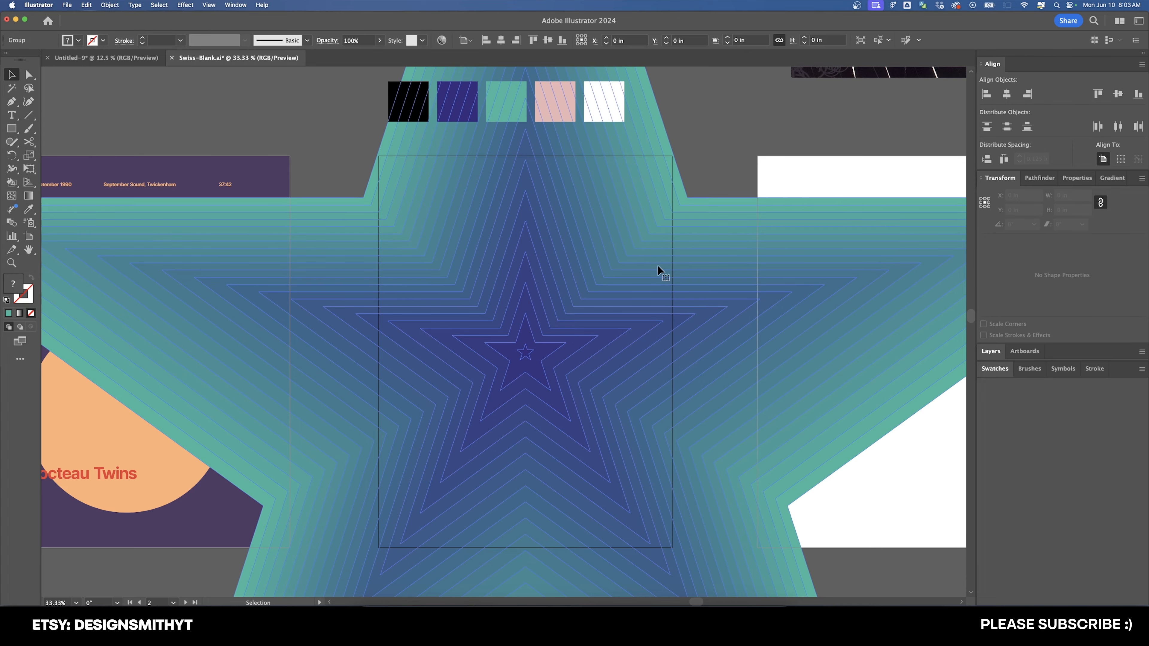
click(114, 4)
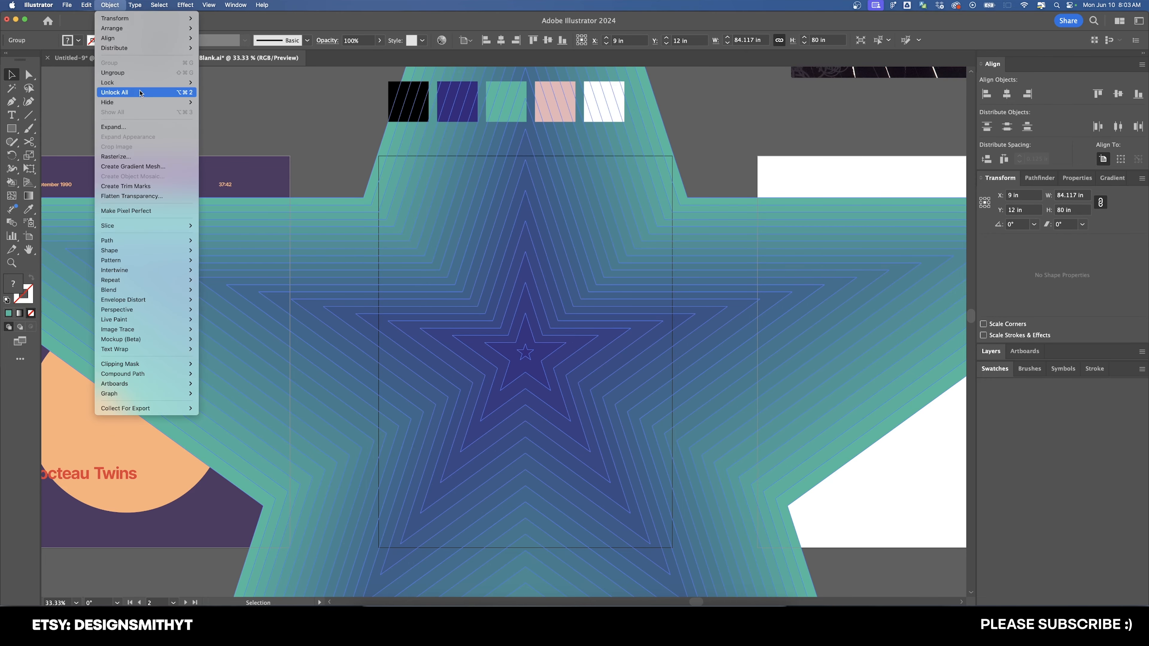
click(141, 73)
click(265, 97)
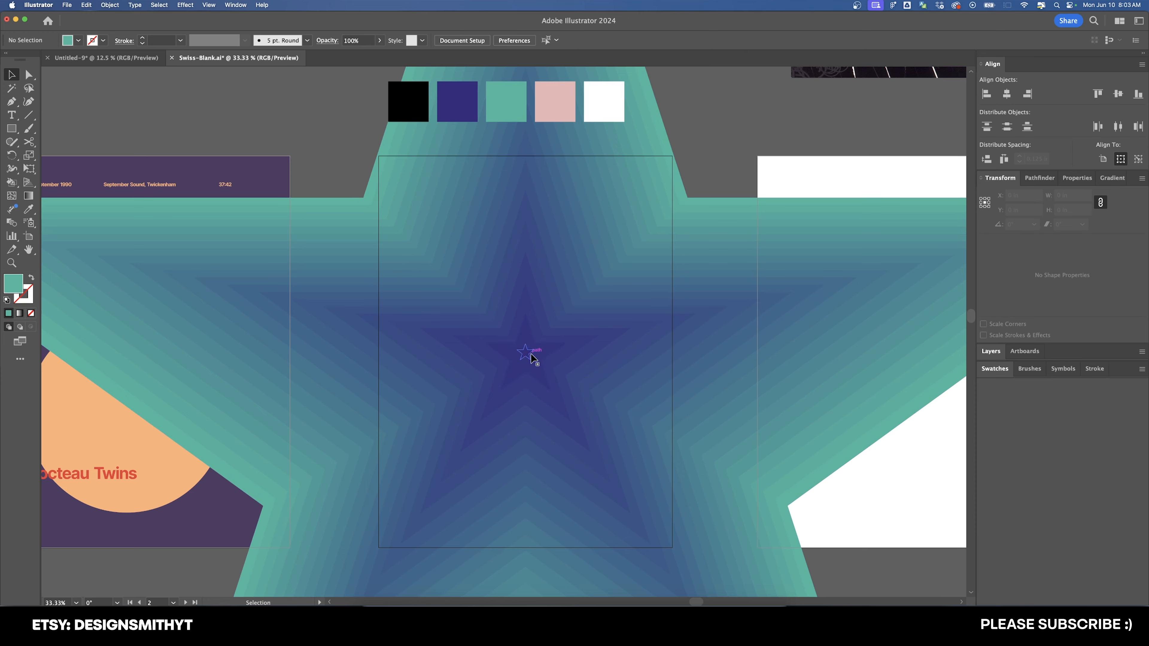
Fill the innermost star with the white from the palette squares.
click(525, 355)
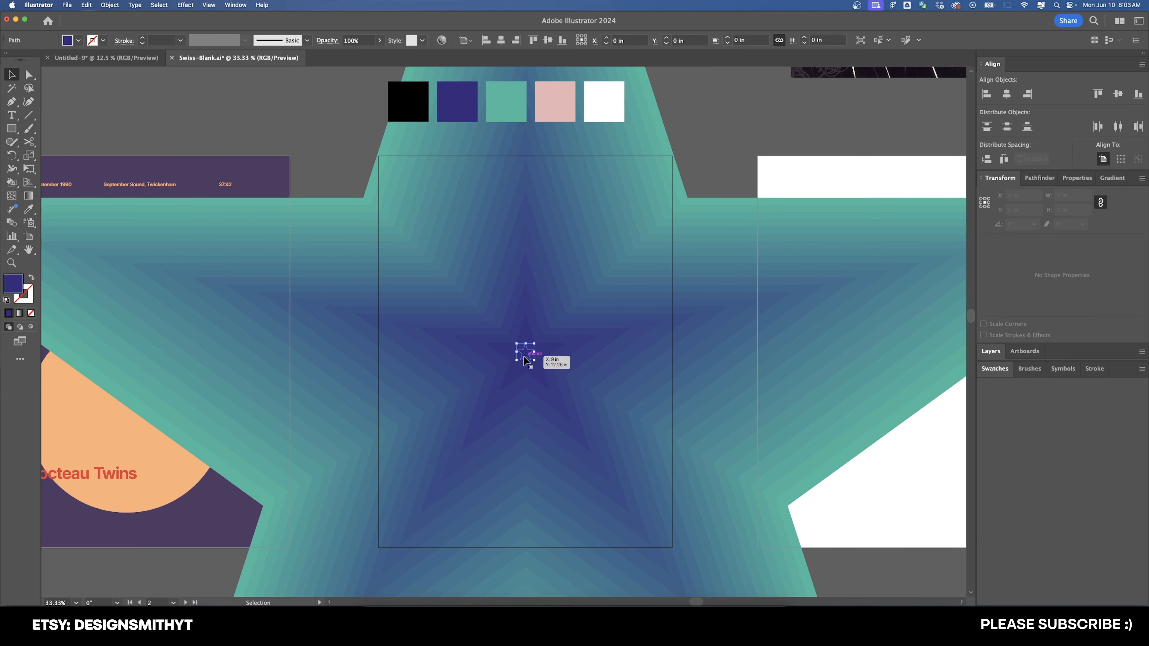
key(i)
click(596, 108)
key(v)
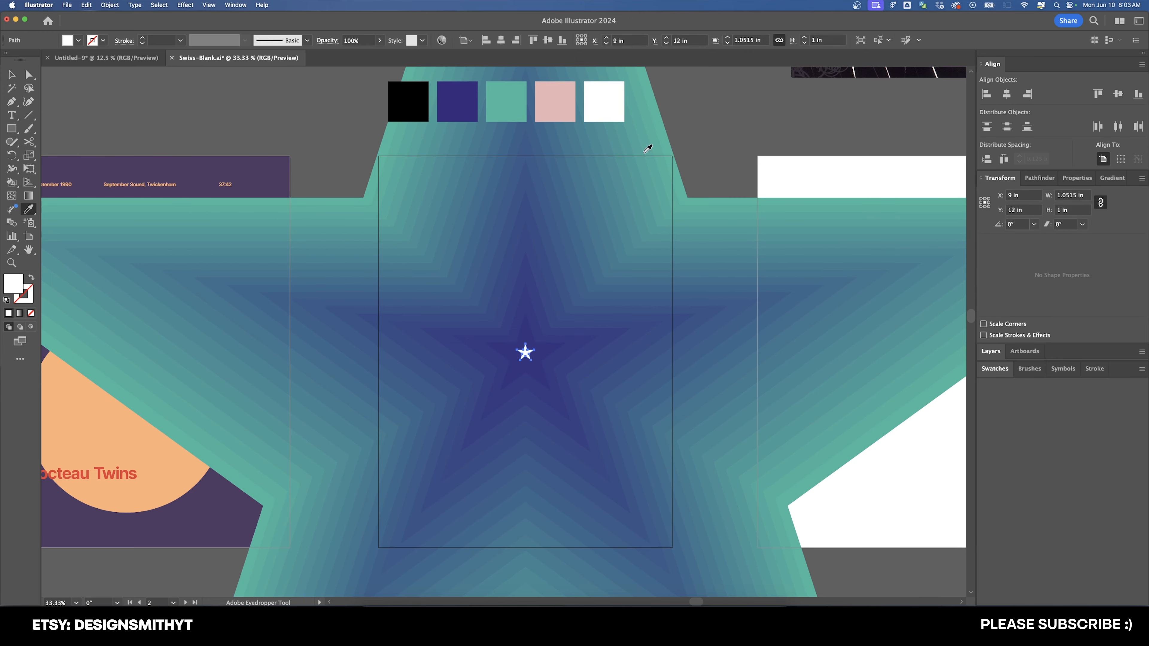
Color the second to fifth stars from the center dark blue, teal, pink and black using the palette squares.
click(542, 349)
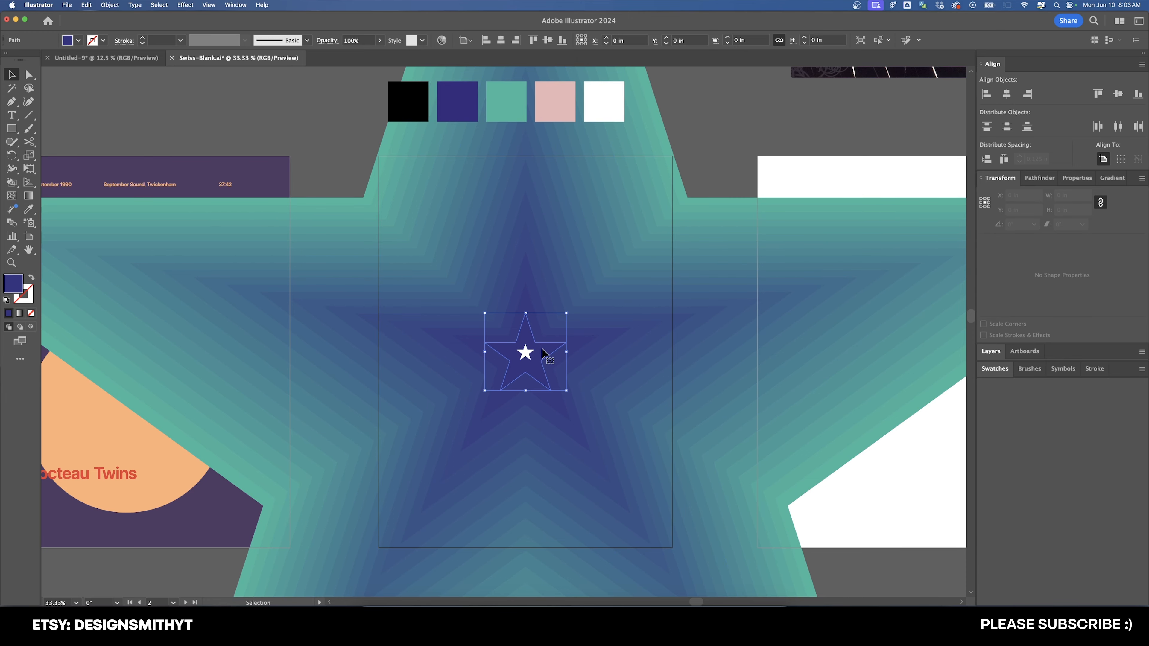
click(560, 343)
key(i)
click(509, 86)
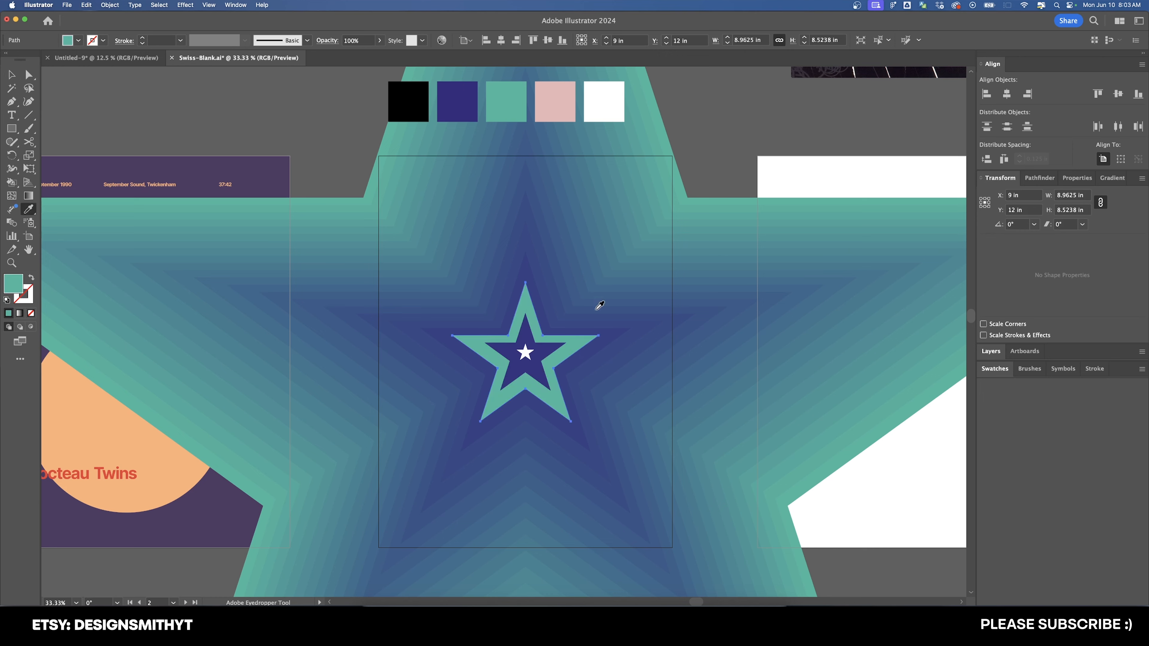
super+click(596, 331)
click(560, 90)
key(v)
click(712, 154)
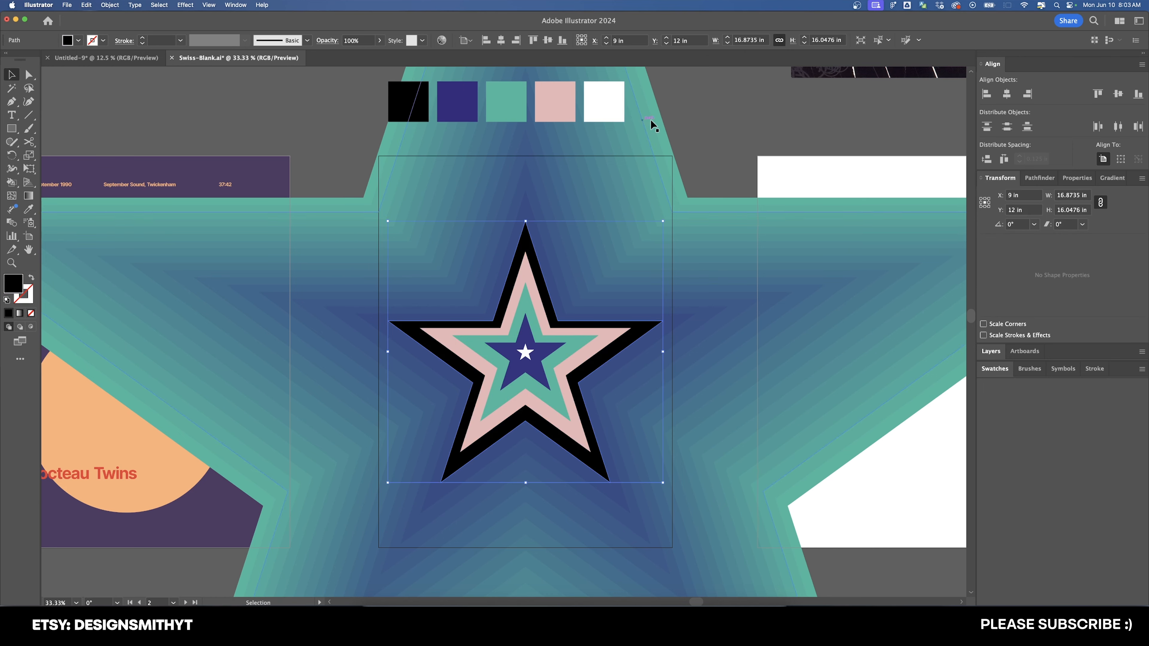
Color the remaining stars outward in a repeating white, dark blue, teal, pink and black order, ending with dark blue on the outermost star.
click(589, 319)
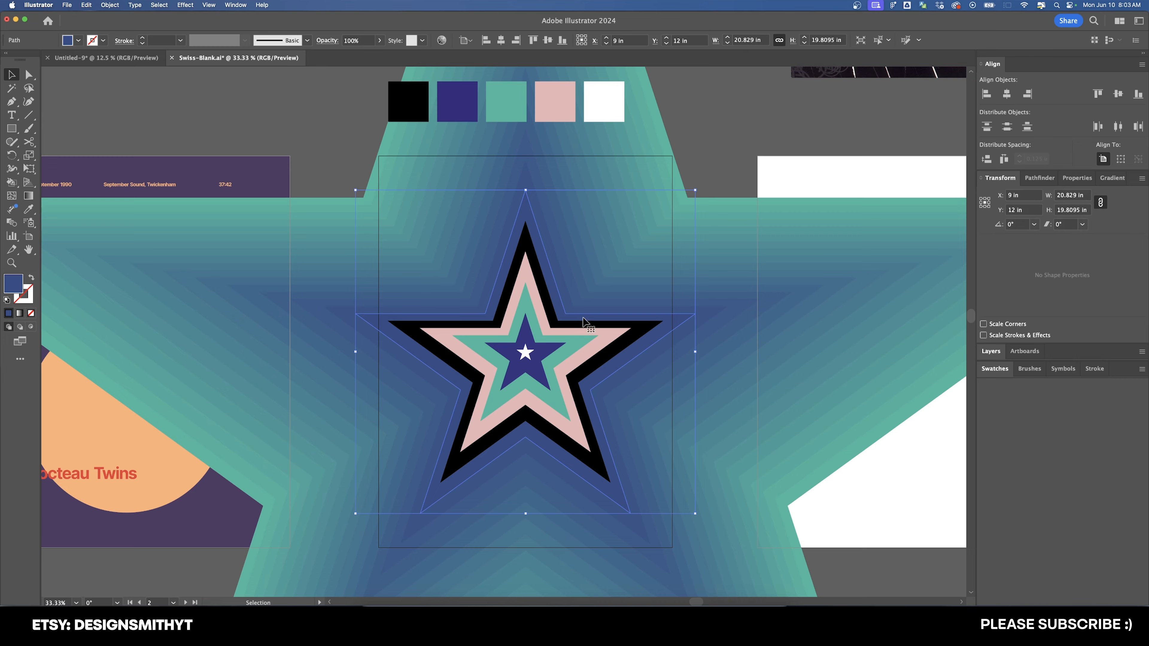
key(i)
click(606, 87)
key(v)
click(570, 305)
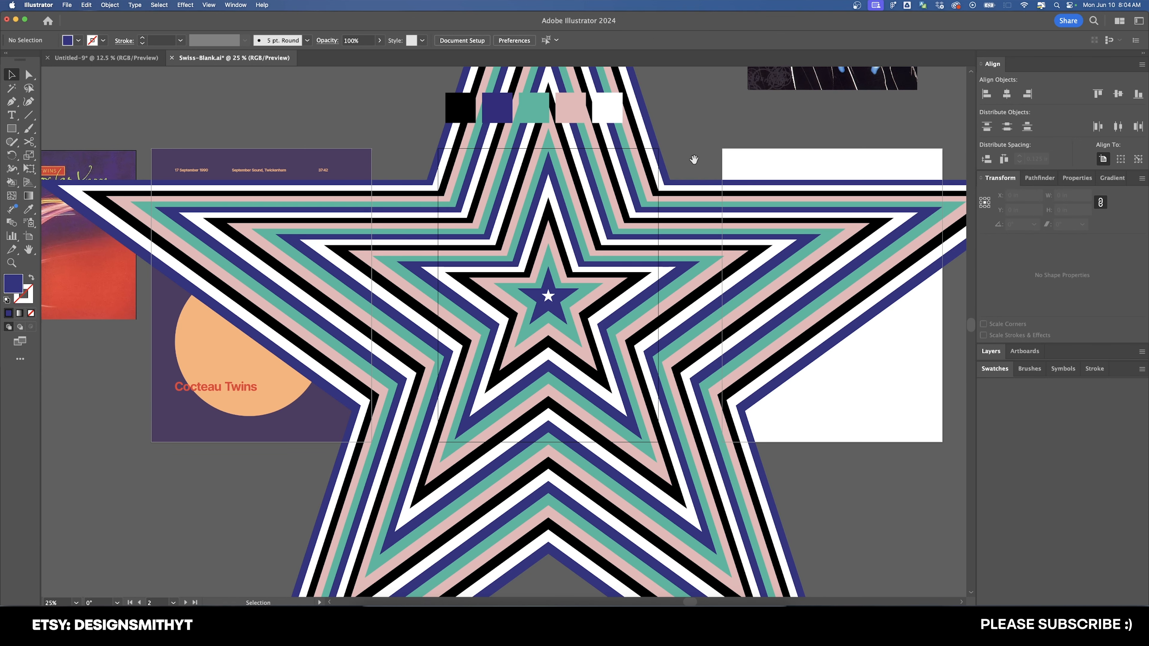
Draw a dark blue rectangle about 18.1 in wide and 24 in high over the second artboard.
drag(694, 160, 666, 174)
key(m)
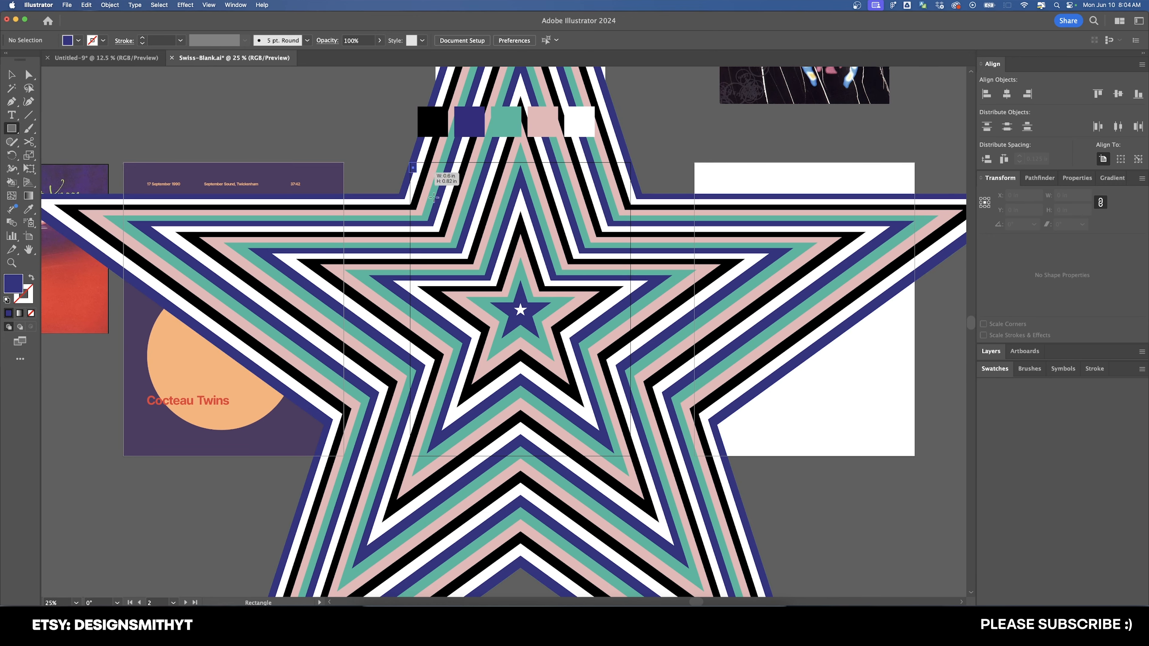
drag(409, 162, 628, 456)
key(v)
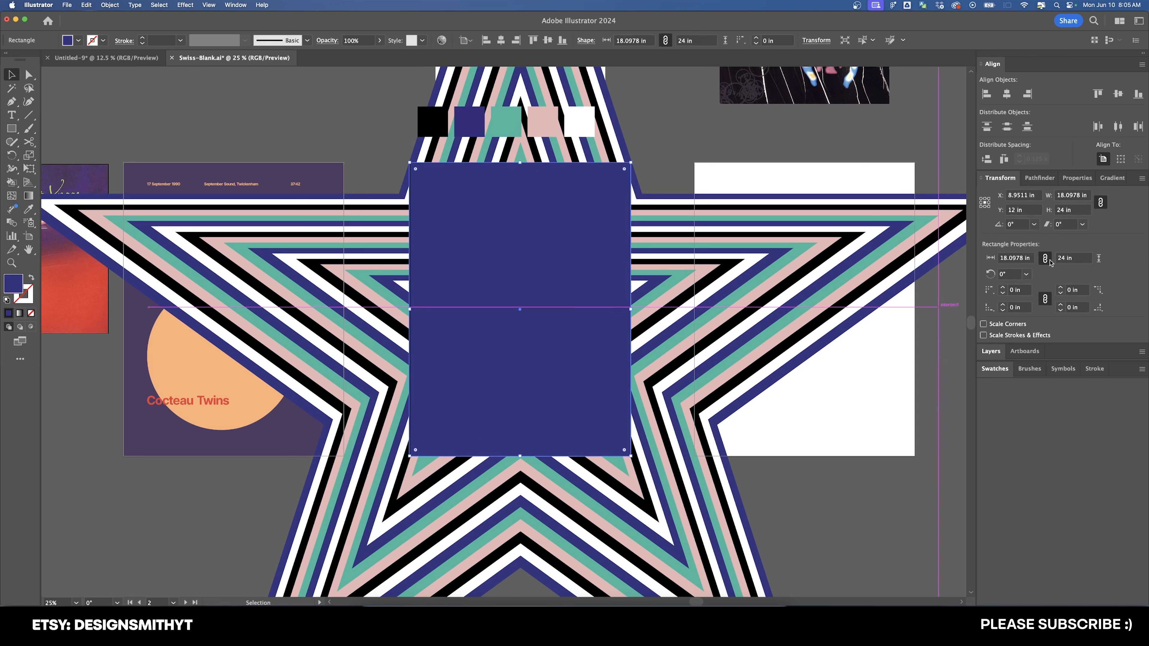
Set the rectangle's width to 18 in and center it horizontally on the artboard.
click(1074, 195)
key(Up)
key(Up)
key(Down)
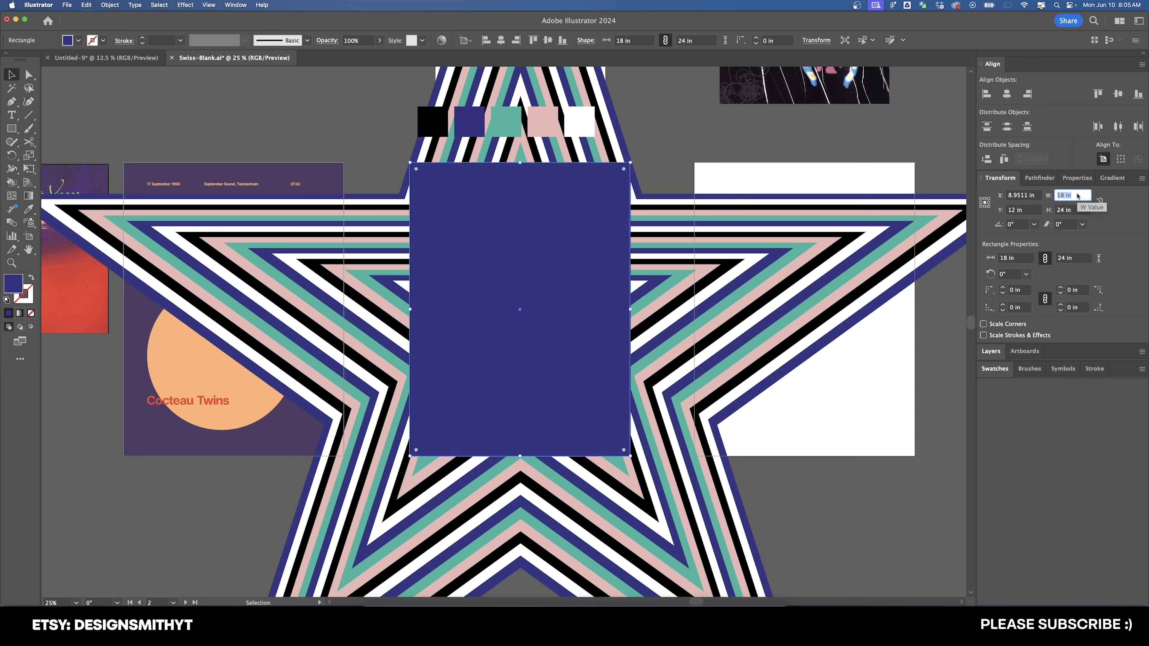
click(1006, 94)
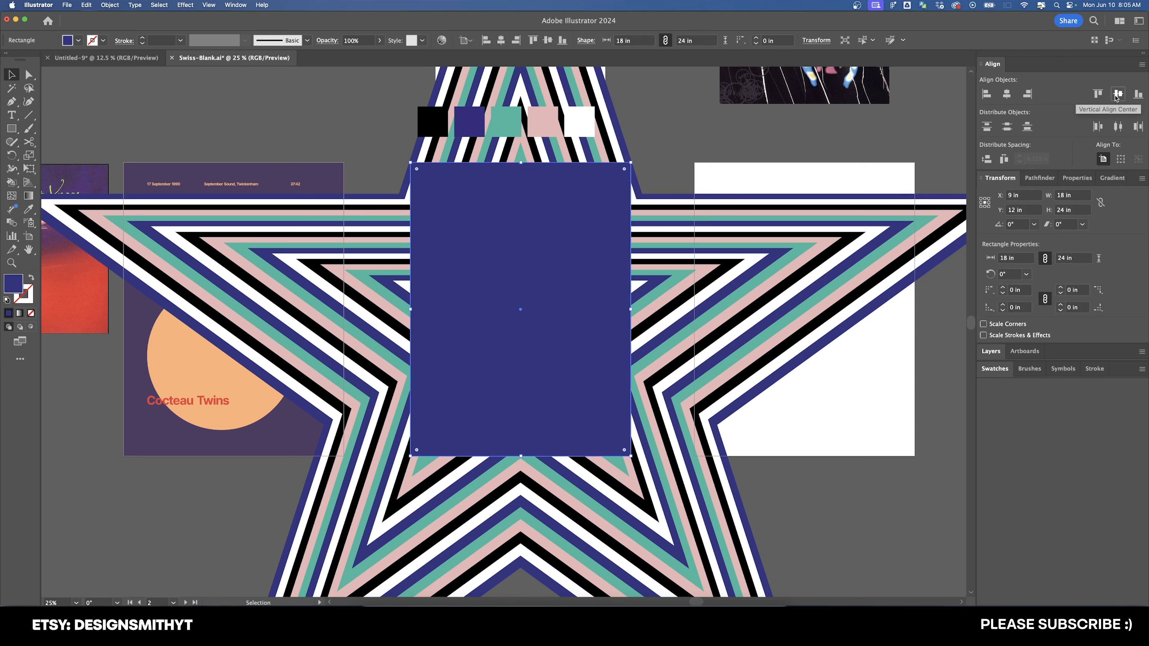
click(658, 171)
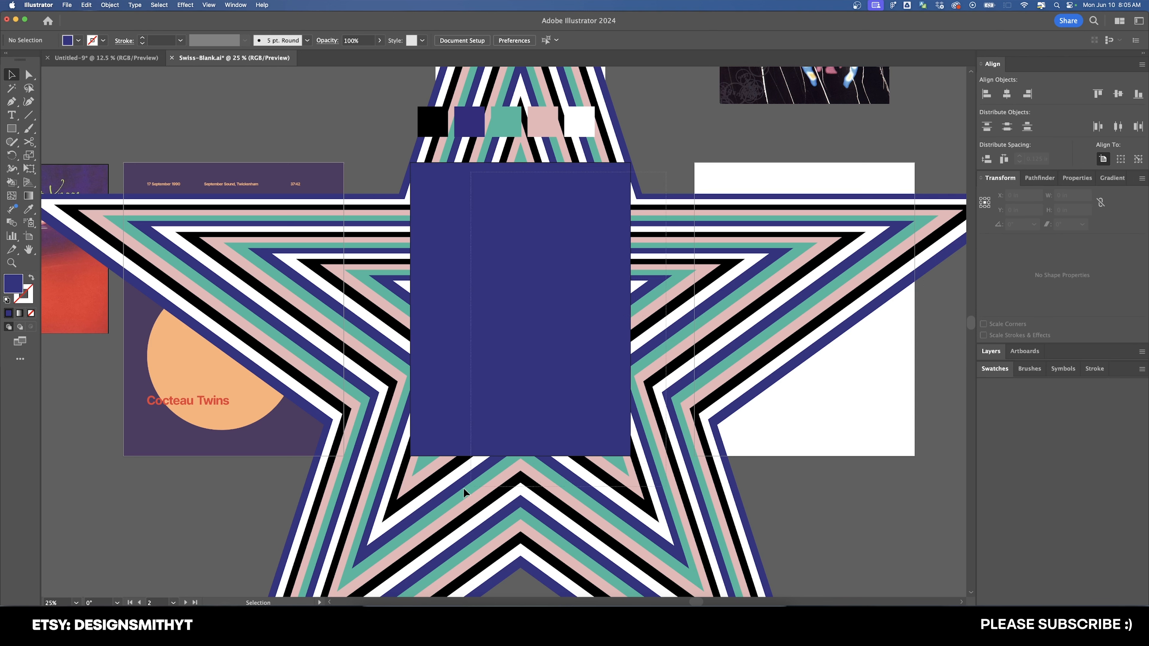
Clip the concentric stars to the artboard-sized rectangle with a clipping mask and lock the clipped group.
drag(403, 500, 403, 500)
key(super+7)
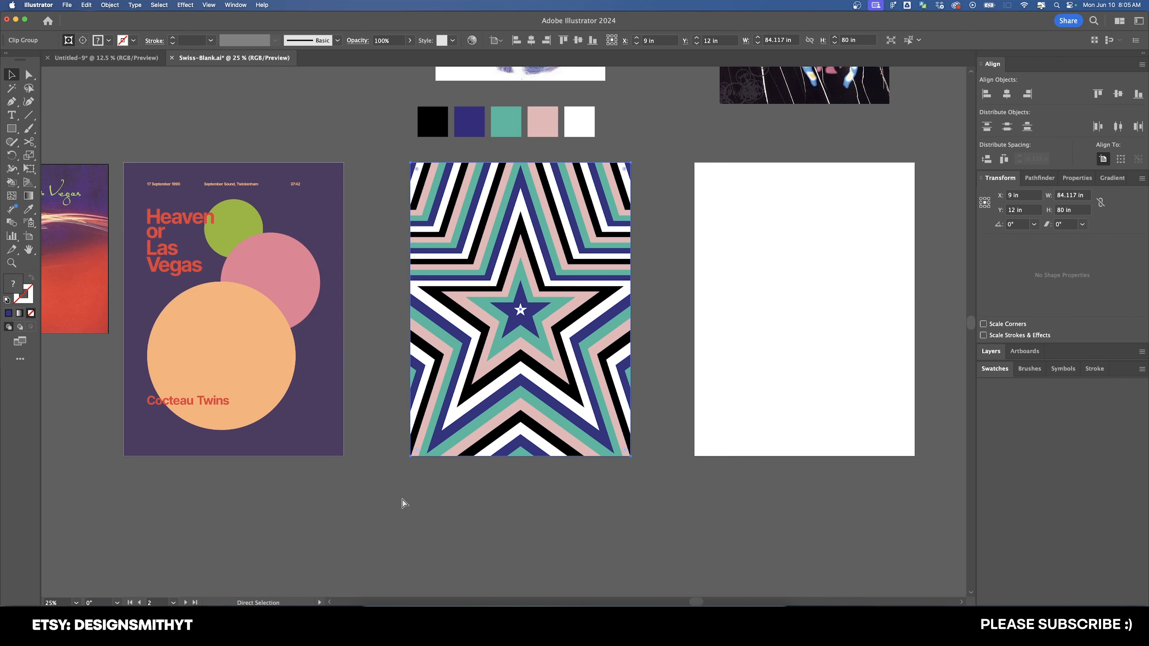
key(super+shift+a)
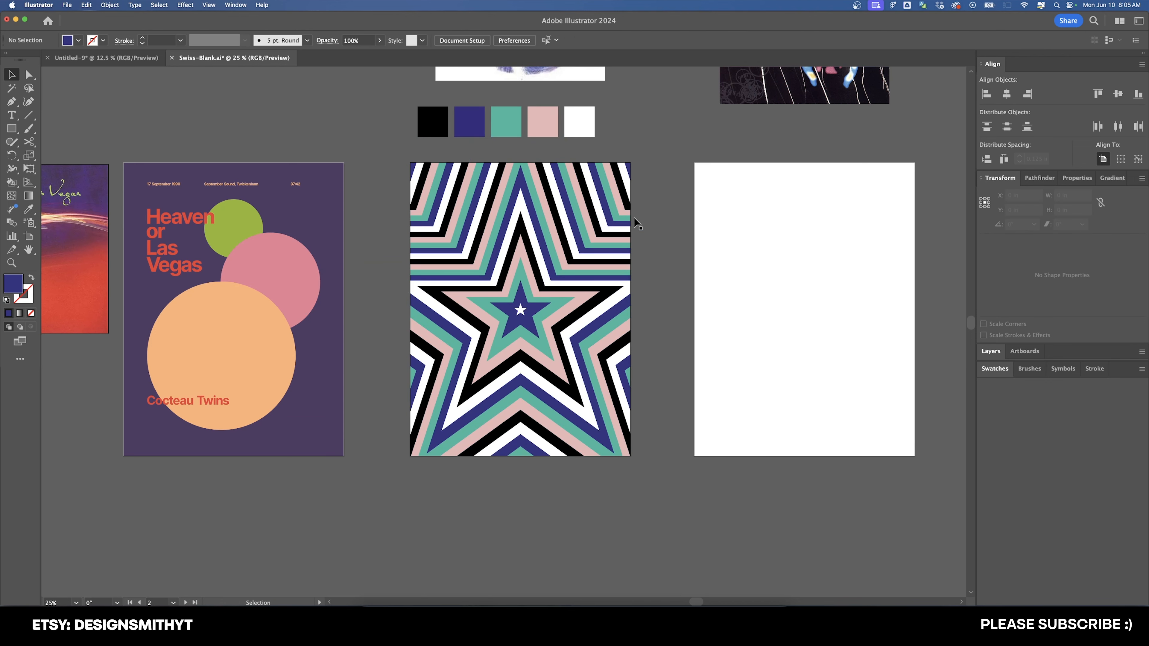
scroll(690, 231, left, 2)
drag(444, 508, 544, 369)
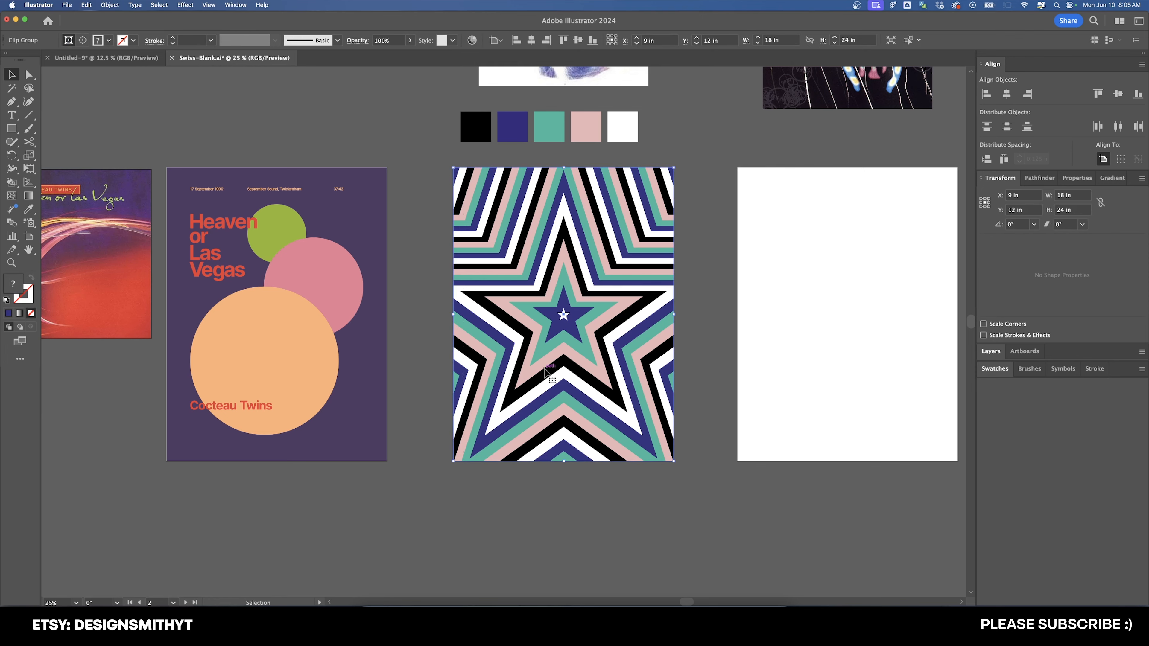
key(super+2)
Add the text "whitenoise superstar" in 22 pt Inter Bold and place it over the lower part of the star pattern.
scroll(544, 369, up, 2)
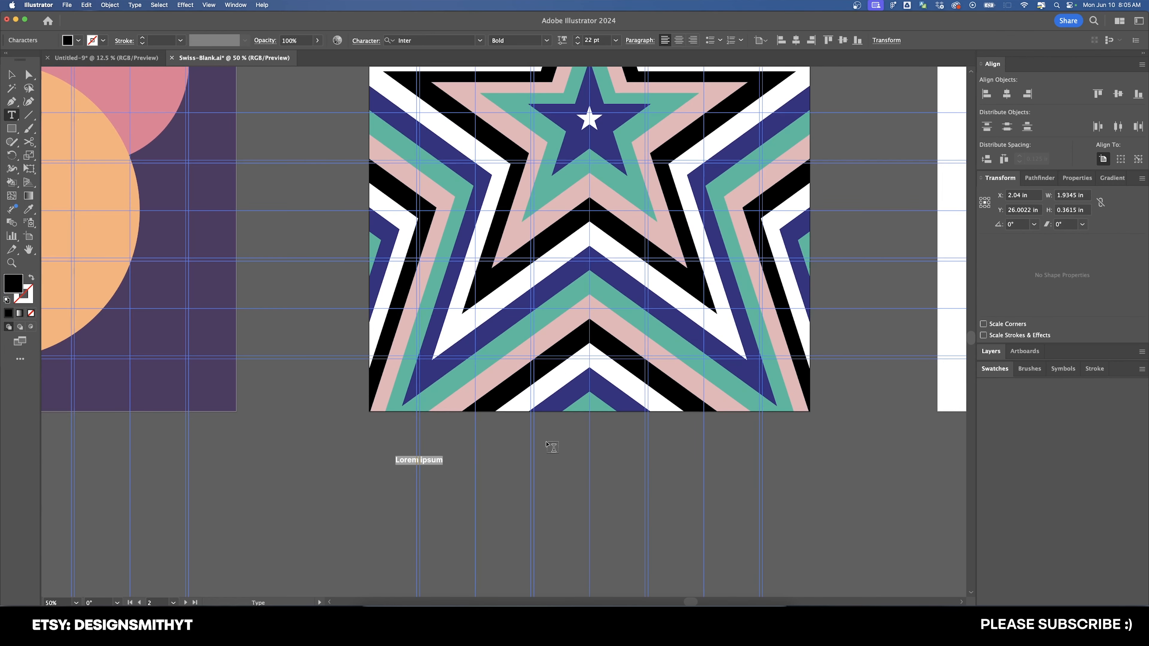
text(whitenoise superstar)
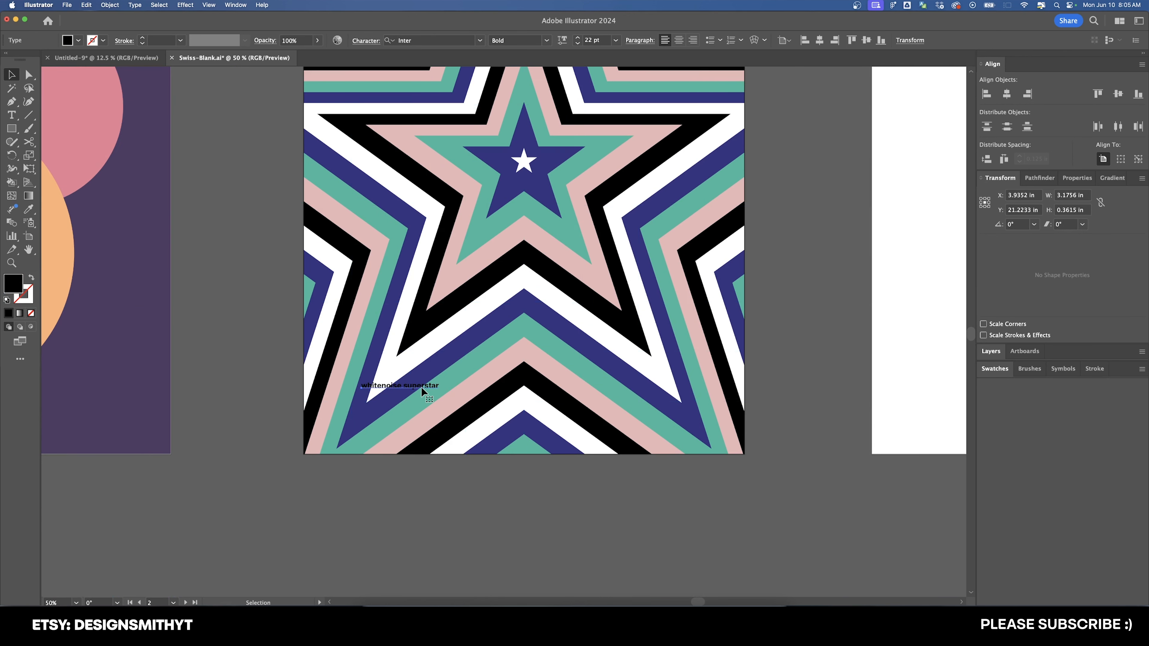
scroll(414, 407, up, 2)
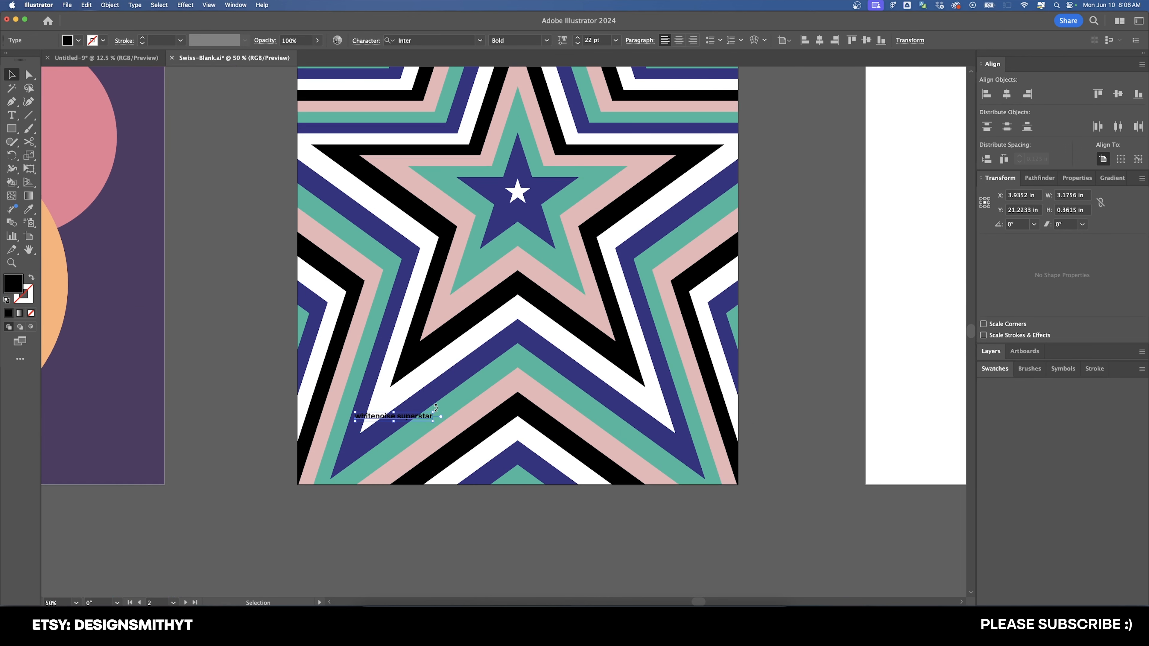
Duplicate the "whitenoise superstar" text horizontally beside the original and change the copy's wording to "astrobrite".
drag(409, 441, 710, 441)
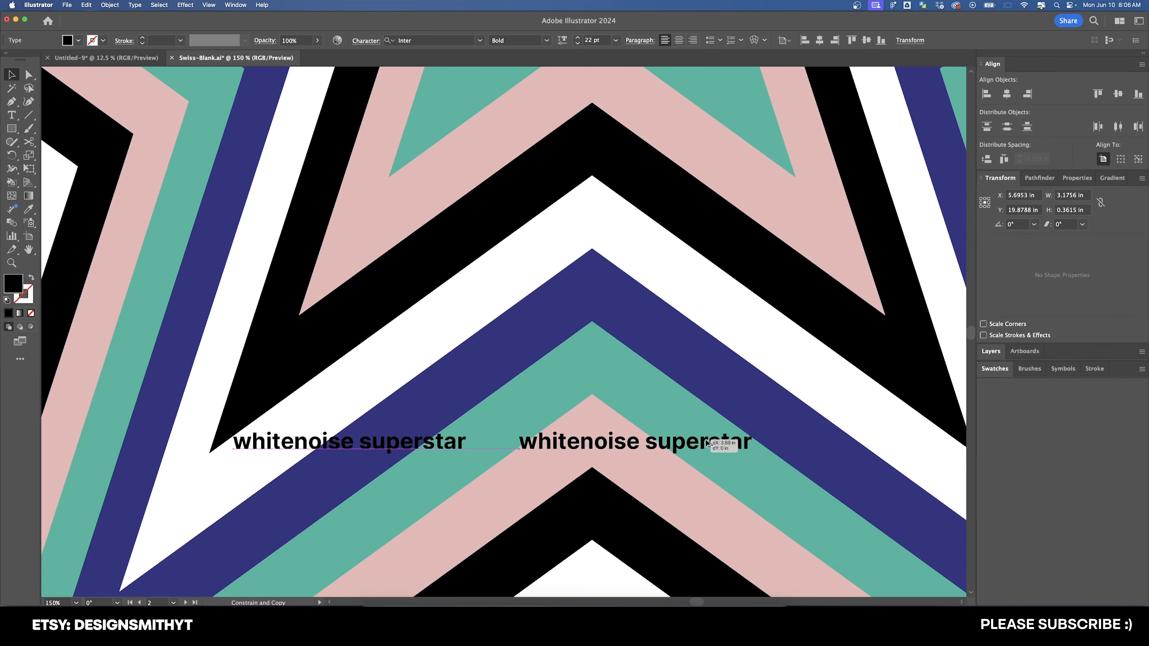
double_click(710, 441)
key(super+a)
text(astrobrite)
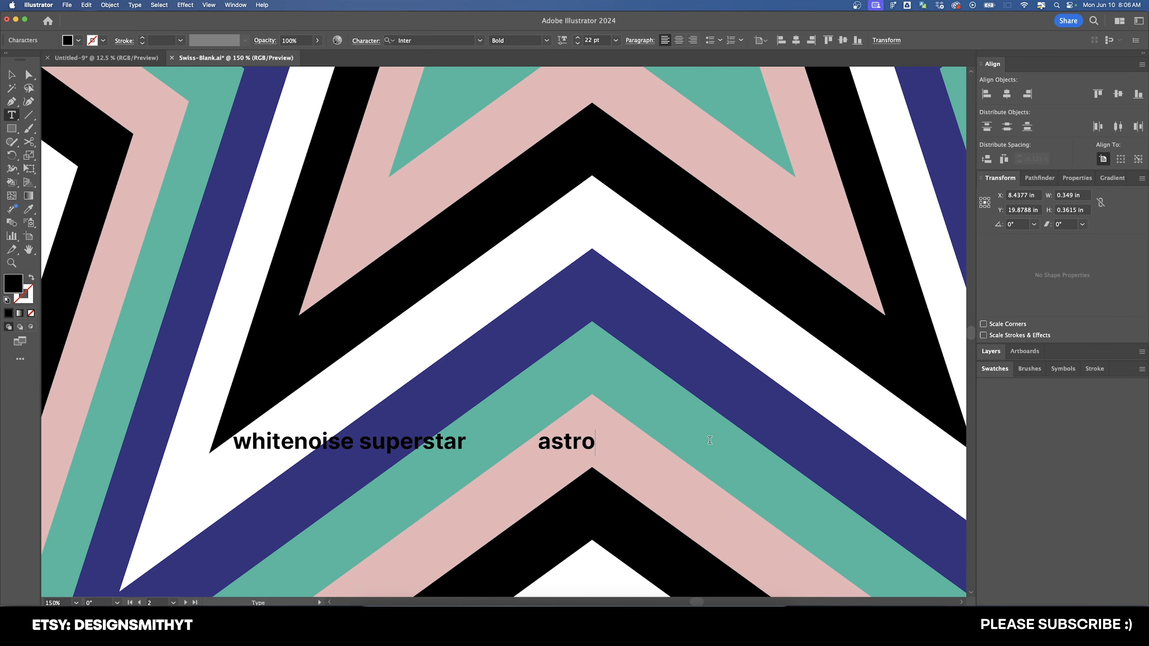
key(Escape)
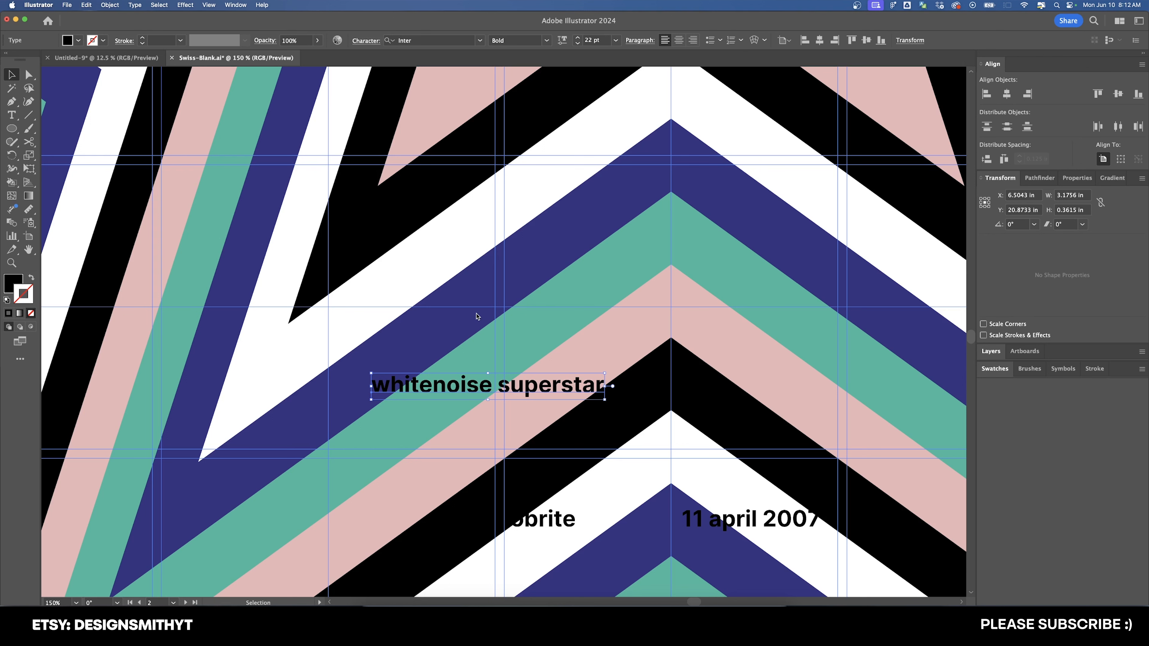
Draw a line about 6.6 in long down the teal chevron's edge from its peak and check the line's angle.
click(29, 115)
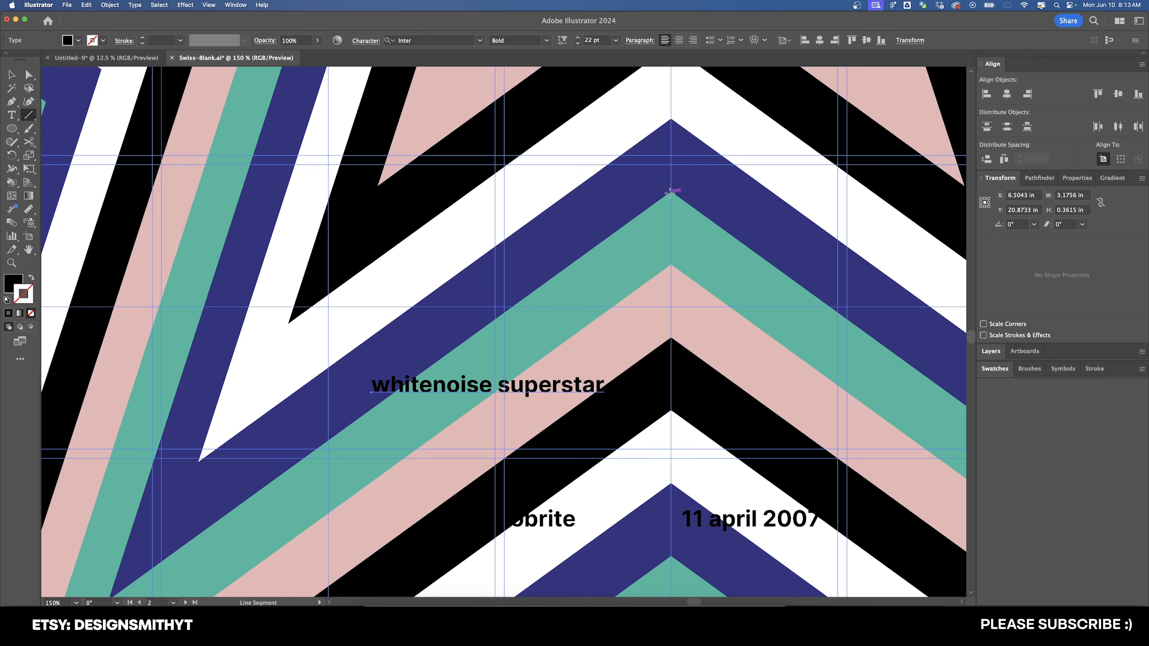
drag(671, 193, 280, 475)
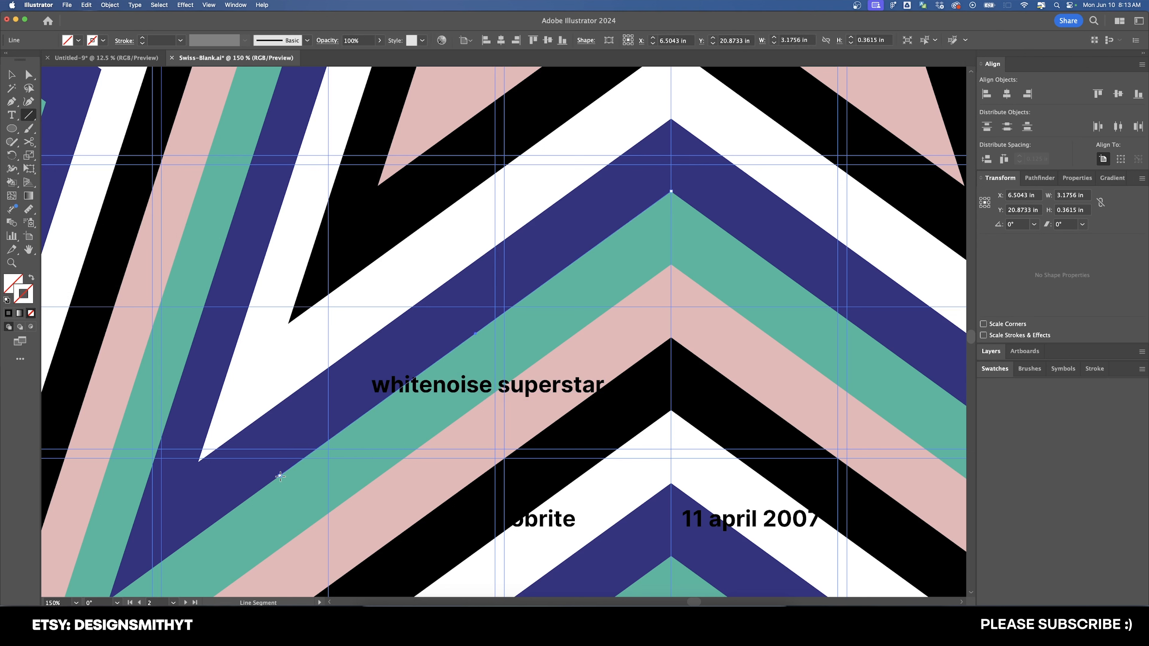
click(331, 437)
click(596, 300)
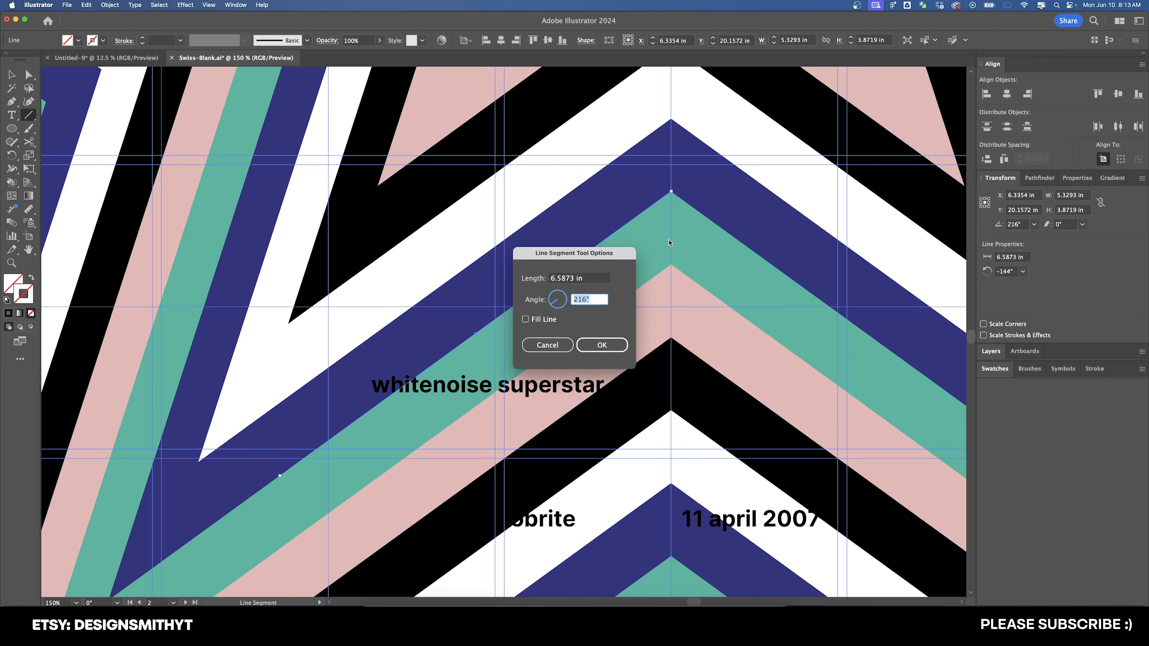
key(Escape)
key(super+shift+a)
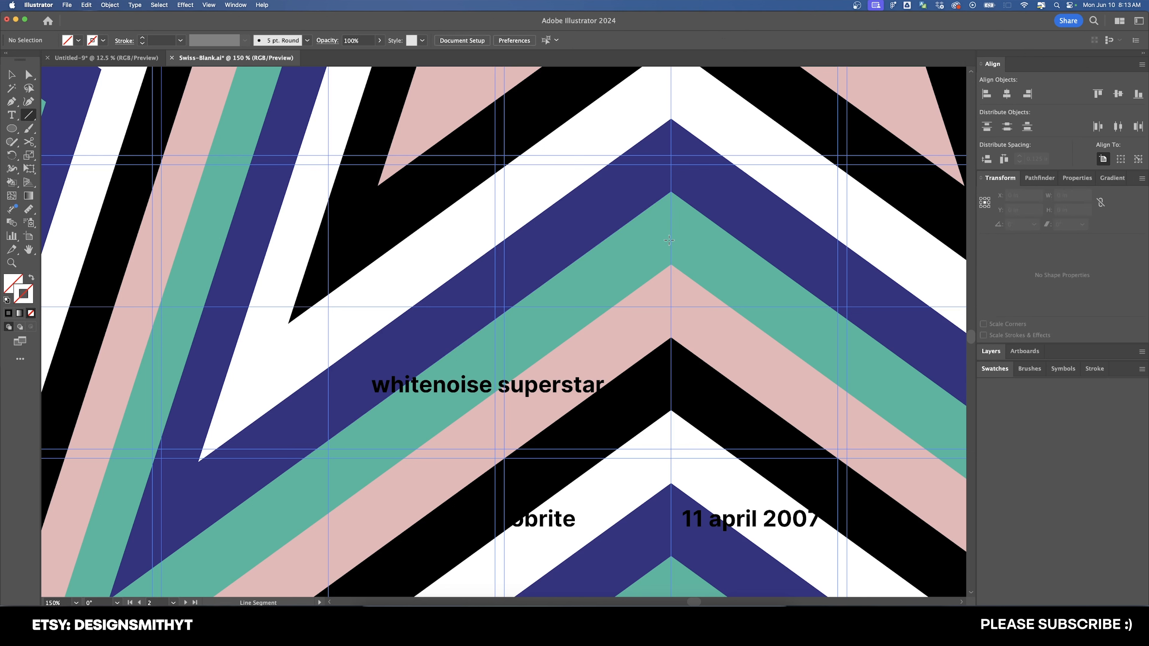
Rotate the "whitenoise superstar" text by 216°.
key(v)
click(564, 398)
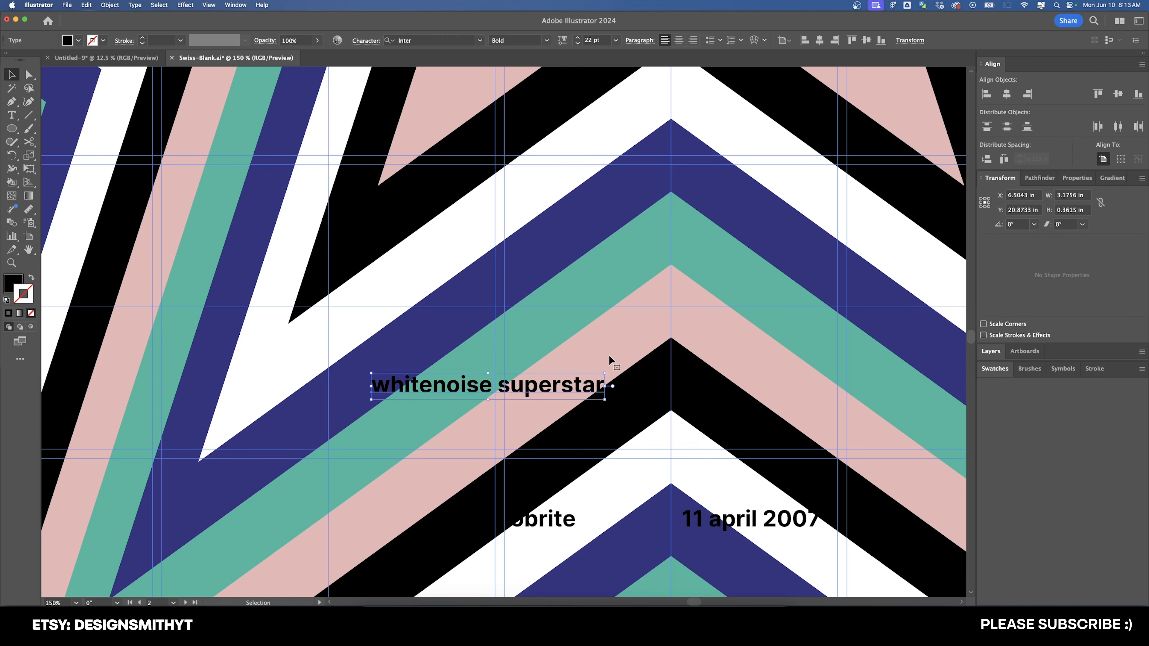
key(r)
key(Return)
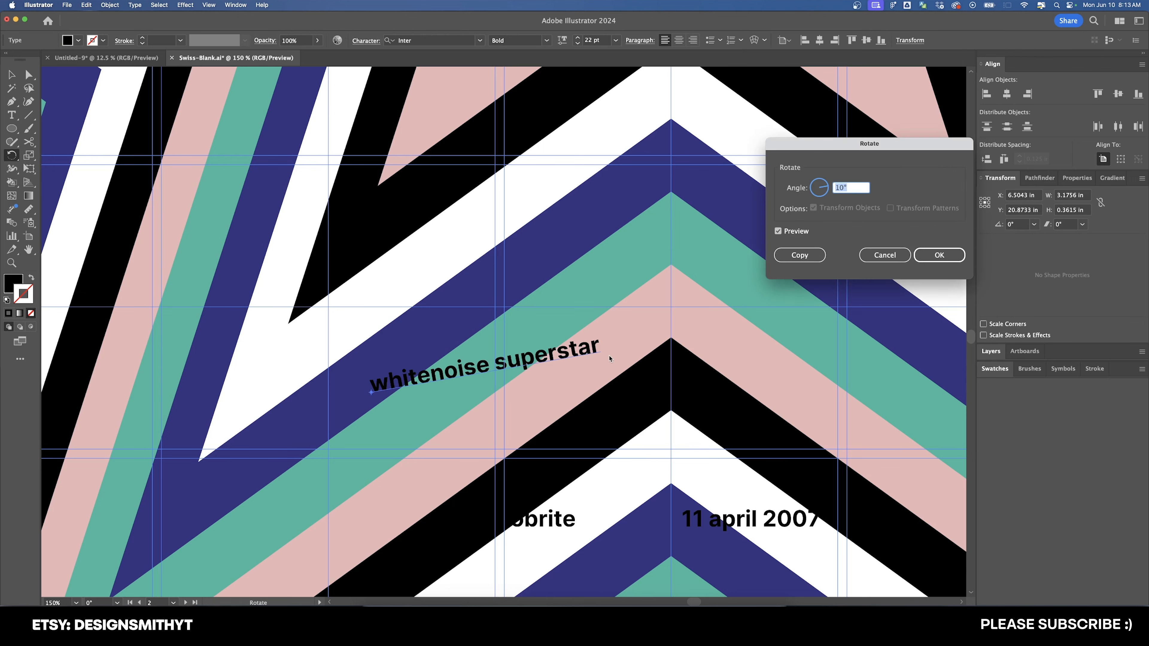
text(216)
key(Tab)
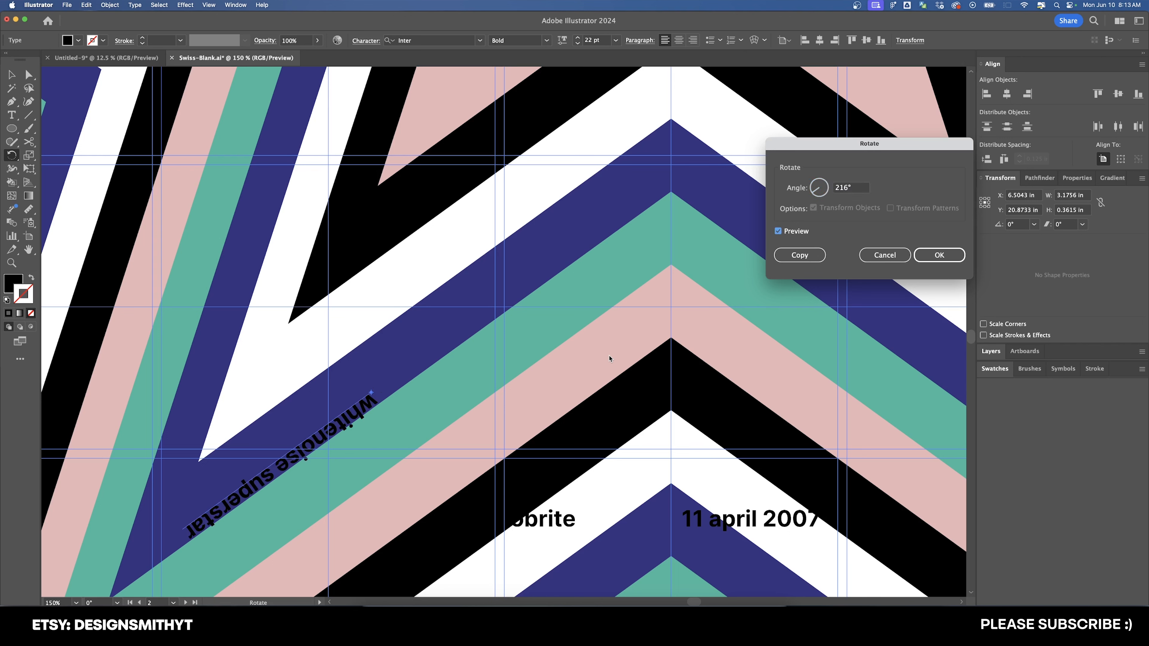
key(Return)
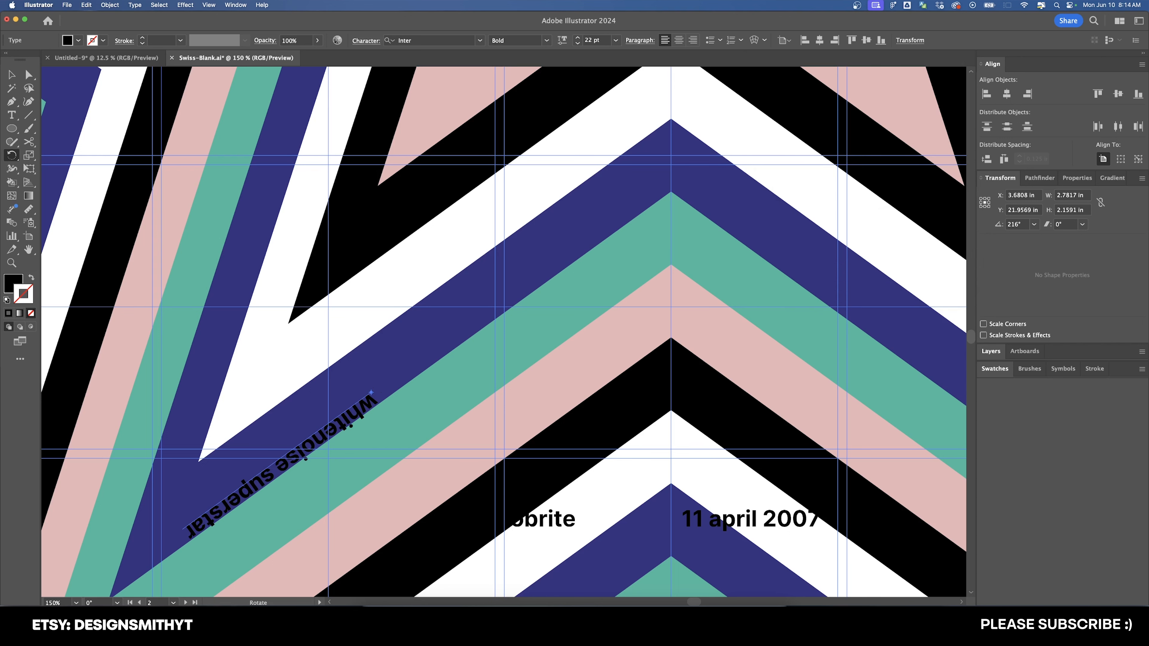
Rotate the upside-down "whitenoise superstar" text by a further 180°.
key(Return)
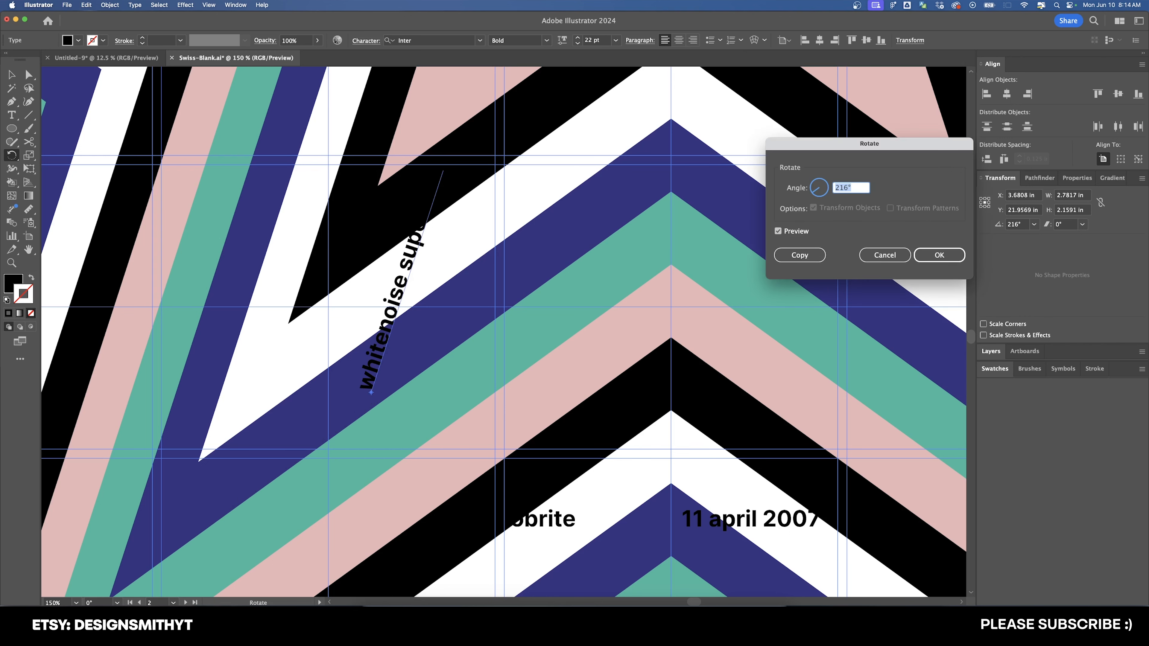
text(180)
key(Tab)
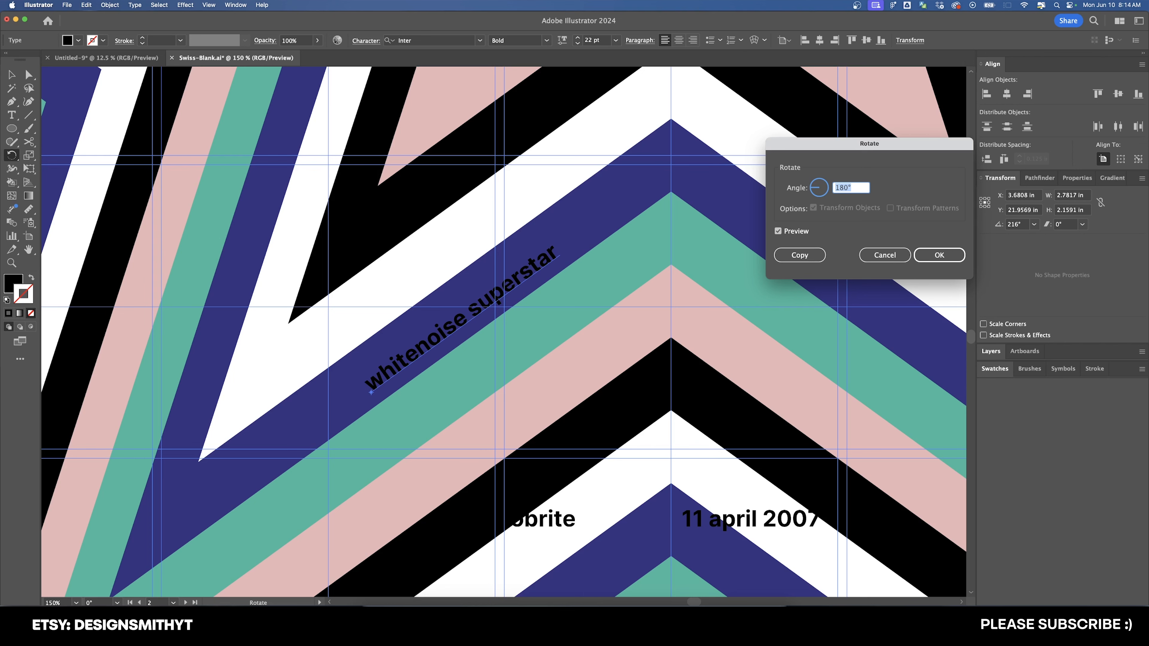
key(Return)
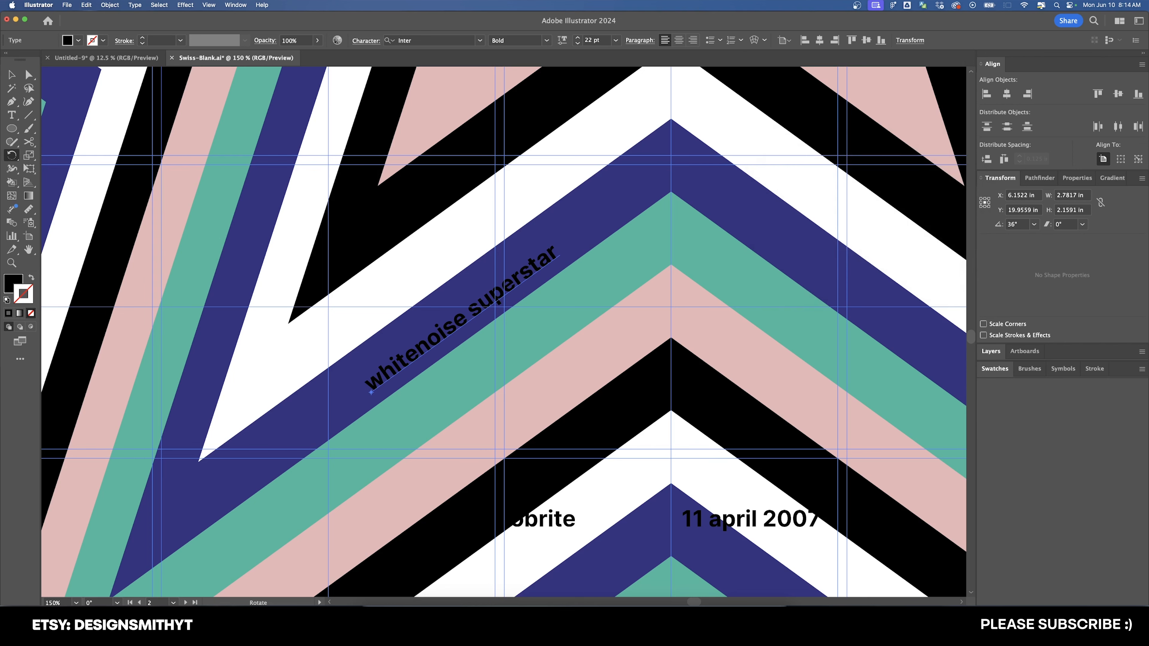
Move the "whitenoise superstar" text up along the teal chevron's edge to its peak and color it white.
key(v)
drag(529, 273, 587, 242)
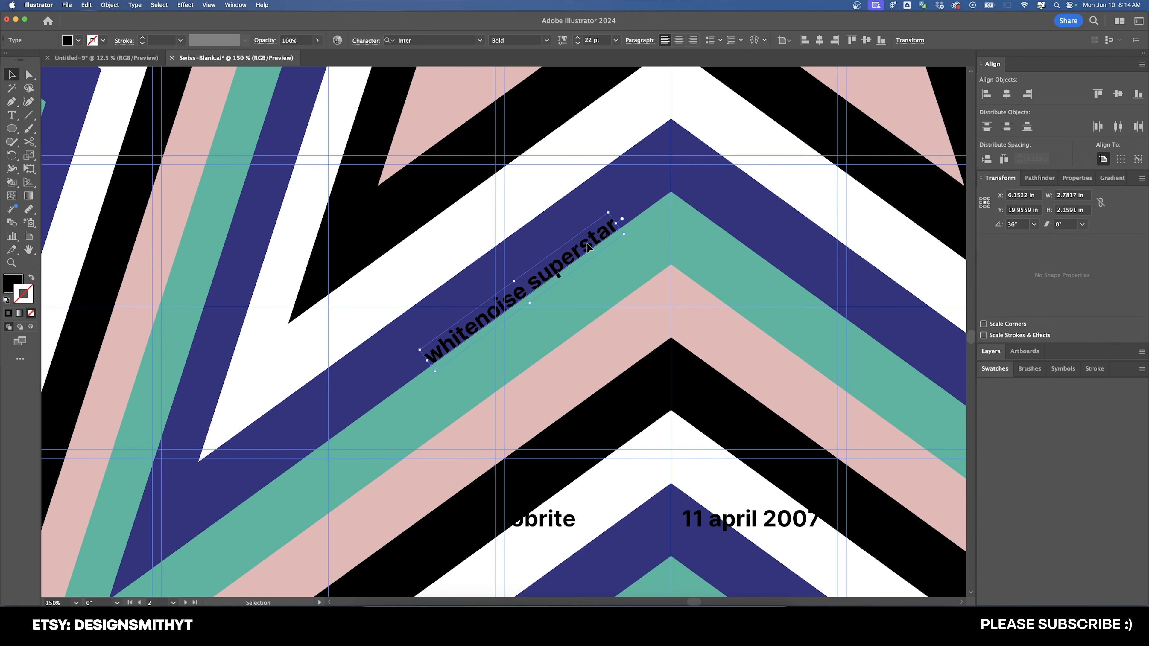
scroll(576, 255, up, 9)
drag(595, 298, 508, 275)
scroll(602, 303, down, 1)
scroll(607, 308, down, 6)
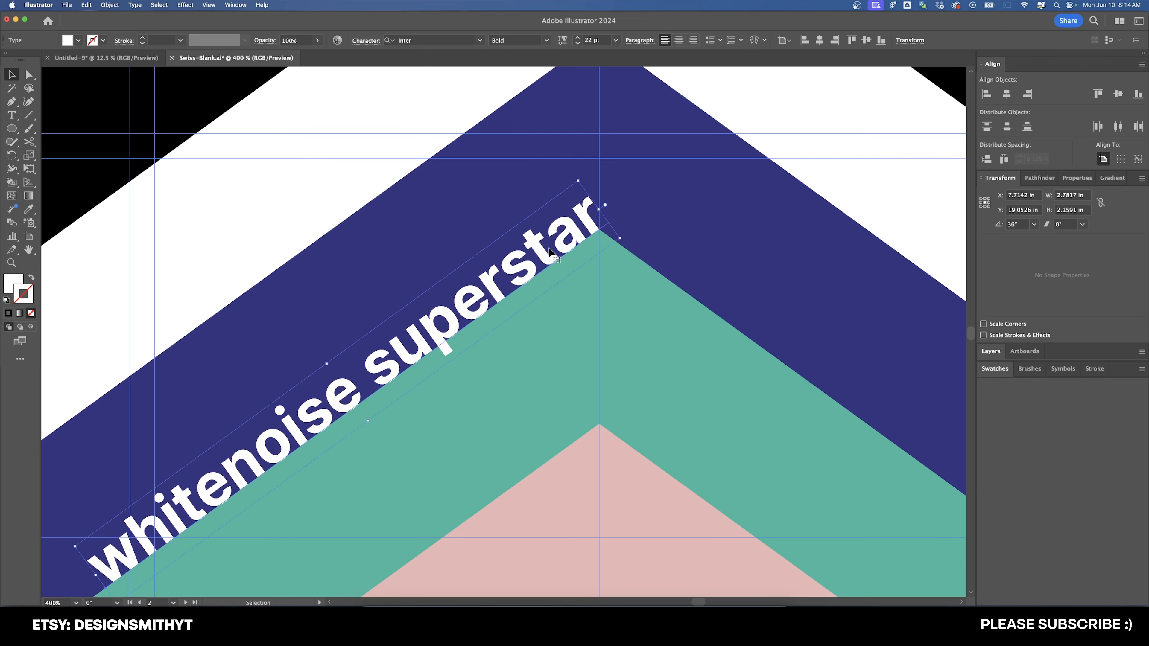
Align the last letter of "whitenoise superstar" precisely with the teal chevron's peak and deselect the text.
scroll(561, 220, up, 8)
drag(451, 300, 131, 308)
drag(784, 295, 376, 262)
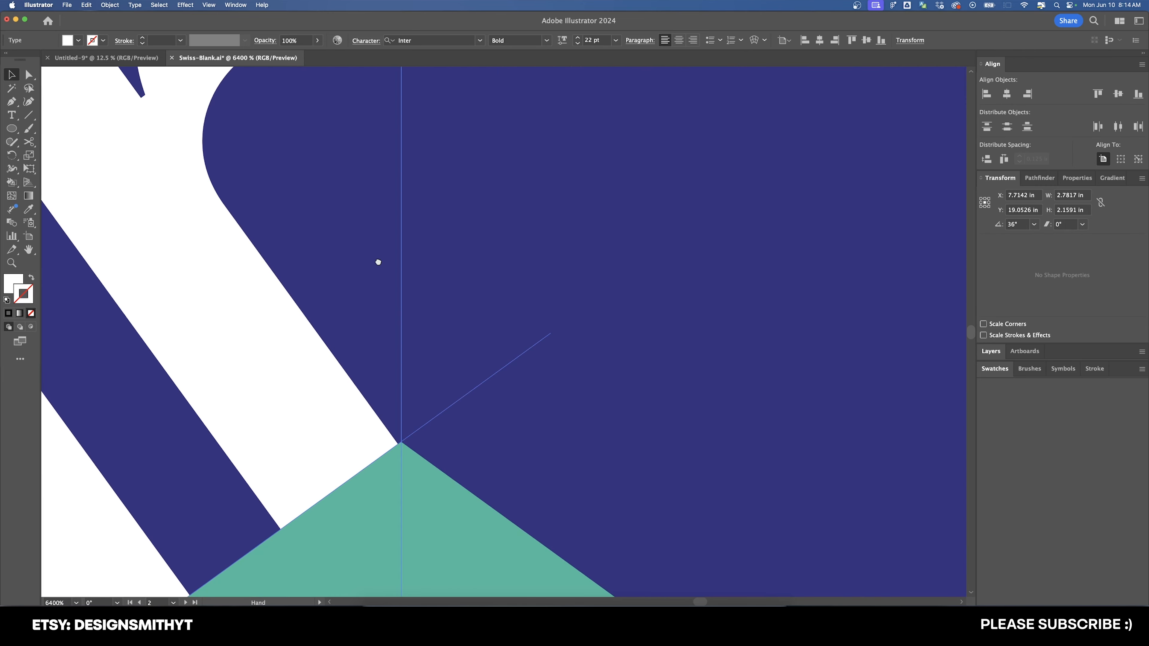
drag(306, 392, 357, 356)
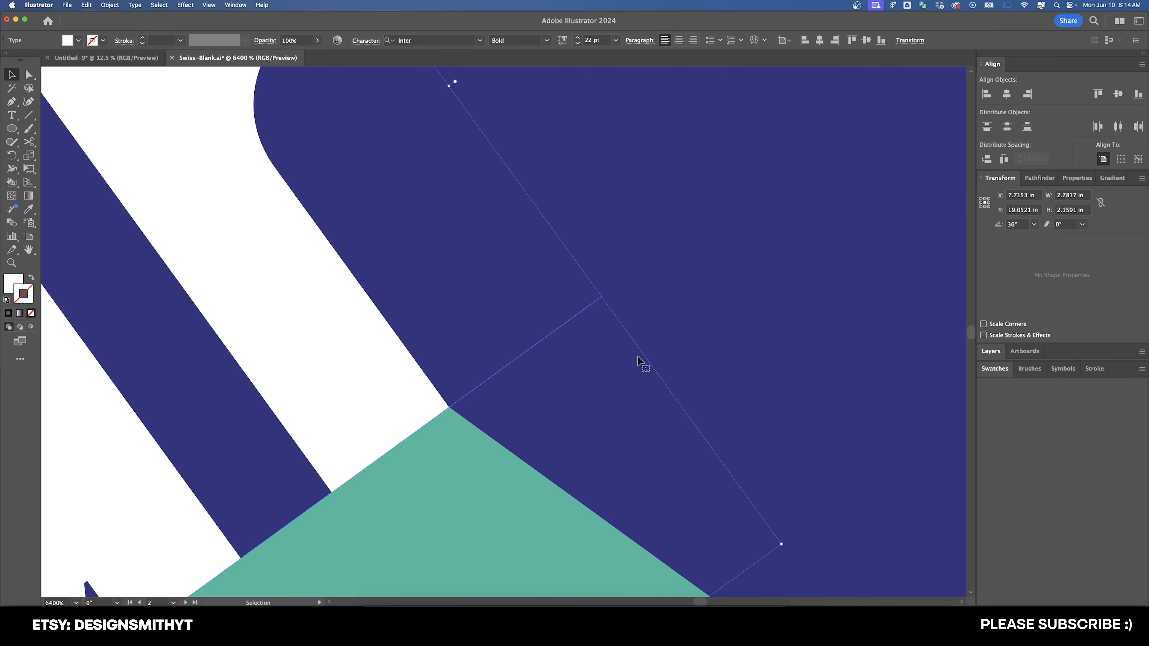
click(646, 364)
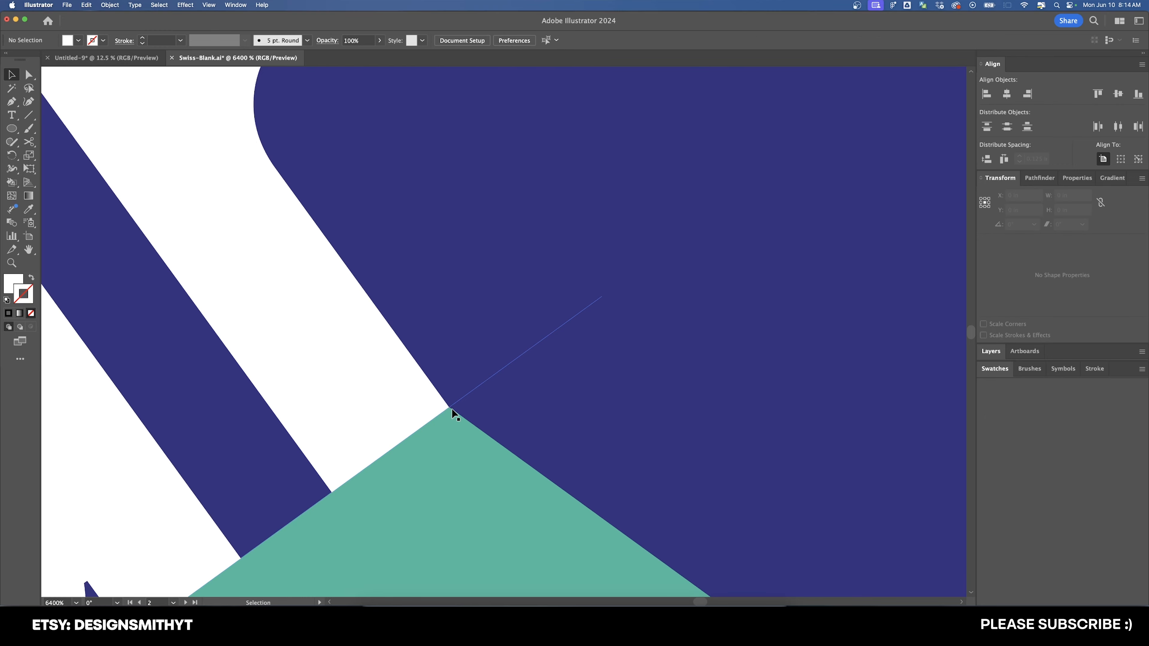
Place the "astrobrite" text over the teal band below the white title and rotate it by 36°.
key(super+1)
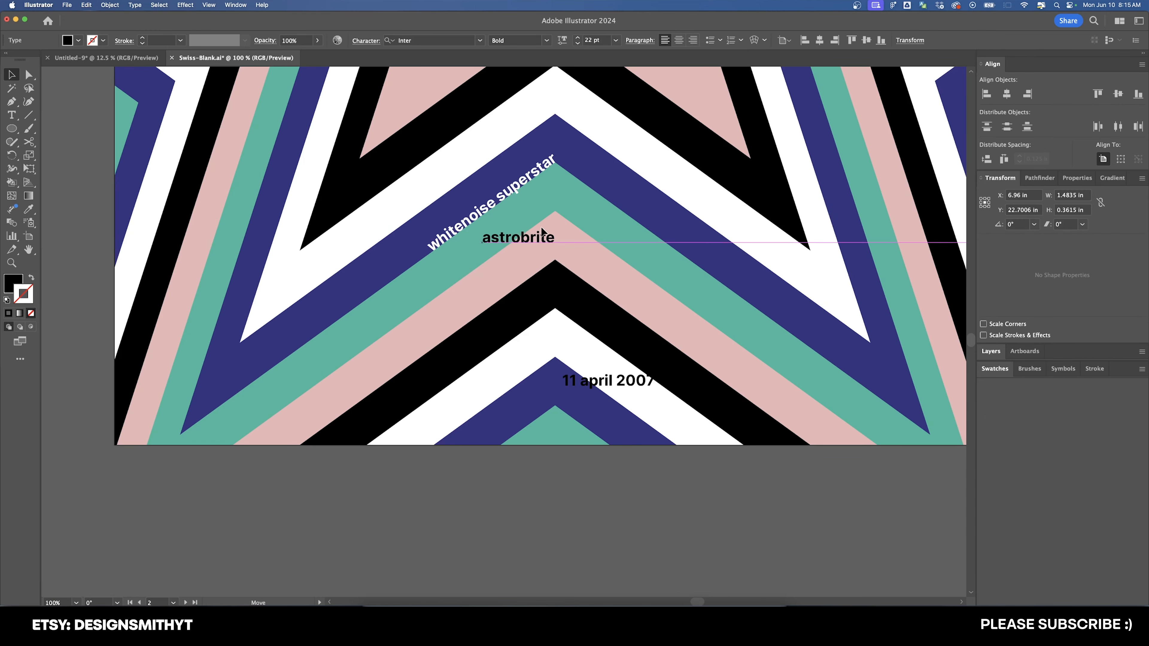
click(545, 226)
key(super+equal)
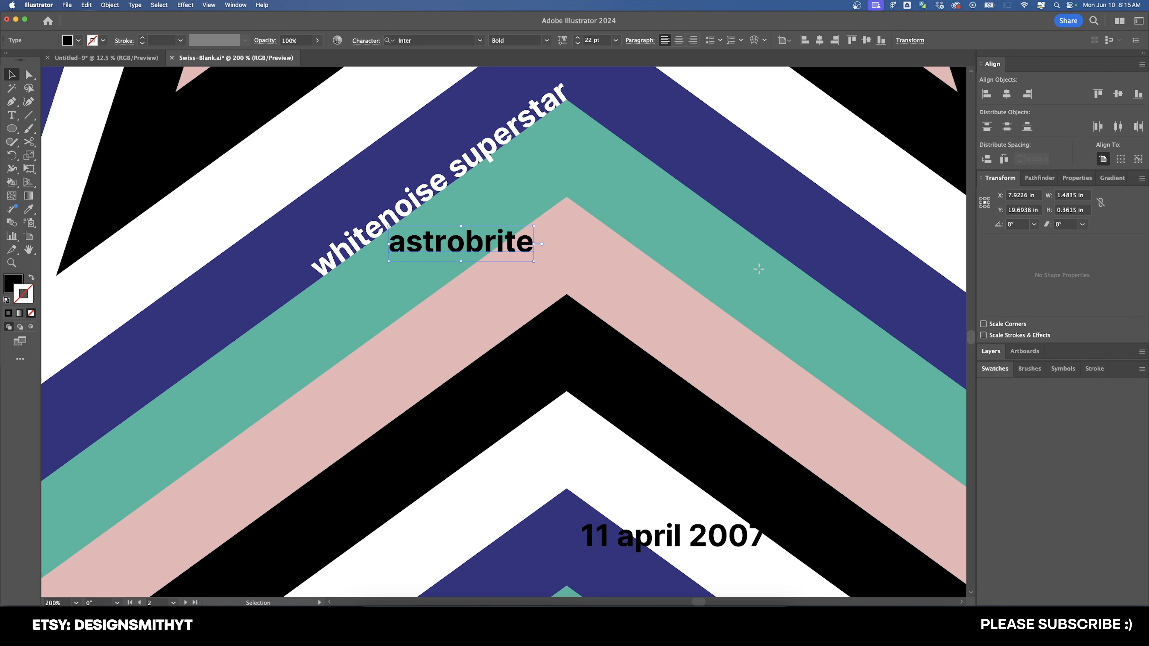
key(r)
key(Return)
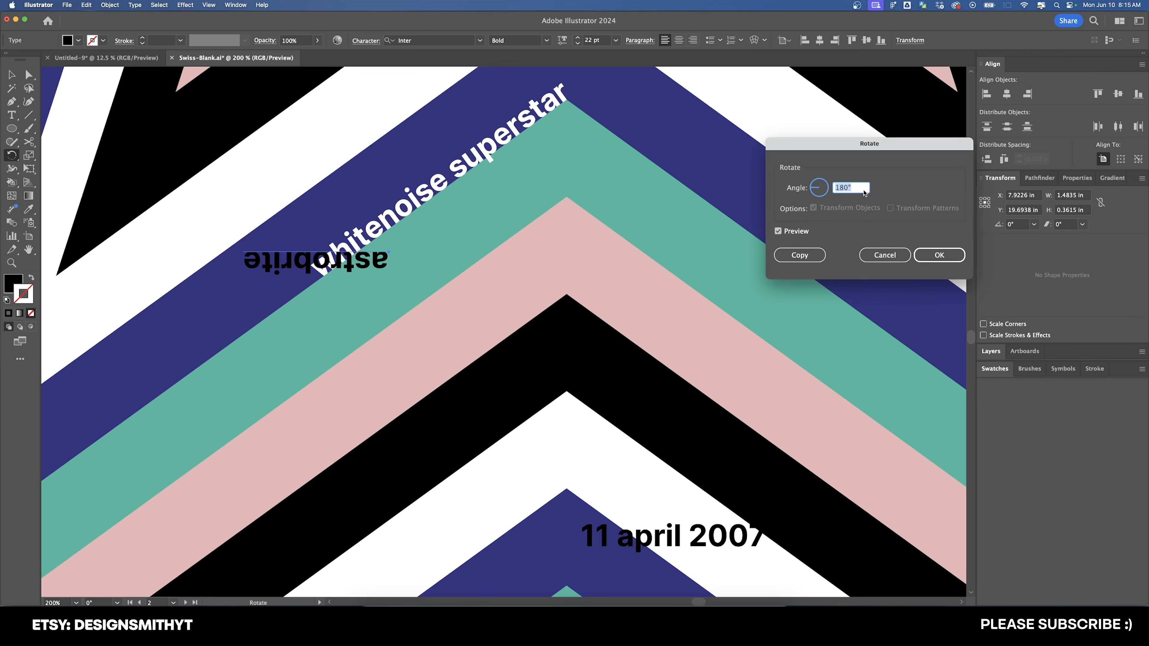
text(216-)
key(Tab)
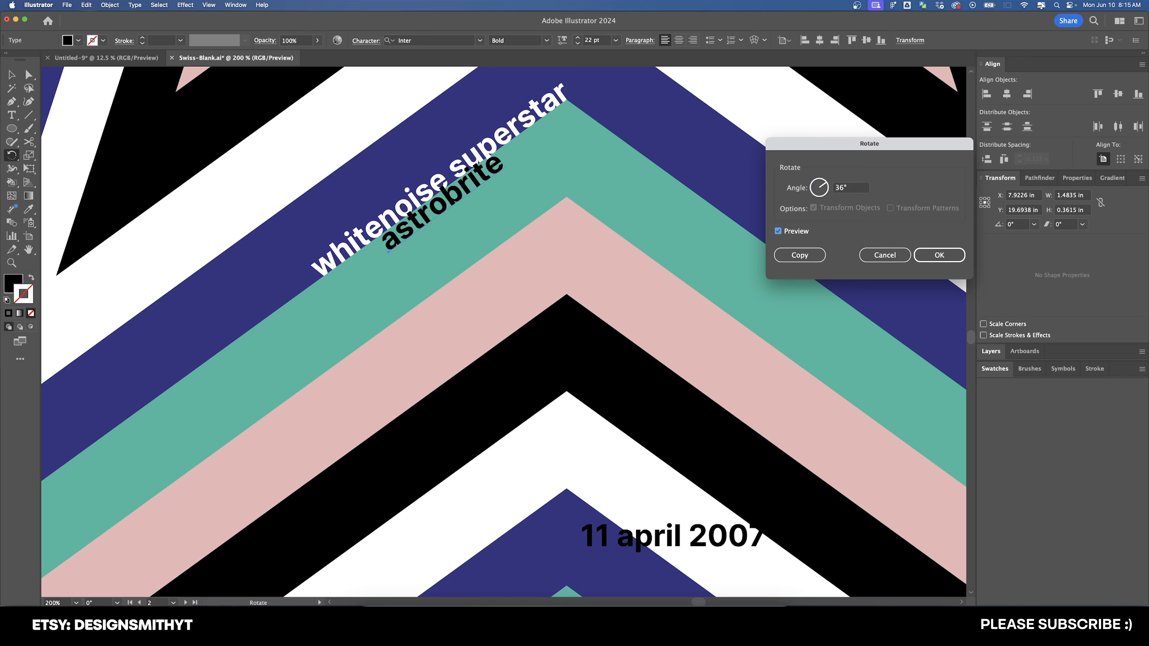
click(934, 254)
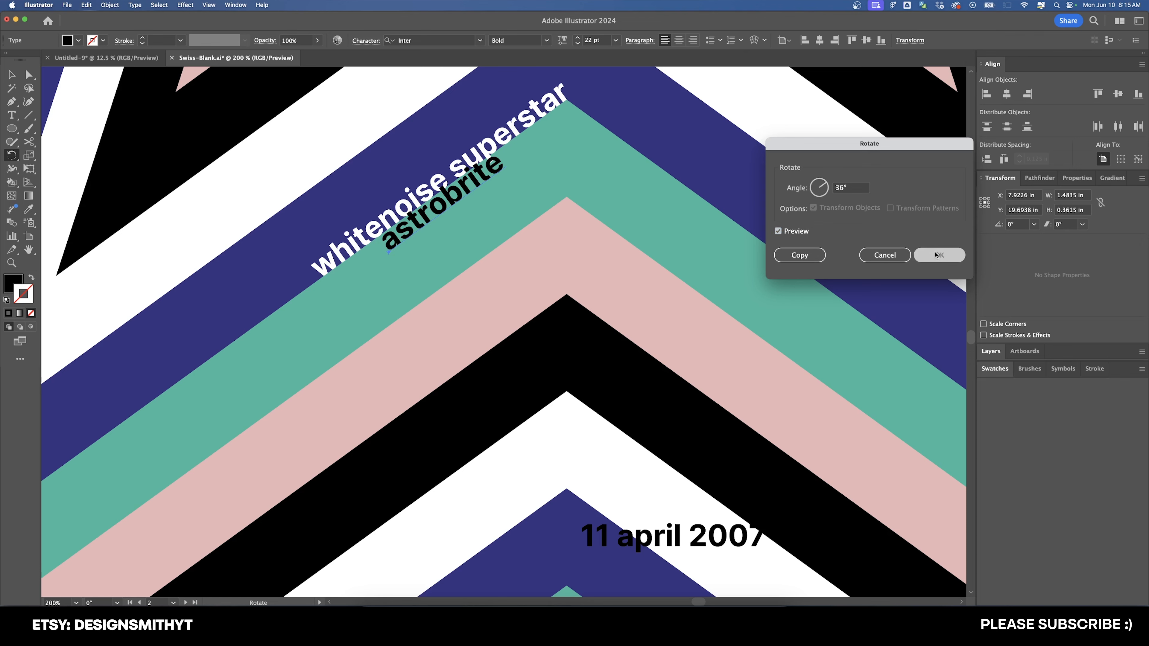
Move the "astrobrite" text so its baseline sits on the pink chevron's edge with the last letter near the peak.
key(v)
drag(527, 183, 578, 253)
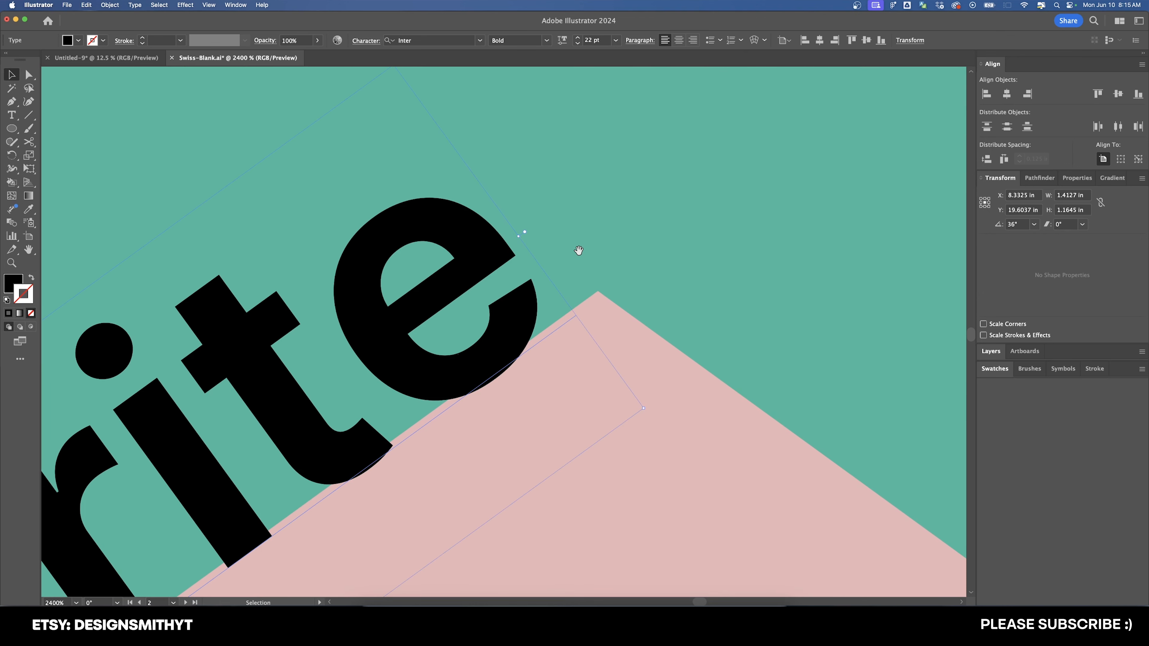
drag(451, 333, 485, 300)
click(478, 294)
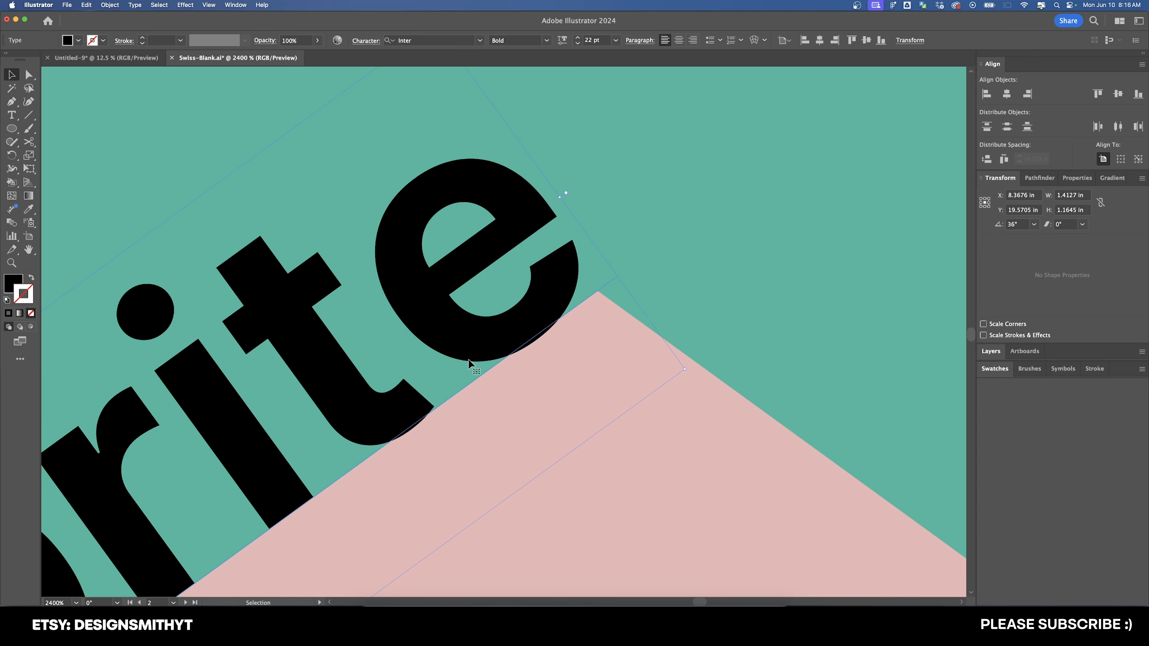
click(704, 269)
Place the "11 april 2007" text below "astrobrite" and rotate it by 36°.
scroll(704, 269, down, 5)
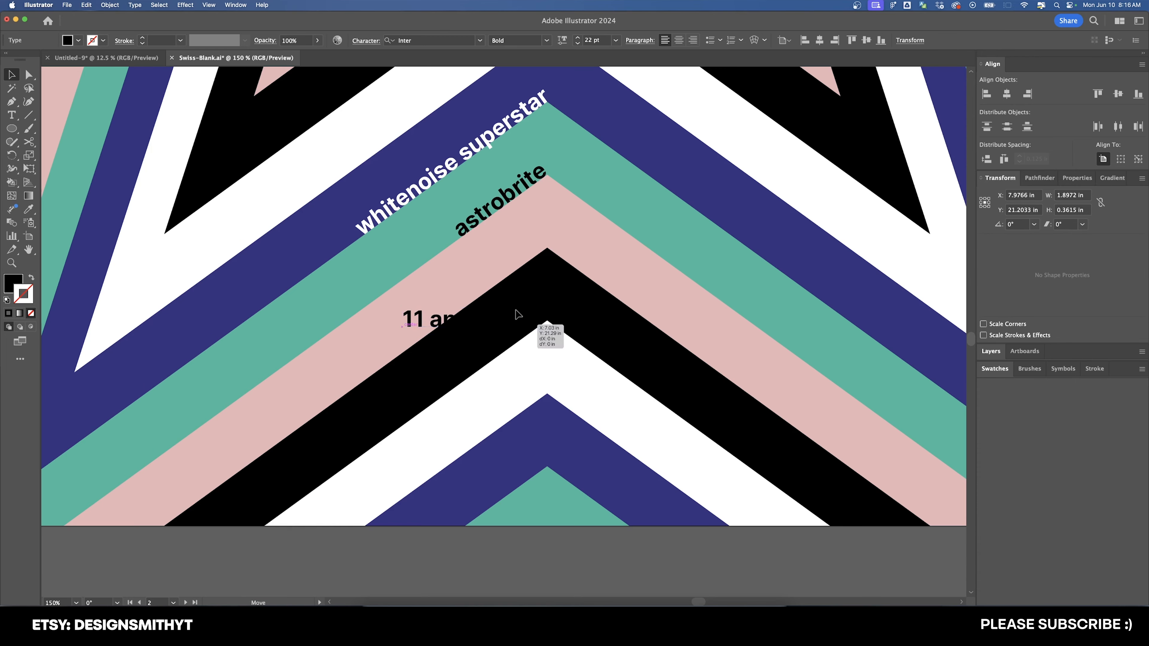
drag(520, 319, 506, 259)
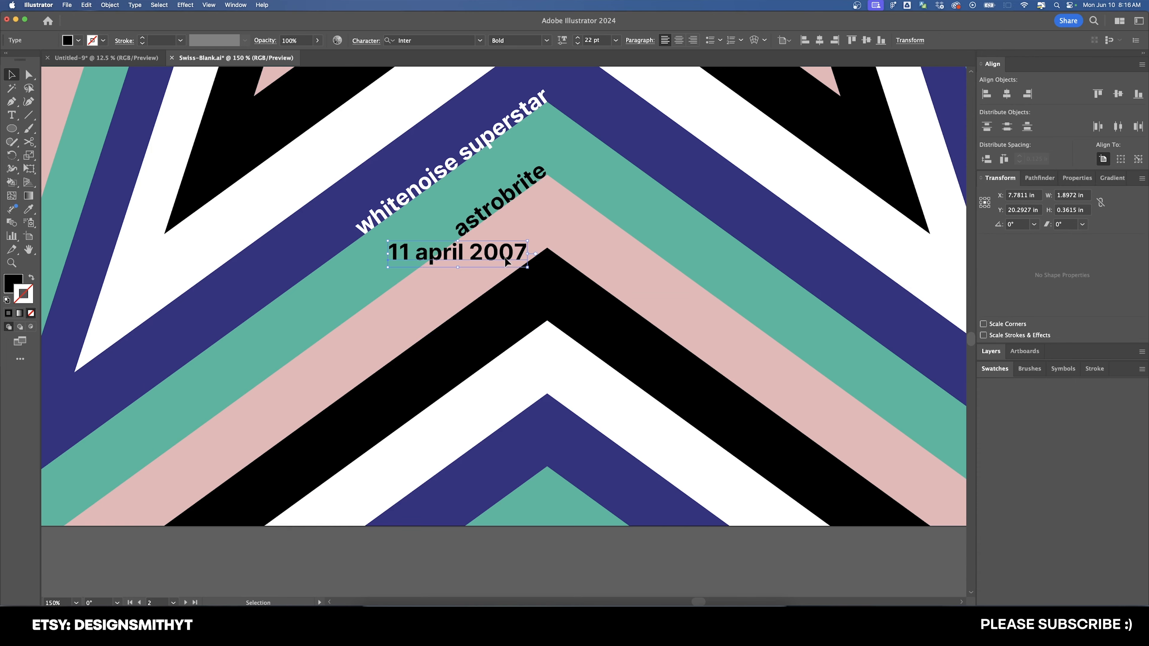
key(r)
key(Return)
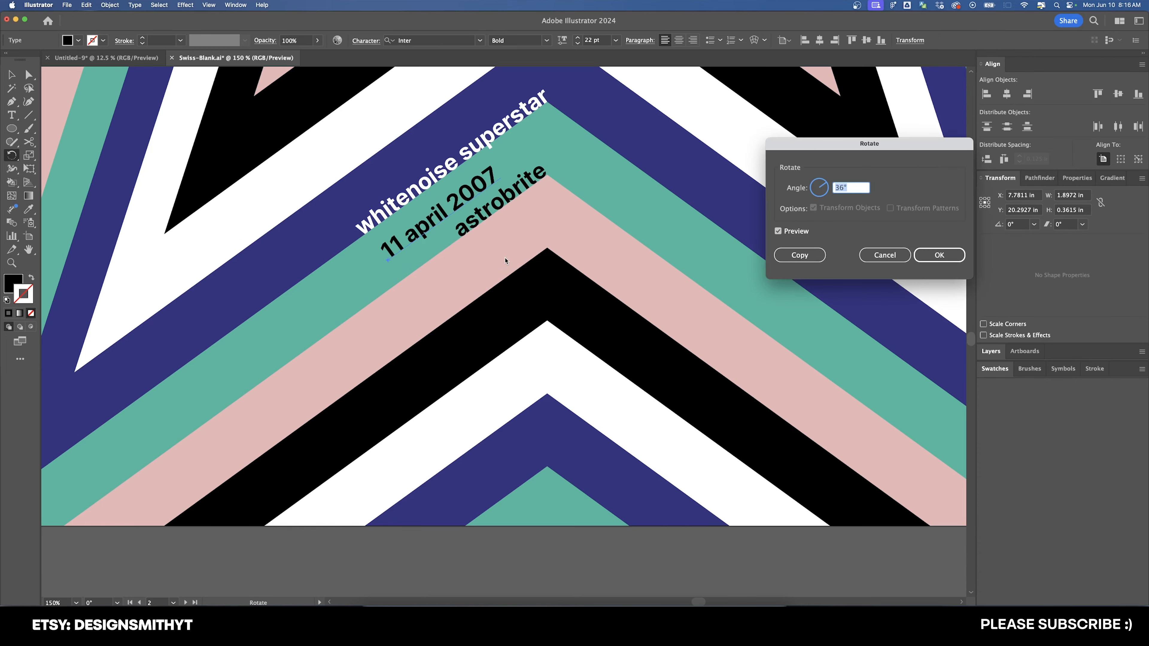
key(Return)
key(v)
Move the "11 april 2007" text so its baseline sits on the black chevron's edge with the last digit meeting the peak.
scroll(545, 330, up, 10)
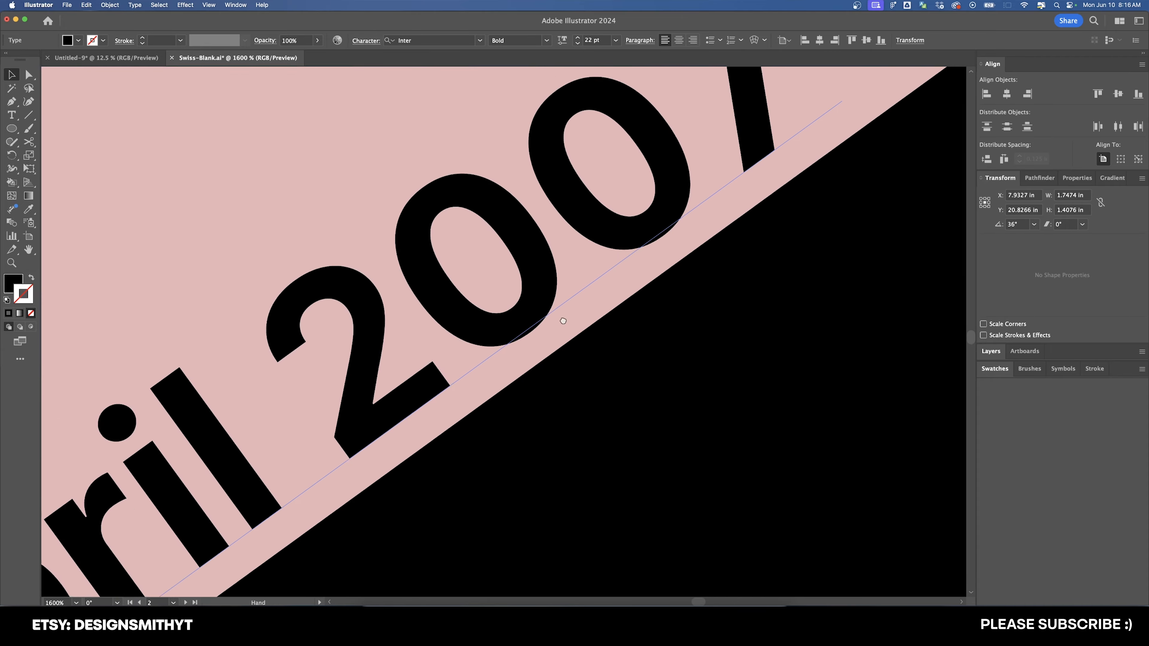
drag(544, 330, 522, 390)
scroll(613, 316, down, 3)
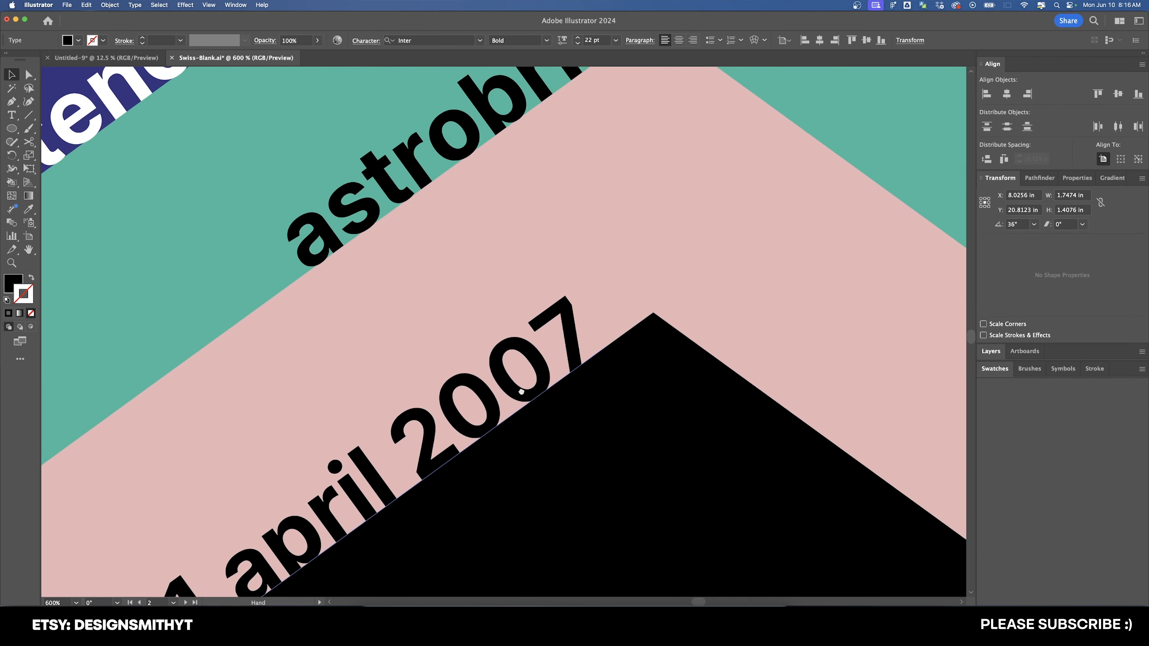
drag(579, 345, 660, 303)
scroll(661, 307, up, 3)
scroll(660, 307, up, 4)
scroll(636, 351, up, 4)
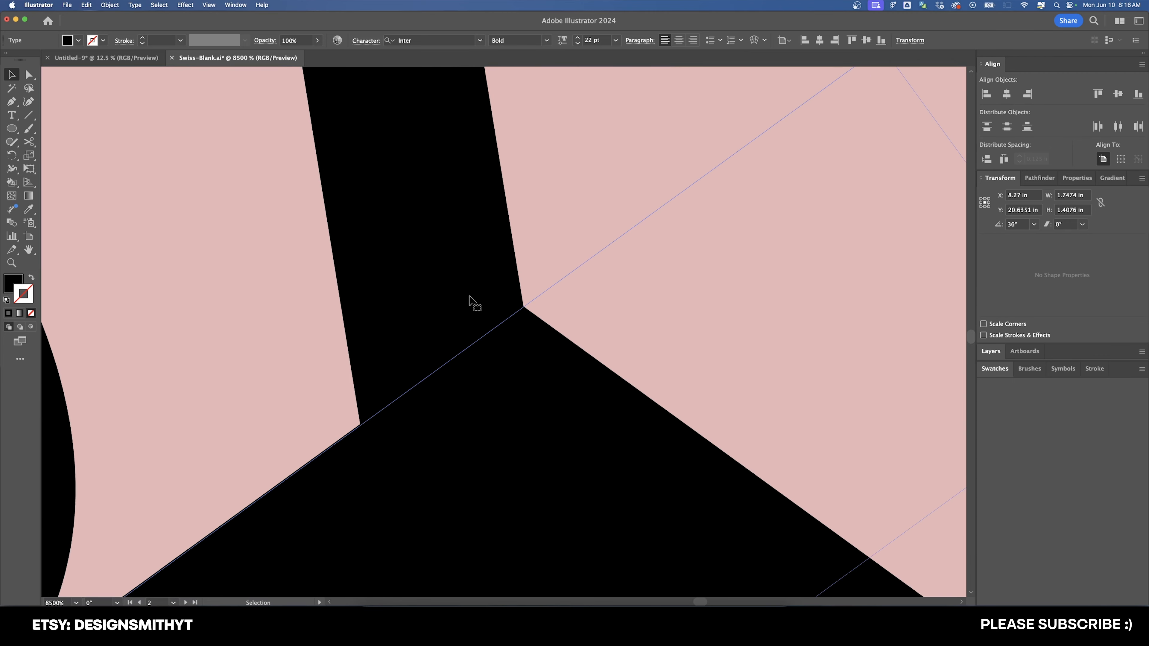
scroll(452, 290, down, 2)
click(438, 291)
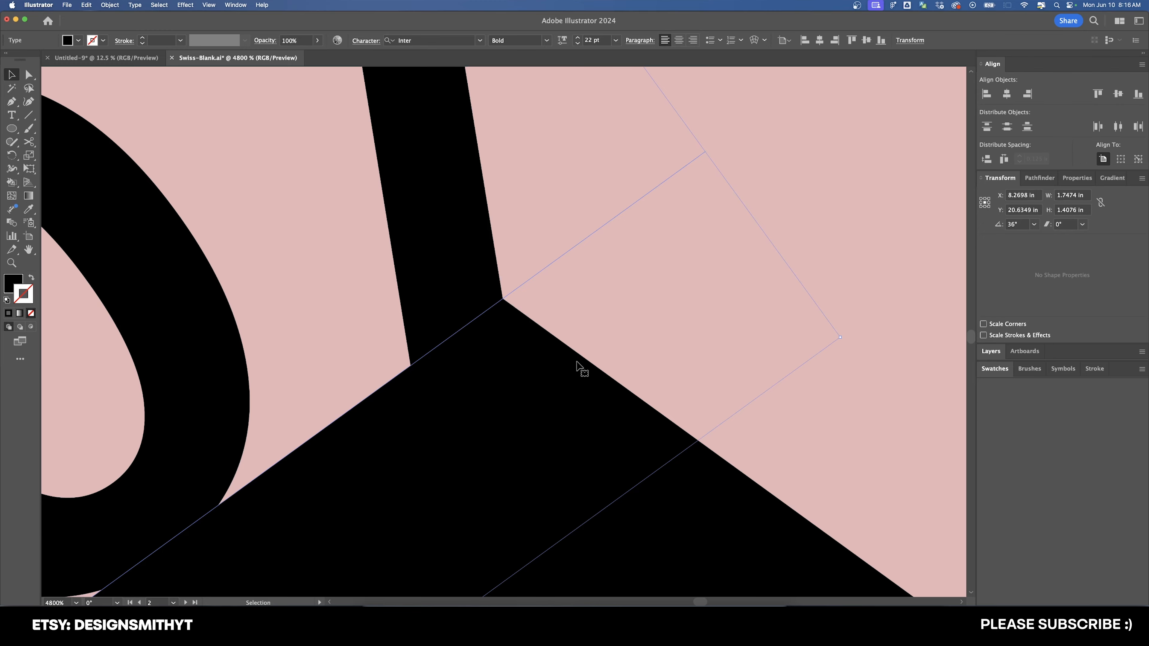
Color the "astrobrite" and "11 april 2007" texts white and deselect them.
scroll(576, 362, down, 10)
drag(586, 363, 522, 225)
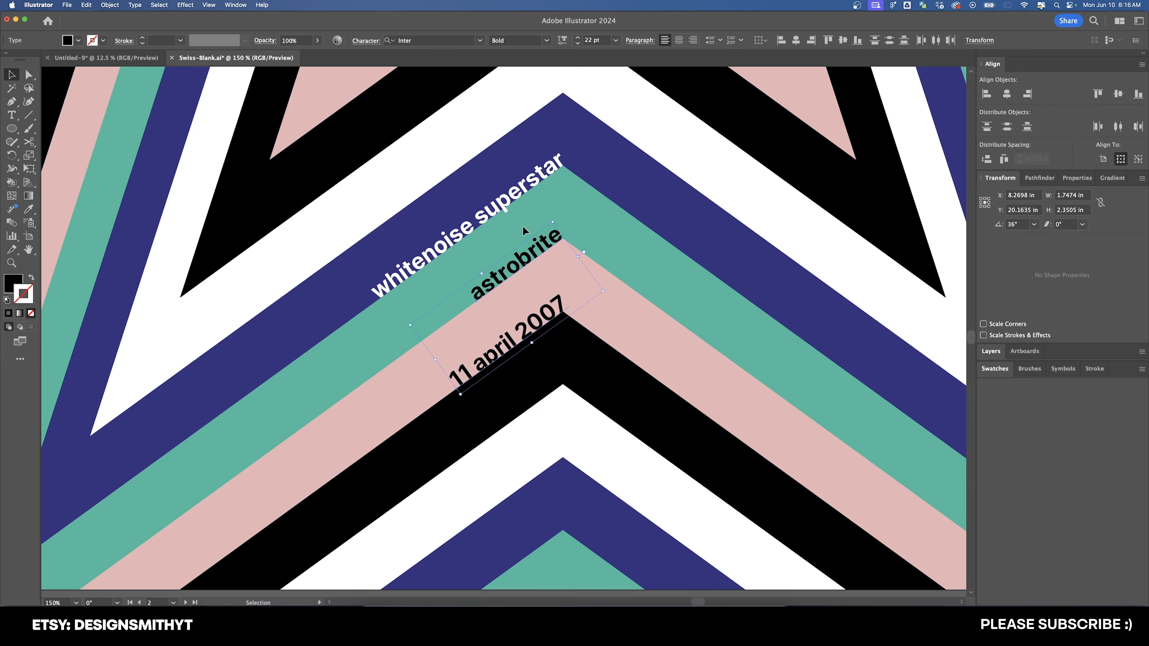
key(super+shift+a)
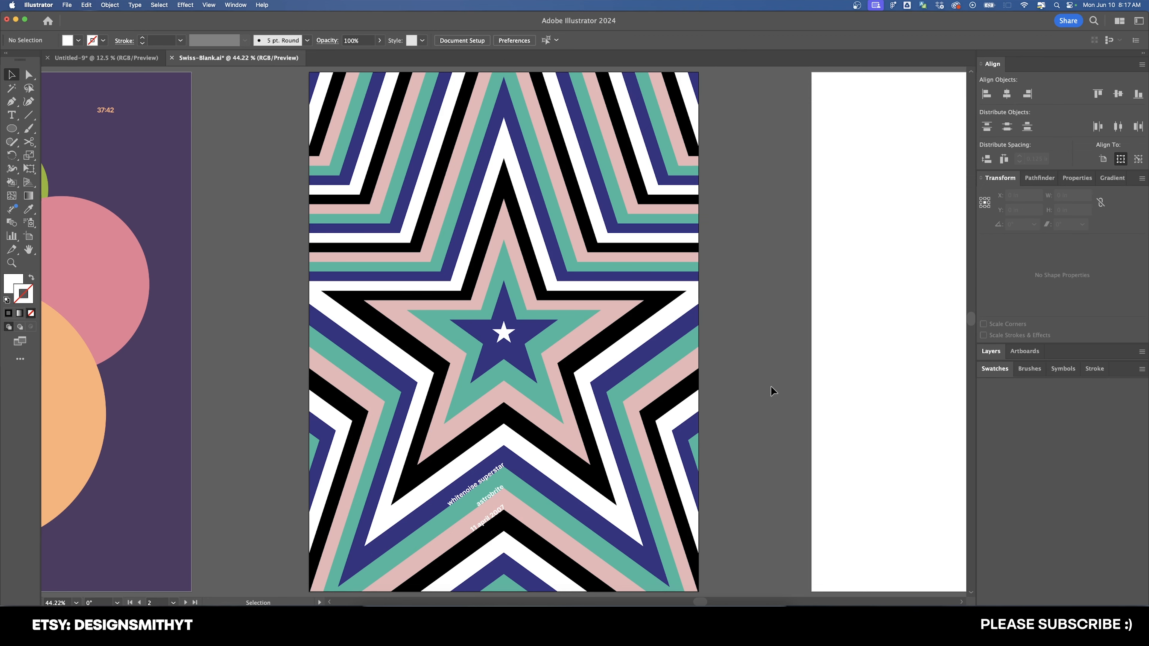
Move the face album cover above the star poster and the Heaven or Las Vegas cover above the first poster.
key(super+minus)
scroll(705, 269, up, 4)
drag(461, 117, 755, 517)
scroll(751, 426, down, 3)
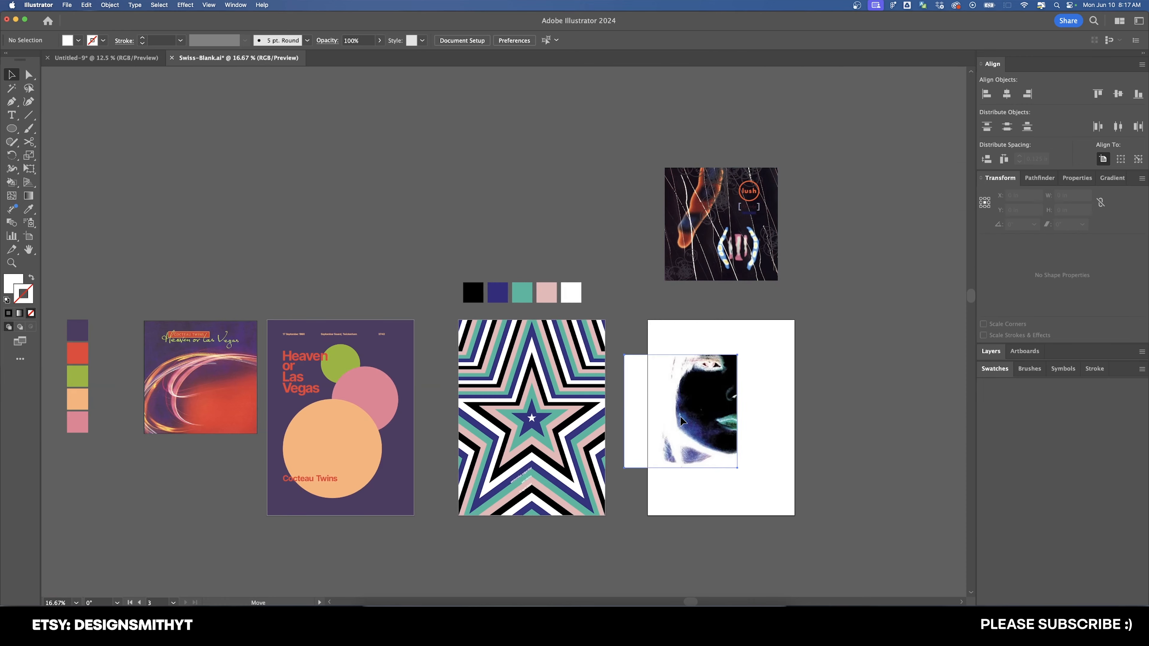
drag(699, 415, 557, 210)
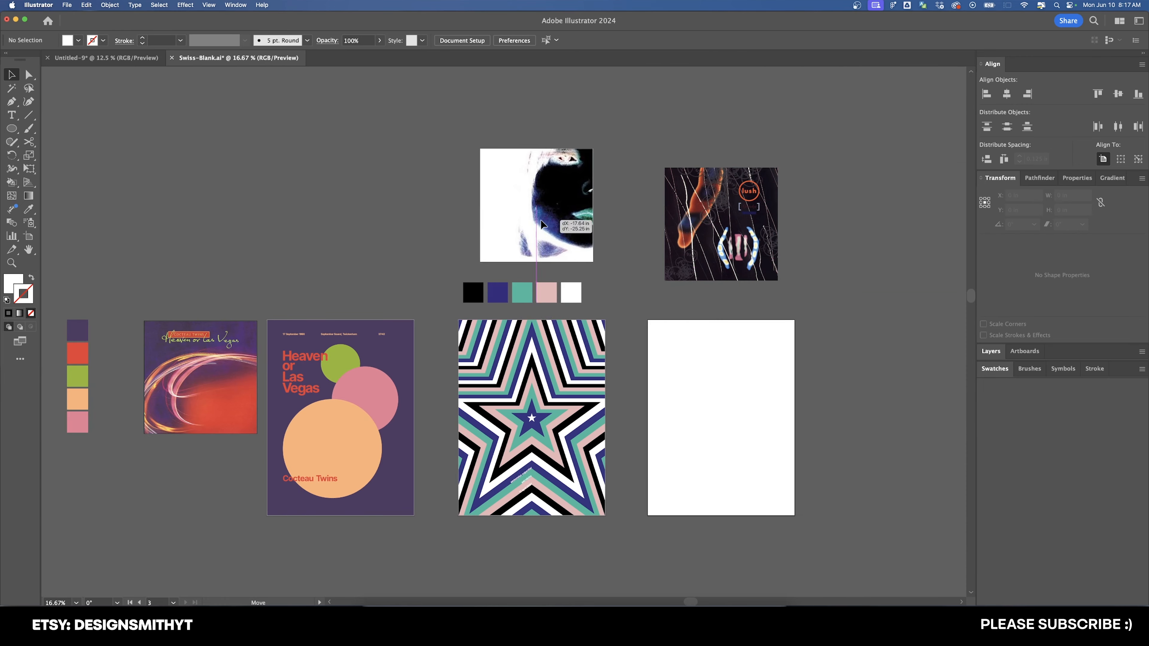
drag(250, 374, 389, 217)
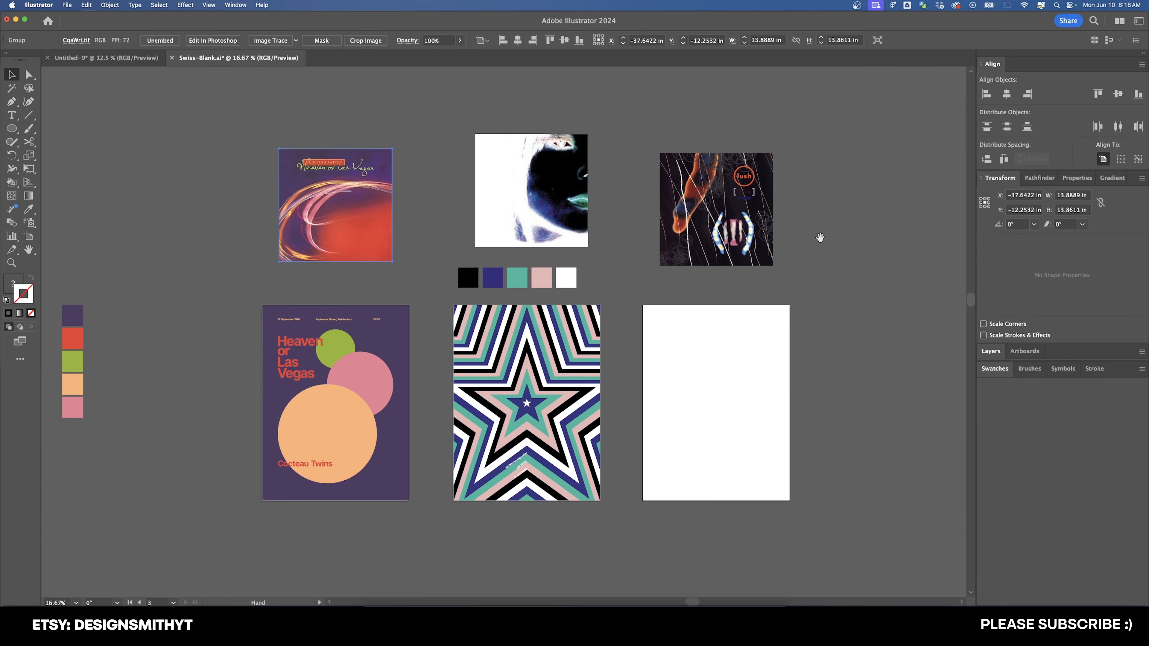
Create a row of five evenly spaced white squares, about 2.88 in each, below the lush album cover.
drag(818, 236, 615, 317)
scroll(546, 251, up, 3)
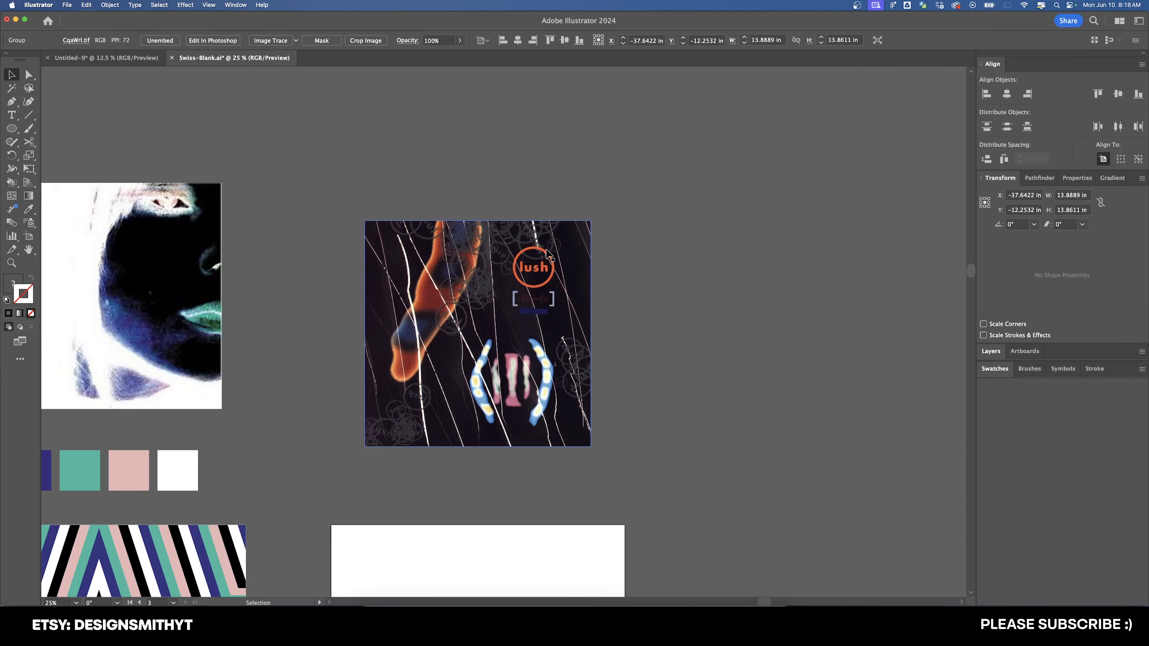
drag(621, 368, 743, 246)
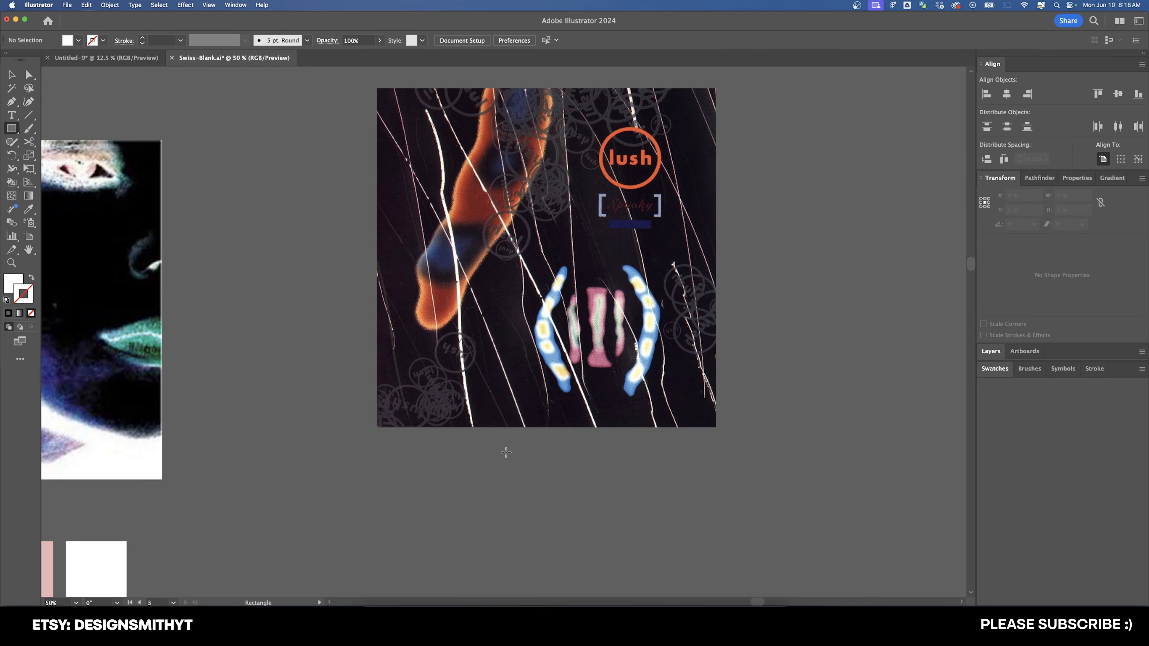
scroll(505, 452, down, 3)
mouse_move(433, 363)
mouse_down()
mouse_move(502, 432)
mouse_move(561, 417)
mouse_up()
key(v)
key(super+d)
key(super+d)
key(super+d)
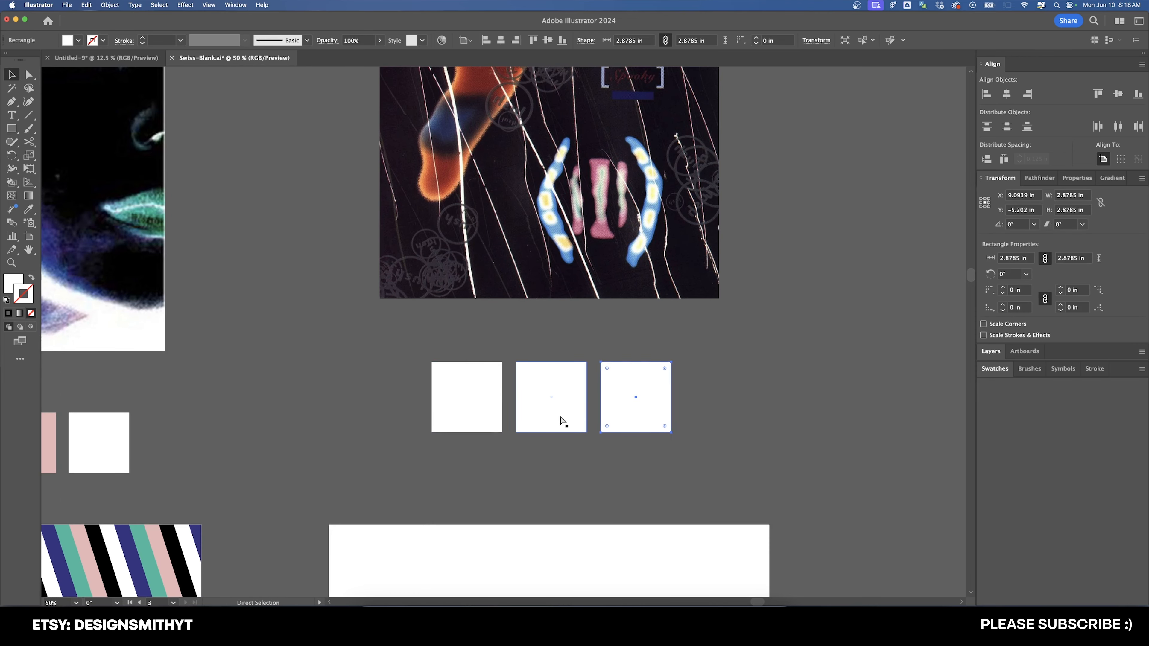
click(779, 323)
drag(779, 321, 720, 437)
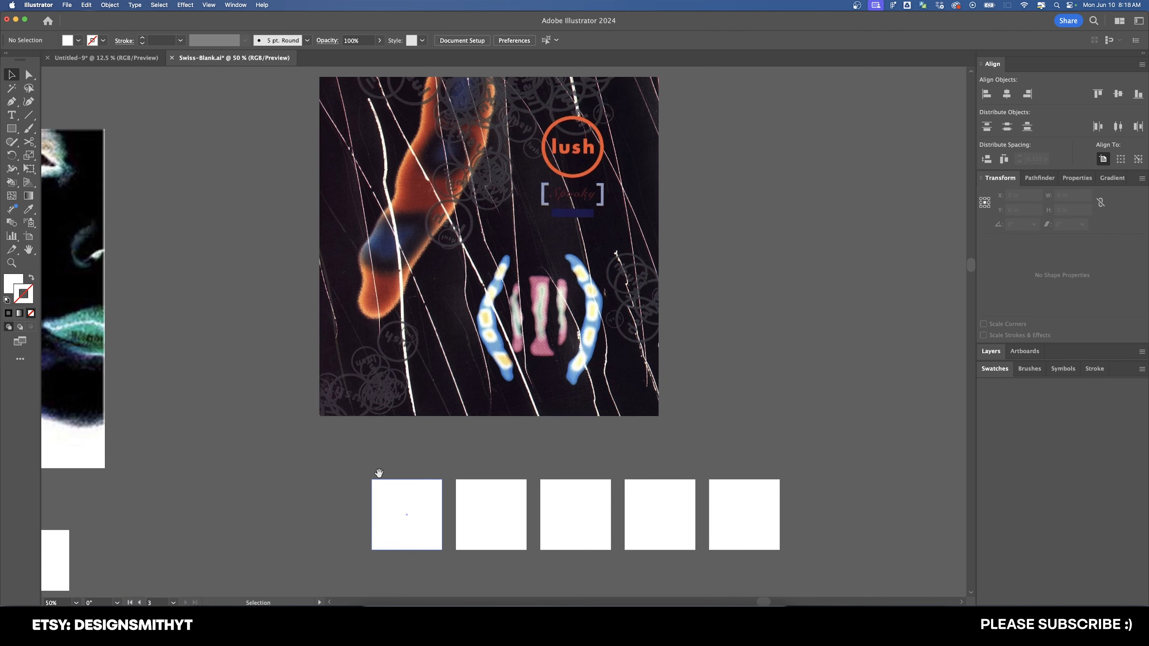
Fill the first square with the lush cover's near-black background color and the second with its orange.
click(403, 516)
key(i)
click(563, 233)
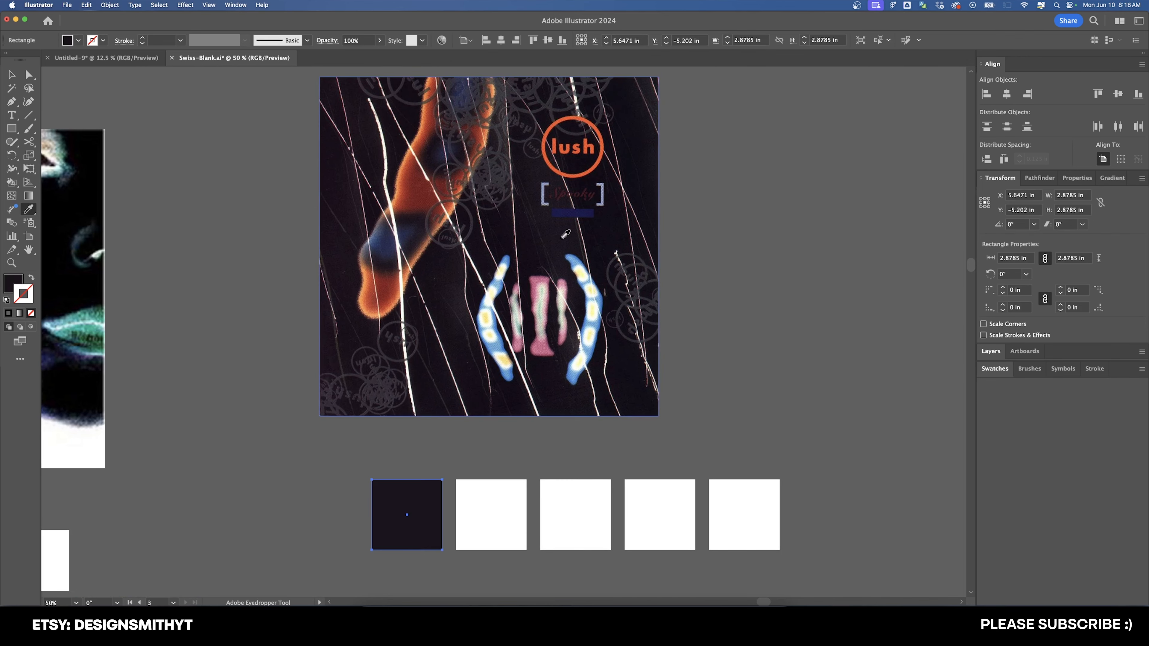
click(505, 512)
key(i)
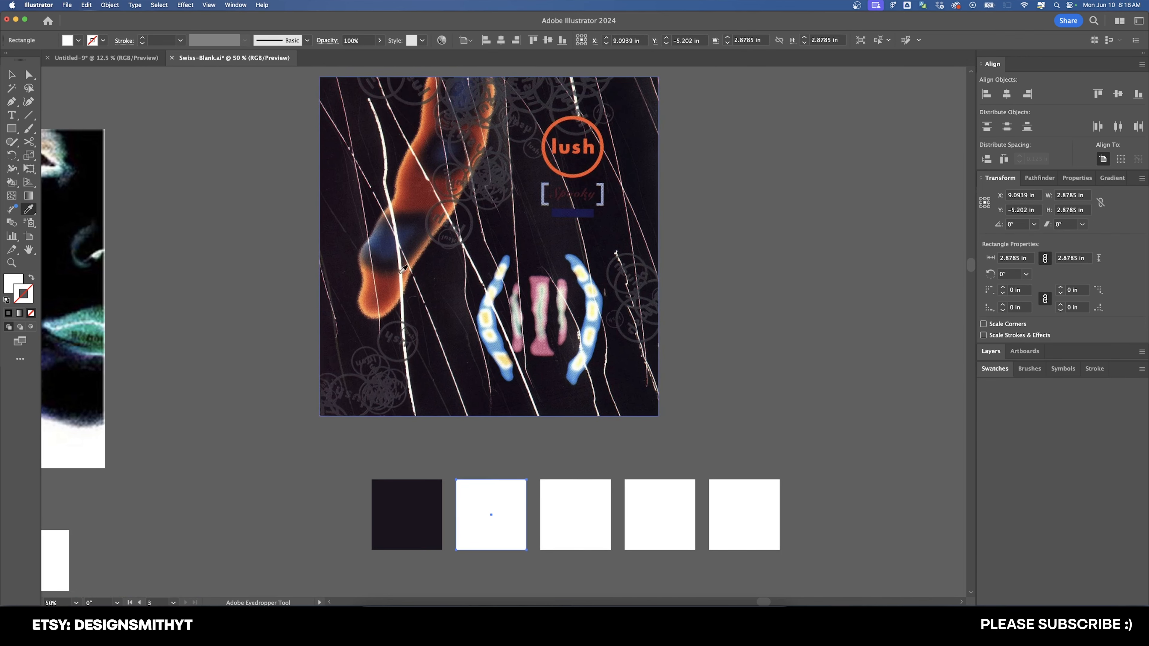
click(373, 289)
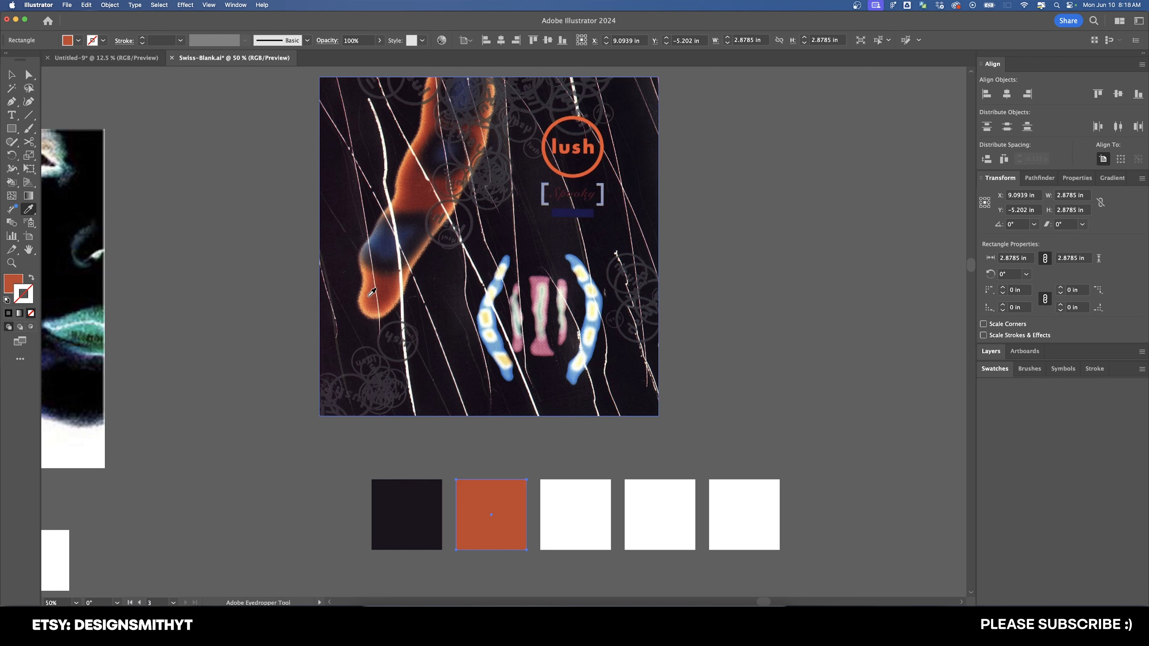
Fill the third square with the navy sampled from the small bar under the "Spooky" title.
key(v)
click(582, 488)
key(i)
scroll(558, 195, up, 2)
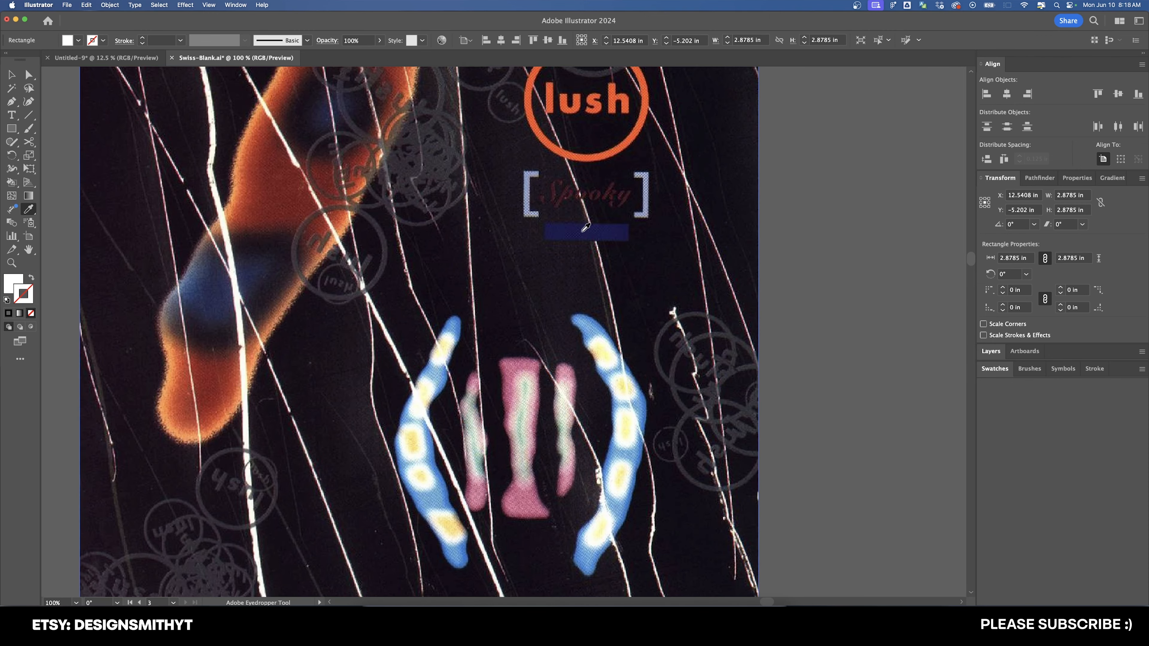
click(574, 225)
scroll(568, 285, down, 2)
scroll(588, 362, down, 3)
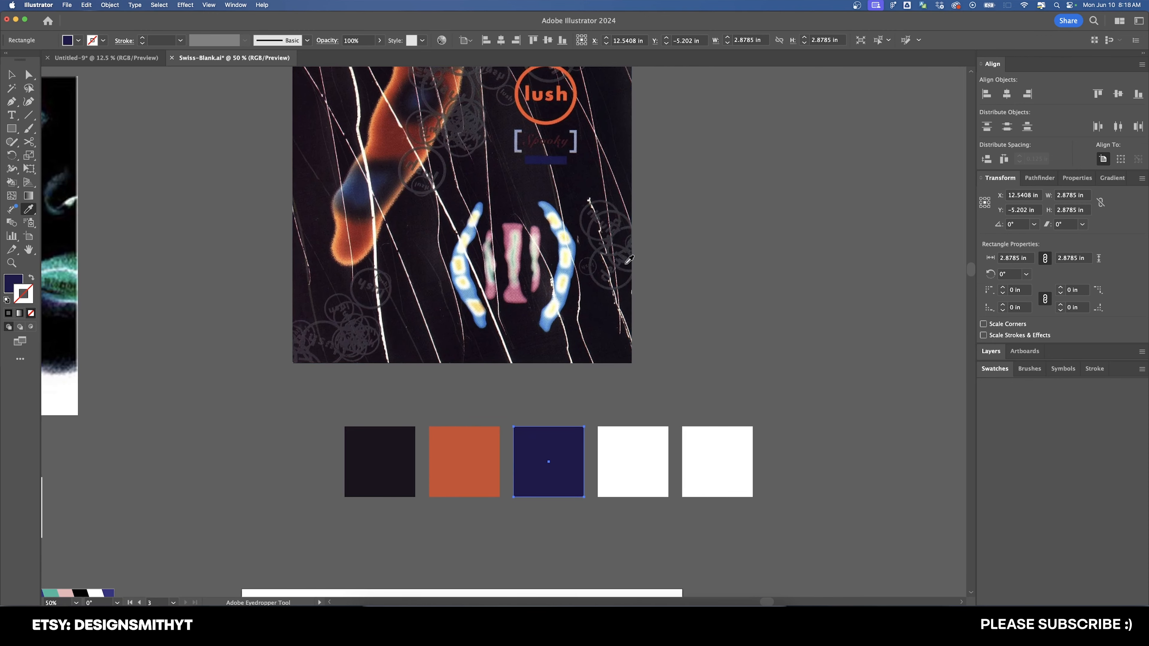
Fill the fourth square with the cover's pink and the fifth with the light blue of its curved shapes.
key(v)
drag(652, 468, 656, 473)
key(i)
click(514, 297)
key(v)
drag(675, 372, 750, 470)
key(i)
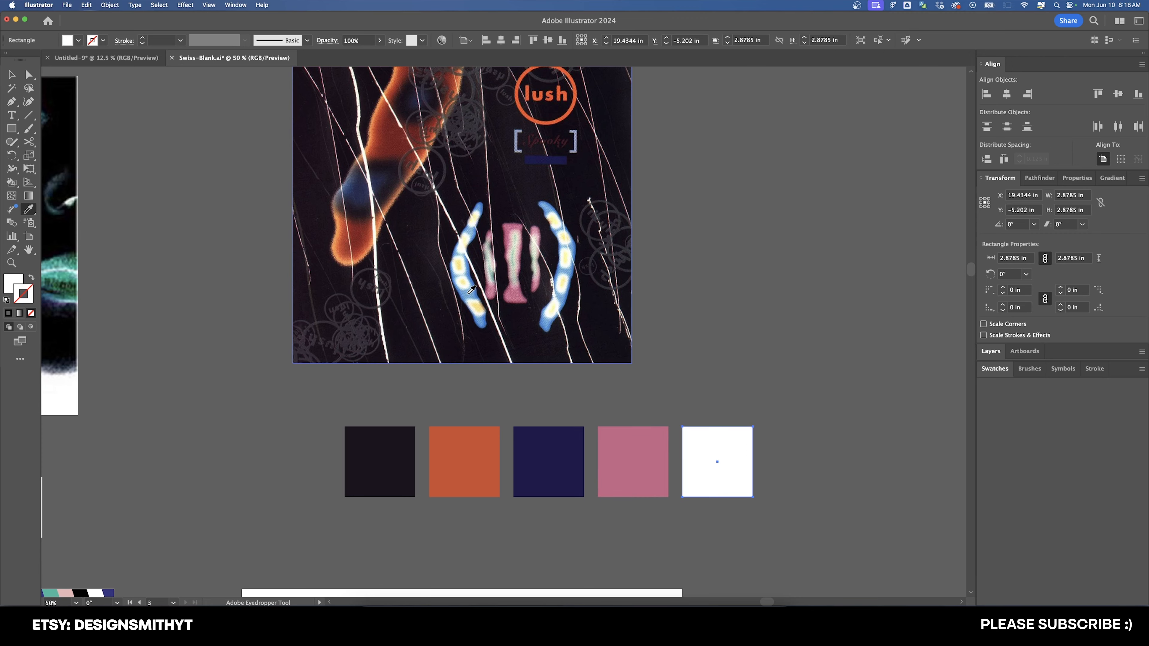
click(546, 322)
key(v)
click(737, 373)
drag(737, 374, 734, 377)
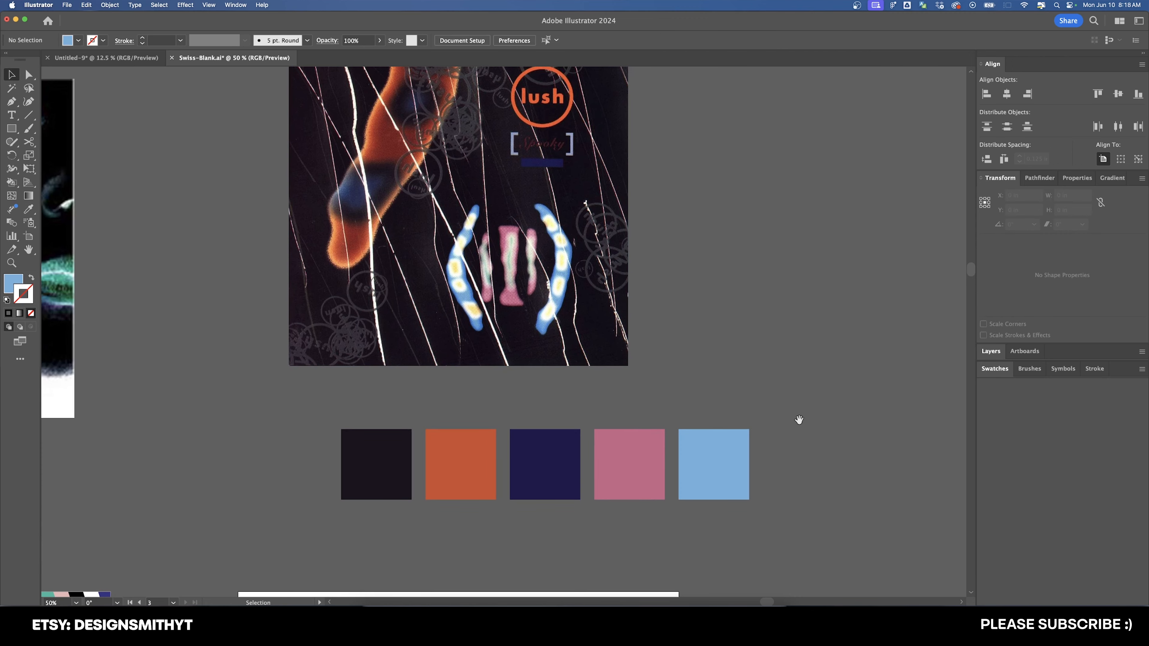
Copy the near-black swatch onto the blank third poster, align it to the upper-left corner and resize it to 18 × 24 in.
drag(798, 420, 635, 397)
scroll(635, 397, down, 1)
drag(706, 421, 621, 165)
scroll(714, 325, down, 1)
drag(376, 193, 478, 355)
drag(541, 285, 440, 368)
click(486, 41)
click(532, 40)
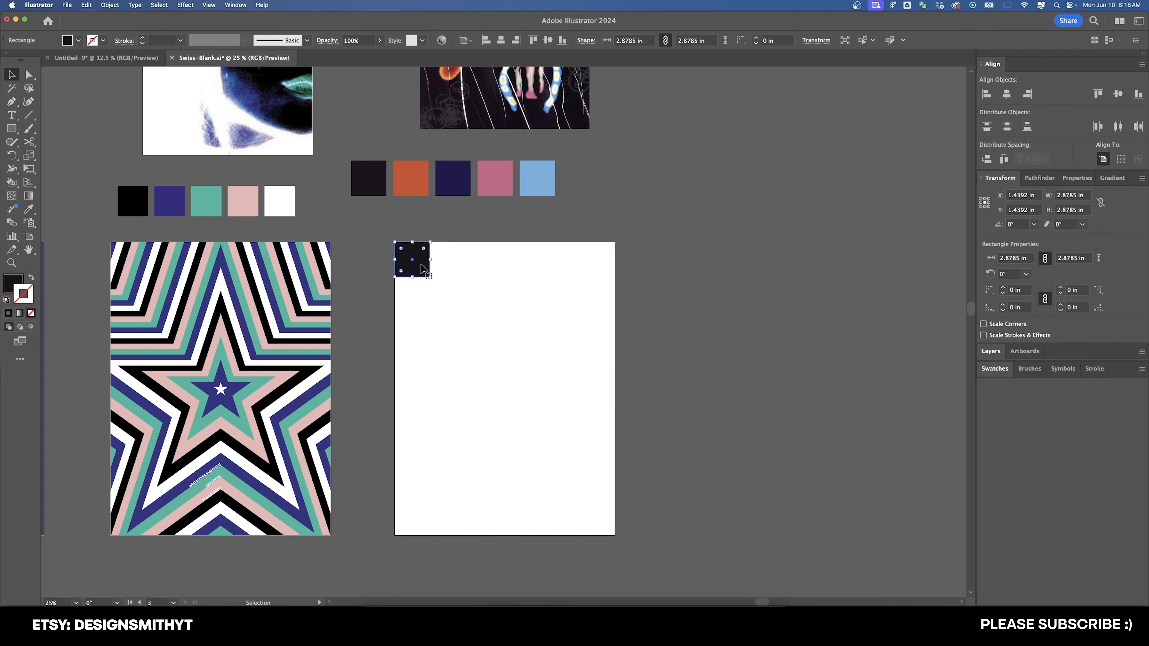
click(856, 359)
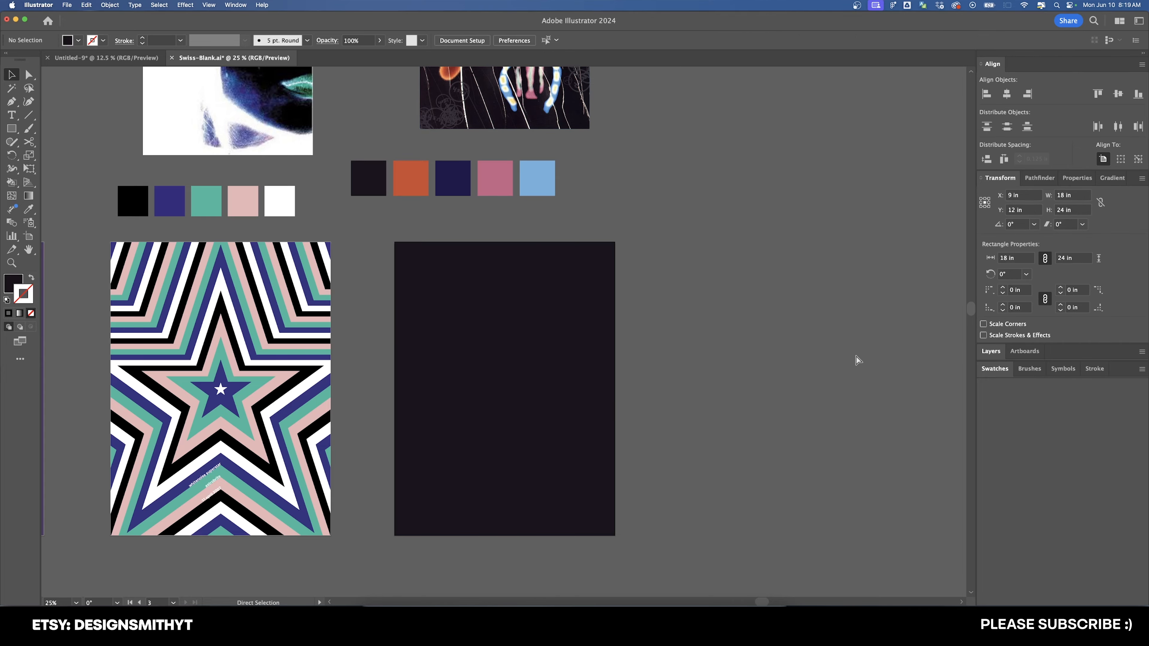
Show the grid guides over the dark third poster and review the lush cover as reference.
key(super+;)
drag(762, 290, 797, 372)
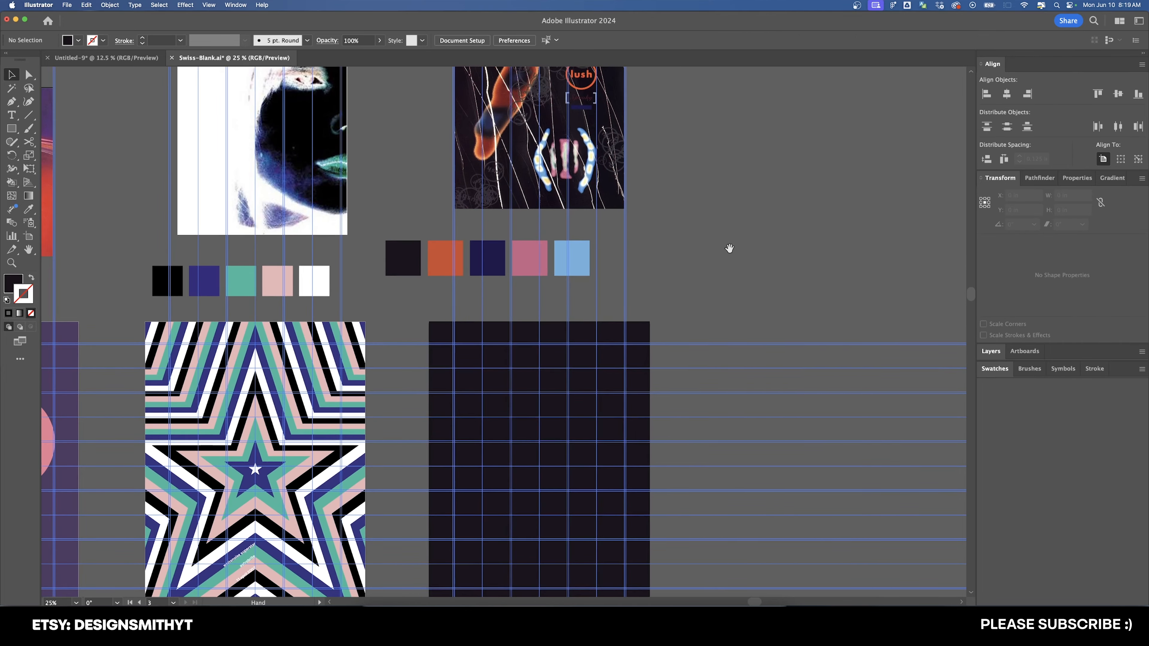
drag(730, 248, 738, 366)
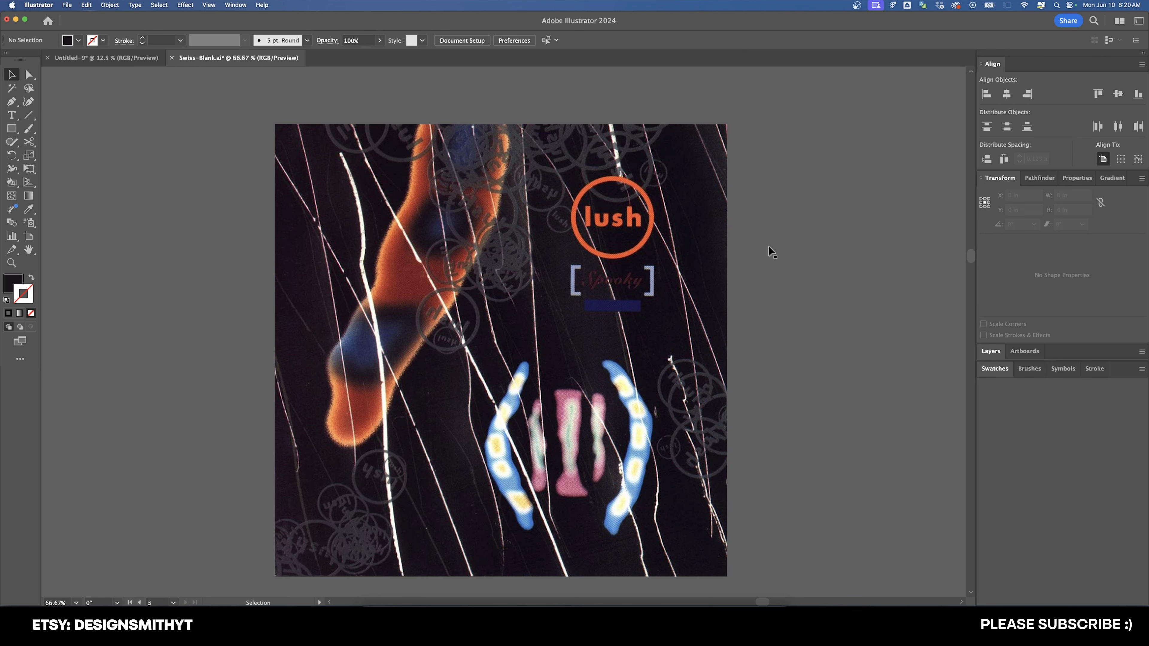
key(super+minus)
drag(718, 364, 758, 346)
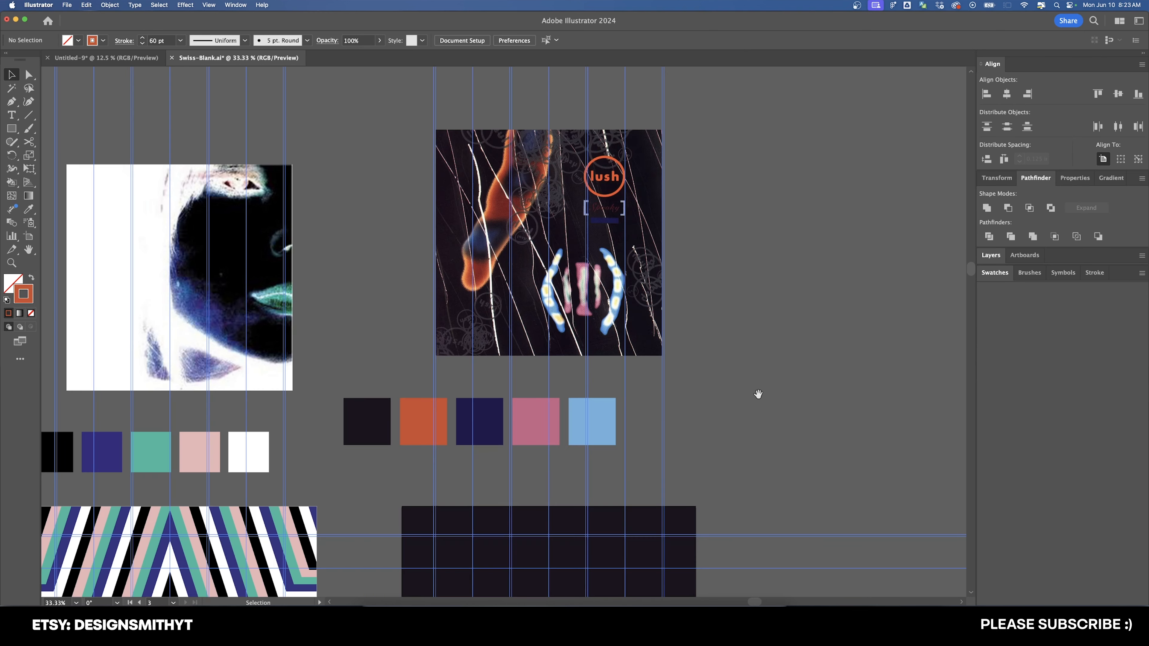
drag(737, 343, 745, 364)
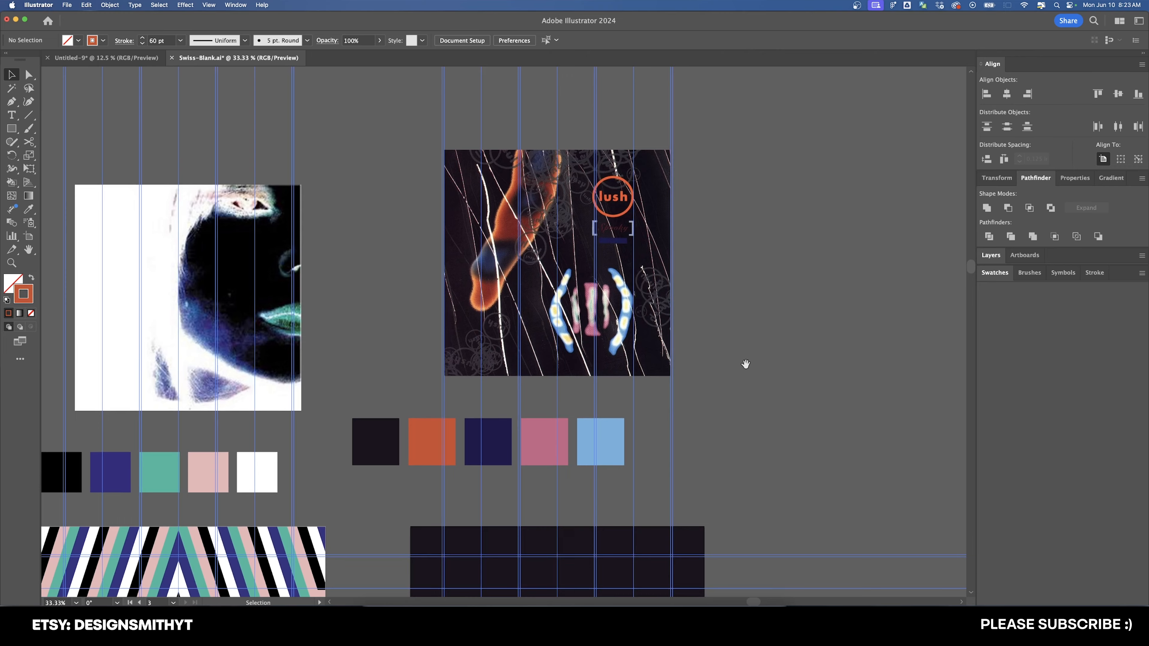
scroll(560, 216, down, 10)
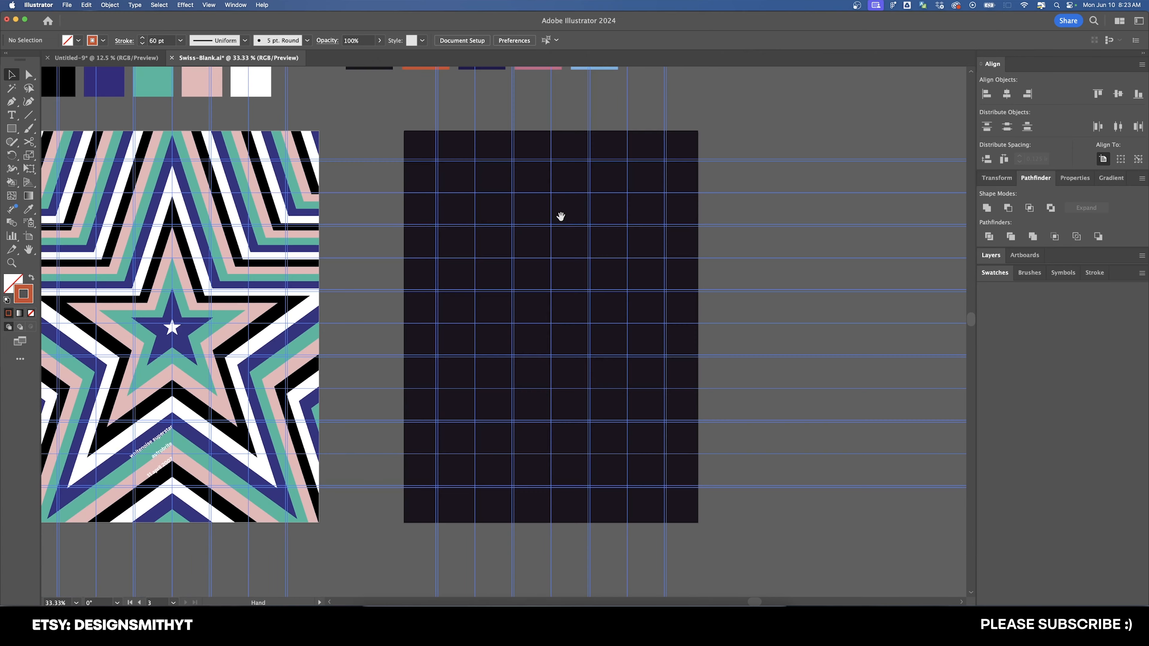
Draw a straight vertical orange line with the Pen tool along the dark poster's center guide, from upper to lower margin, 20.125 in long.
key(p)
scroll(559, 197, up, 2)
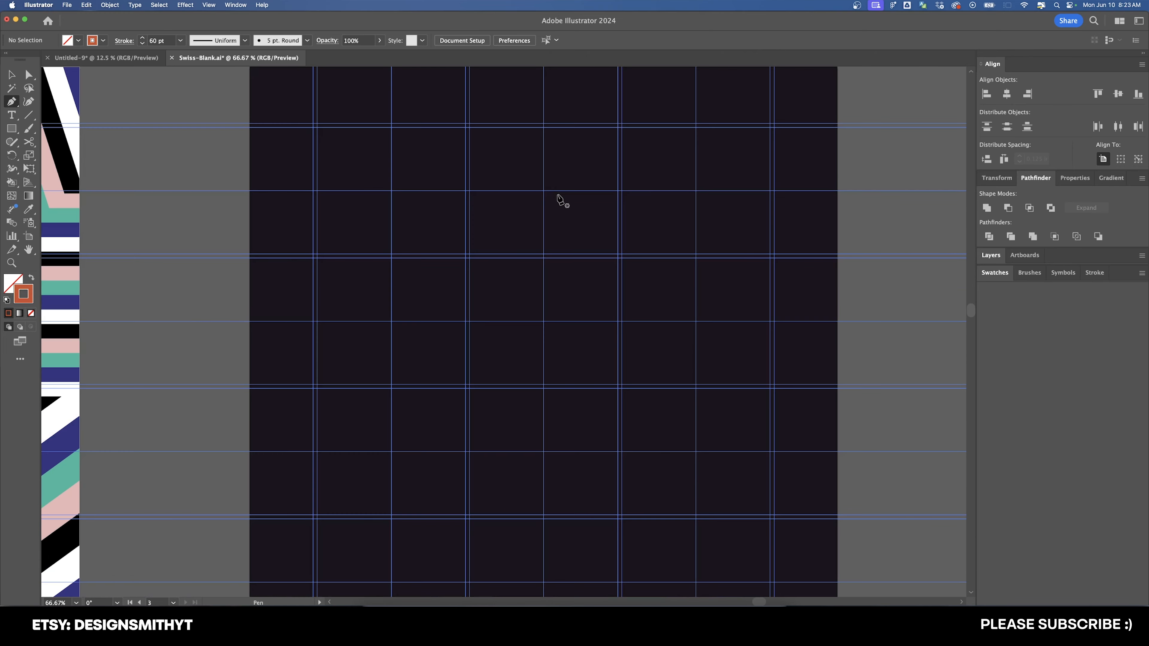
scroll(563, 210, down, 1)
drag(547, 146, 523, 129)
click(523, 128)
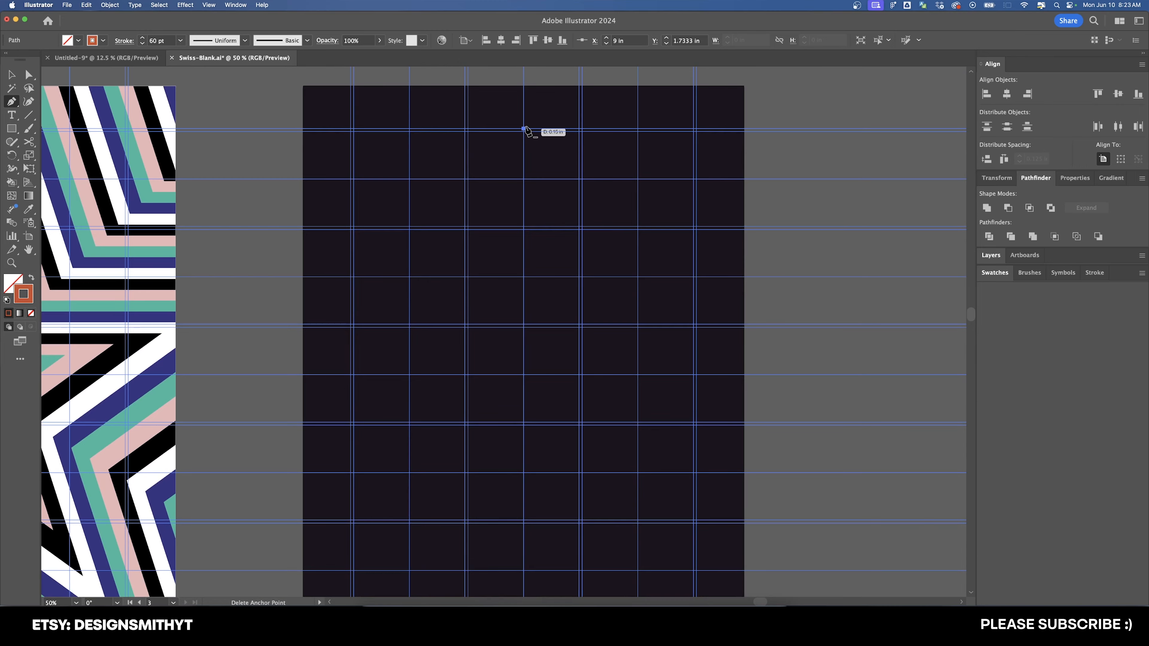
drag(538, 379, 537, 322)
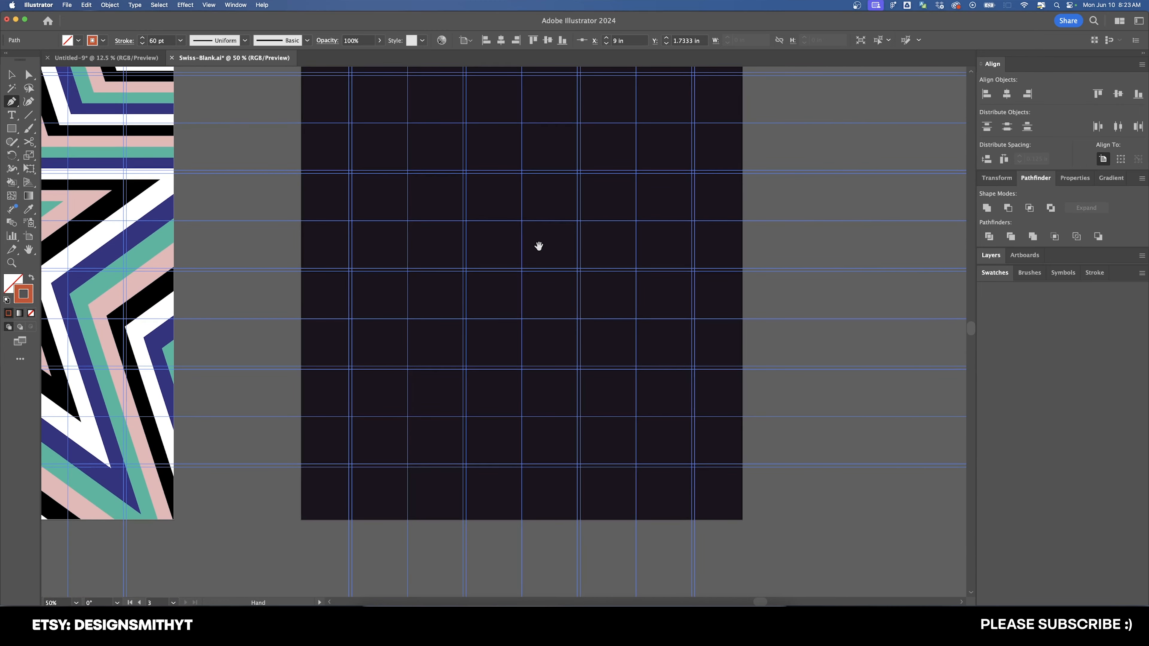
click(522, 466)
scroll(557, 369, up, 8)
Give the orange vertical line a 100 pt stroke with round caps and round corner joins.
key(v)
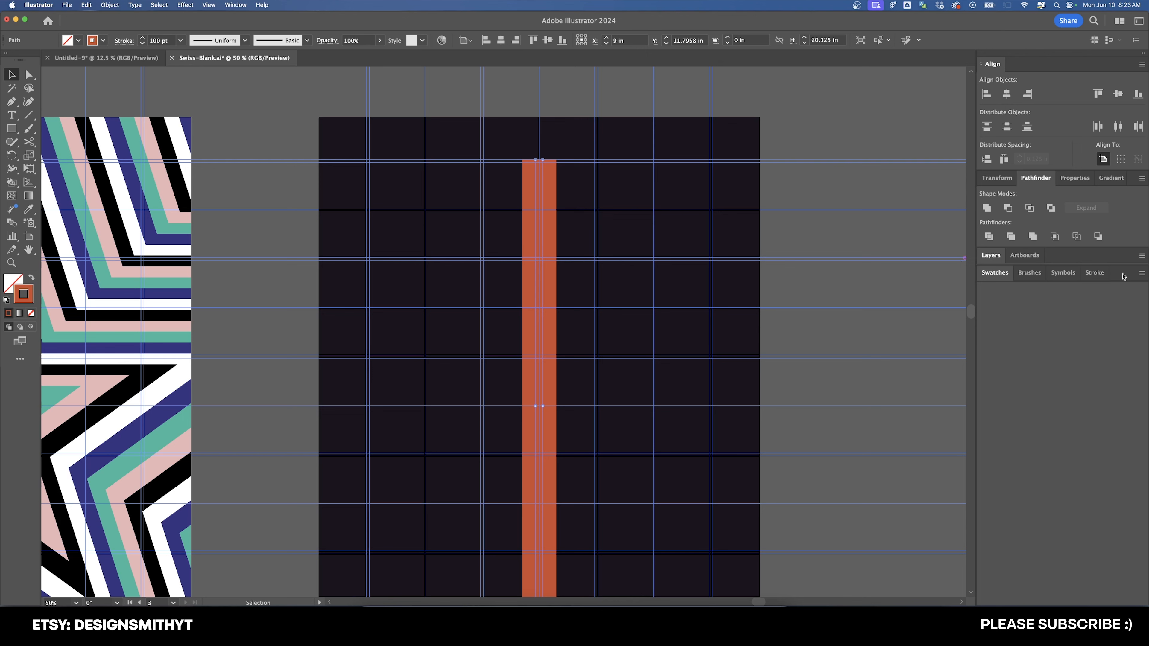
click(1097, 273)
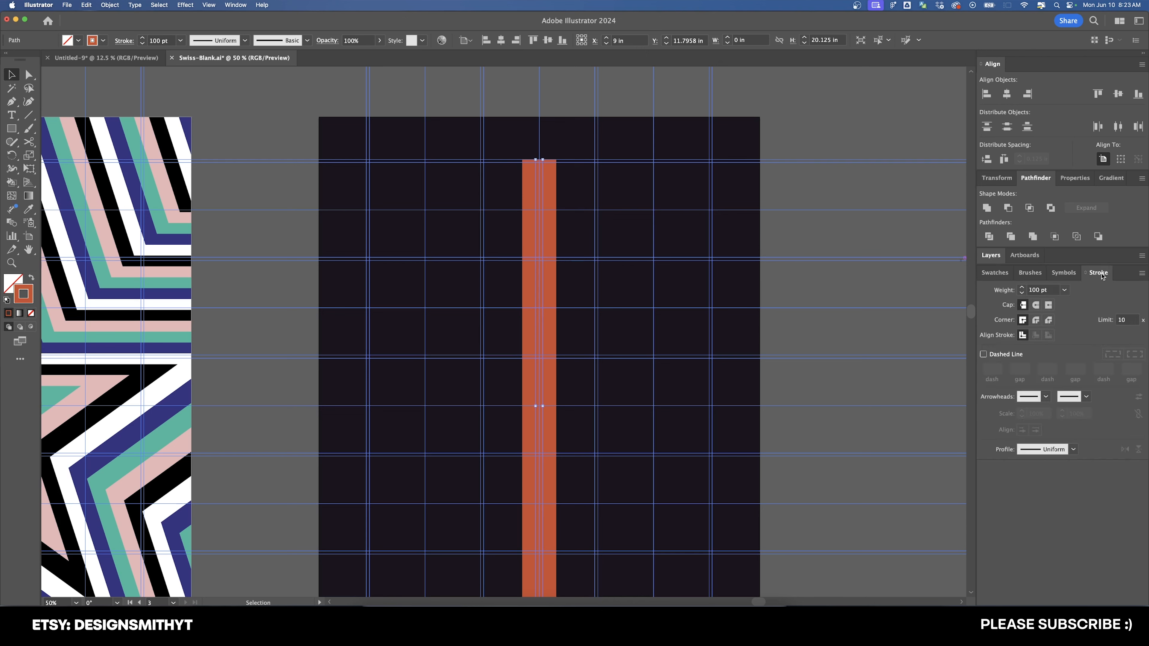
click(1035, 306)
click(1035, 320)
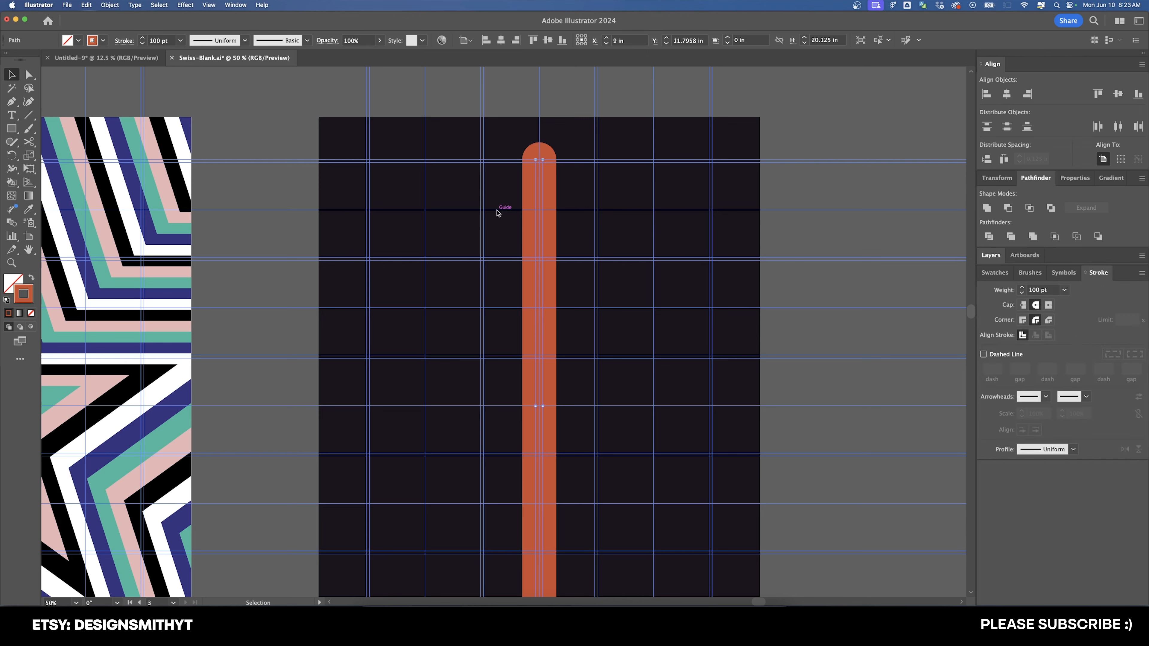
Apply a Zig Zag effect to the orange line: 0.25 in absolute size, 9 ridges per segment, smooth points.
click(185, 6)
mouse_move(209, 97)
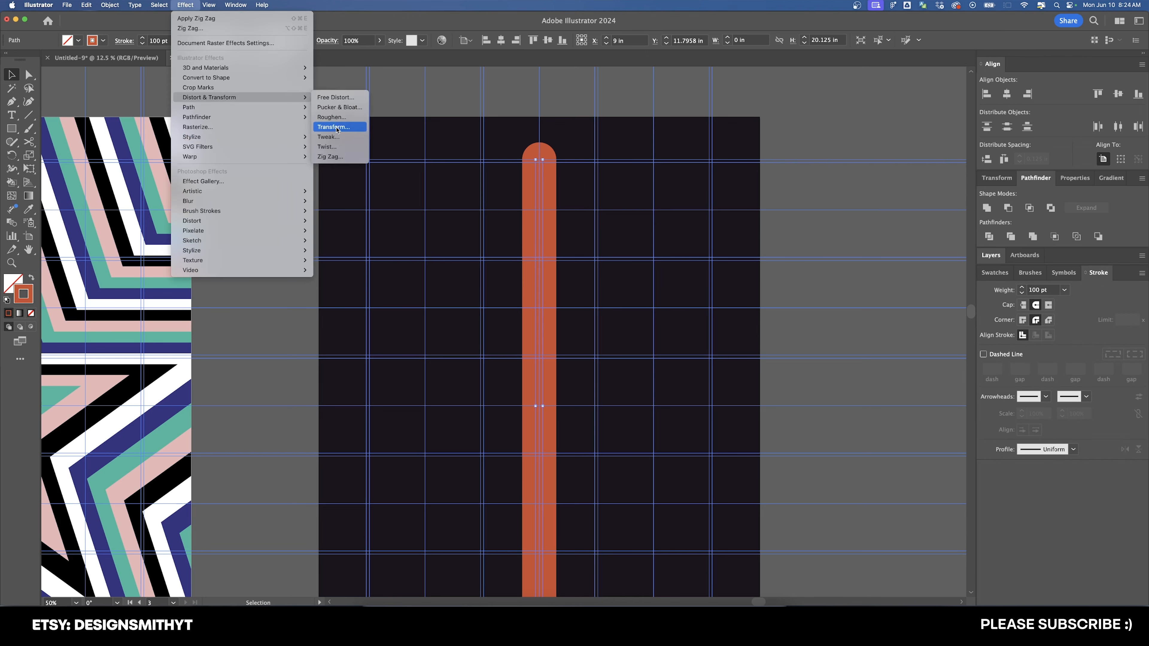
click(337, 157)
click(819, 297)
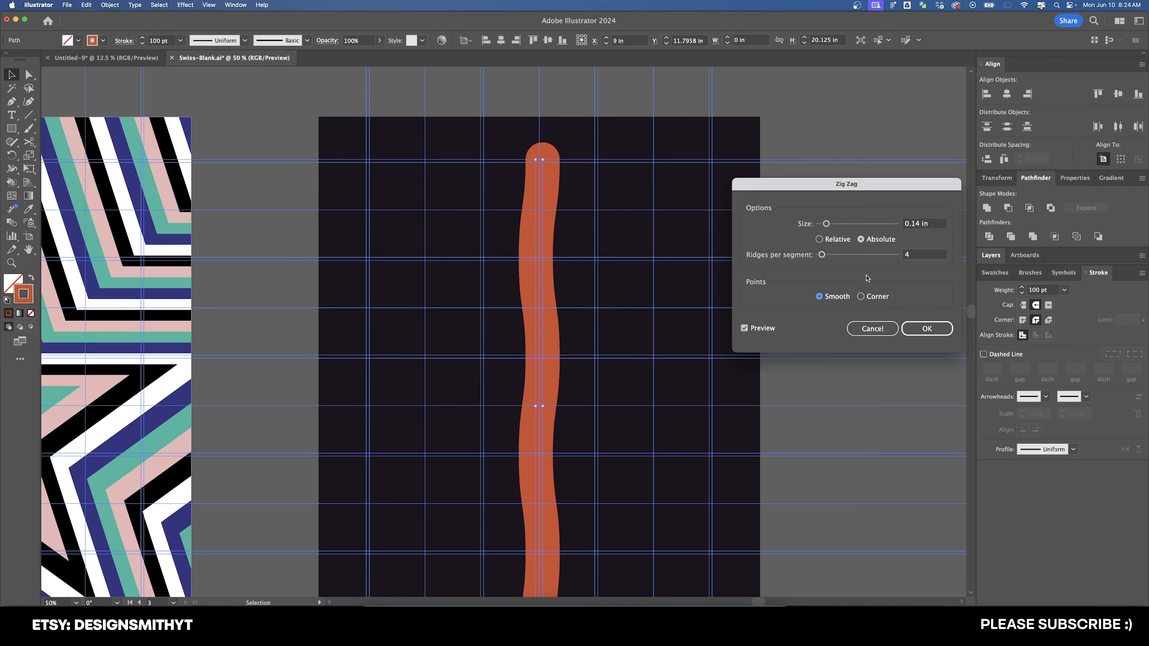
click(926, 255)
key(Up)
key(Up)
key(Up)
key(Up)
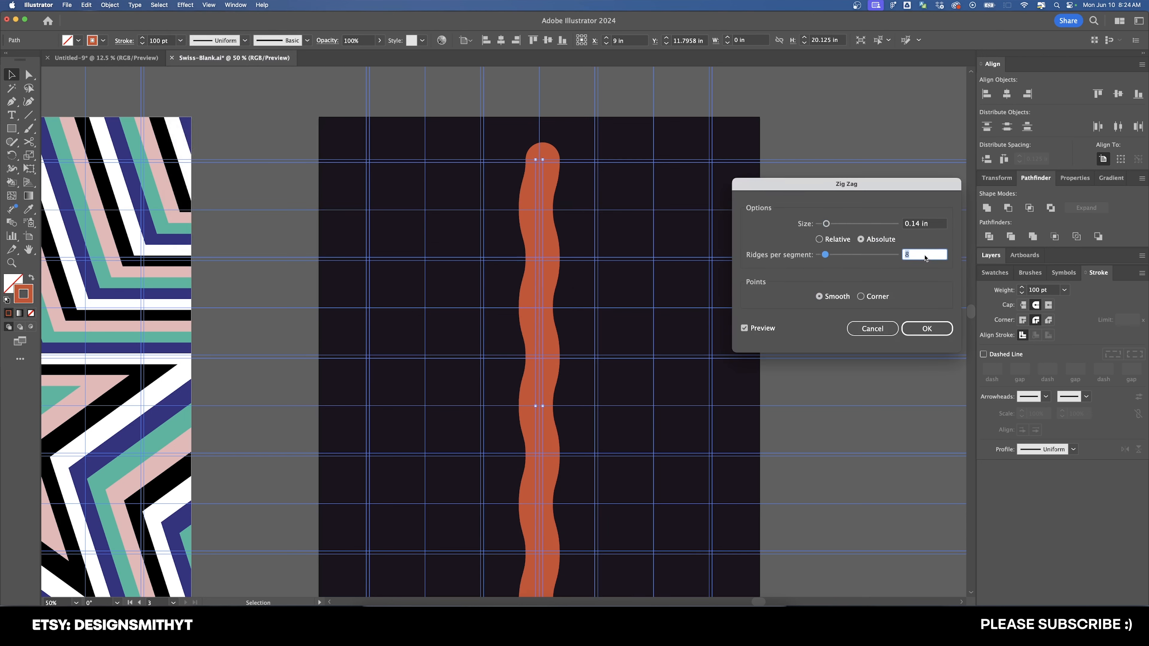
key(Up)
key(shift+Tab)
key(shift+Tab)
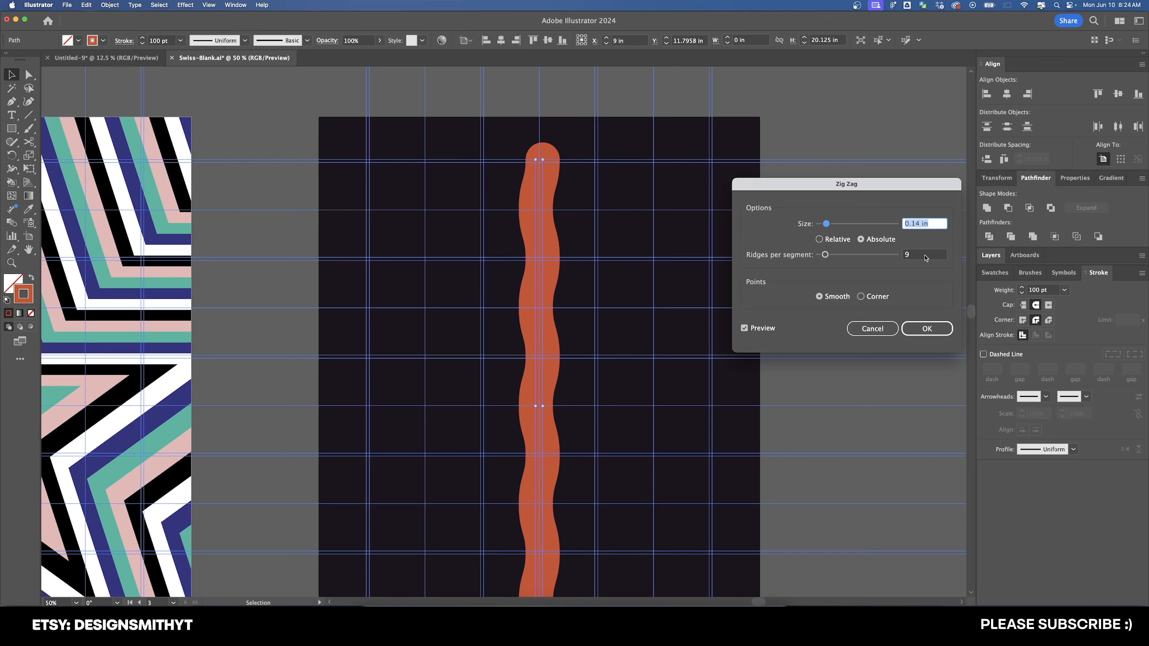
key(Tab)
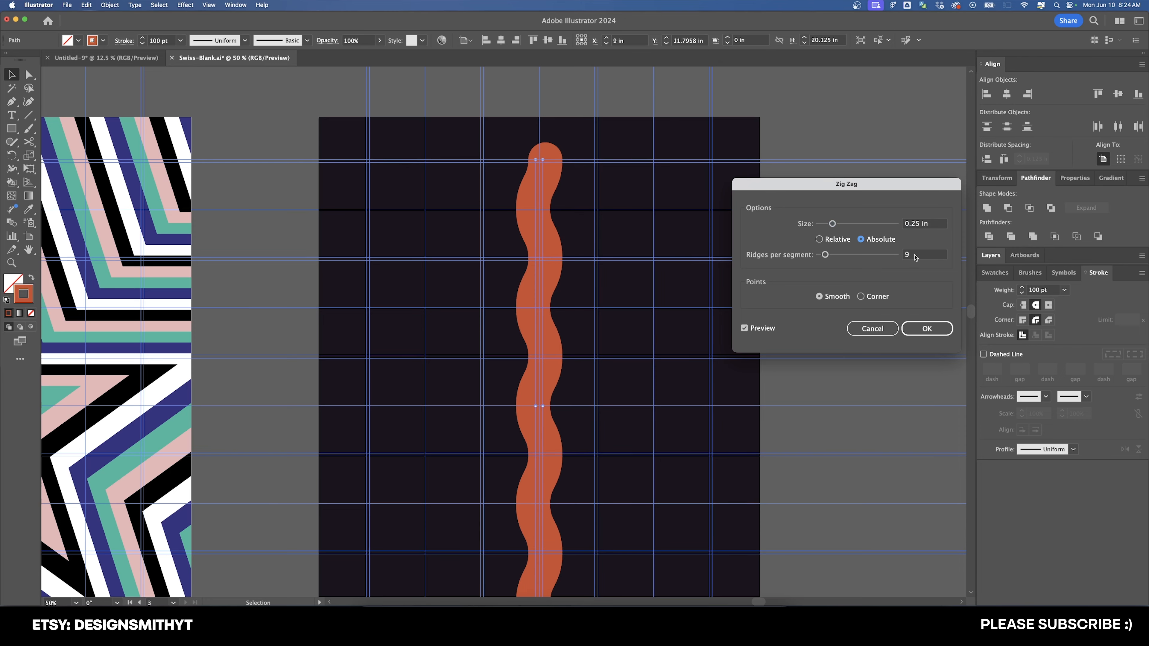
click(927, 328)
Move the wavy orange line across to the poster's left margin guide, centered at about X 2.88 in.
key(super+minus)
drag(589, 309, 494, 309)
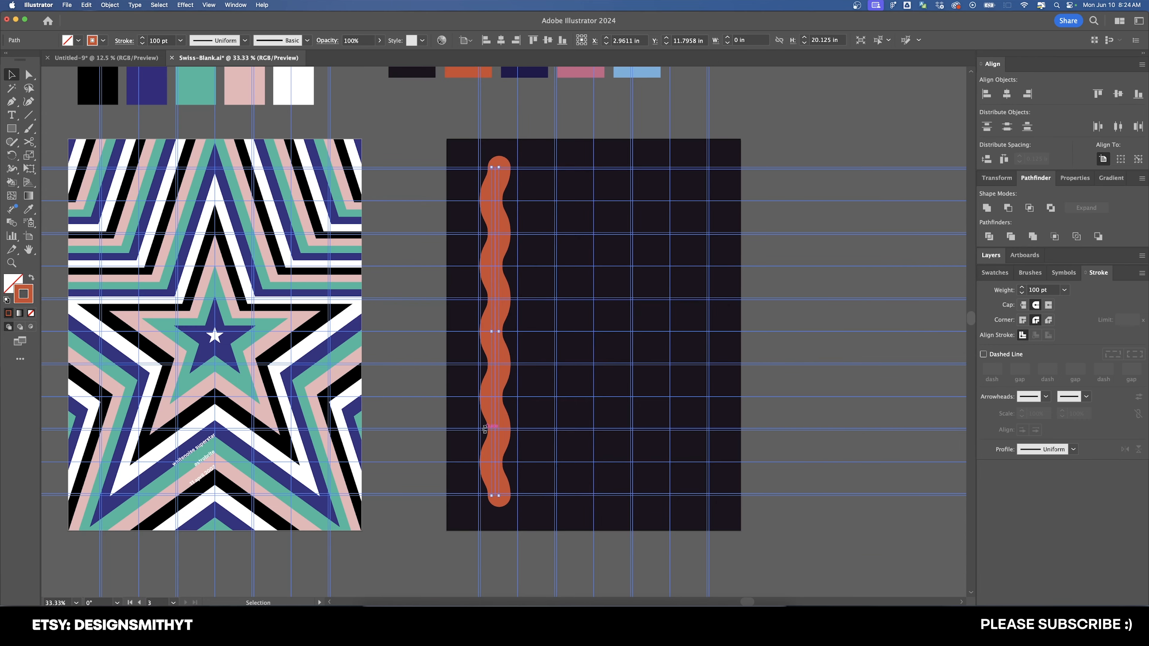
scroll(494, 309, up, 10)
scroll(551, 330, down, 3)
drag(569, 316, 562, 316)
scroll(634, 306, down, 6)
click(501, 377)
Draw a vertical pink line with a 100 pt stroke, make it wavy with Zig Zag and place it near the center guide.
key(p)
key(v)
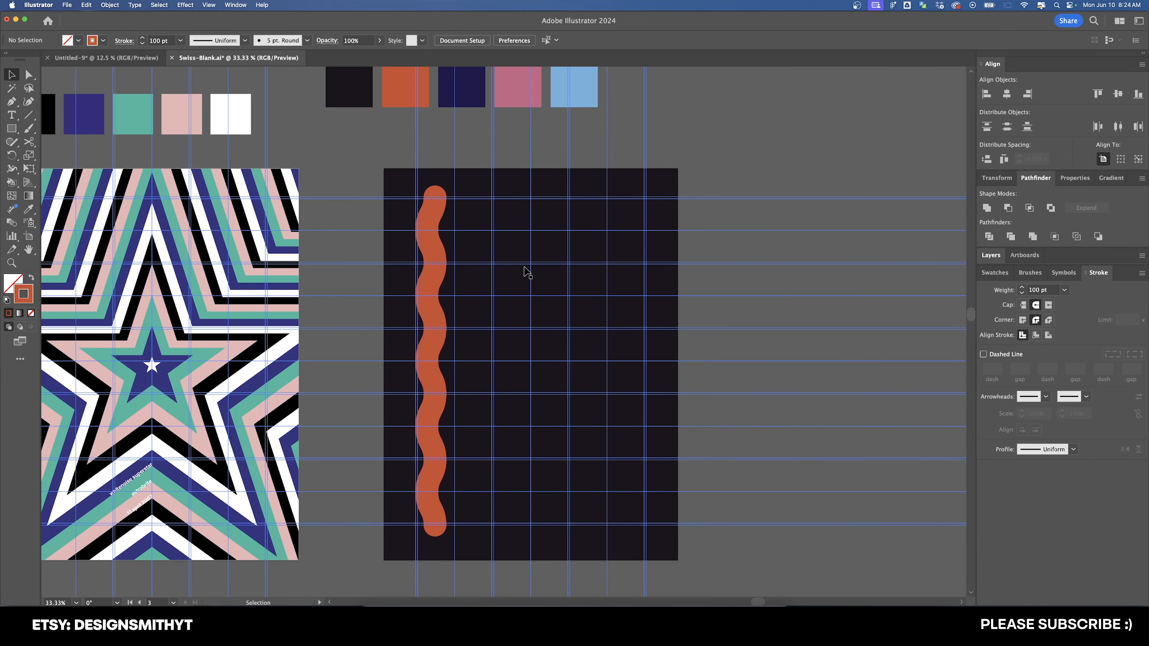
scroll(525, 272, up, 3)
mouse_move(520, 424)
mouse_down()
mouse_move(536, 423)
mouse_move(522, 370)
mouse_up()
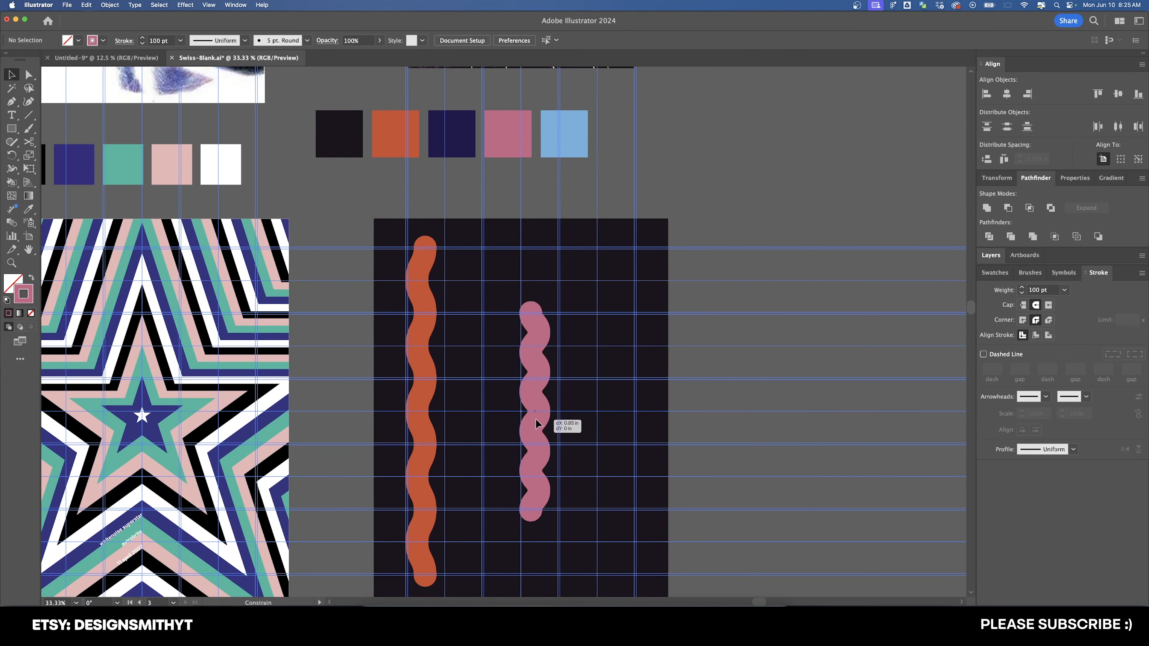
Draw a 12 in vertical line in the poster's right column, color it with the light blue swatch and apply the Zig Zag effect.
key(p)
click(597, 314)
shift+click(597, 508)
key(i)
click(572, 136)
key(super+alt+shift+e)
key(Return)
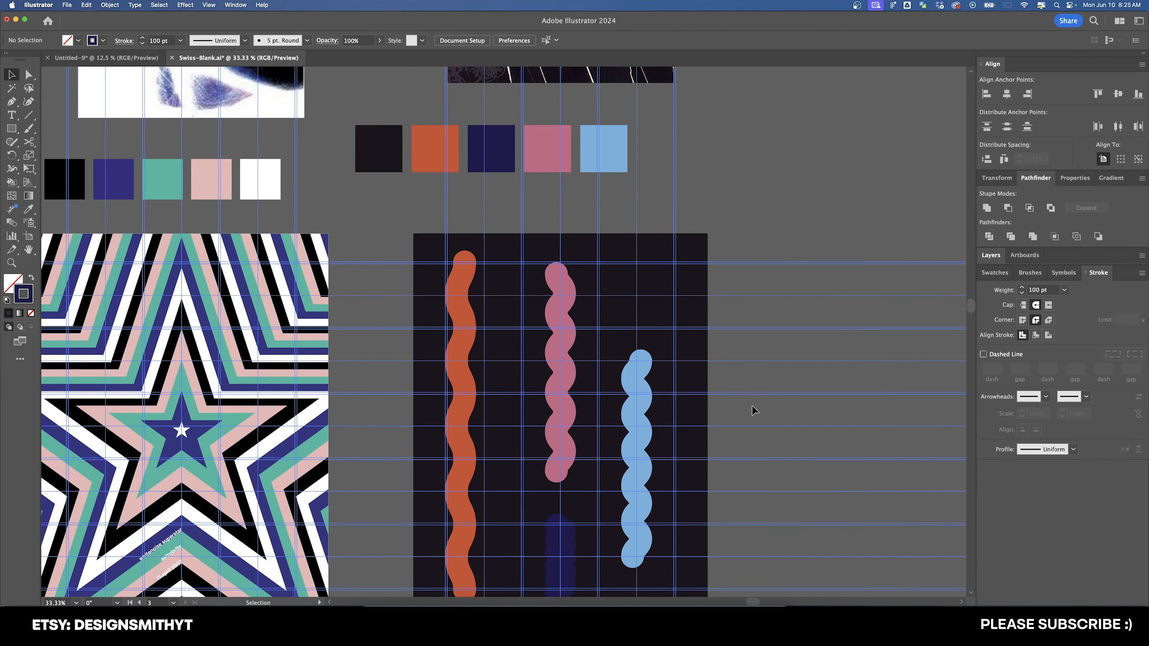
Delete the 100 pt navy squiggle below the pink one and show the grid guides.
key(super+plus)
key(super+plus)
key(super+plus)
key(super+plus)
scroll(567, 371, down, 2)
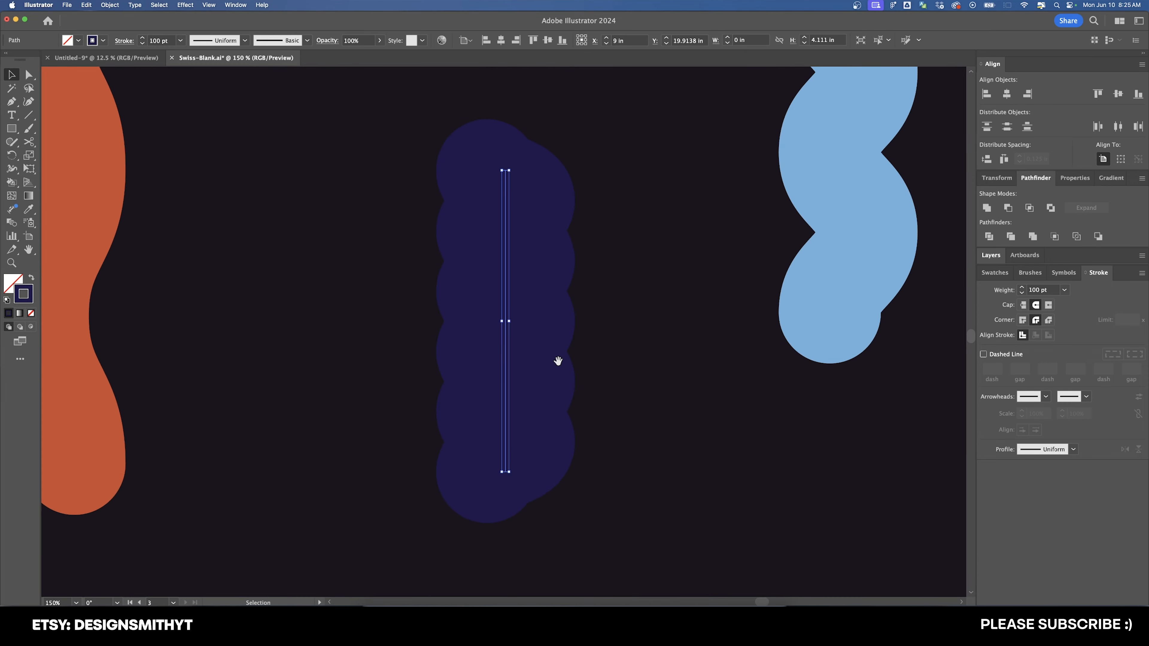
key(super+minus)
key(super+minus)
key(Delete)
key(super+semicolon)
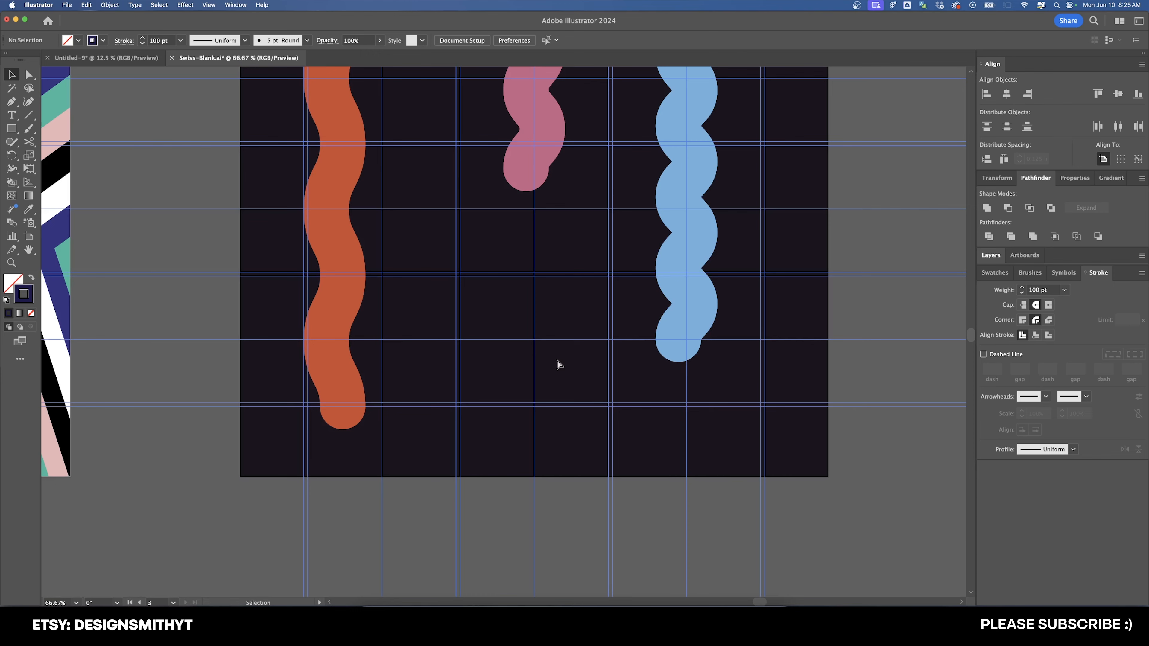
Draw a 4.125 in navy line up the center guide from the lower margin, with a 60 pt stroke and the Zig Zag effect.
key(p)
click(534, 406)
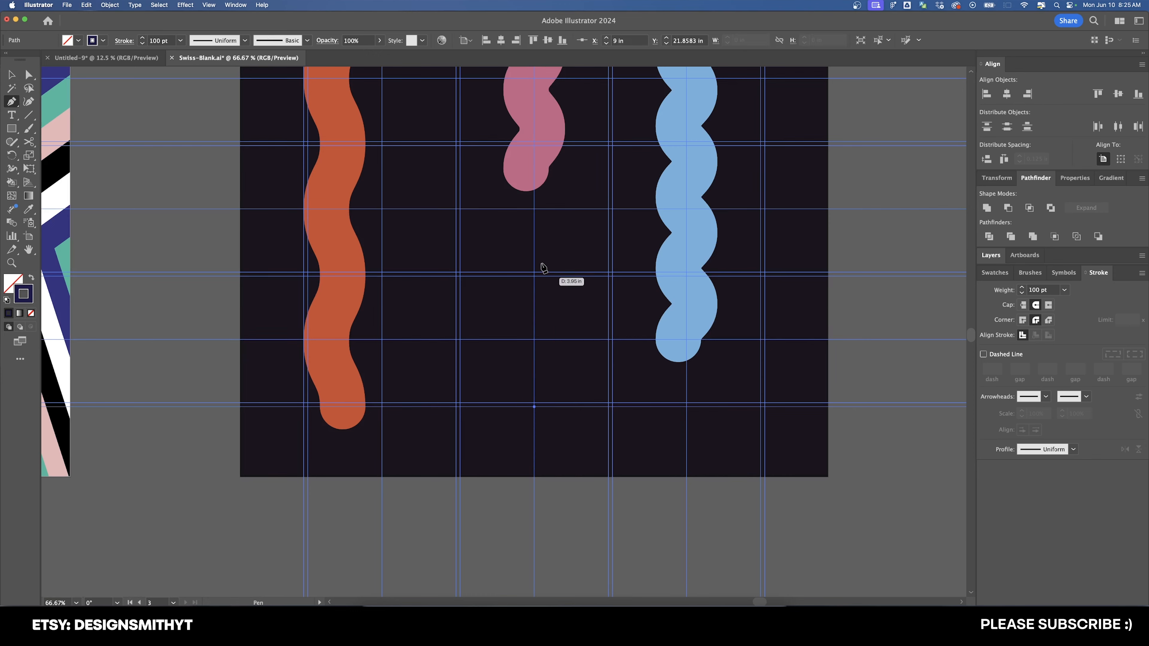
click(533, 271)
key(v)
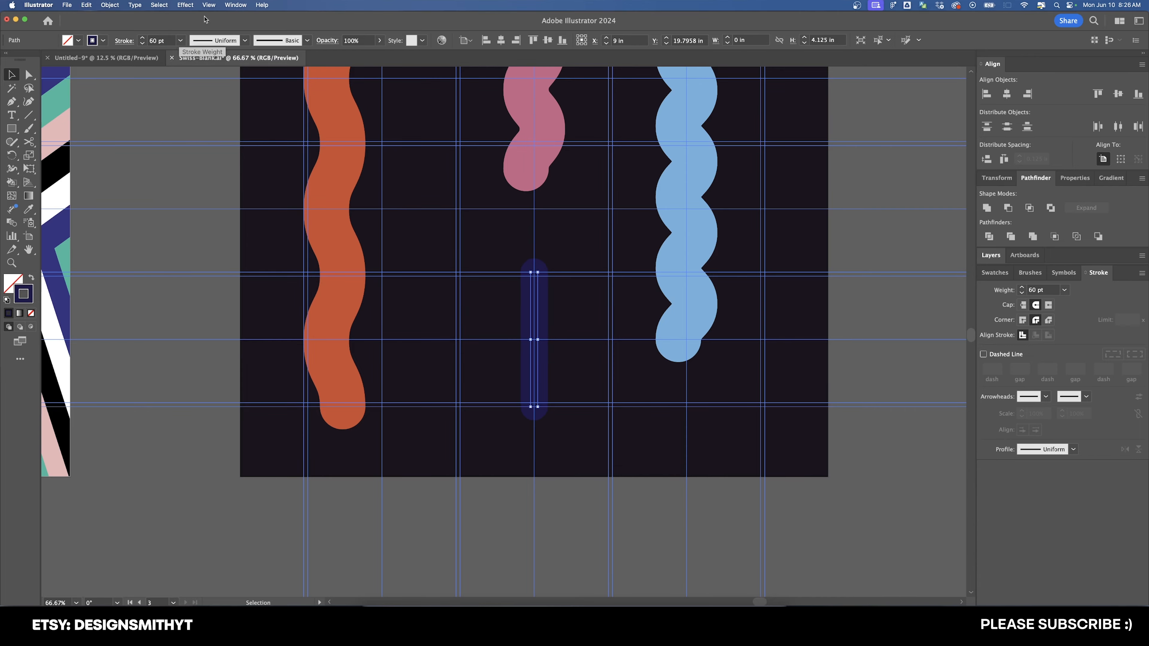
key(super+alt+shift+e)
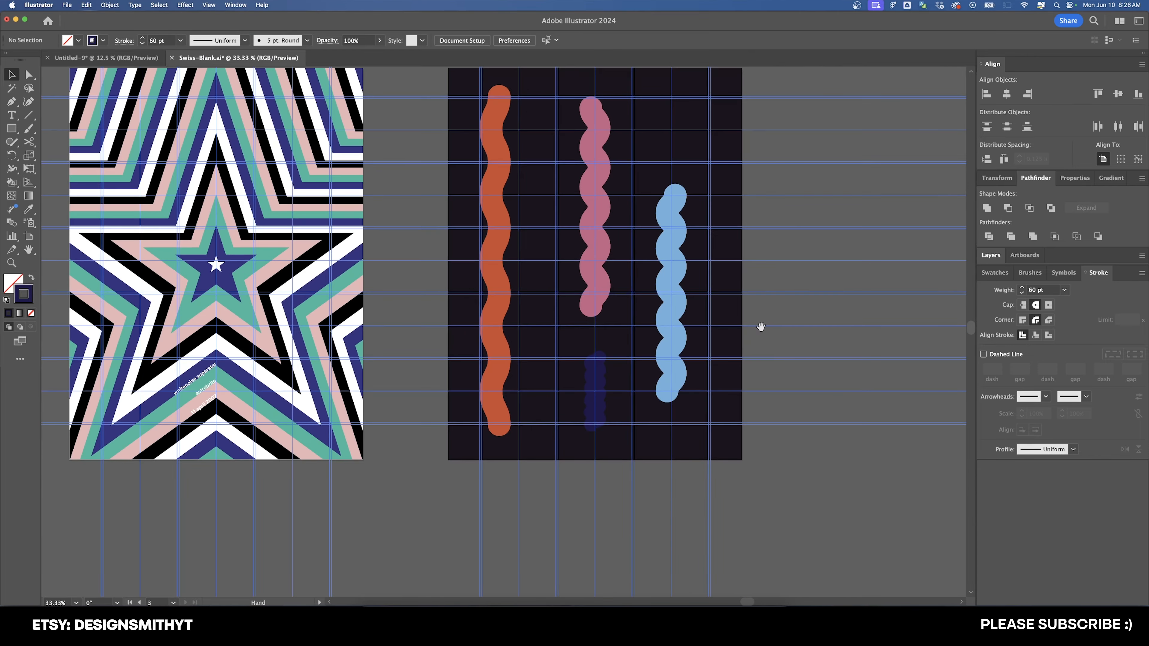
Expand the light blue squiggle's appearance, then expand its fill and stroke into a filled shape.
scroll(760, 326, down, 3)
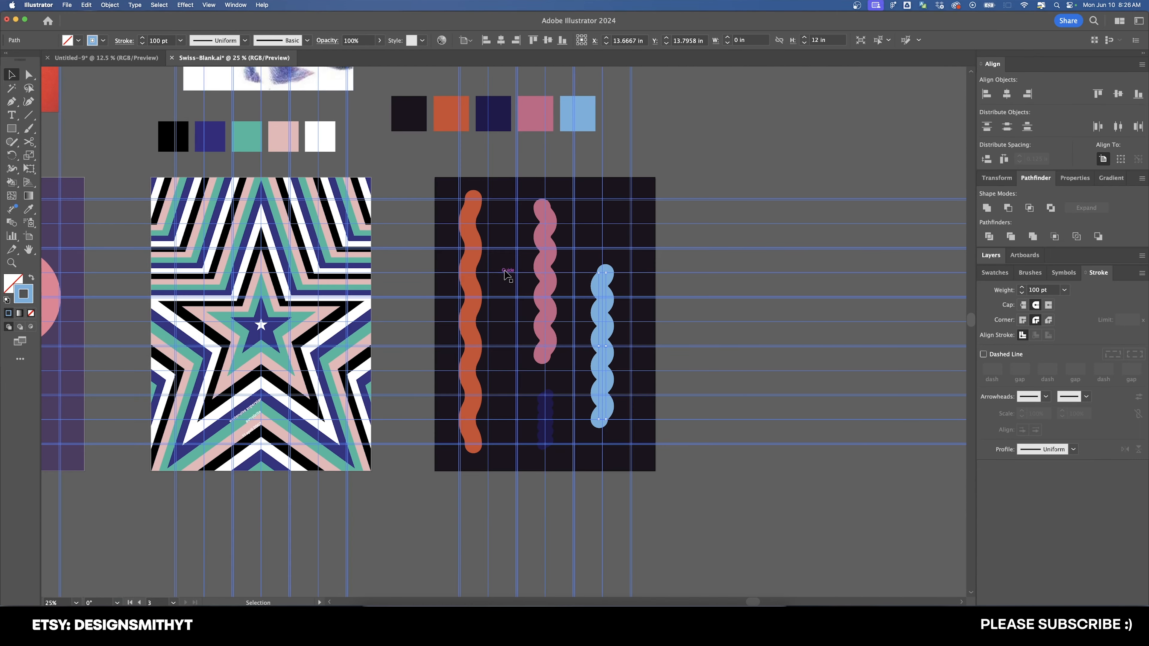
click(110, 5)
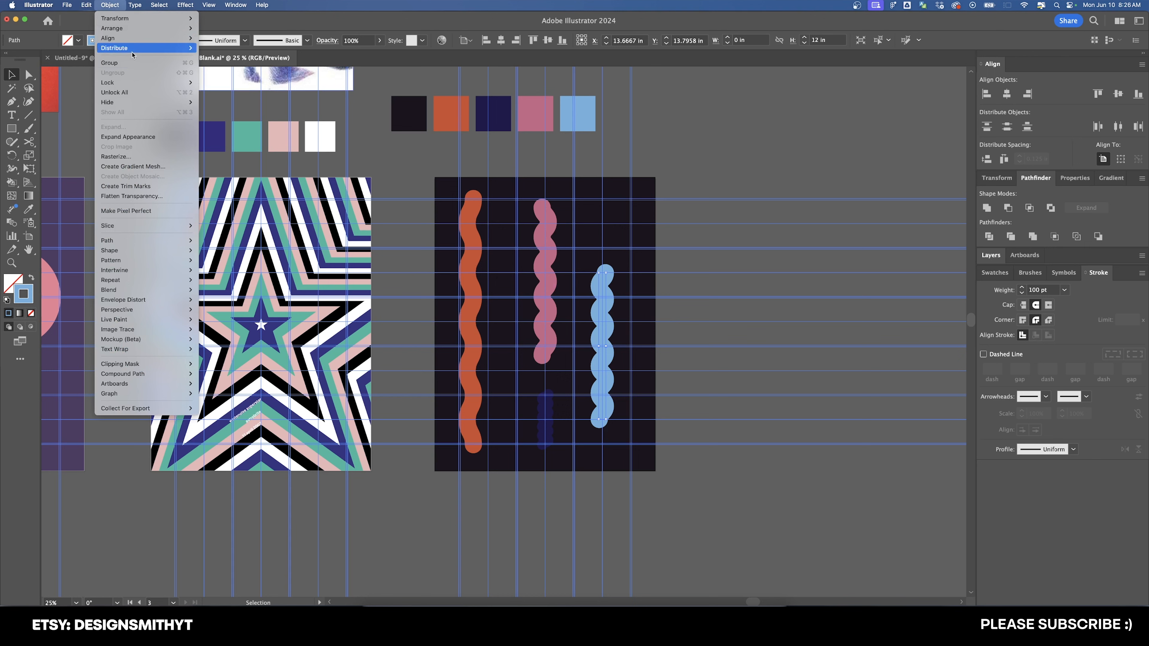
click(163, 137)
click(110, 5)
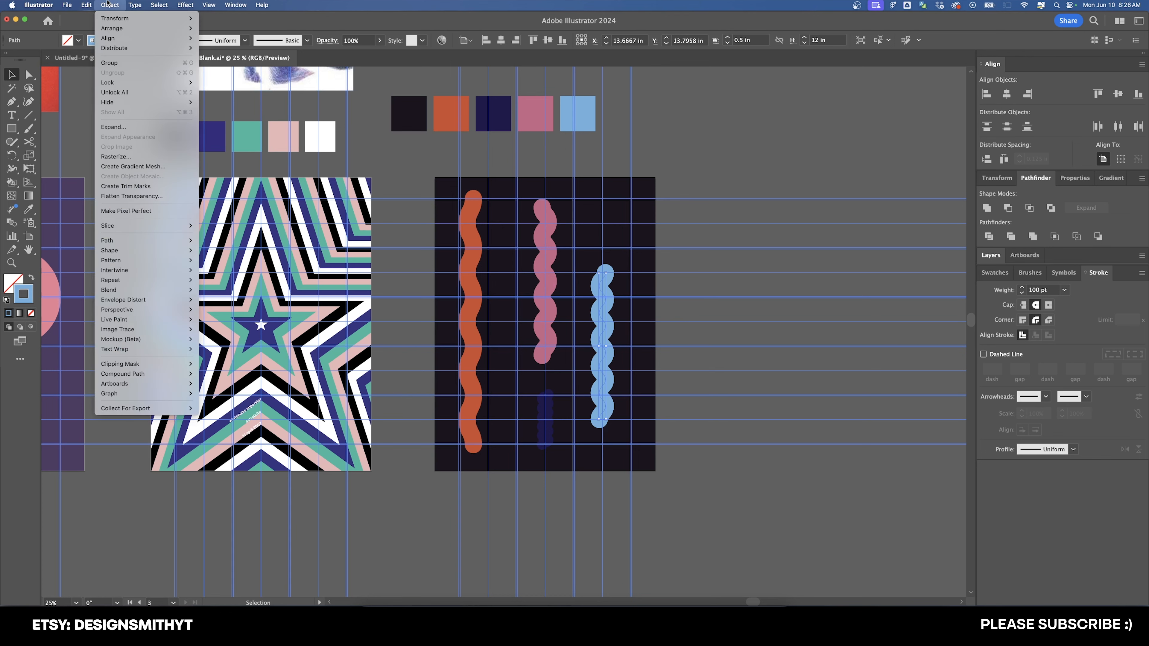
click(146, 128)
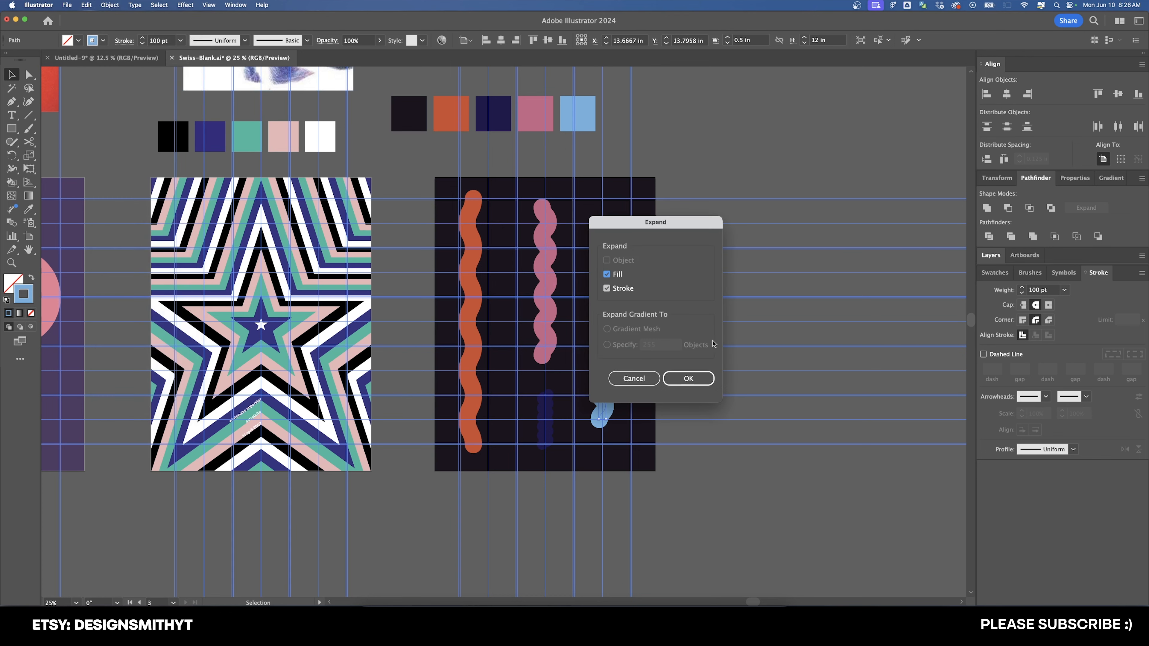
click(688, 379)
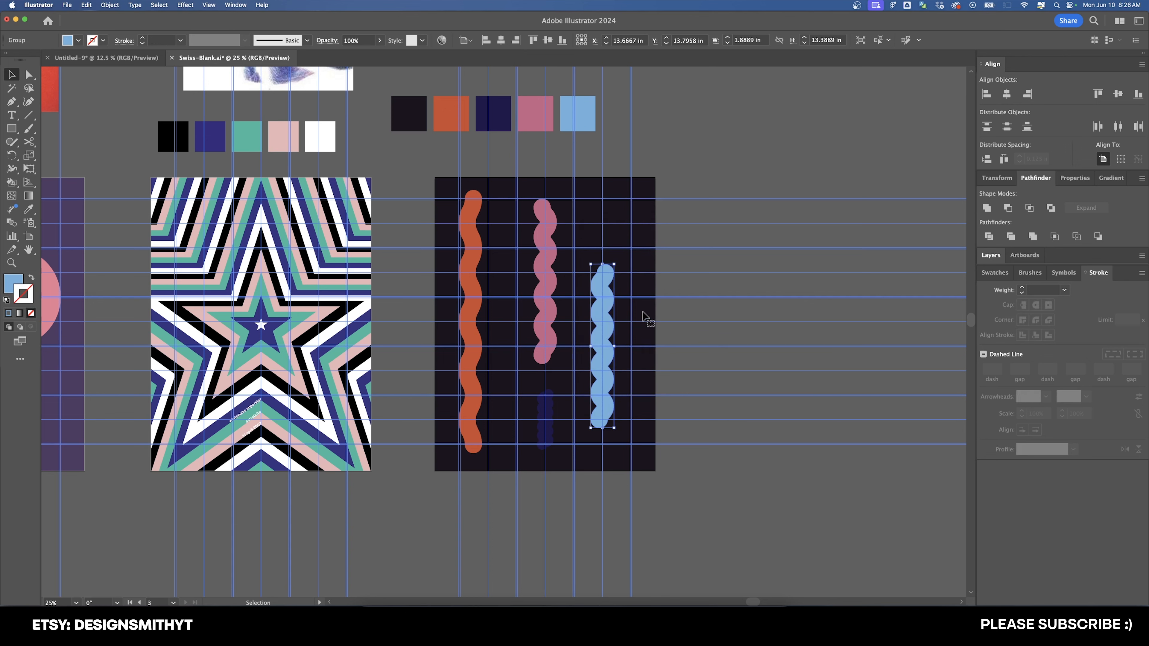
Select the navy squiggle and expand its appearance.
click(586, 439)
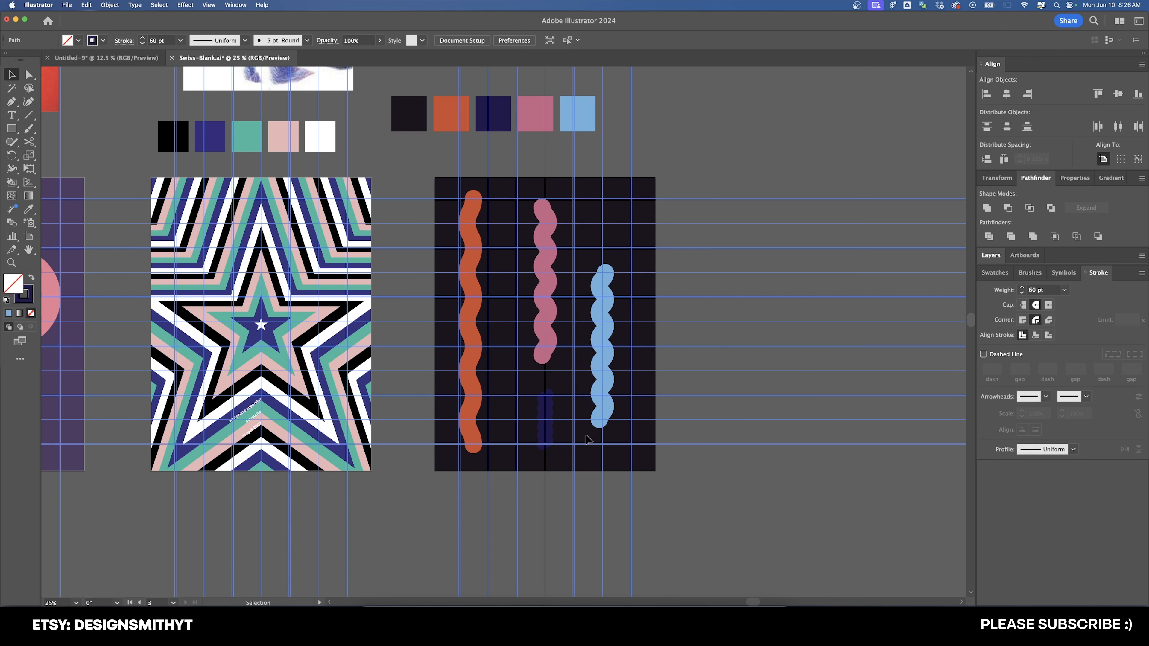
click(542, 412)
click(110, 5)
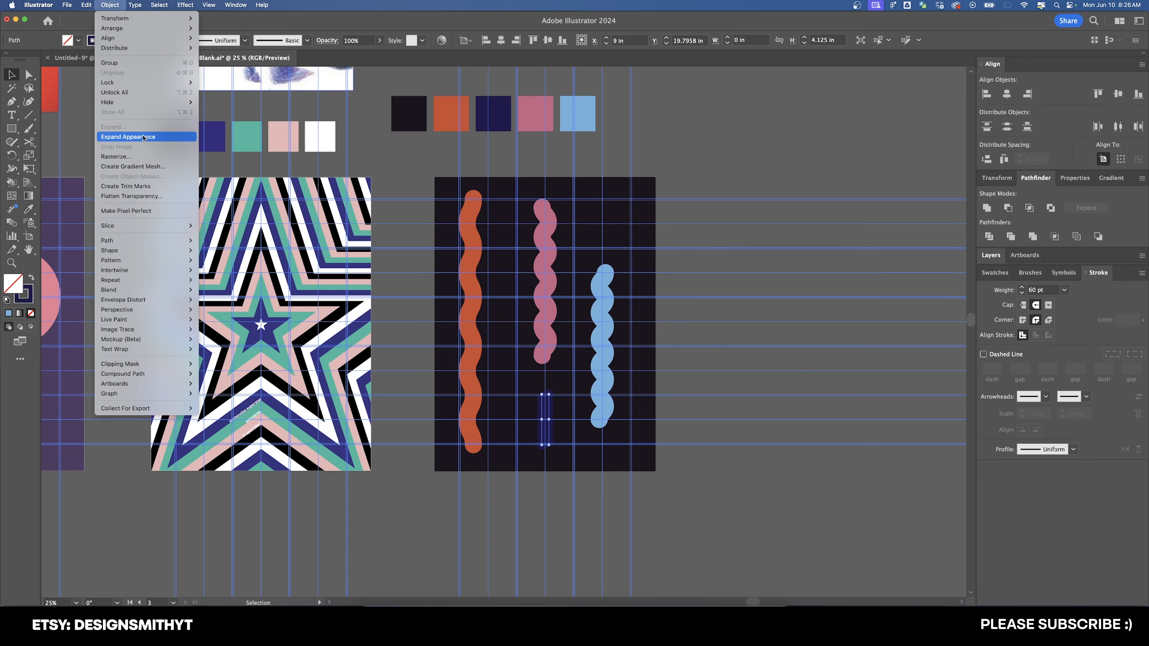
click(130, 136)
Expand the orange squiggle's appearance, then convert its stroke into a filled outline.
click(473, 299)
click(109, 5)
click(131, 135)
click(109, 5)
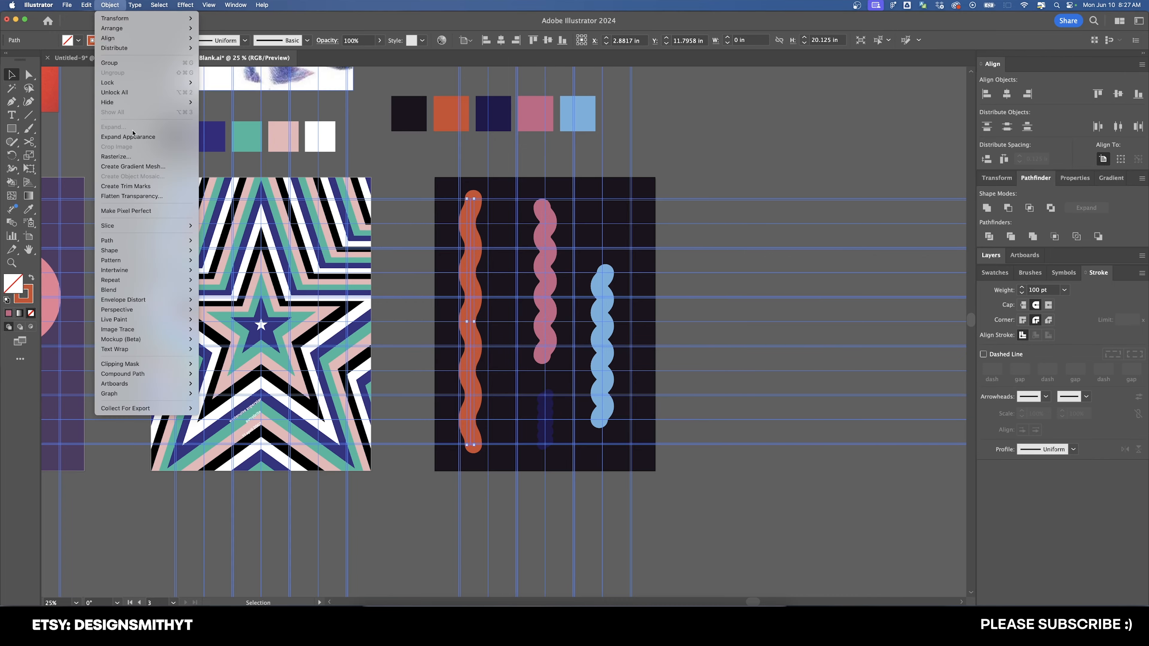
click(131, 127)
key(Return)
Move the navy squiggle up and left of the poster's center guide.
click(682, 262)
key(super+=)
key(super+=)
drag(523, 395, 500, 363)
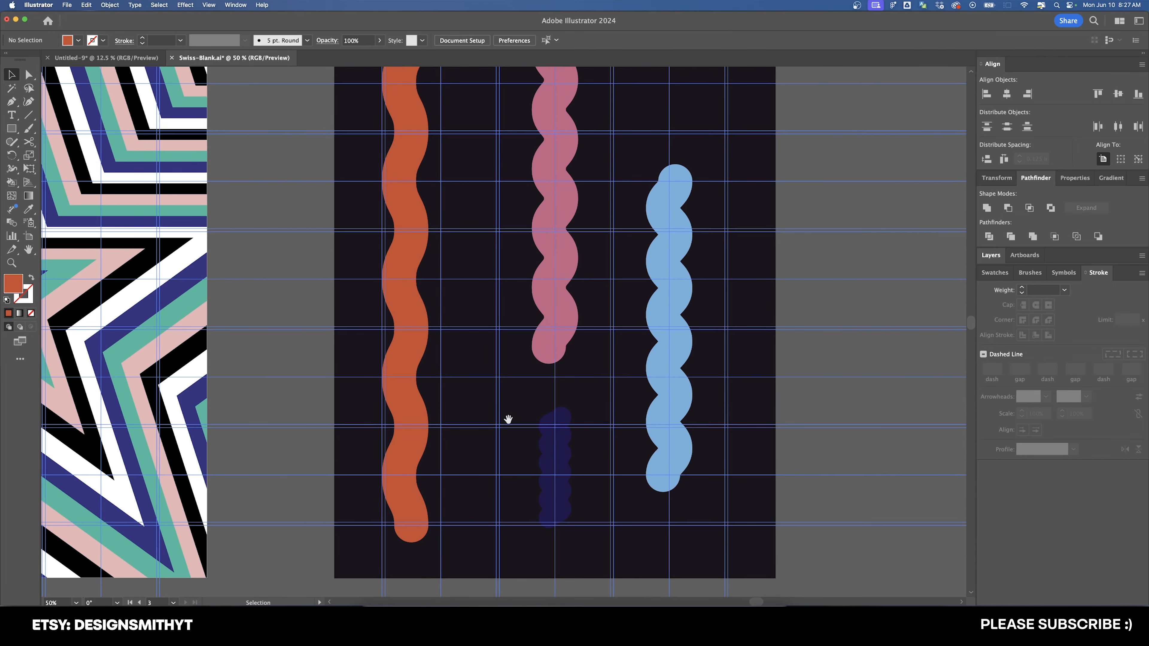
mouse_move(582, 482)
mouse_down()
mouse_move(587, 452)
mouse_move(507, 364)
mouse_up()
drag(484, 244, 532, 412)
Scale the orange squiggle to about 1.83 × 20.82 in, with its upper end on the upper margin guide and X at 2 in.
click(449, 228)
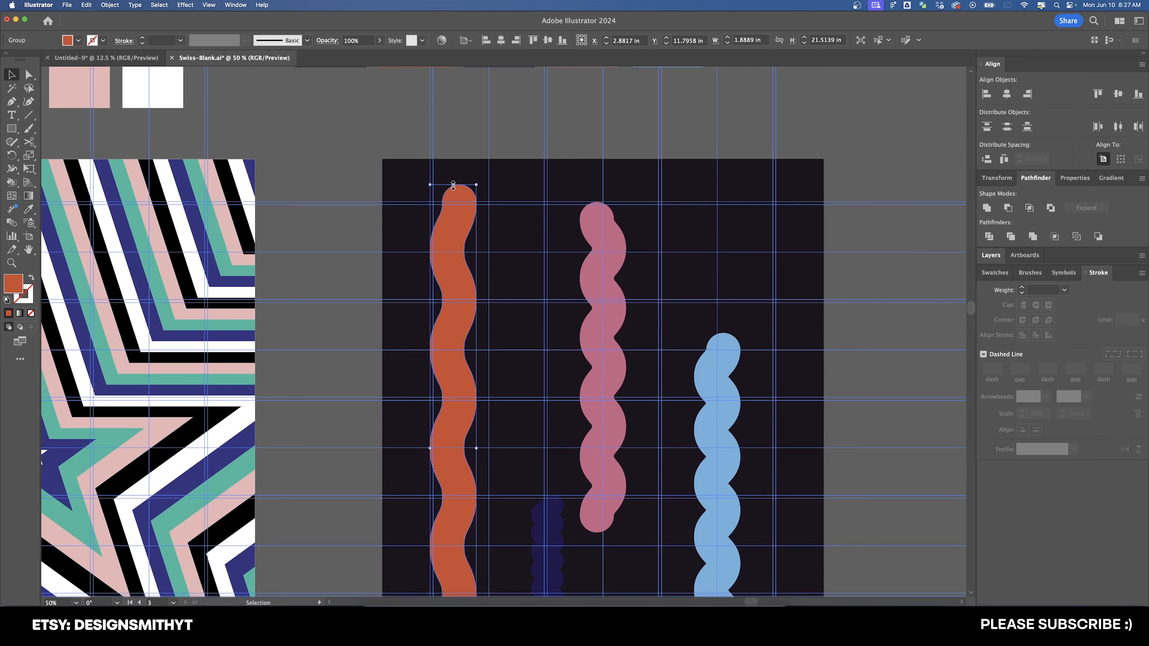
scroll(453, 185, up, 3)
drag(459, 187, 462, 238)
click(997, 178)
click(1000, 195)
text(2)
key(Tab)
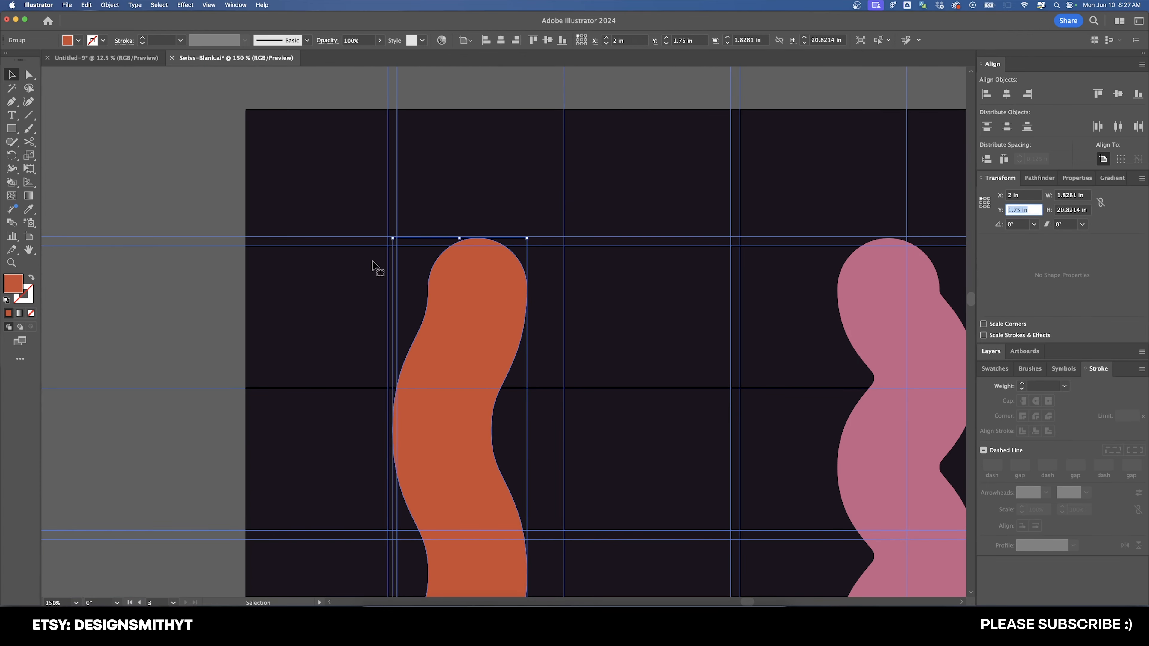
Fit the orange squiggle's lower end to the lower margin guide and its left edge to the outer left guide.
scroll(377, 267, down, 2)
scroll(792, 364, up, 4)
drag(747, 337, 754, 228)
scroll(752, 228, up, 5)
scroll(753, 228, down, 7)
Place the navy squiggle on the lower margin guide with its right edge against the center guide.
drag(575, 348, 579, 367)
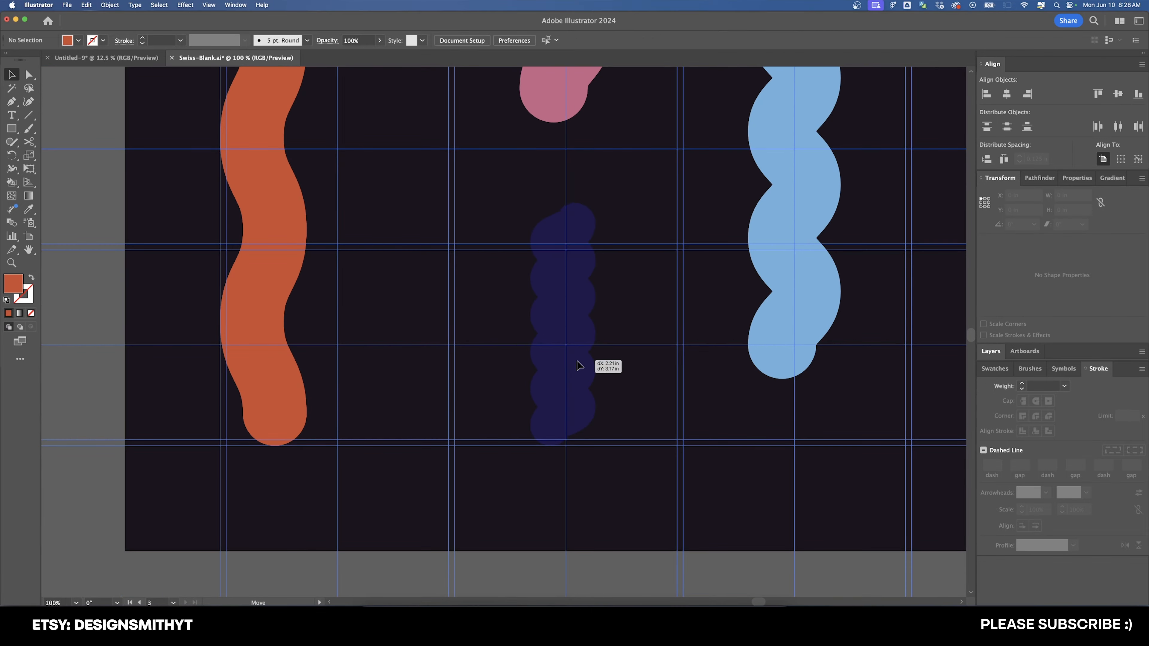
scroll(579, 436, up, 4)
drag(389, 459, 389, 469)
scroll(465, 325, up, 4)
scroll(465, 324, down, 6)
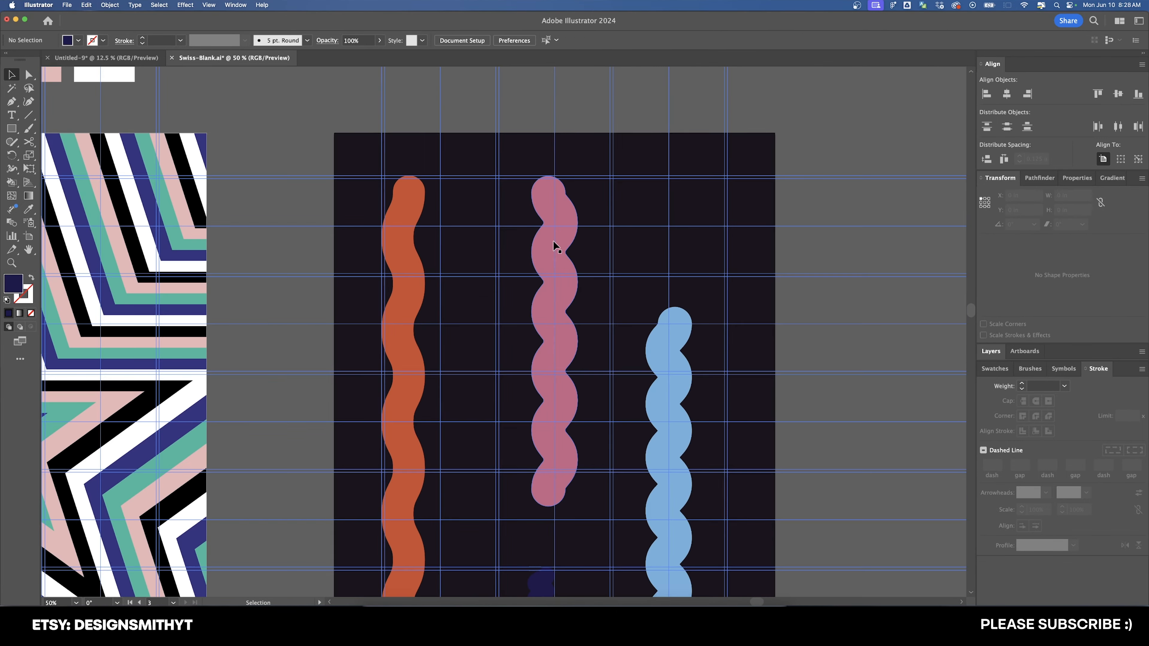
Move the pink squiggle up past the poster's upper edge, centered on the center guide, with its lower end on the middle horizontal guide.
mouse_move(552, 244)
mouse_down()
mouse_move(569, 239)
mouse_move(565, 211)
mouse_up()
click(596, 296)
mouse_move(595, 297)
mouse_down()
mouse_move(590, 284)
mouse_move(575, 363)
mouse_up()
scroll(533, 481, up, 6)
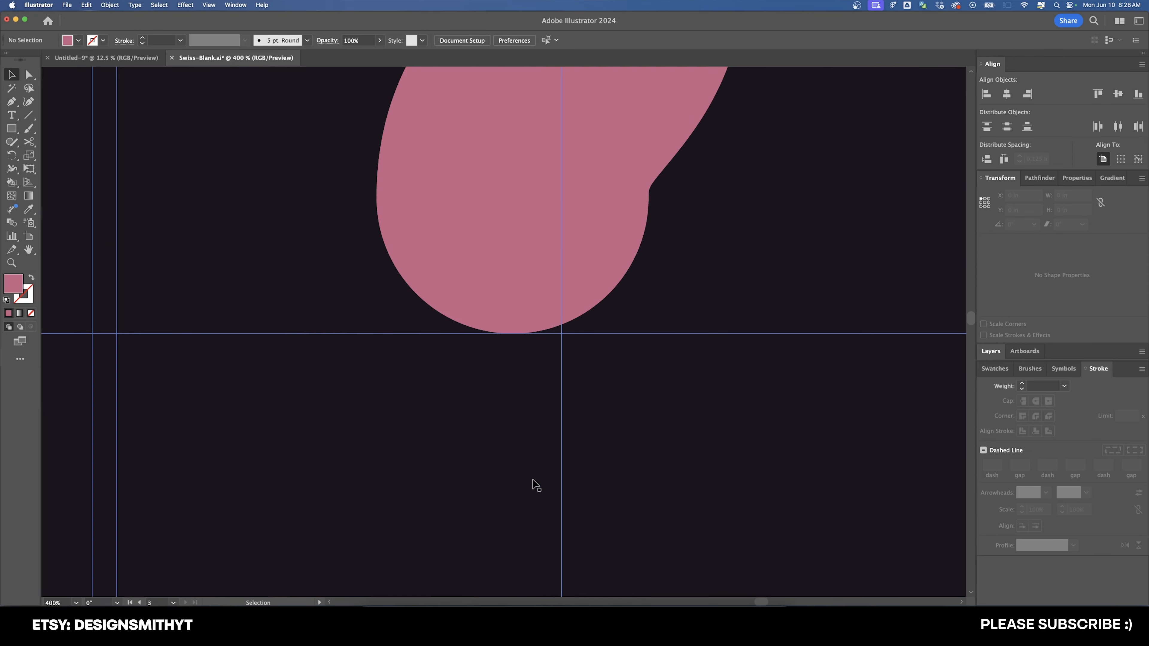
click(523, 289)
scroll(587, 335, down, 2)
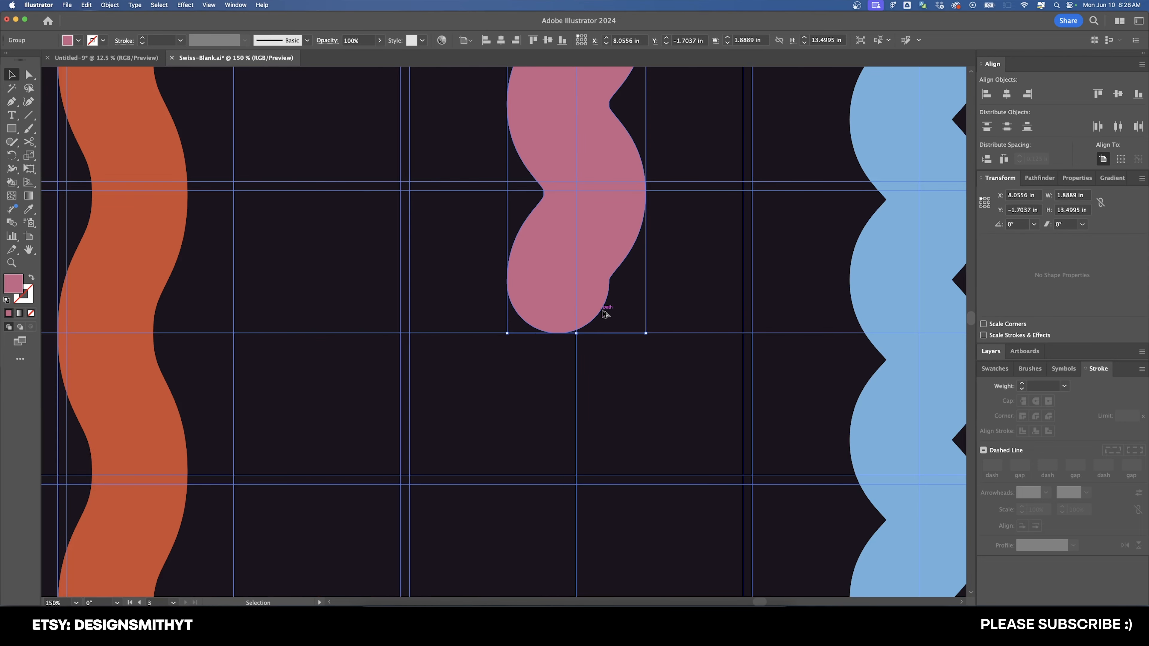
scroll(628, 272, down, 3)
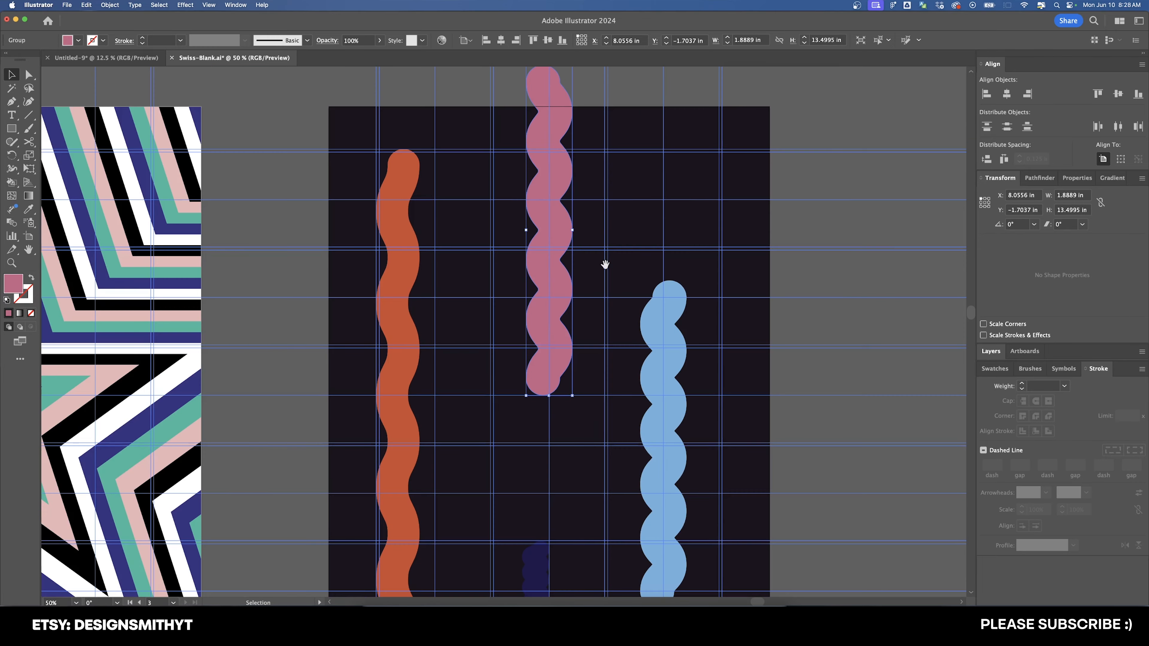
Move the light blue squiggle so its lower end sits on the lower margin guide and its right edge on the outer right guide.
drag(605, 264, 590, 281)
click(651, 543)
scroll(651, 543, up, 2)
mouse_move(741, 583)
mouse_down()
mouse_move(612, 326)
mouse_move(588, 223)
mouse_up()
drag(516, 264, 578, 322)
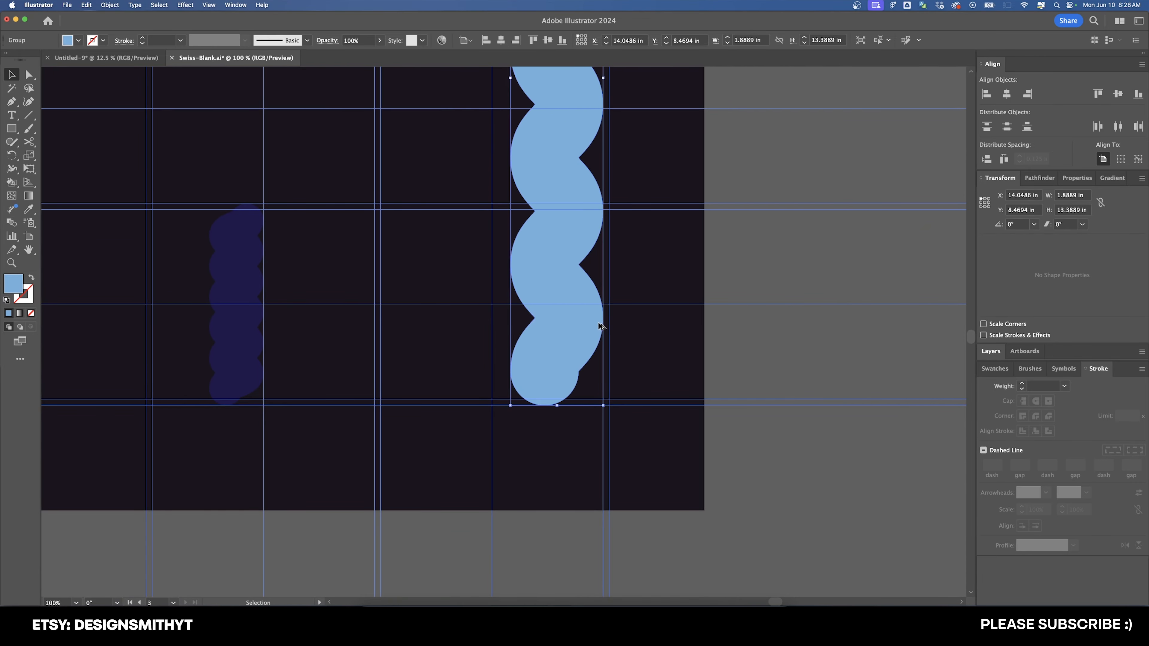
scroll(598, 322, up, 3)
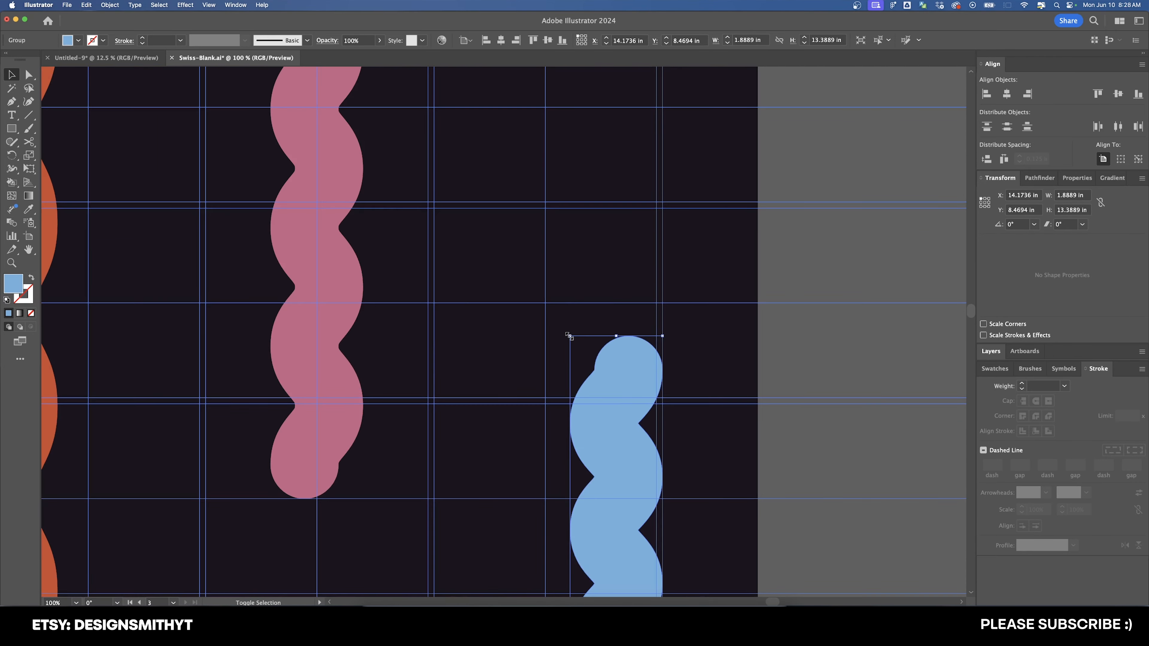
Enlarge the light blue squiggle until its upper end meets the horizontal guide above it.
drag(569, 336, 550, 308)
click(617, 305)
key(super+0)
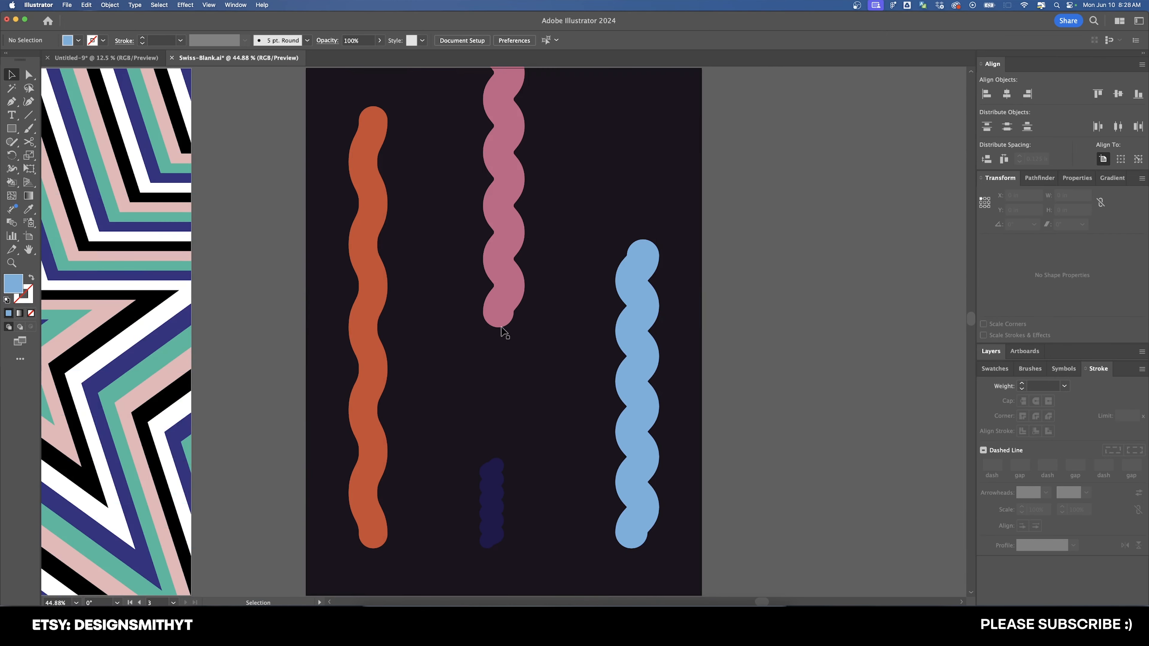
key(super+minus)
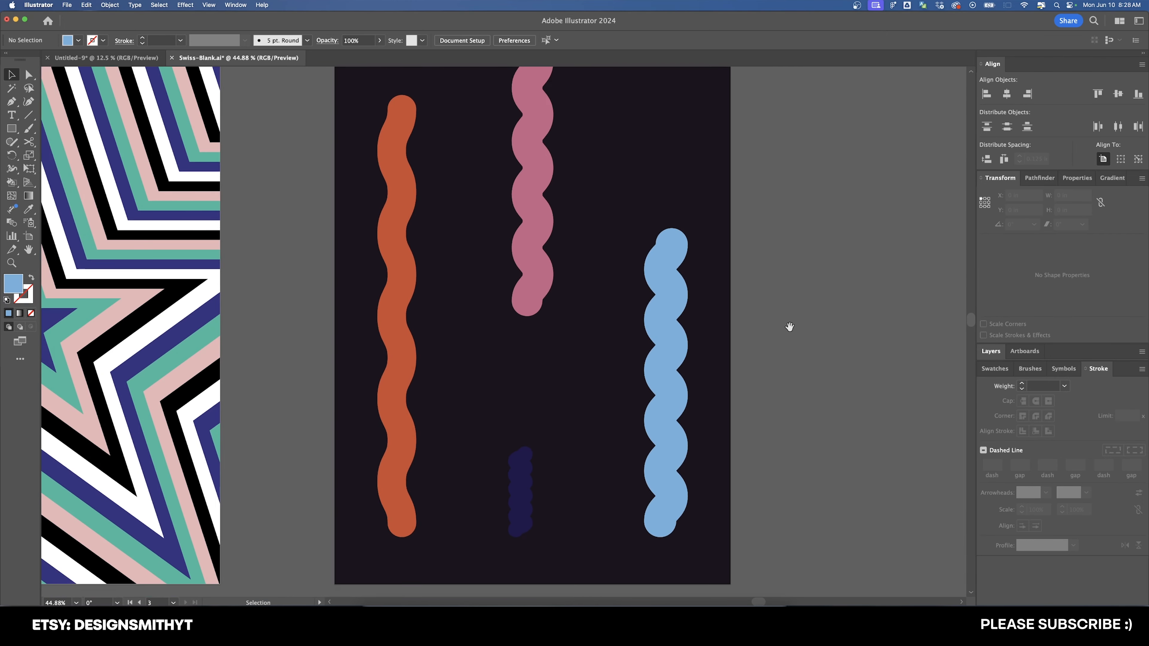
key(m)
drag(374, 161, 668, 552)
key(v)
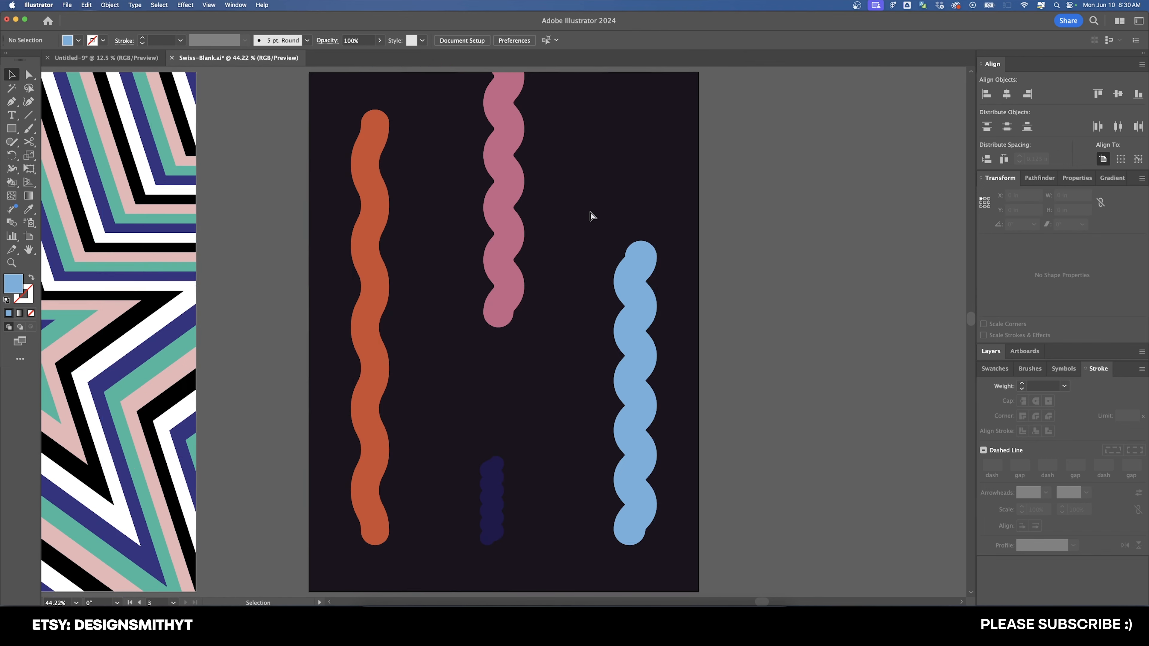
Add the text "spooky" in 180 pt Inter Bold near the poster's upper right.
drag(600, 233, 592, 259)
key(y)
key(t)
click(566, 225)
text(spooky)
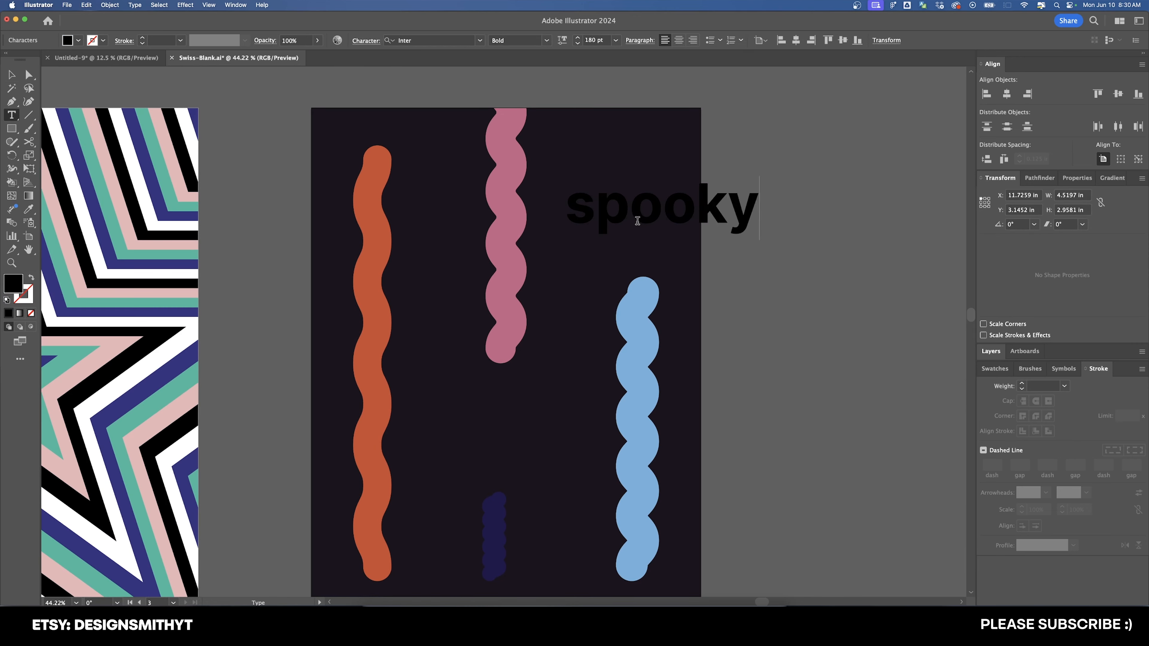
key(Escape)
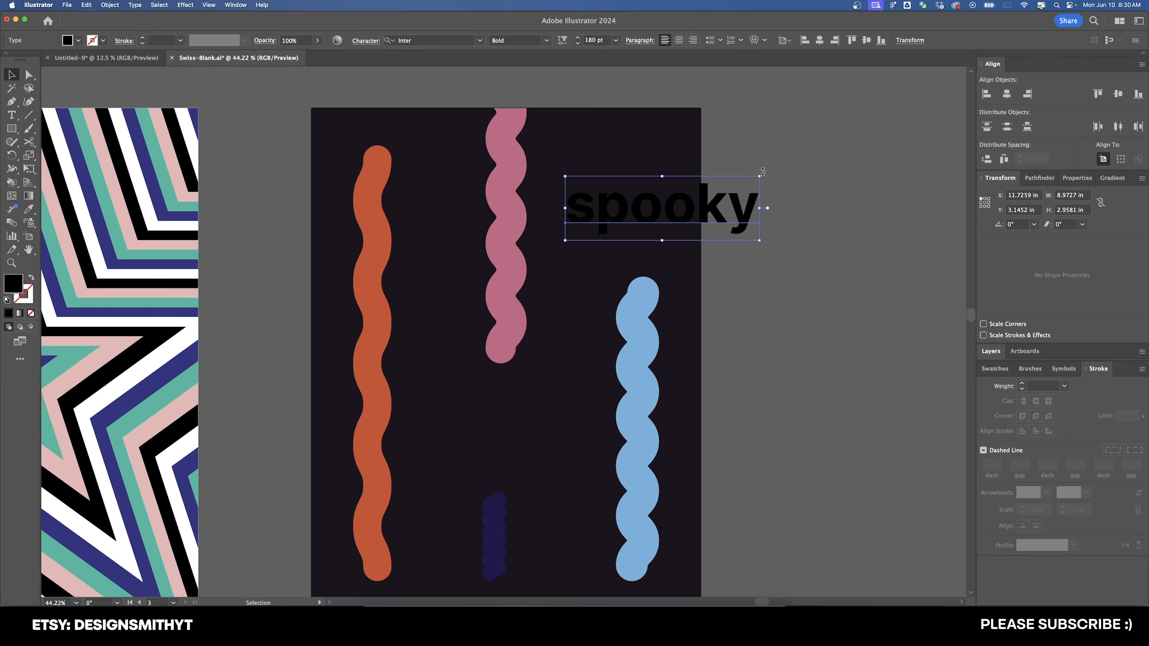
Rotate the "spooky" text to read upward between the pink and light blue squiggles and color it with the squiggle's light blue.
drag(762, 172, 629, 119)
drag(695, 178, 592, 239)
key(i)
click(642, 327)
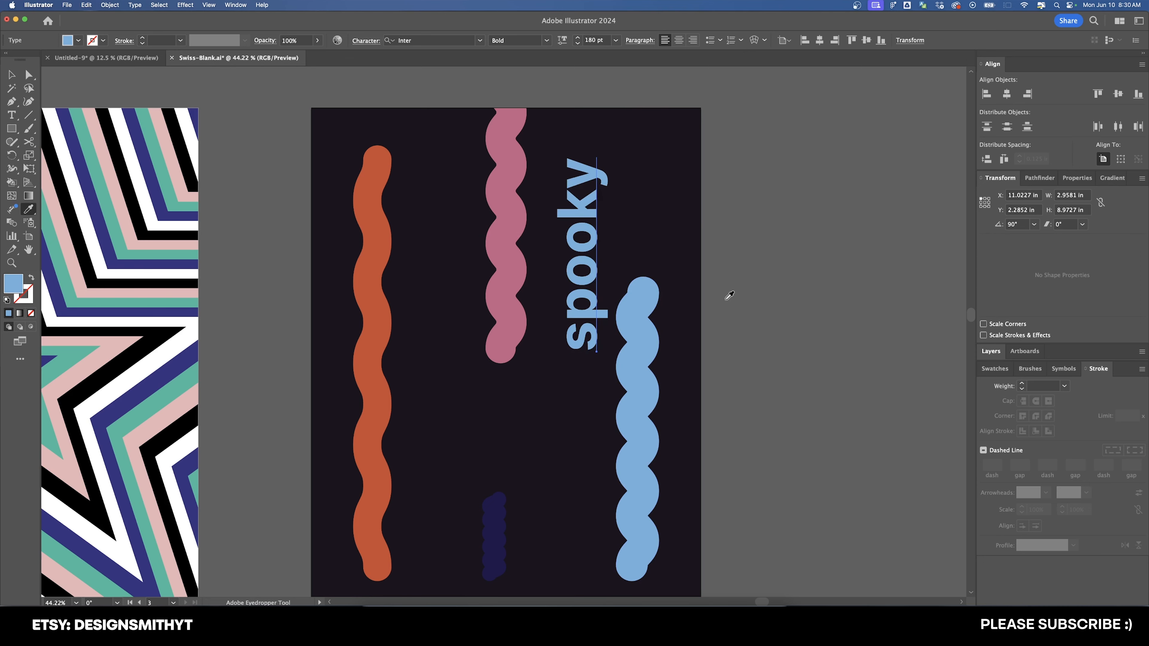
Turn the "spooky" text back to horizontal and move it off the poster onto the empty canvas beside it.
key(v)
drag(618, 151, 707, 267)
drag(607, 260, 633, 266)
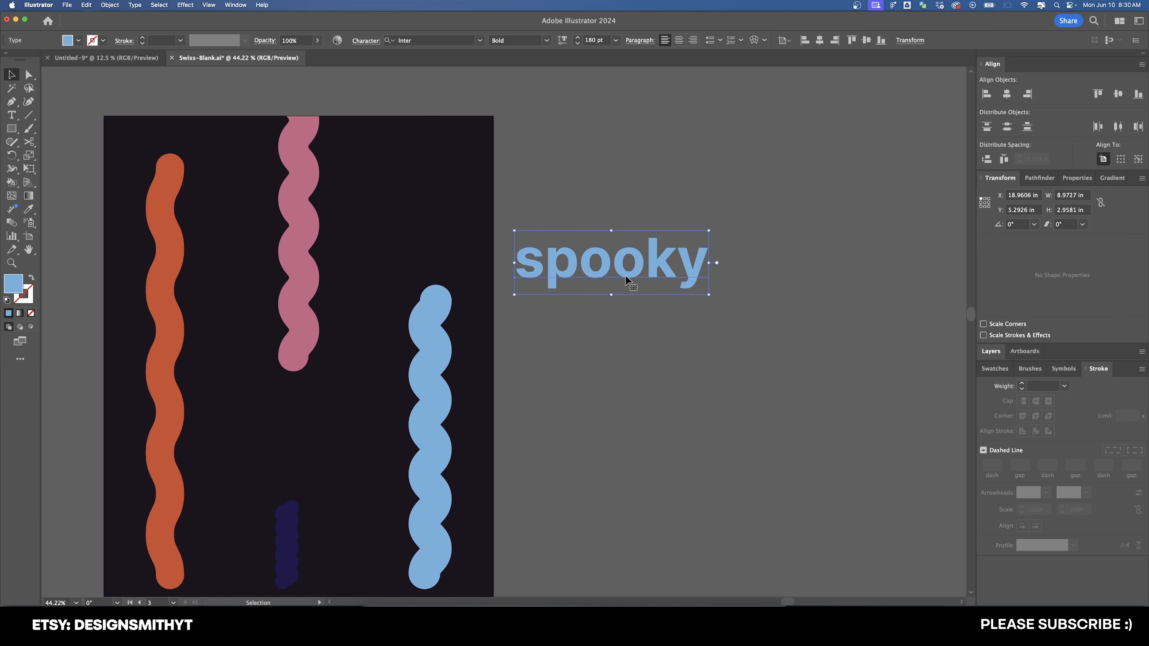
scroll(625, 272, up, 2)
Set the kerning between the s and p of "spooky" to -40.
double_click(623, 272)
key(super+t)
click(1013, 453)
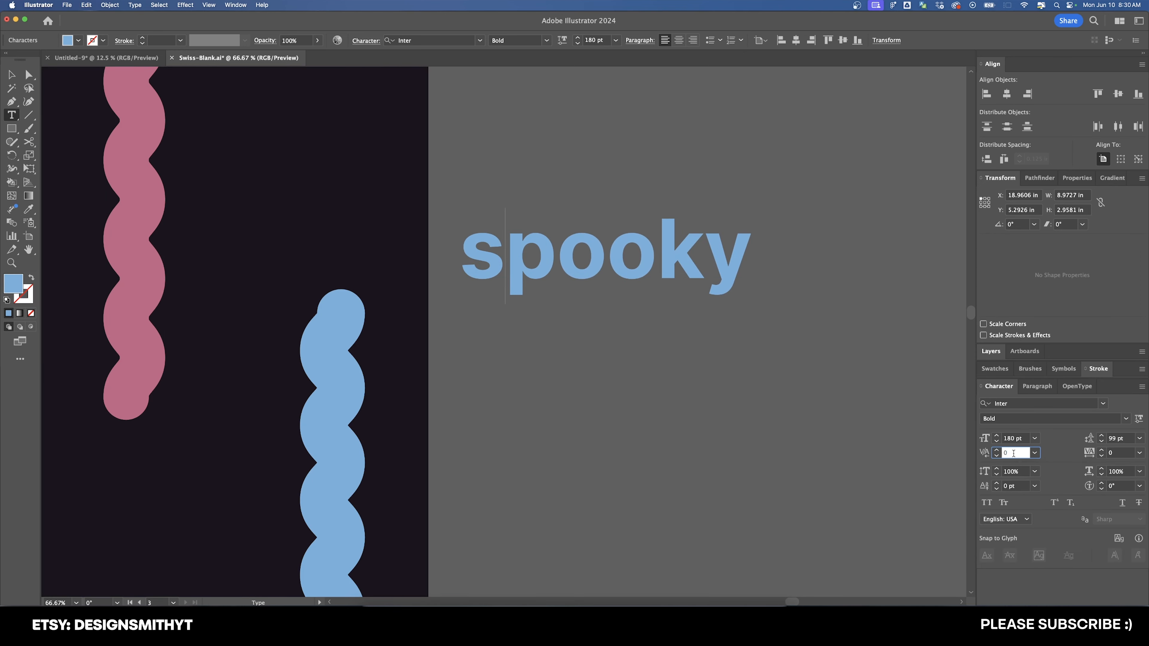
key(Down)
key(Down)
key(Down)
key(Down)
key(Down)
key(Up)
key(Return)
Tighten the kerning of the remaining letter pairs in "spooky" and finish editing the text.
key(Right)
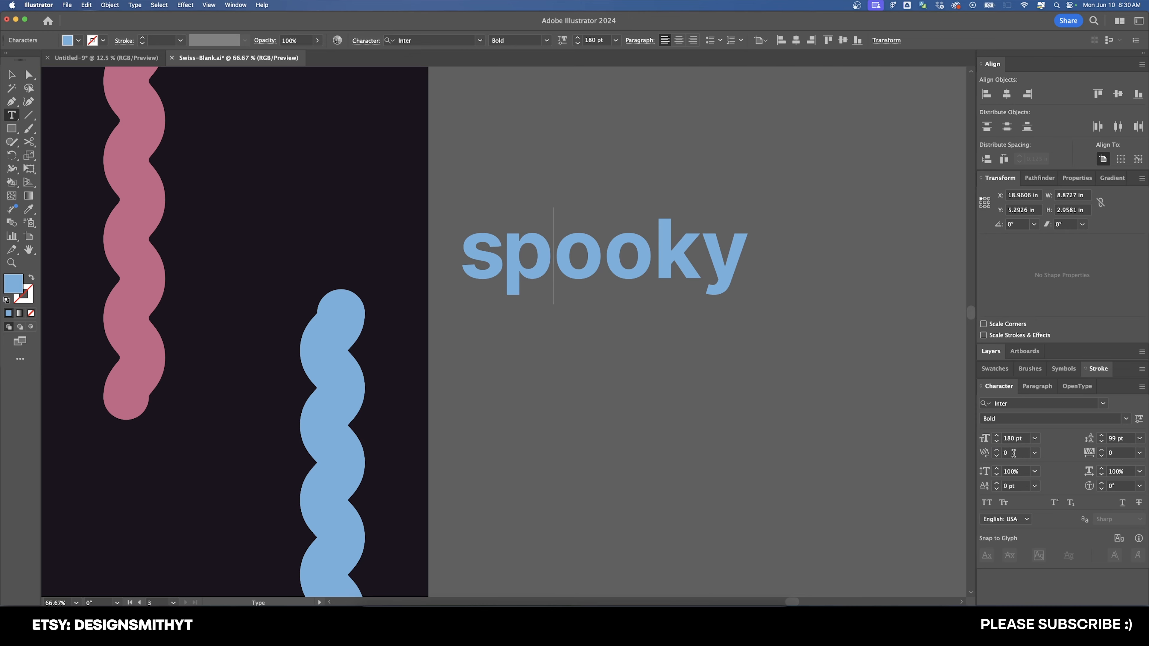
key(alt+Left)
key(alt+Left)
key(alt+Left)
key(Escape)
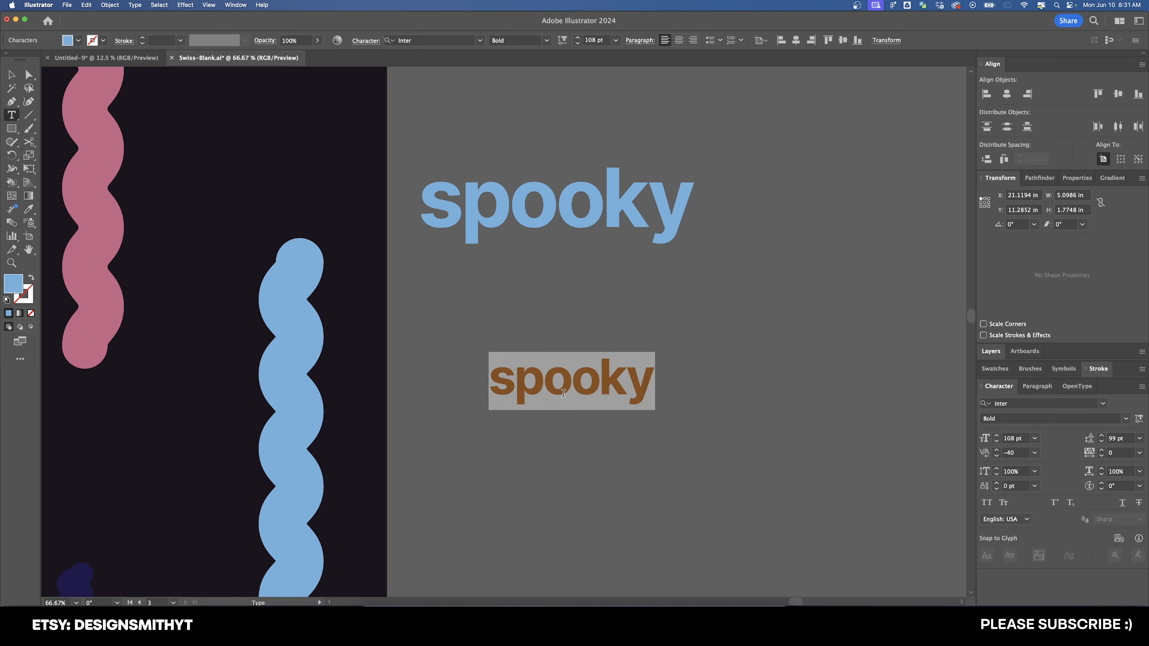
Replace the wording of the smaller 108 pt text copy with "lush" and tighten the kerning between its letters.
text(lush)
key(super+equal)
key(super+equal)
click(1012, 453)
key(Down)
key(Down)
key(Down)
key(Down)
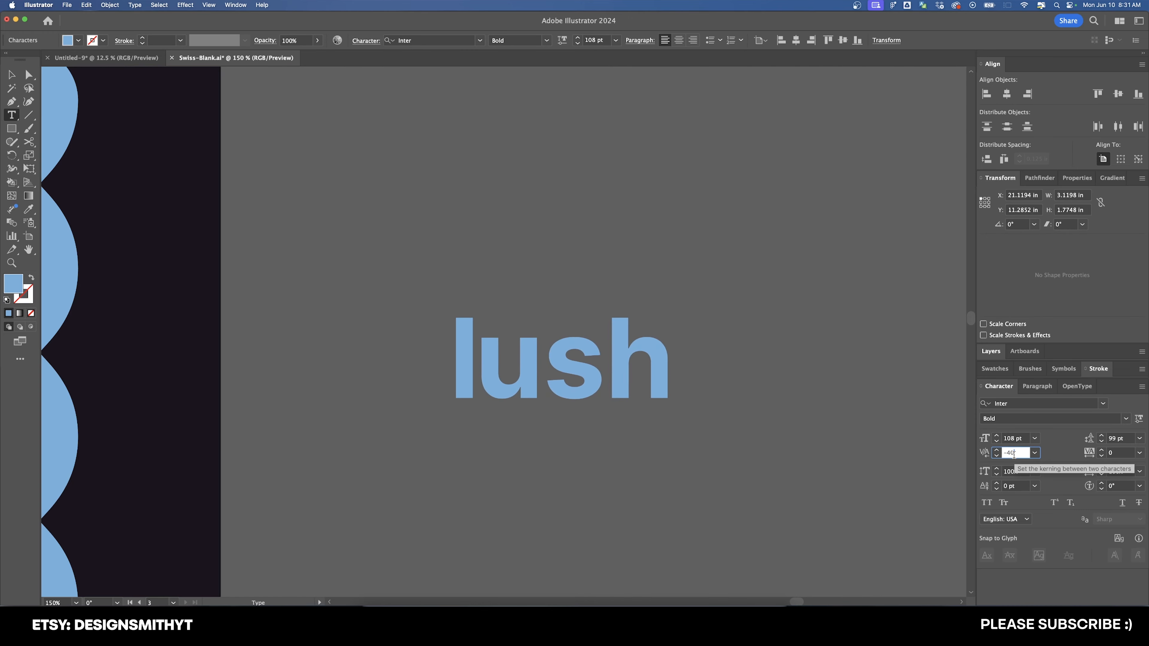
key(Down)
key(Down)
key(Down)
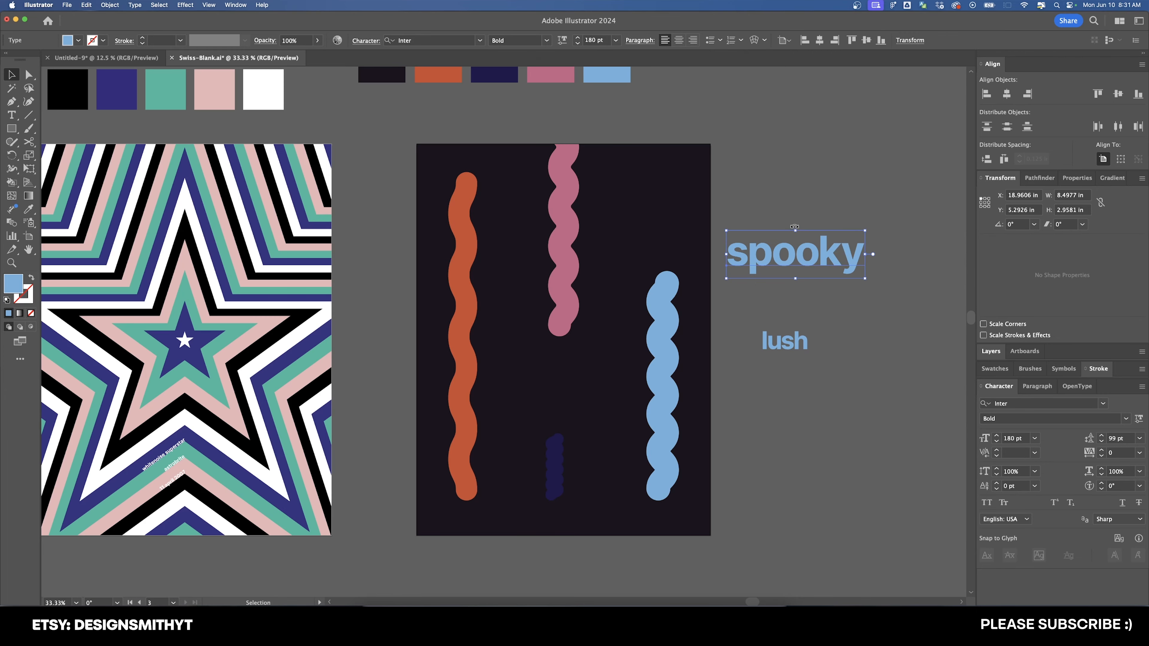
Rotate "spooky" to 90° and align it to the column and row guides between the pink and light blue squiggles.
drag(794, 226, 725, 233)
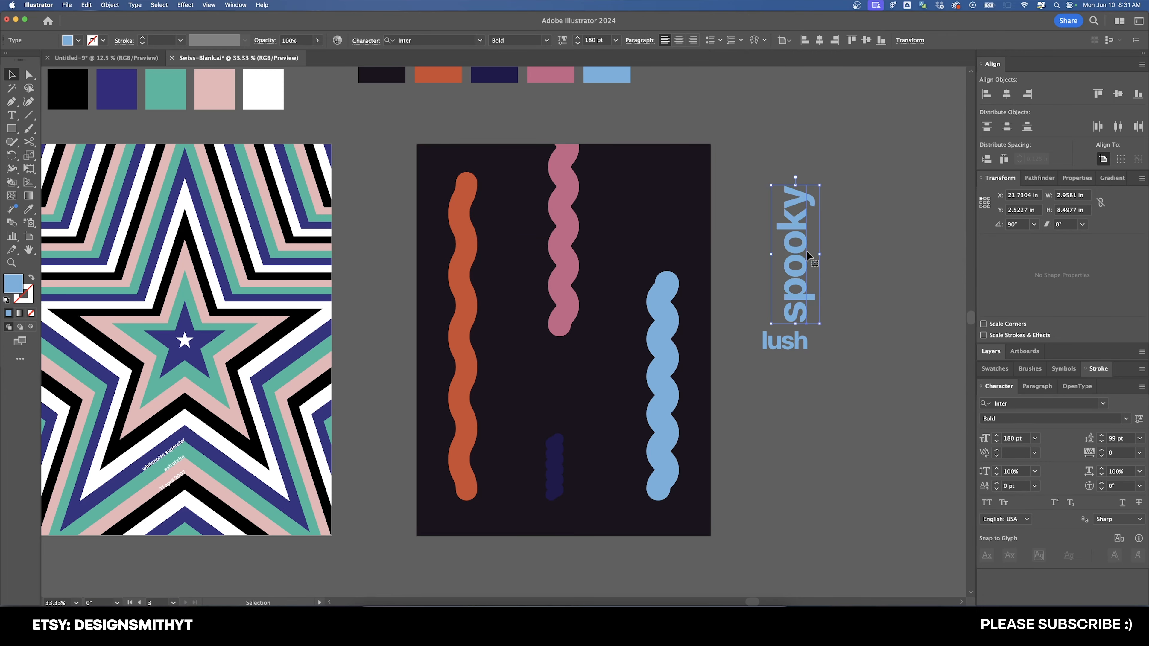
mouse_move(809, 266)
mouse_down()
mouse_move(705, 289)
mouse_move(635, 243)
mouse_up()
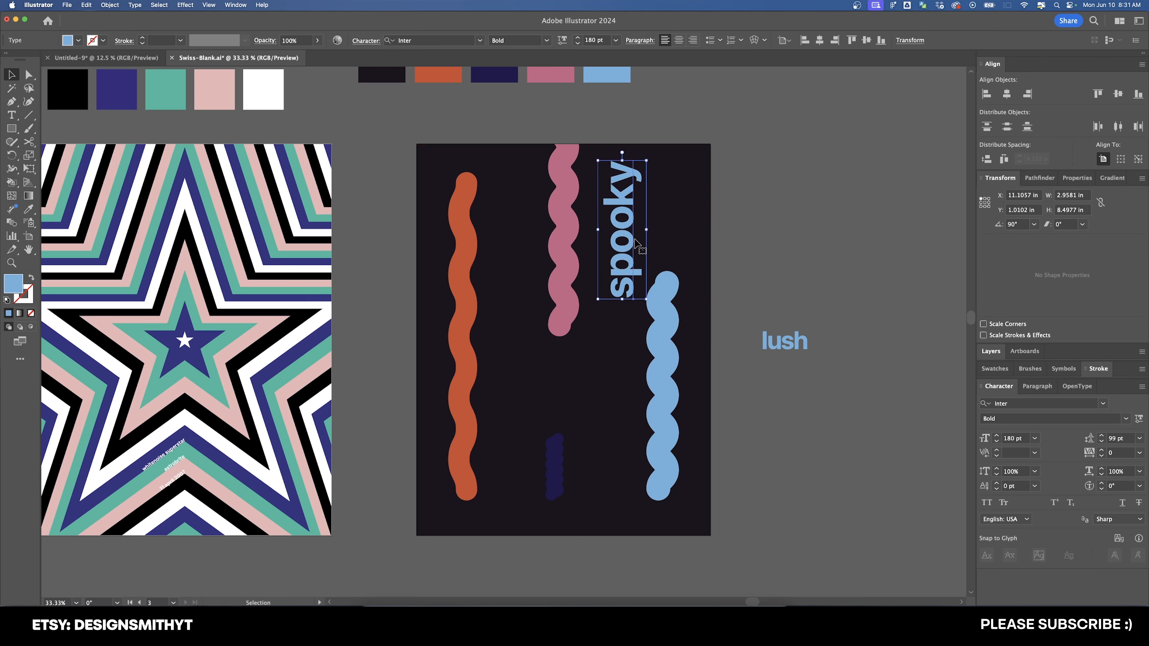
drag(565, 223, 565, 227)
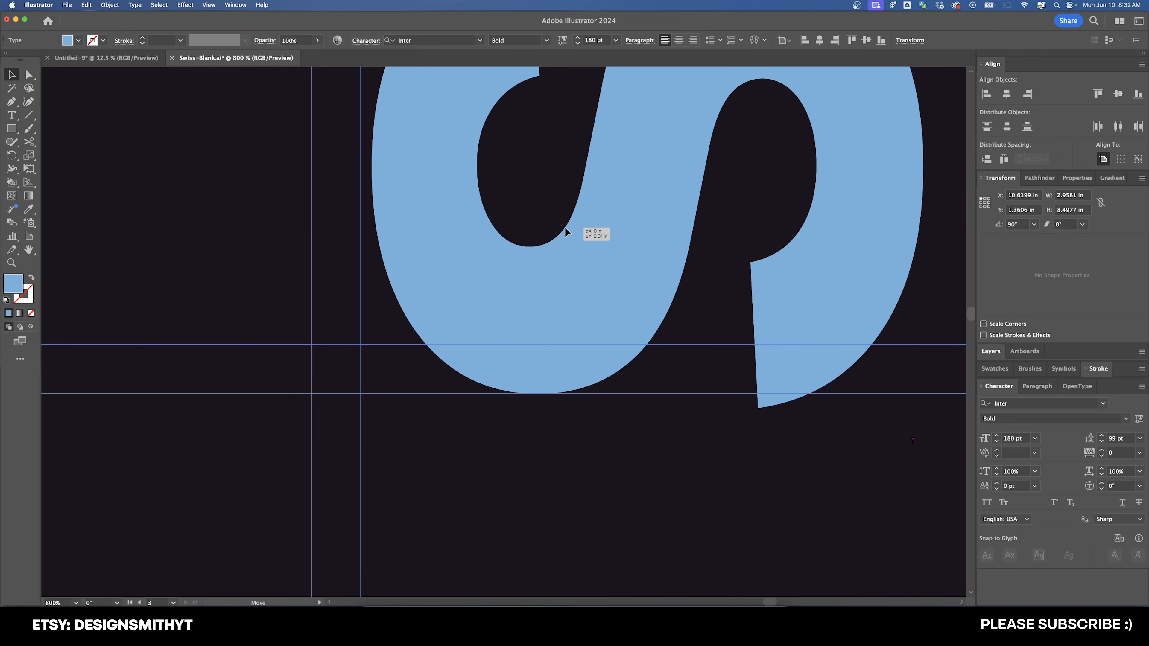
drag(562, 234, 637, 325)
drag(611, 192, 615, 430)
drag(635, 194, 643, 474)
drag(665, 402, 600, 396)
scroll(470, 379, down, 4)
scroll(470, 379, down, 3)
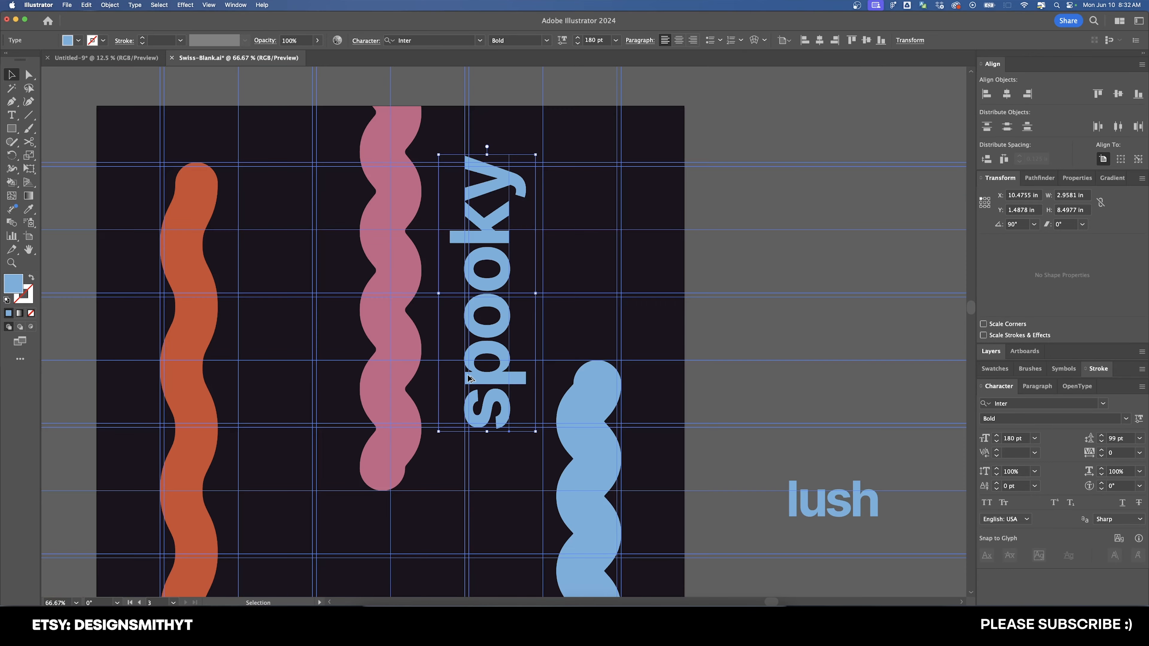
click(580, 340)
key(super+;)
Move "lush" to the poster's lower left, rotated to 90°, with its ascender edge on the vertical guide beside the orange squiggle.
drag(580, 339, 526, 132)
drag(810, 284, 319, 435)
drag(339, 417, 423, 272)
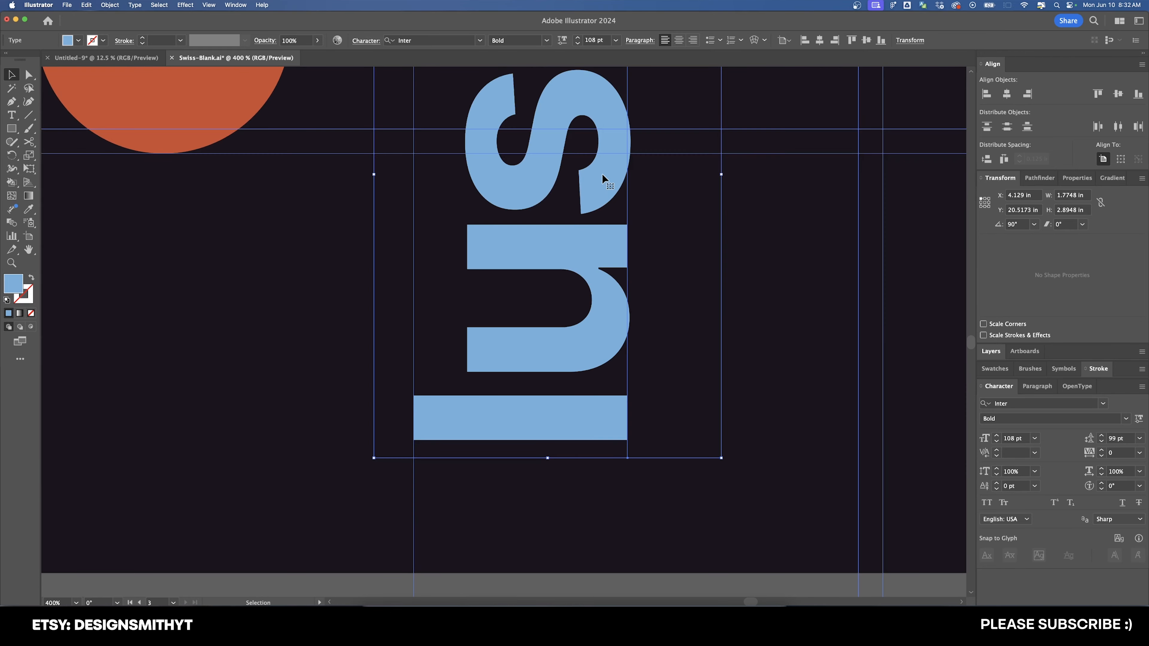
Rest the lower end of "lush" on the poster's lower edge and move it vertically by -0.5 in.
drag(564, 195, 555, 272)
key(Return)
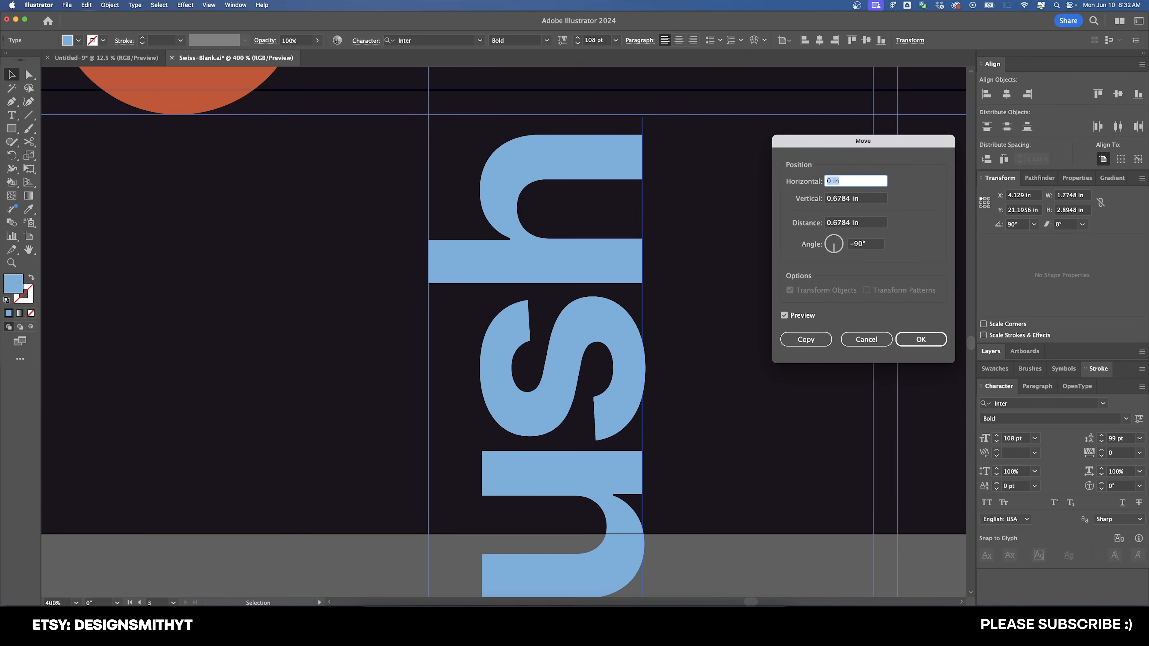
click(872, 200)
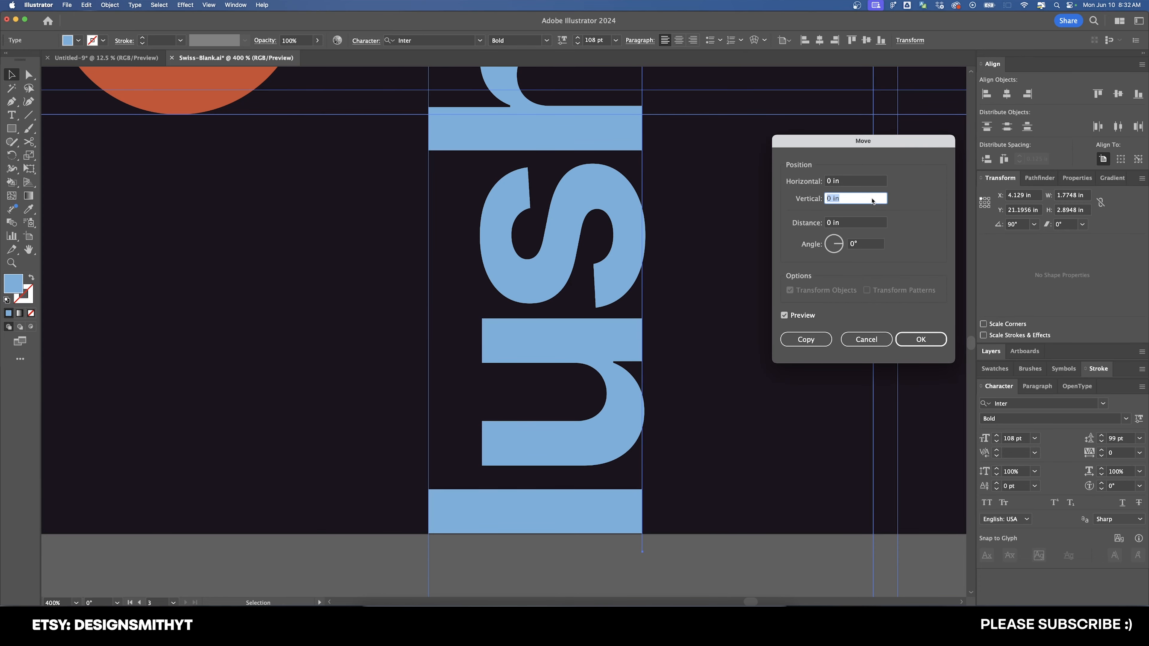
text(-0.5)
key(Return)
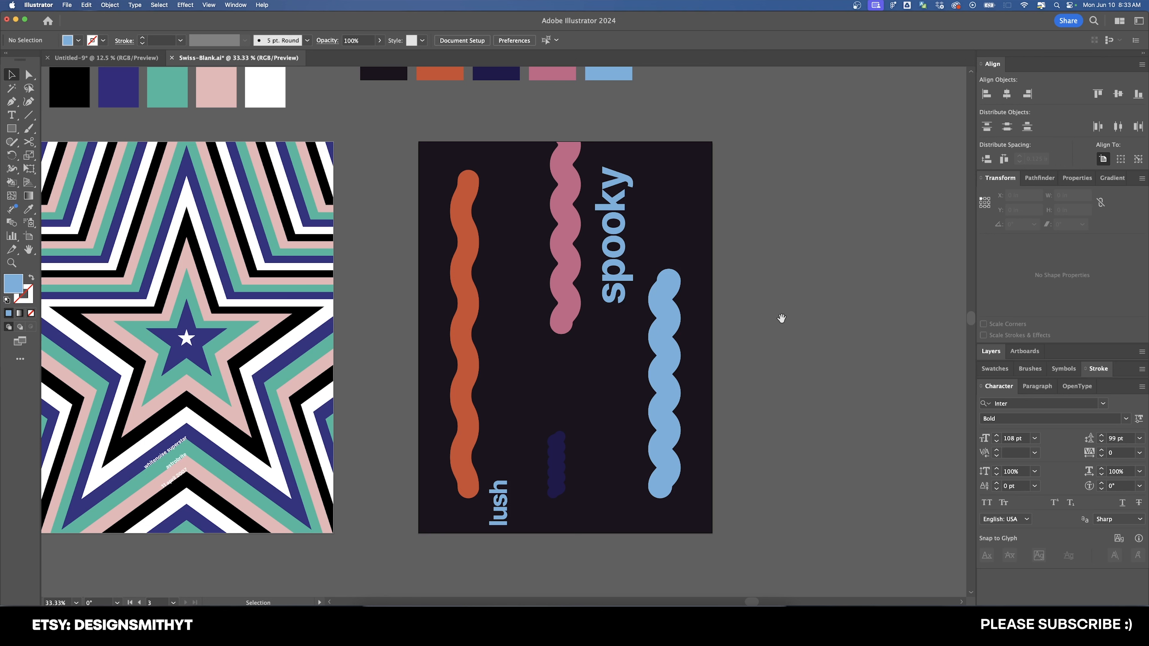
Duplicate the "lush" text higher up between the orange and pink squiggles and set the copy's font size to 32.4 pt.
drag(459, 538, 507, 284)
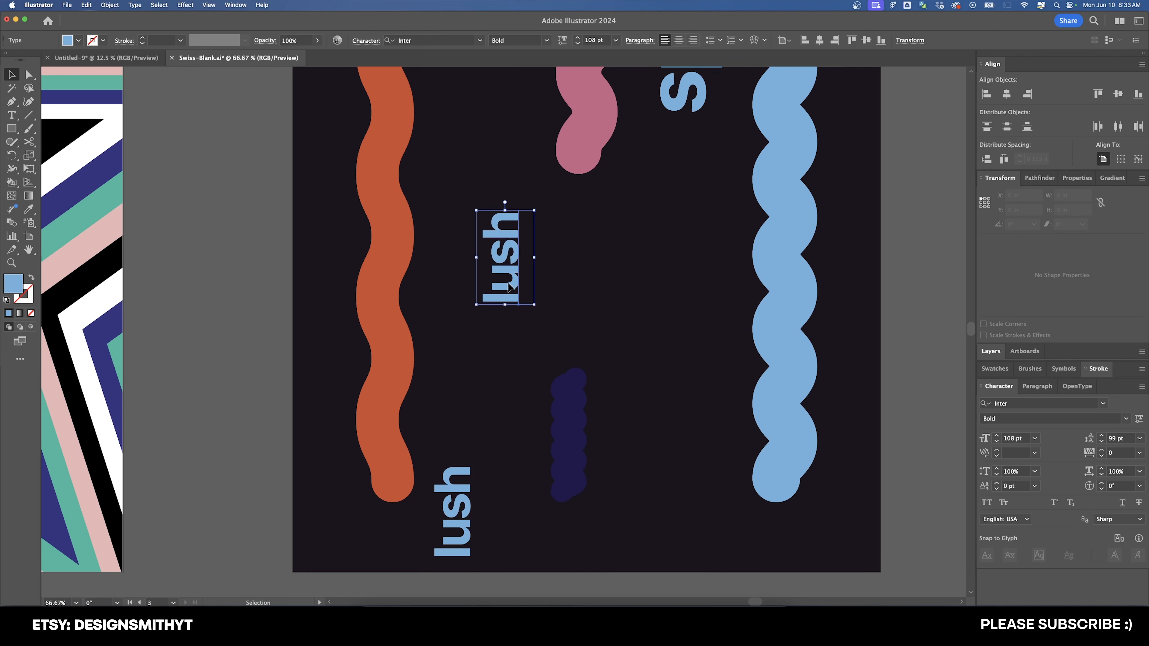
click(605, 42)
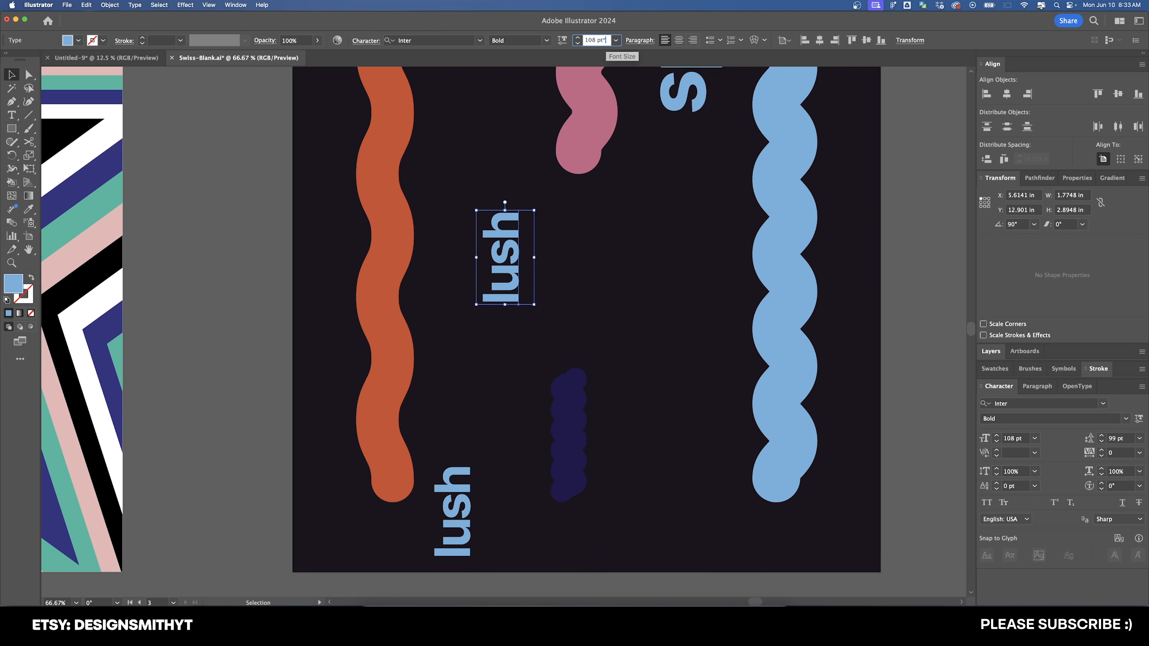
key(Return)
Replace the small text copy's wording with "january 27, 1992".
double_click(513, 291)
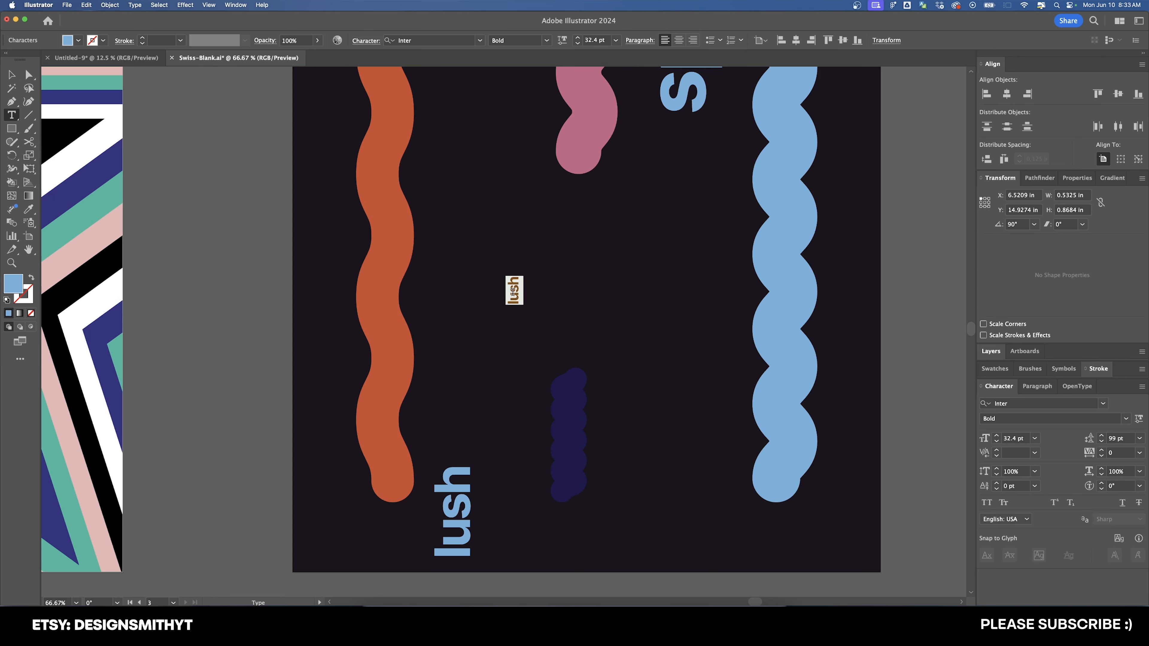
text(january)
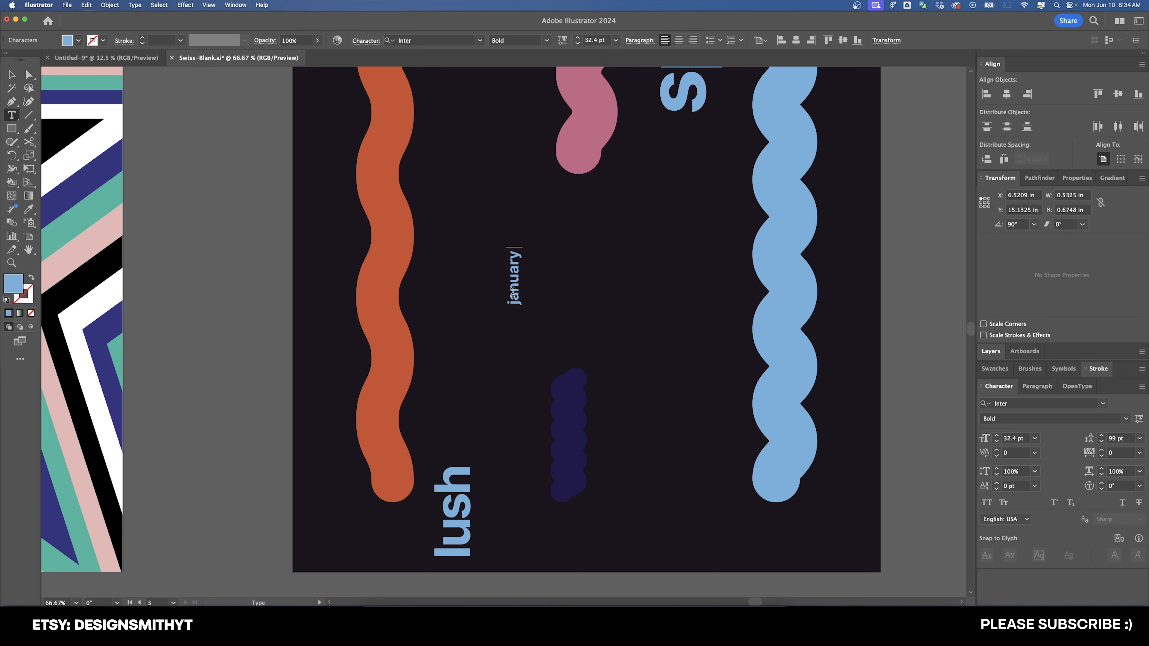
text( 27, 1992)
key(Escape)
key(super+equal)
key(super+equal)
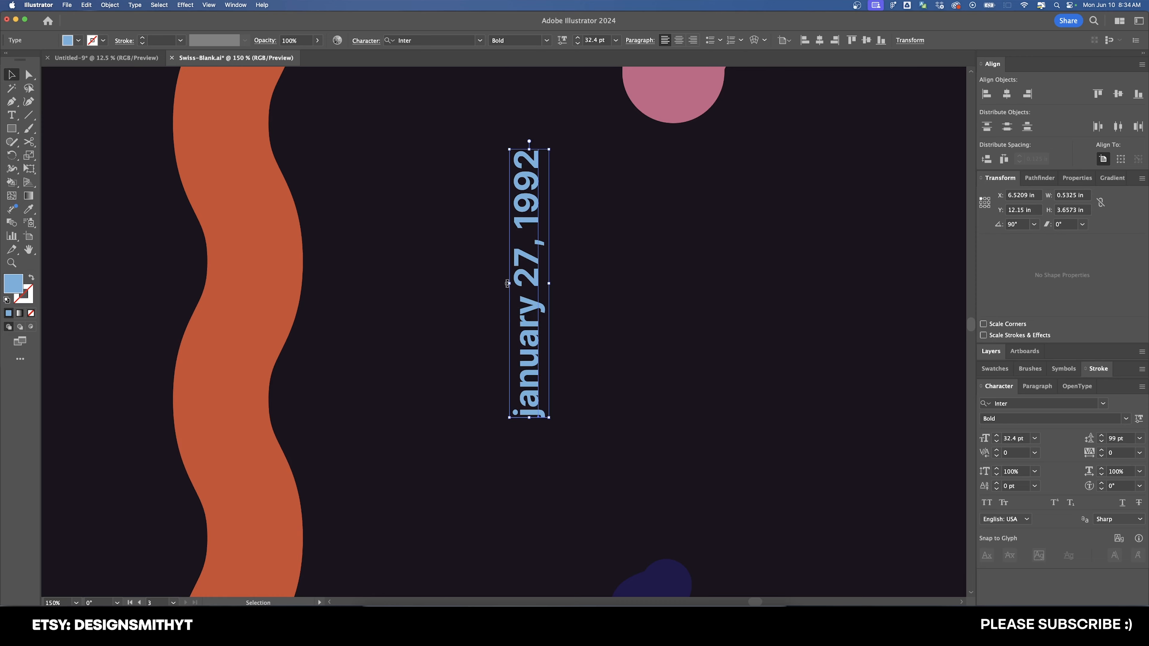
Turn the date text horizontal and tighten the kerning between its characters.
drag(508, 283, 532, 257)
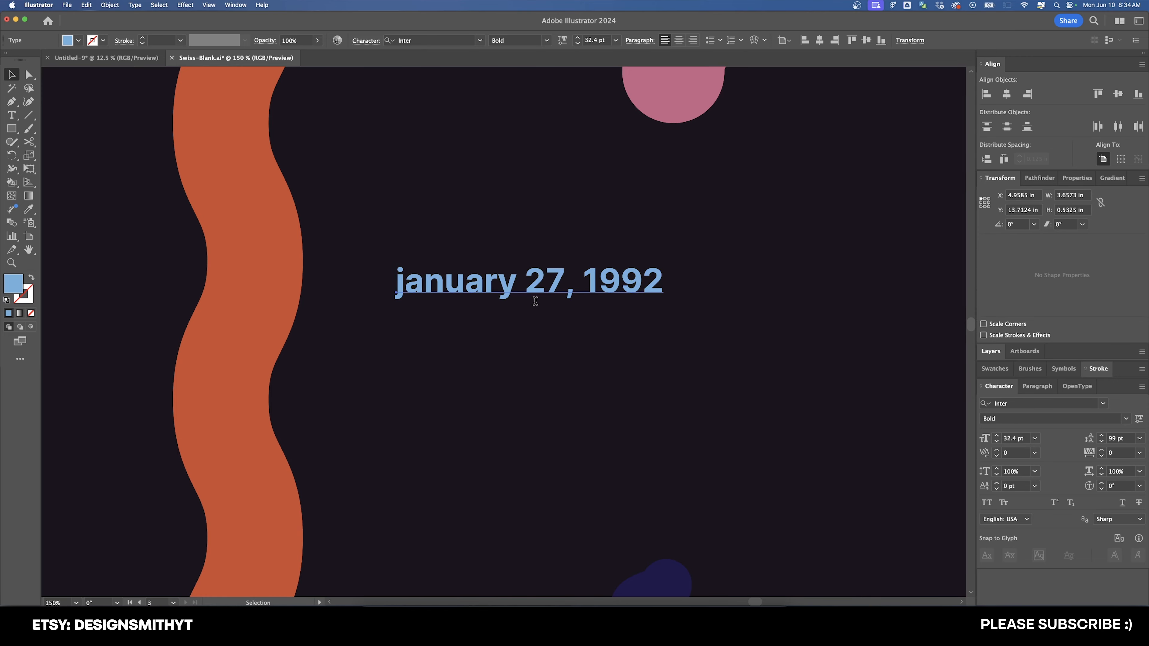
double_click(544, 285)
click(1014, 453)
text(-70)
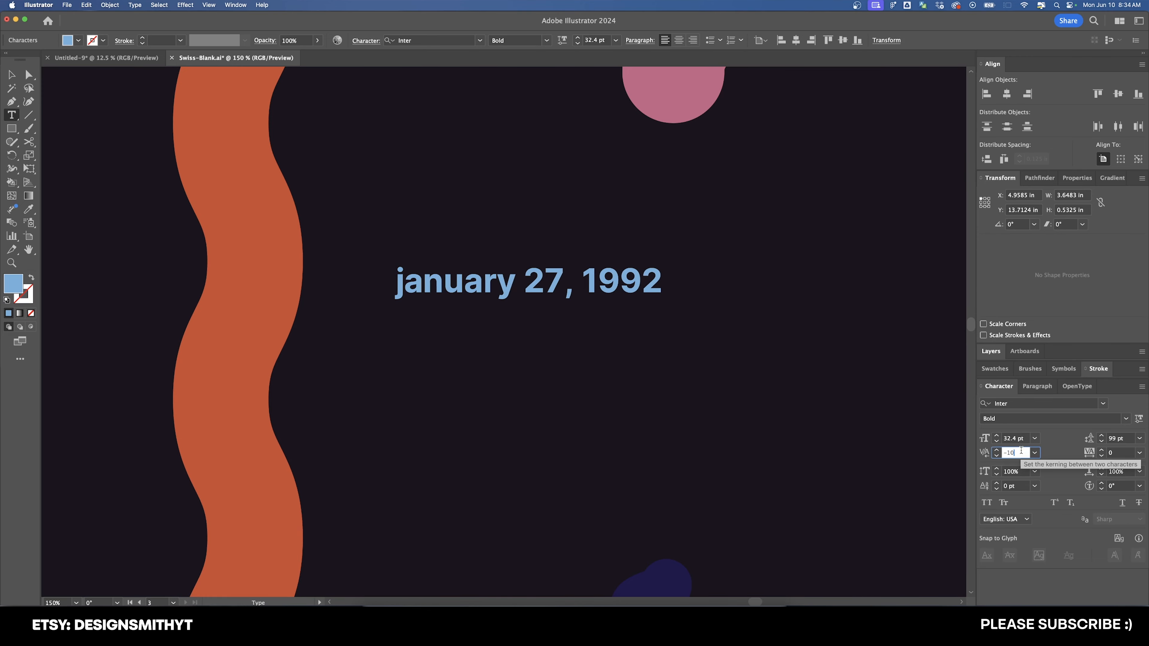
click(545, 283)
click(1018, 451)
text(-70)
key(Return)
click(1018, 451)
text(-70)
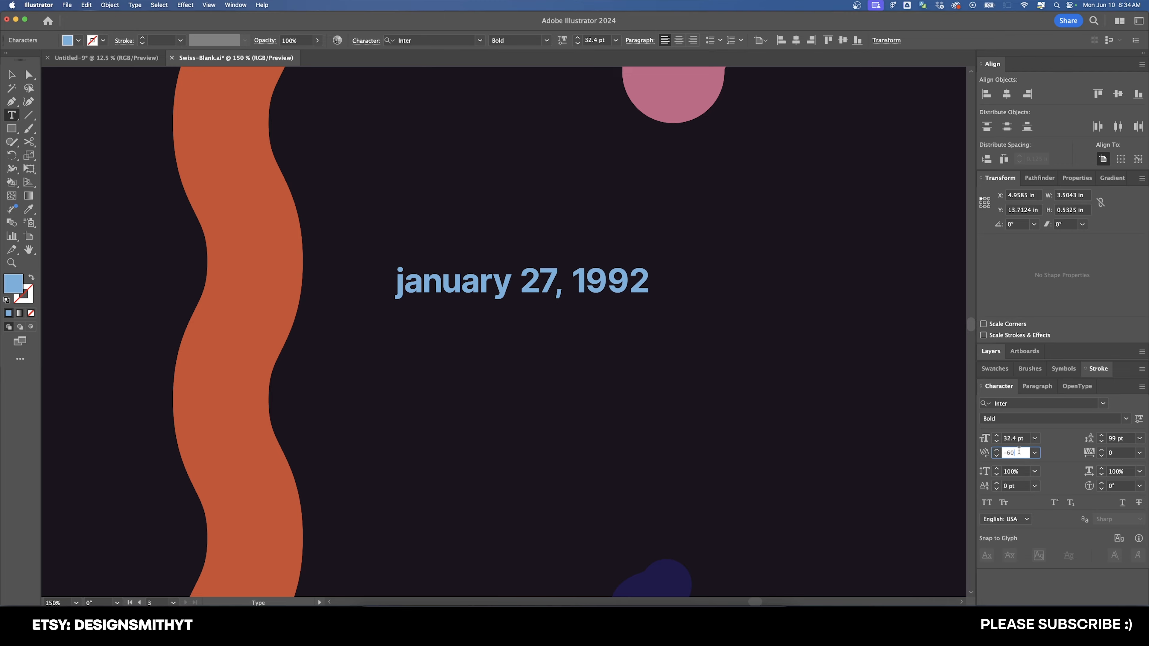
key(Return)
key(Escape)
Show the guides, rotate the date text back to 90° and place it at the gutter guides left of center.
key(super+0)
key(super+;)
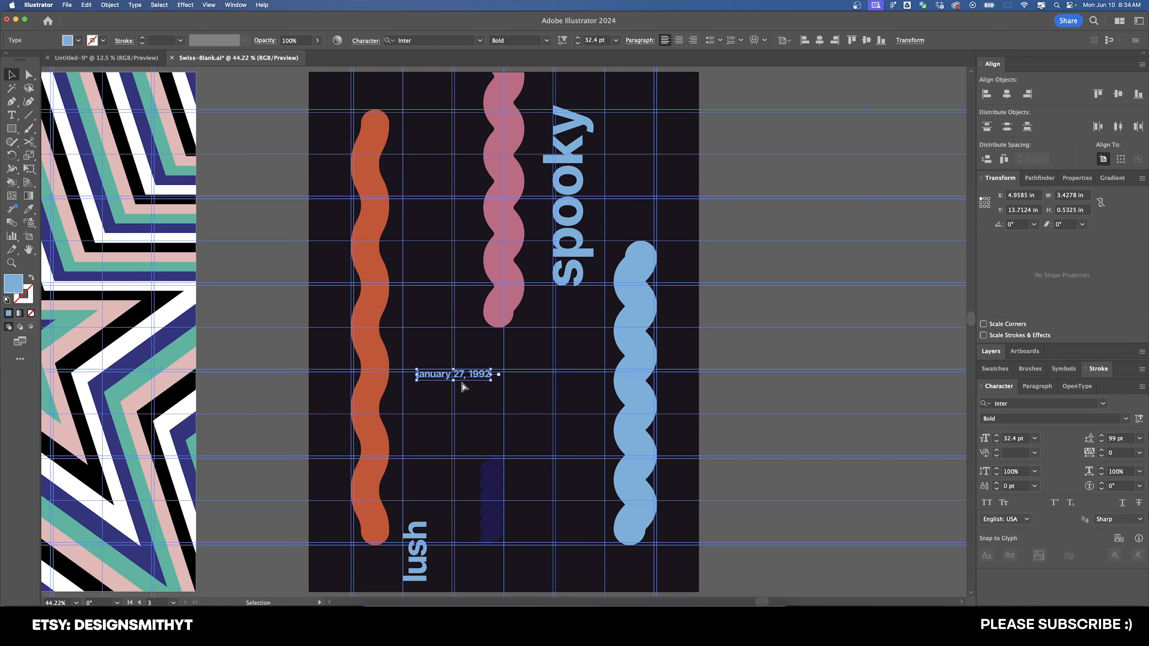
key(r)
key(v)
scroll(452, 365, up, 3)
drag(462, 362, 431, 363)
mouse_move(494, 252)
mouse_down()
mouse_move(494, 265)
mouse_move(480, 262)
mouse_up()
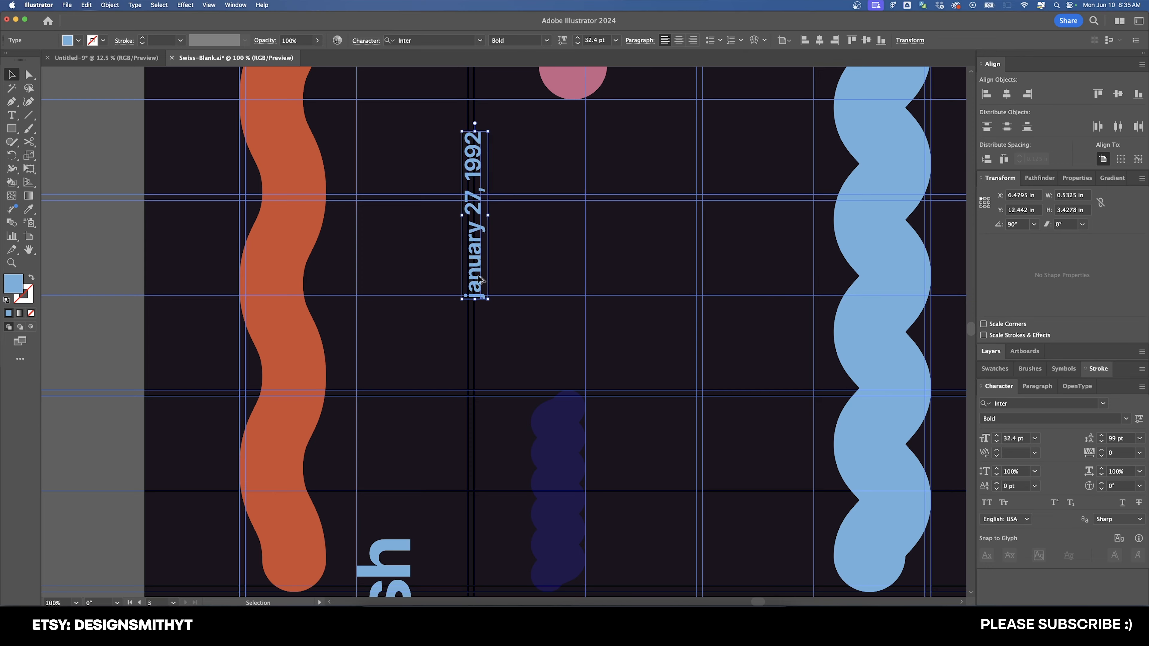
Align the date text's x-height edge with the gutter's left guide and its lower end with the horizontal guide.
scroll(479, 277, up, 6)
drag(468, 358, 528, 293)
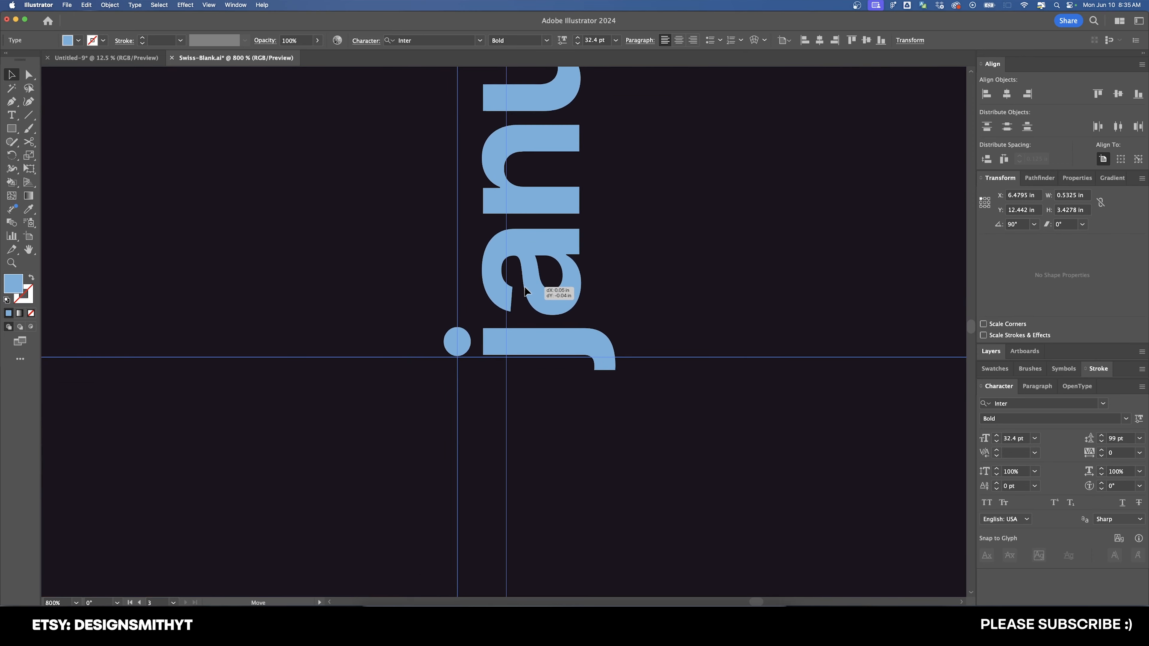
drag(564, 298, 509, 278)
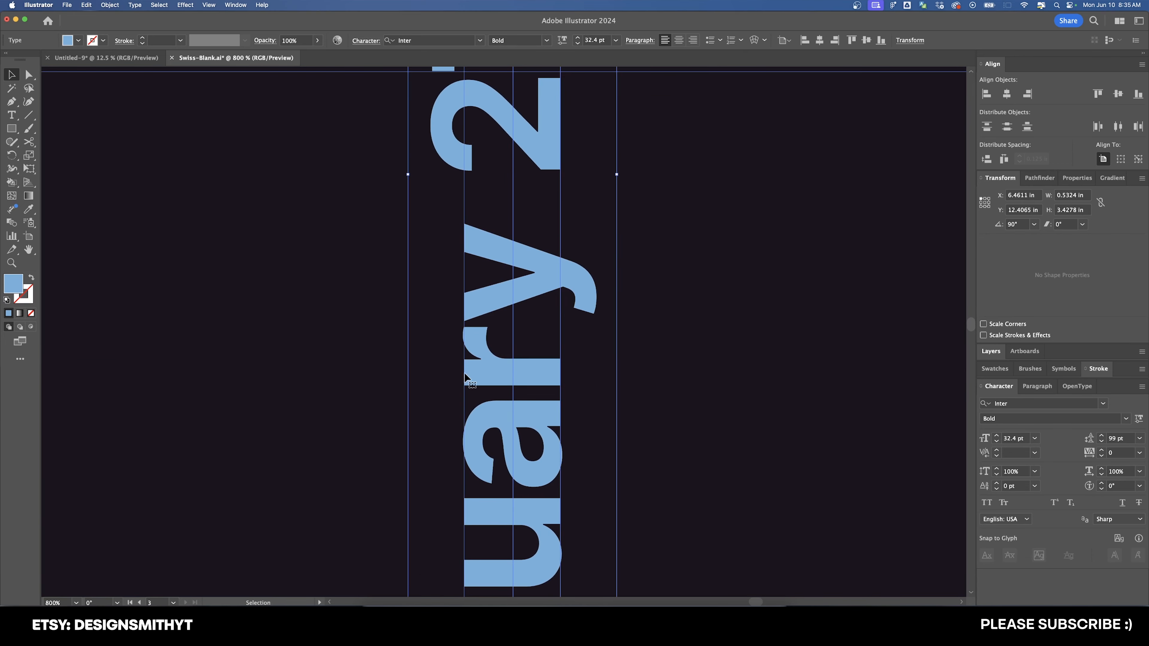
scroll(462, 379, up, 6)
scroll(491, 322, down, 2)
key(super+0)
Recolor the "spooky", "lush" and date texts with the cream white sampled from the glowing blue shape on the album cover.
shift+click(562, 277)
shift+click(427, 535)
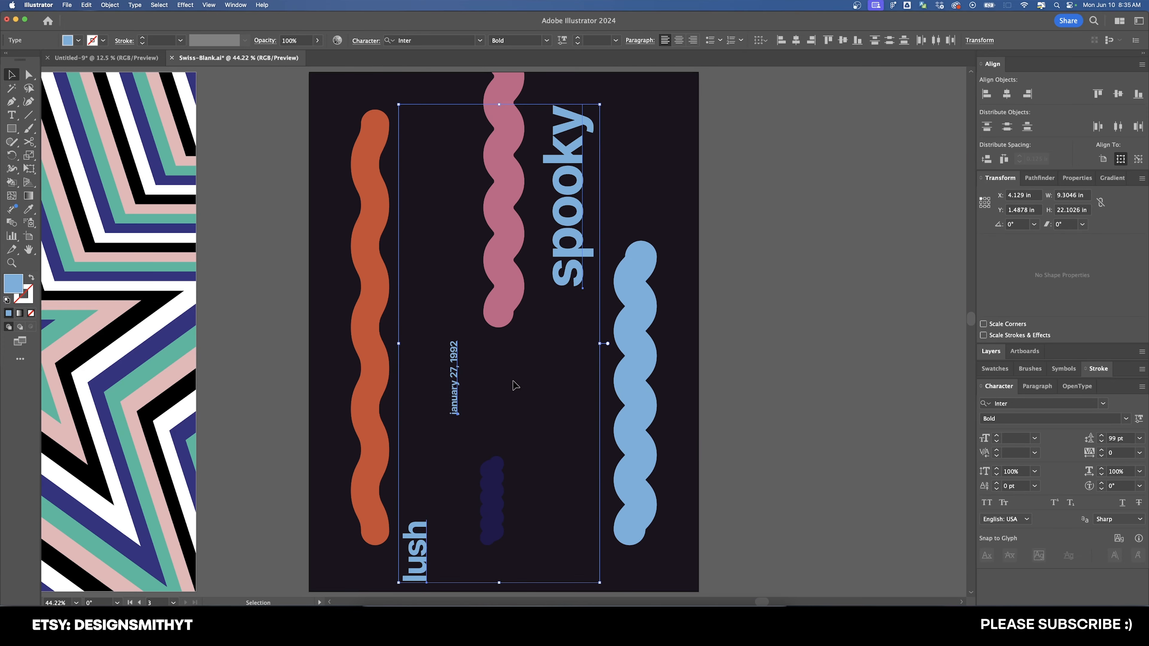
scroll(513, 380, up, 8)
scroll(513, 380, up, 6)
key(i)
scroll(556, 379, down, 3)
scroll(561, 374, up, 1)
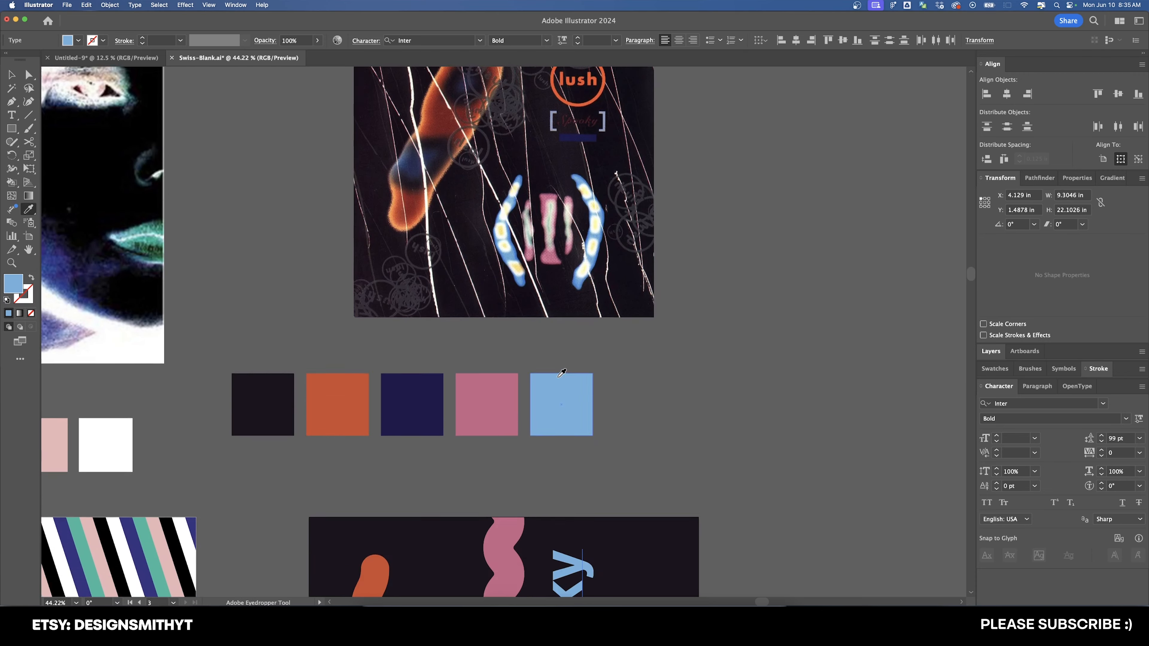
scroll(602, 251, up, 5)
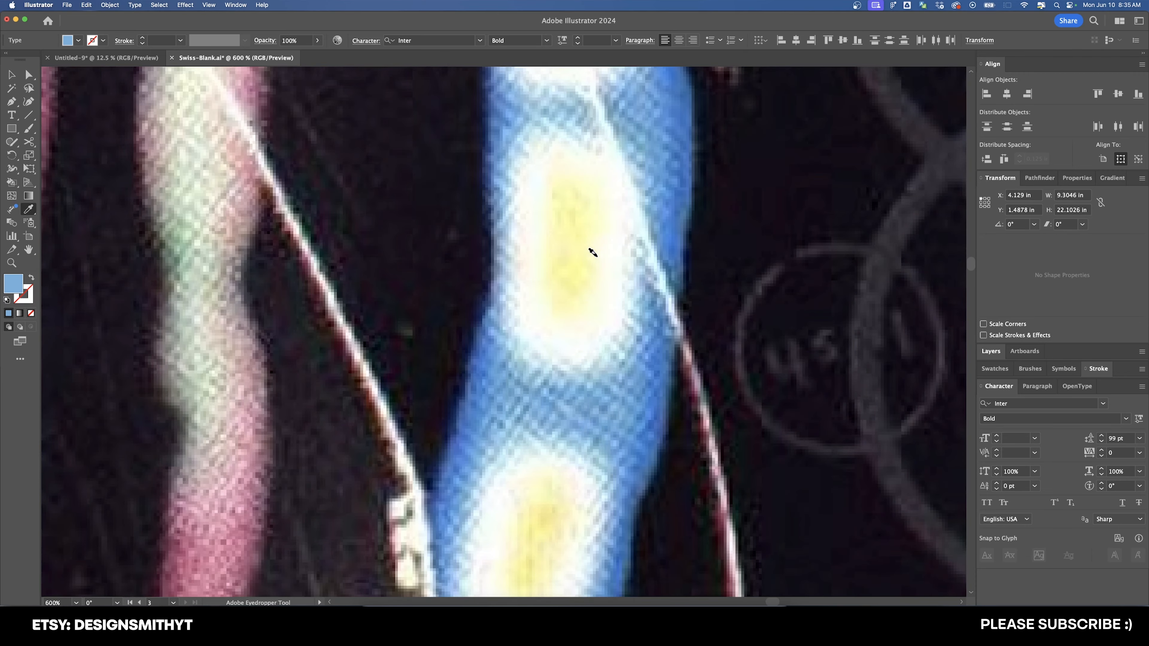
click(606, 231)
scroll(607, 229, down, 7)
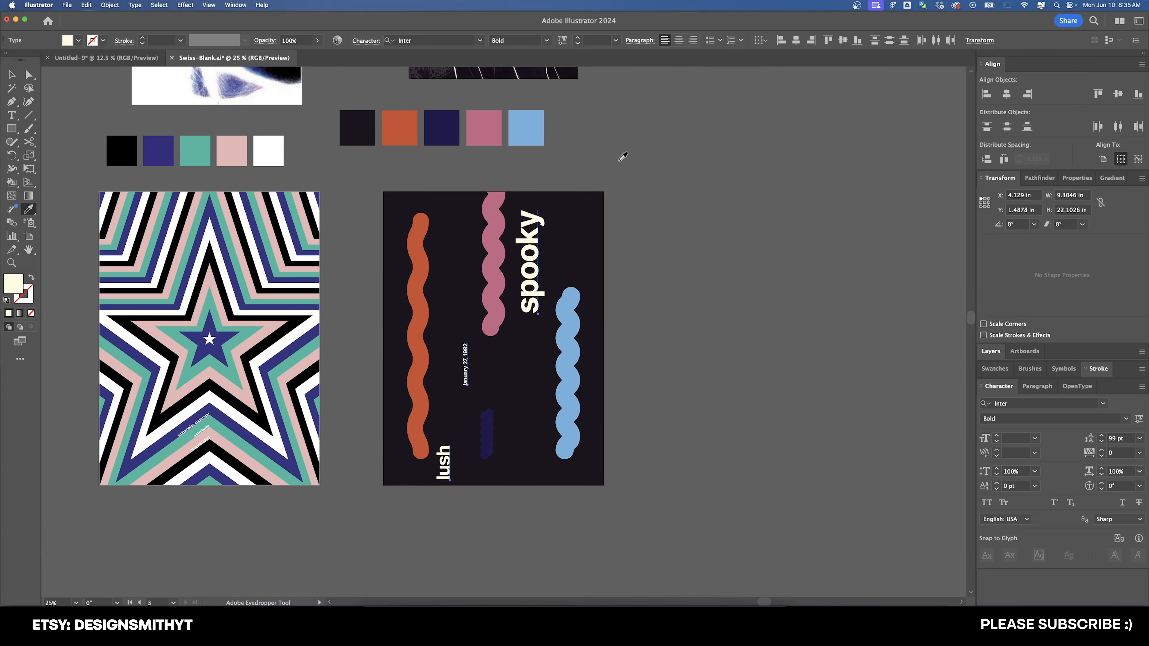
key(v)
click(674, 326)
Place the lush album cover beside the third poster as a reference.
drag(583, 338, 647, 330)
scroll(605, 320, up, 1)
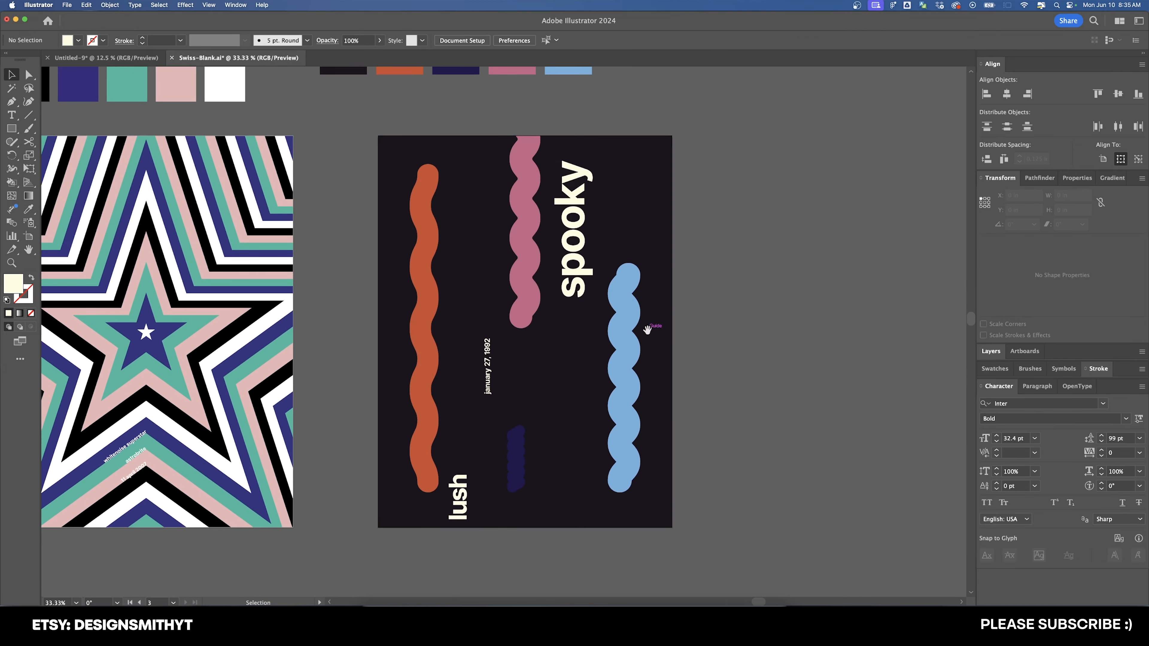
scroll(718, 302, down, 1)
drag(495, 115, 720, 430)
scroll(720, 430, down, 5)
click(675, 381)
scroll(675, 380, up, 1)
scroll(767, 292, up, 1)
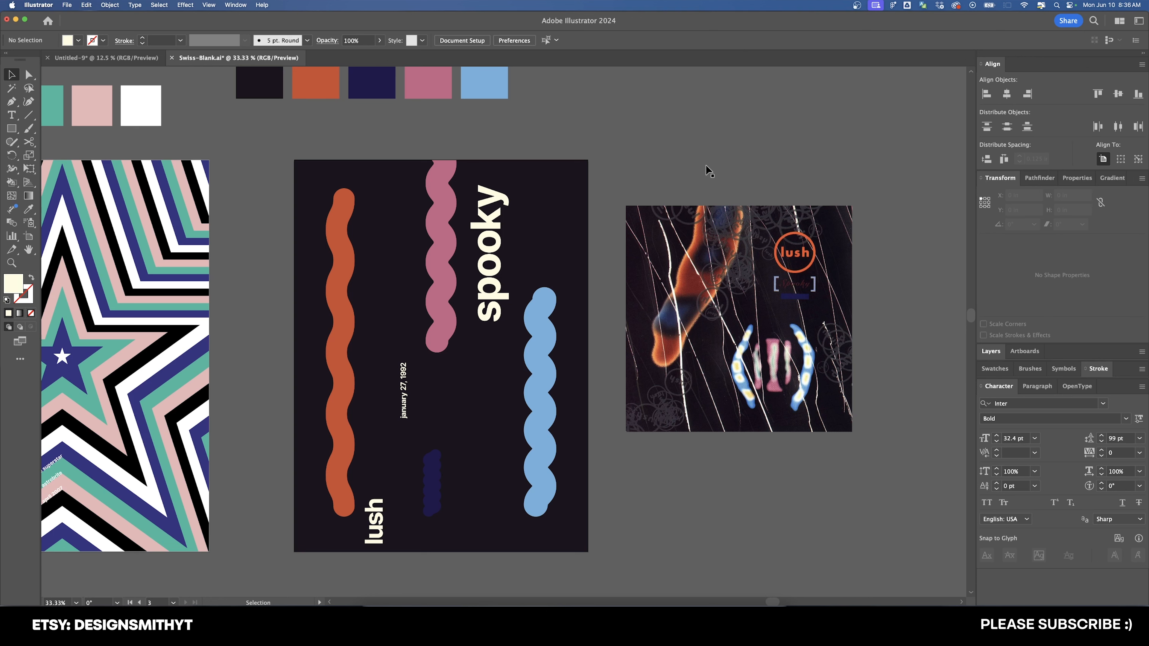
Draw a 1 pt cream diagonal line from the poster's upper-left corner to its lower edge, about 6.43 in wide and 24 in high.
key(p)
key(shift+x)
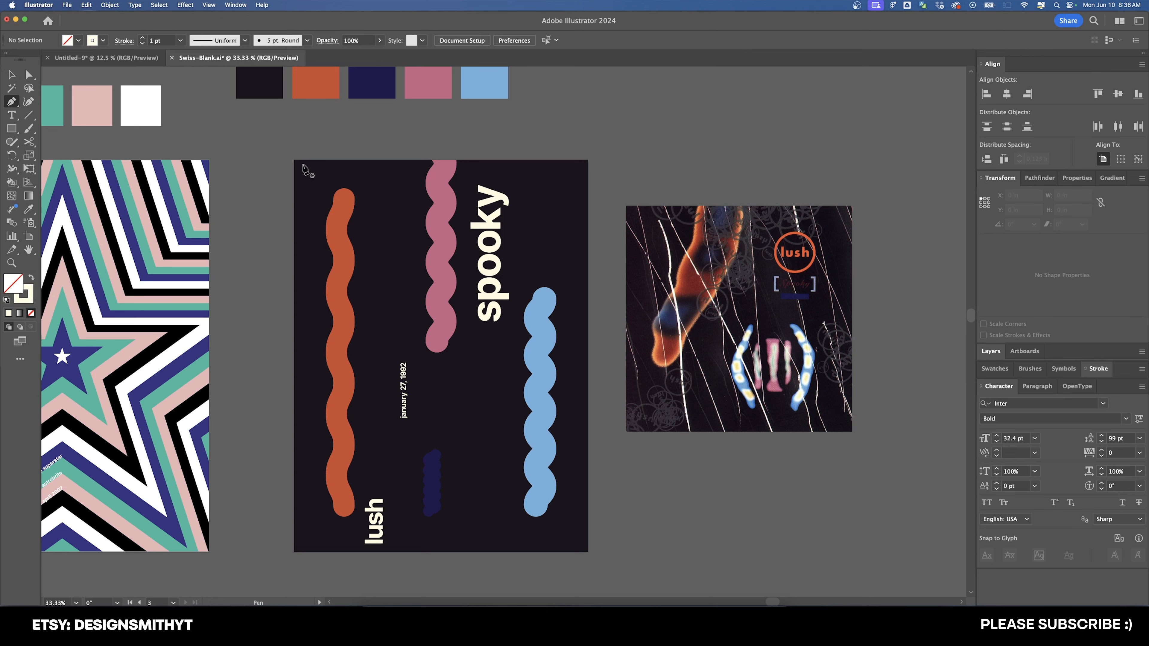
click(294, 160)
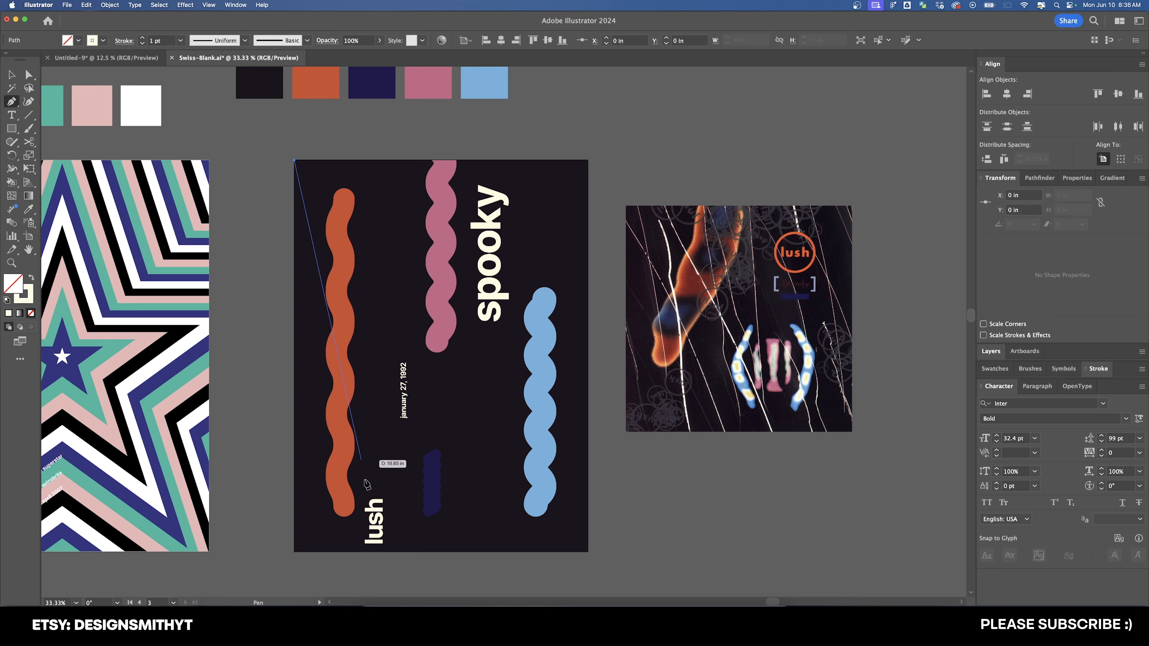
click(398, 551)
key(v)
Duplicate the diagonal line horizontally at 4.3333 in intervals until five parallel lines span the poster.
click(450, 438)
drag(367, 428, 438, 423)
key(super+d)
key(super+d)
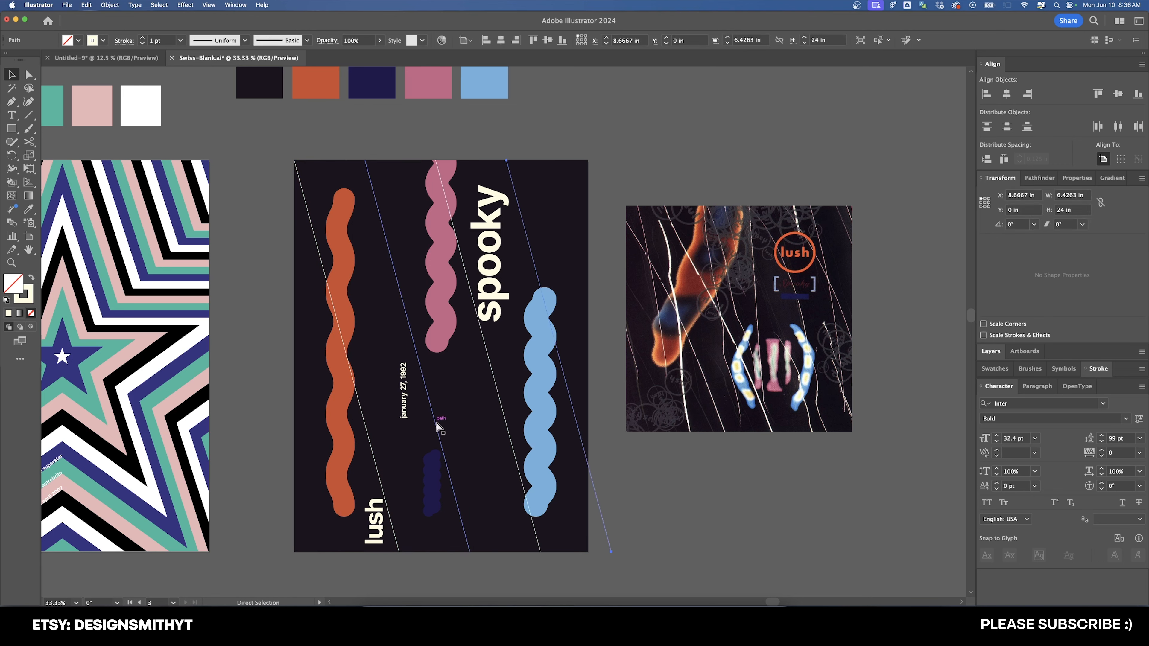
click(684, 486)
scroll(545, 381, left, 2)
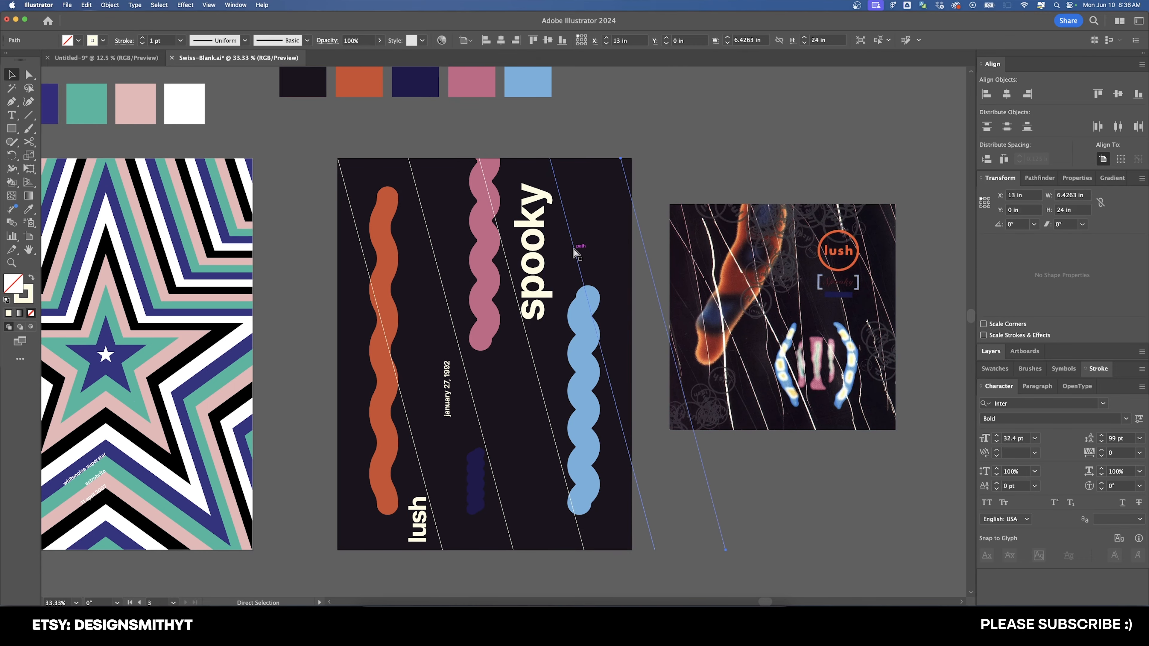
Group the five diagonal lines and center the group horizontally on the artboard.
drag(573, 254, 647, 186)
click(631, 203)
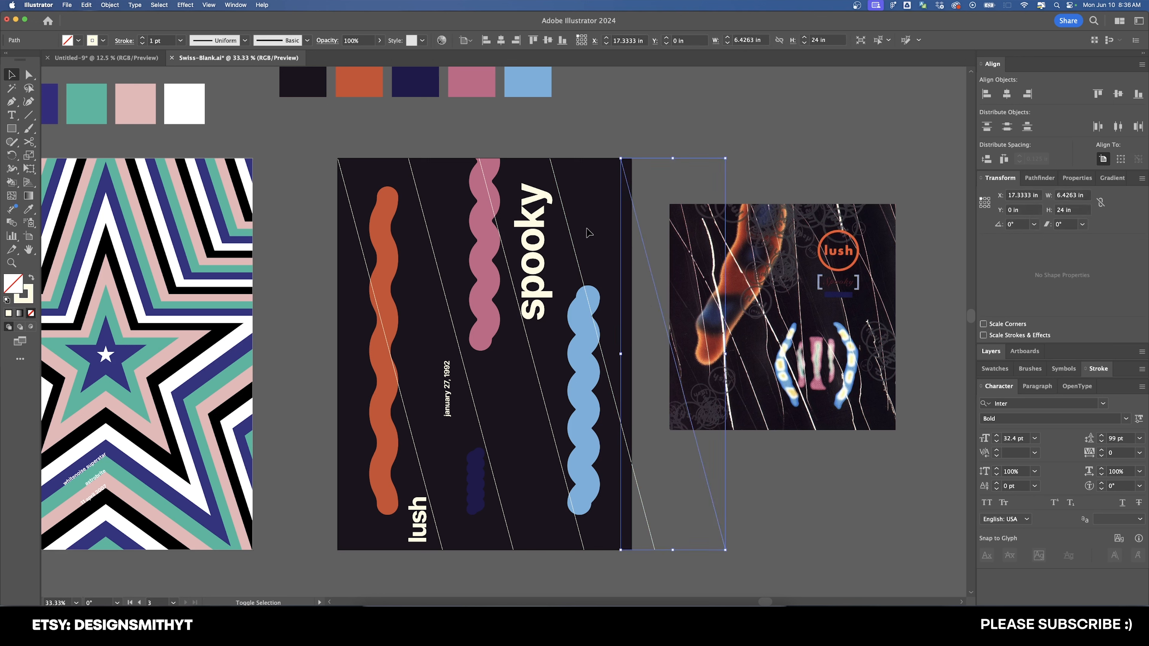
shift+click(571, 234)
shift+click(494, 218)
shift+click(424, 212)
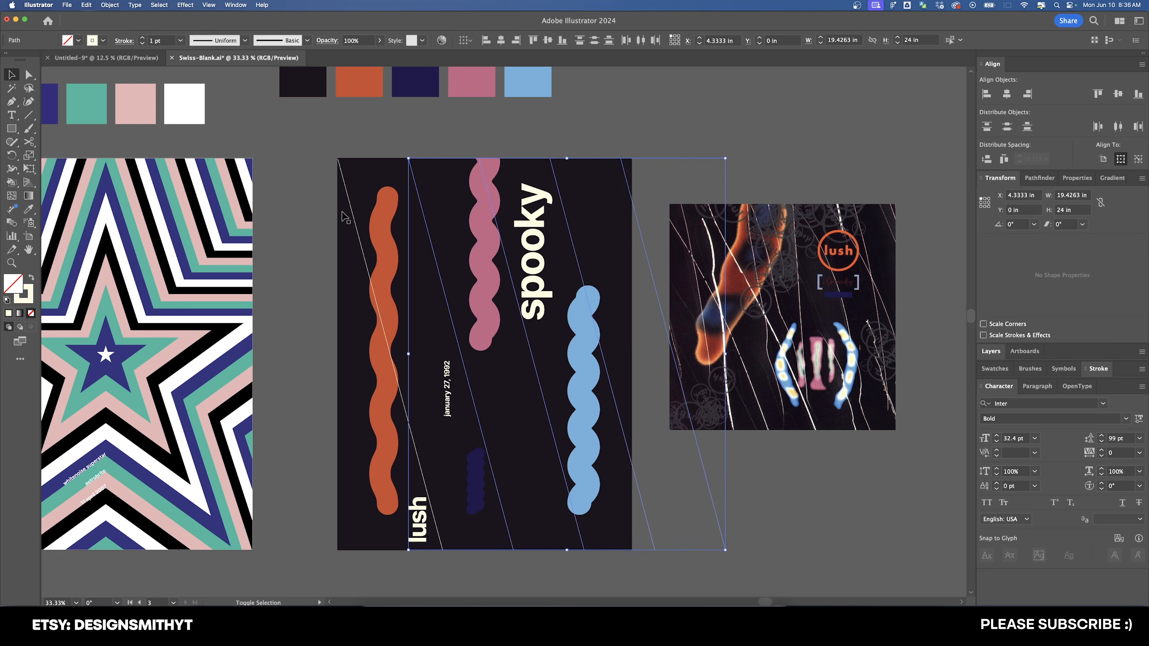
shift+click(355, 220)
key(super+g)
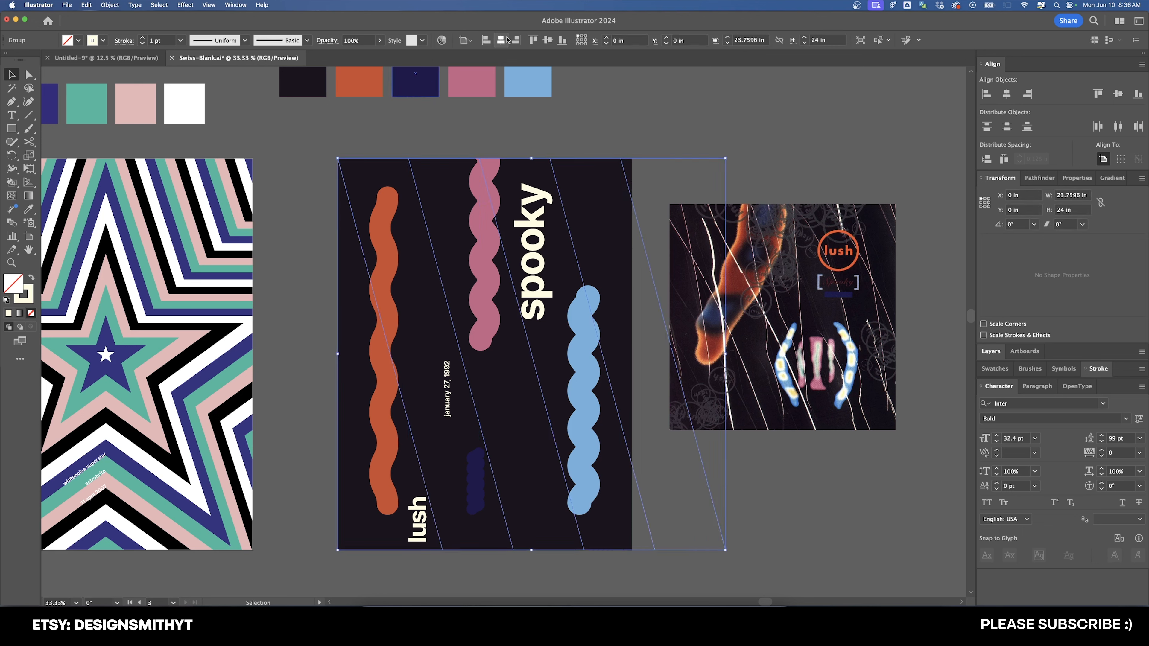
click(499, 40)
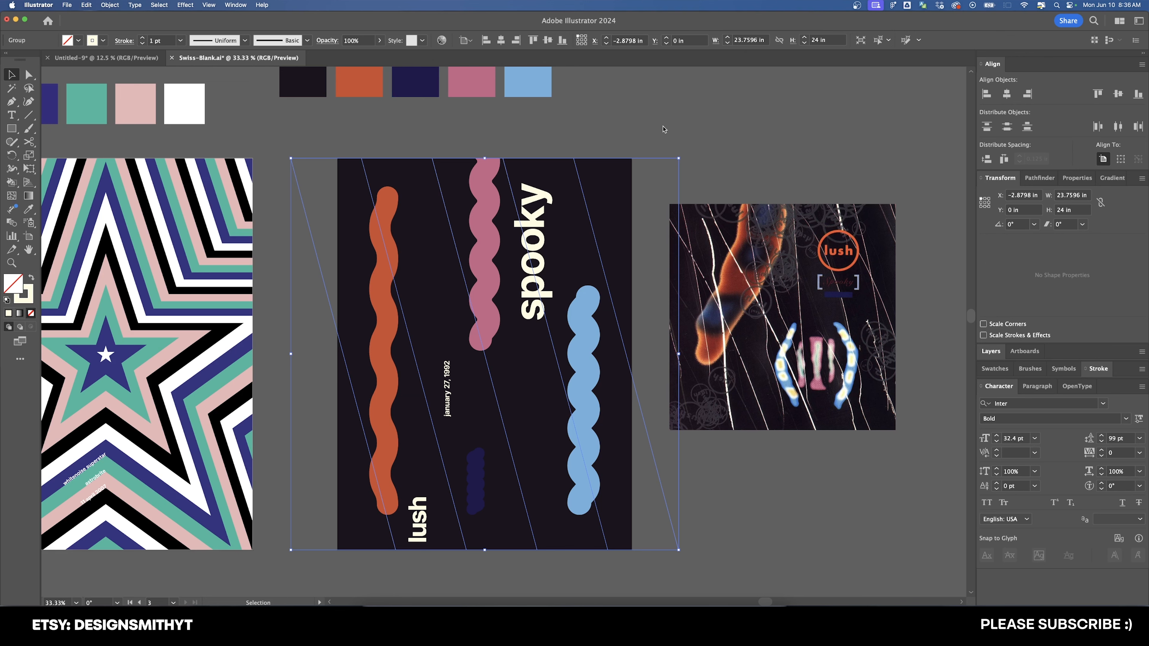
click(687, 137)
drag(687, 136, 695, 135)
Draw a rectangle covering the whole poster and use it to clip the diagonal lines to the artboard.
key(m)
drag(344, 157, 638, 549)
key(v)
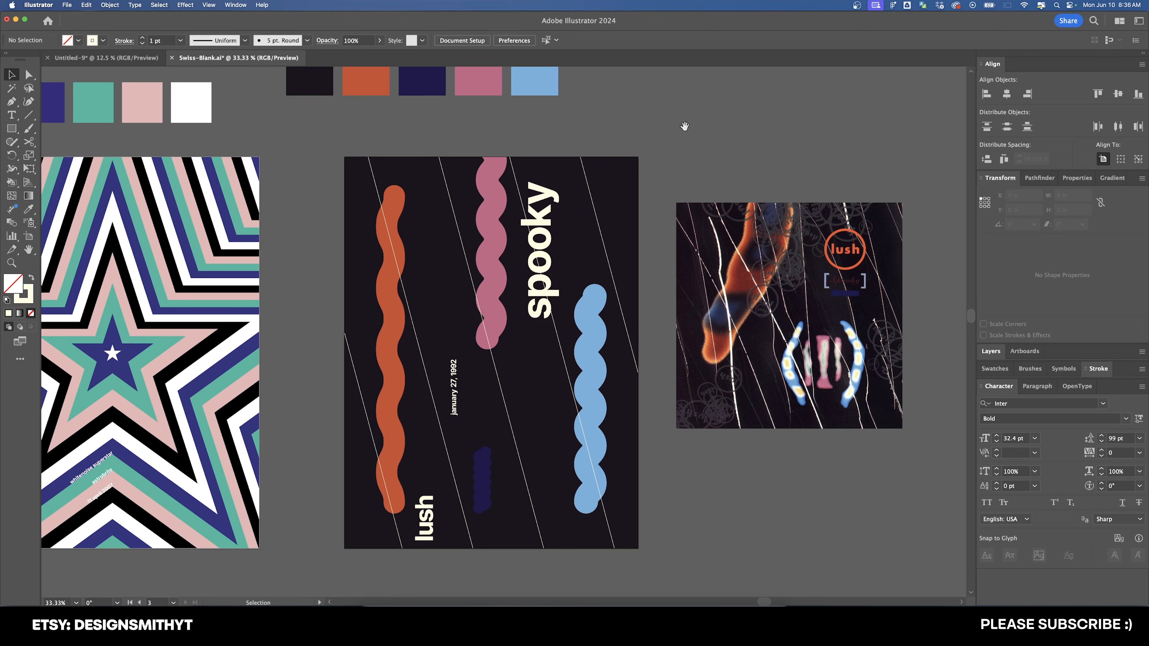
scroll(684, 127, right, 3)
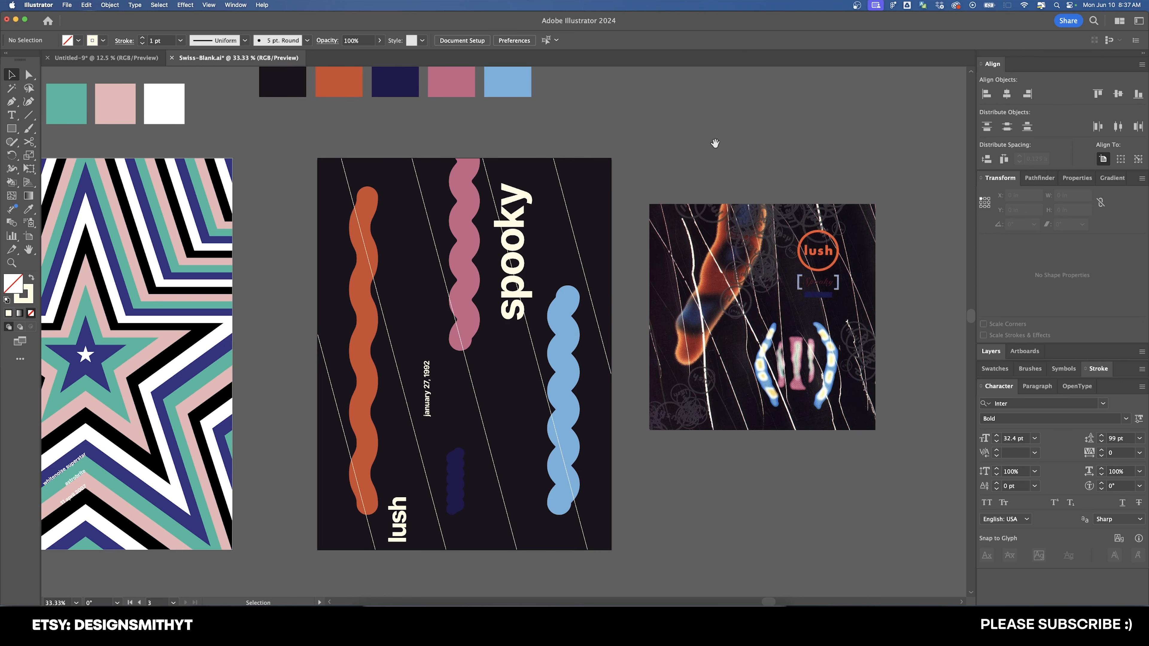